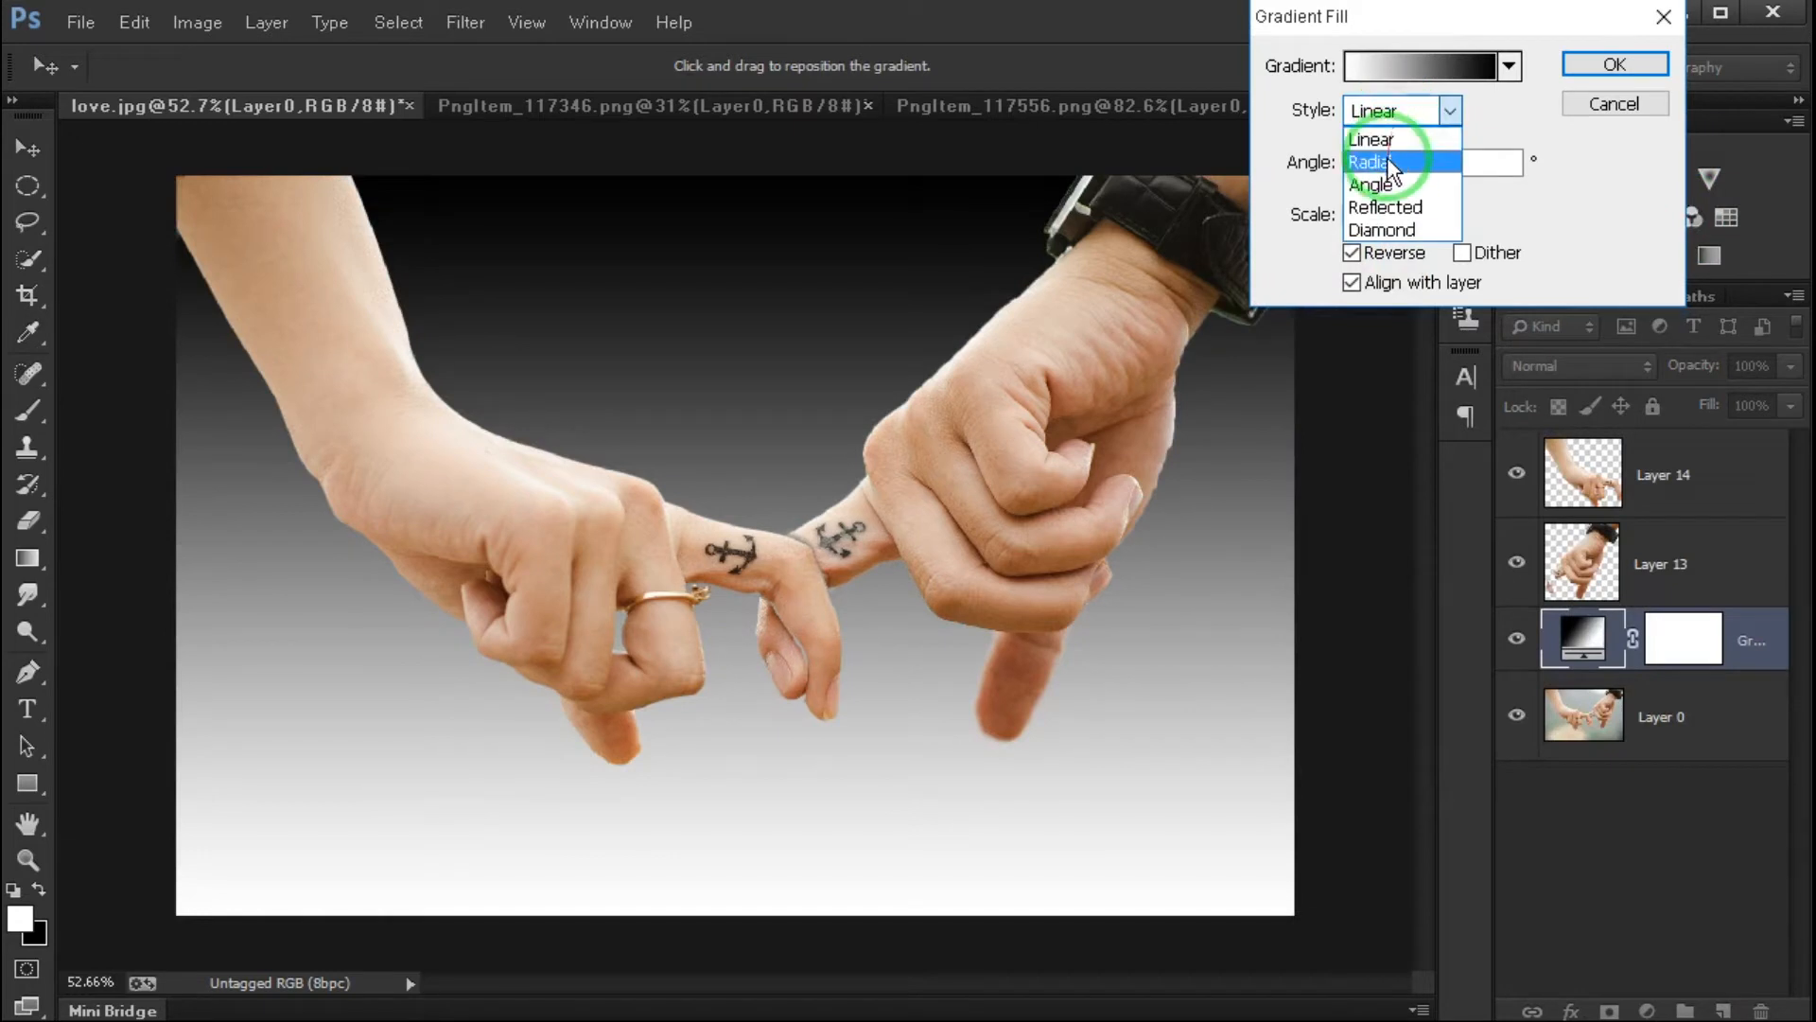
- Give the gradient fill background a Radial style at 140% scale and apply it
{"action": "key", "text": "shift+Up"}
{"action": "key", "text": "shift+Up"}
{"action": "key", "text": "shift+Up"}
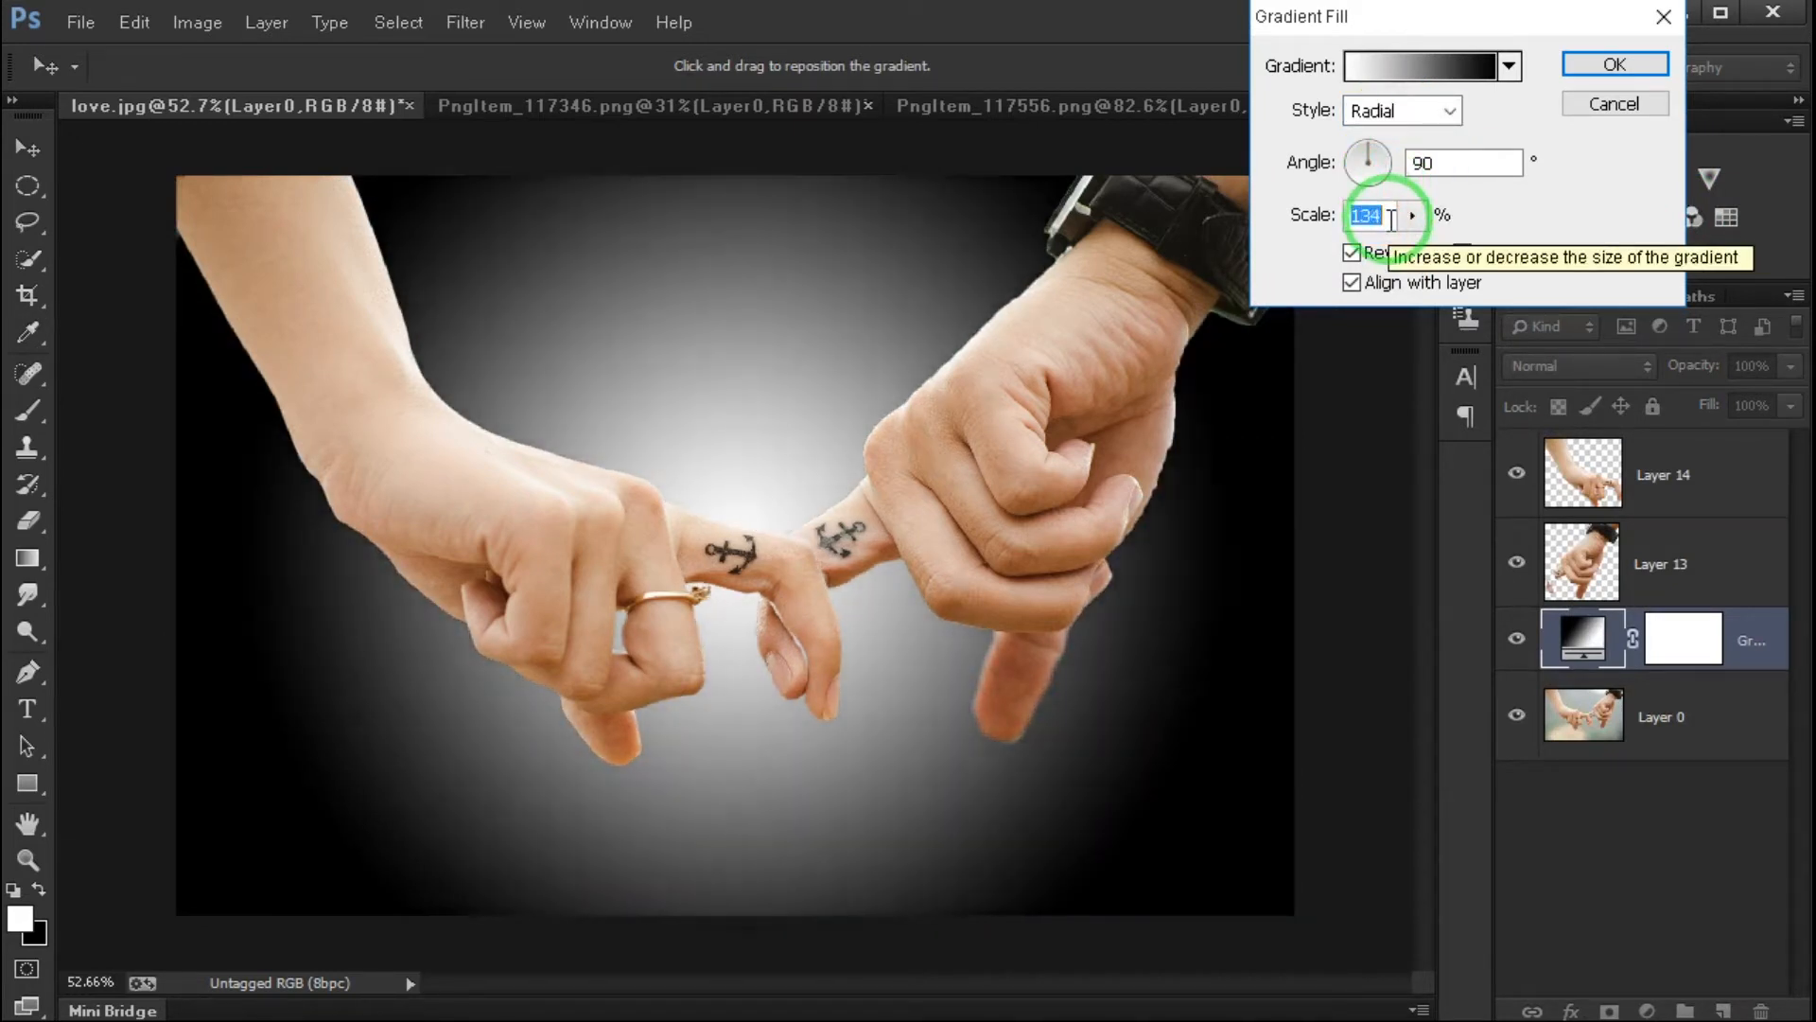
{"action": "key", "text": "Up"}
{"action": "key", "text": "Up"}
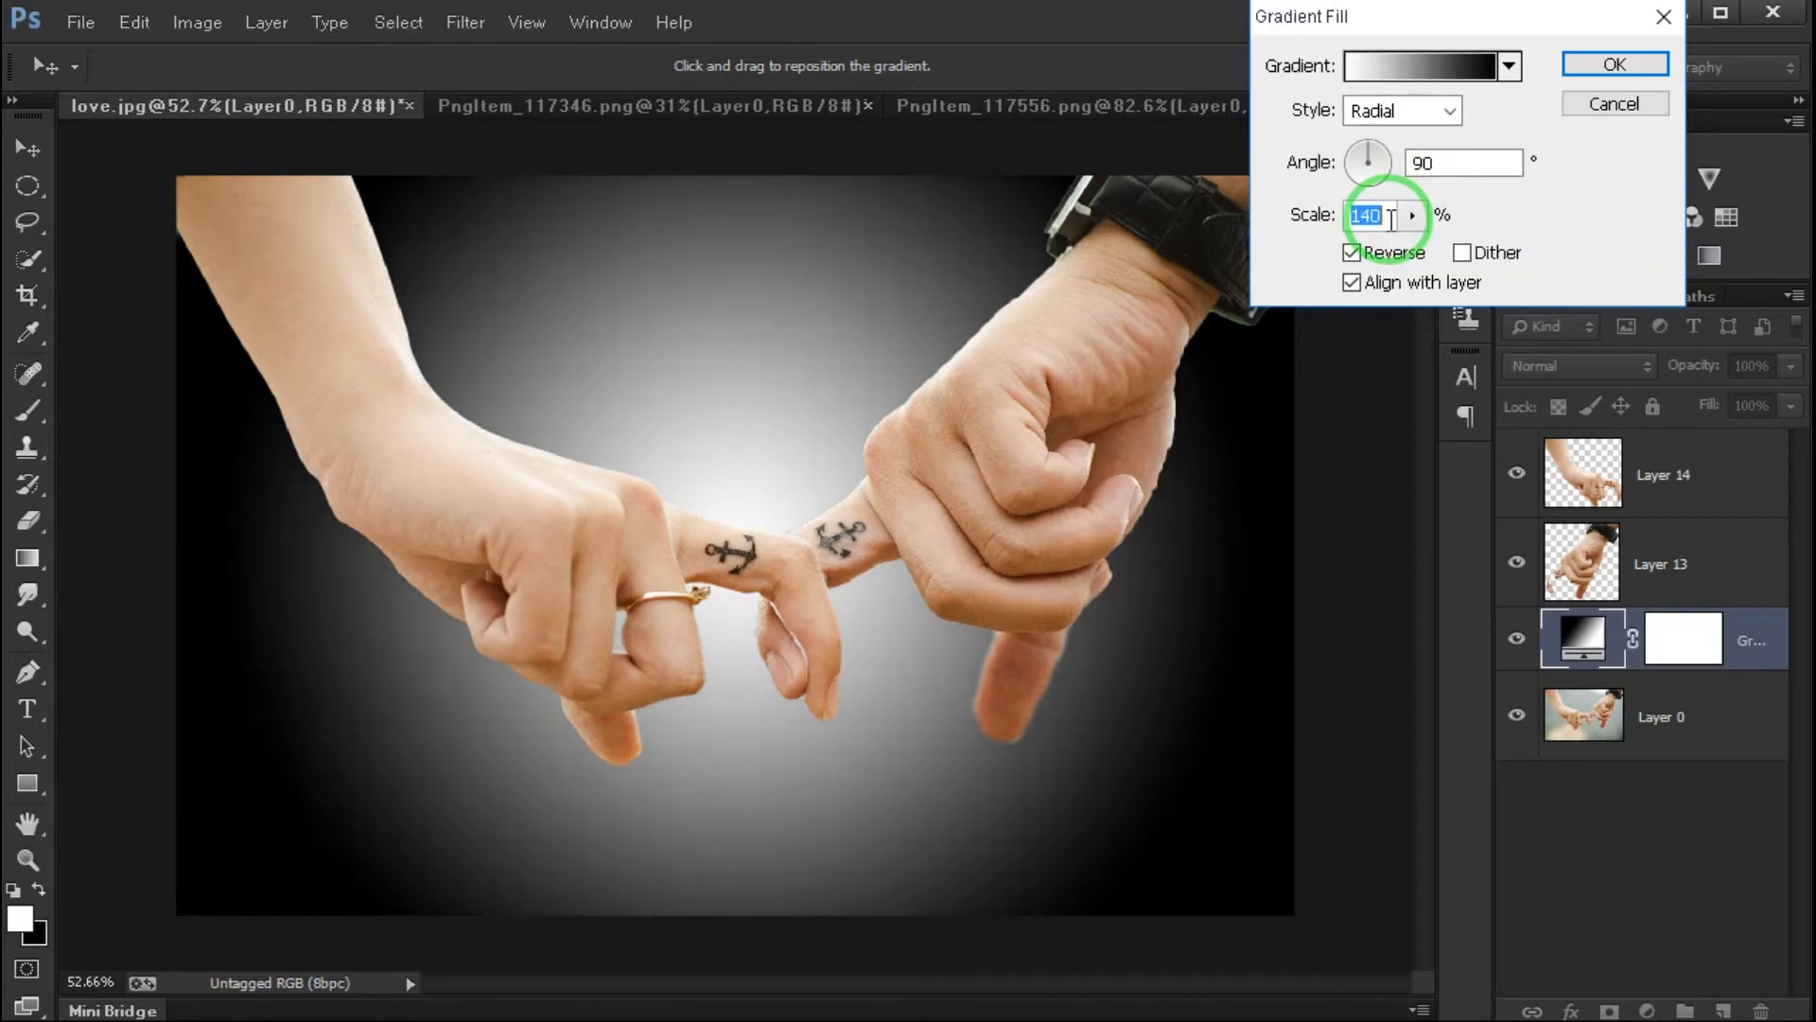
{"action": "left_click", "coordinate": [1632, 71]}
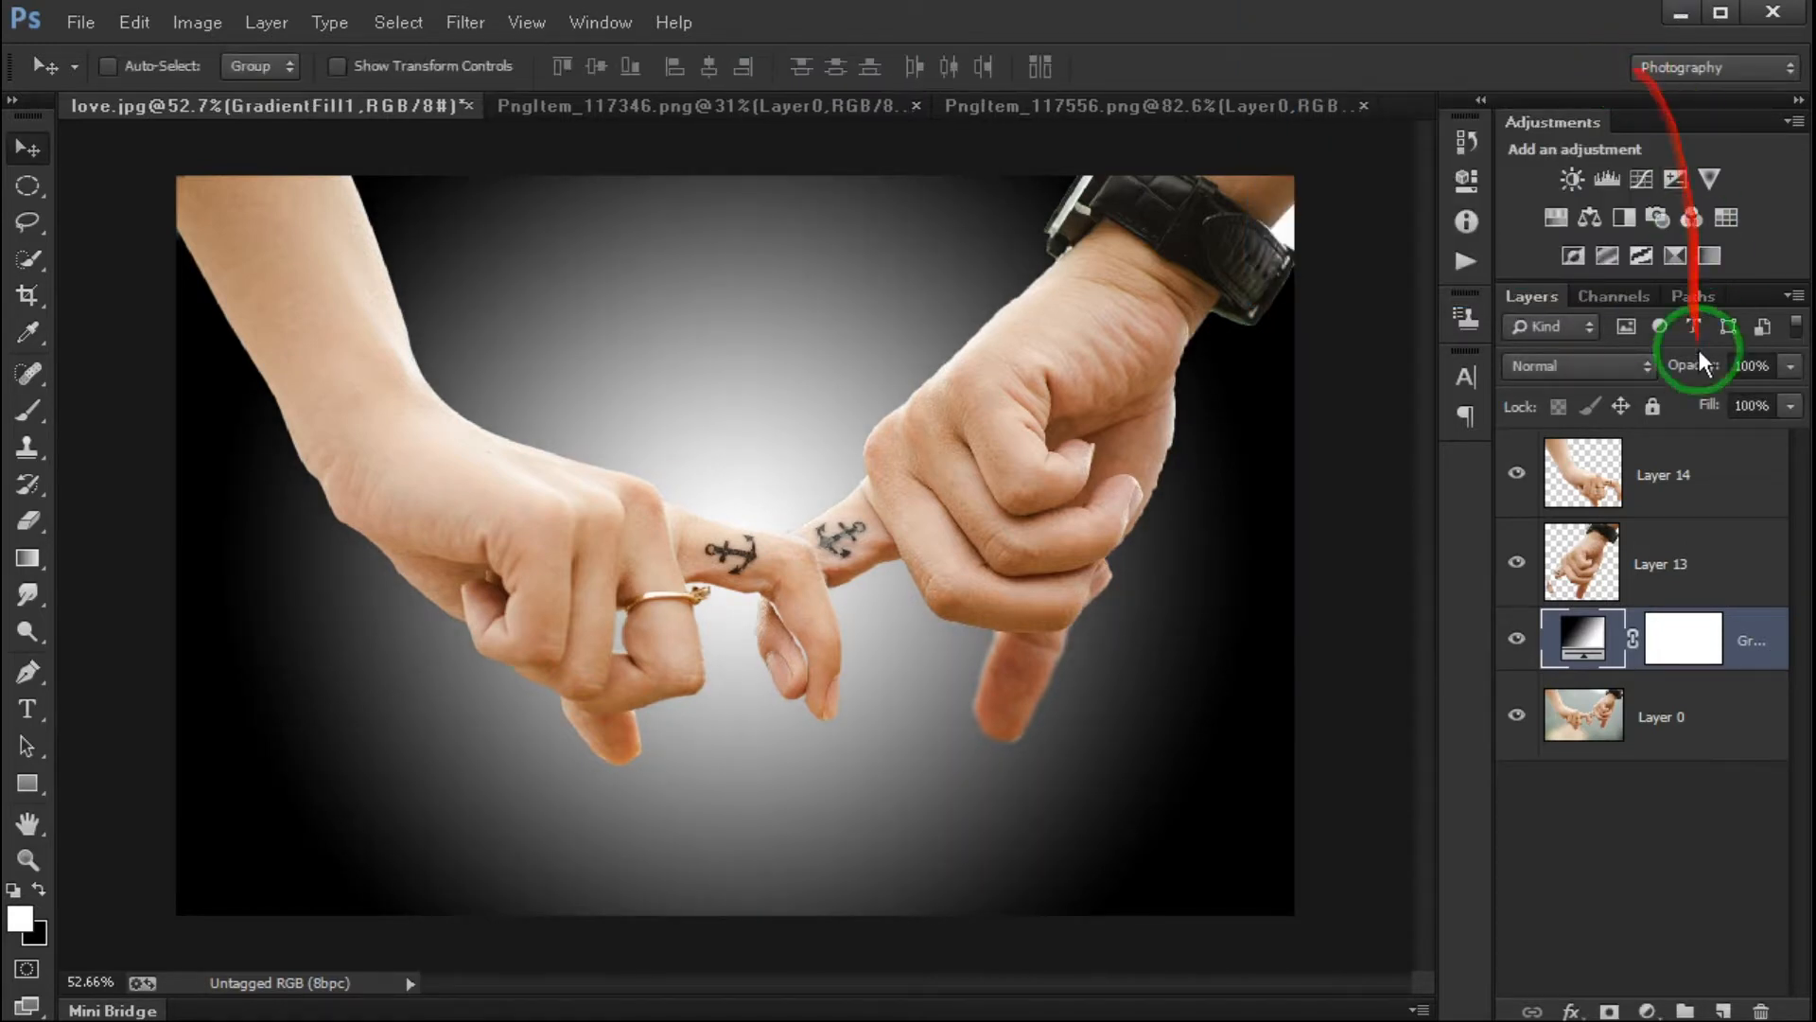
- Desaturate the hand on Layer 14
{"action": "left_click", "coordinate": [1688, 476]}
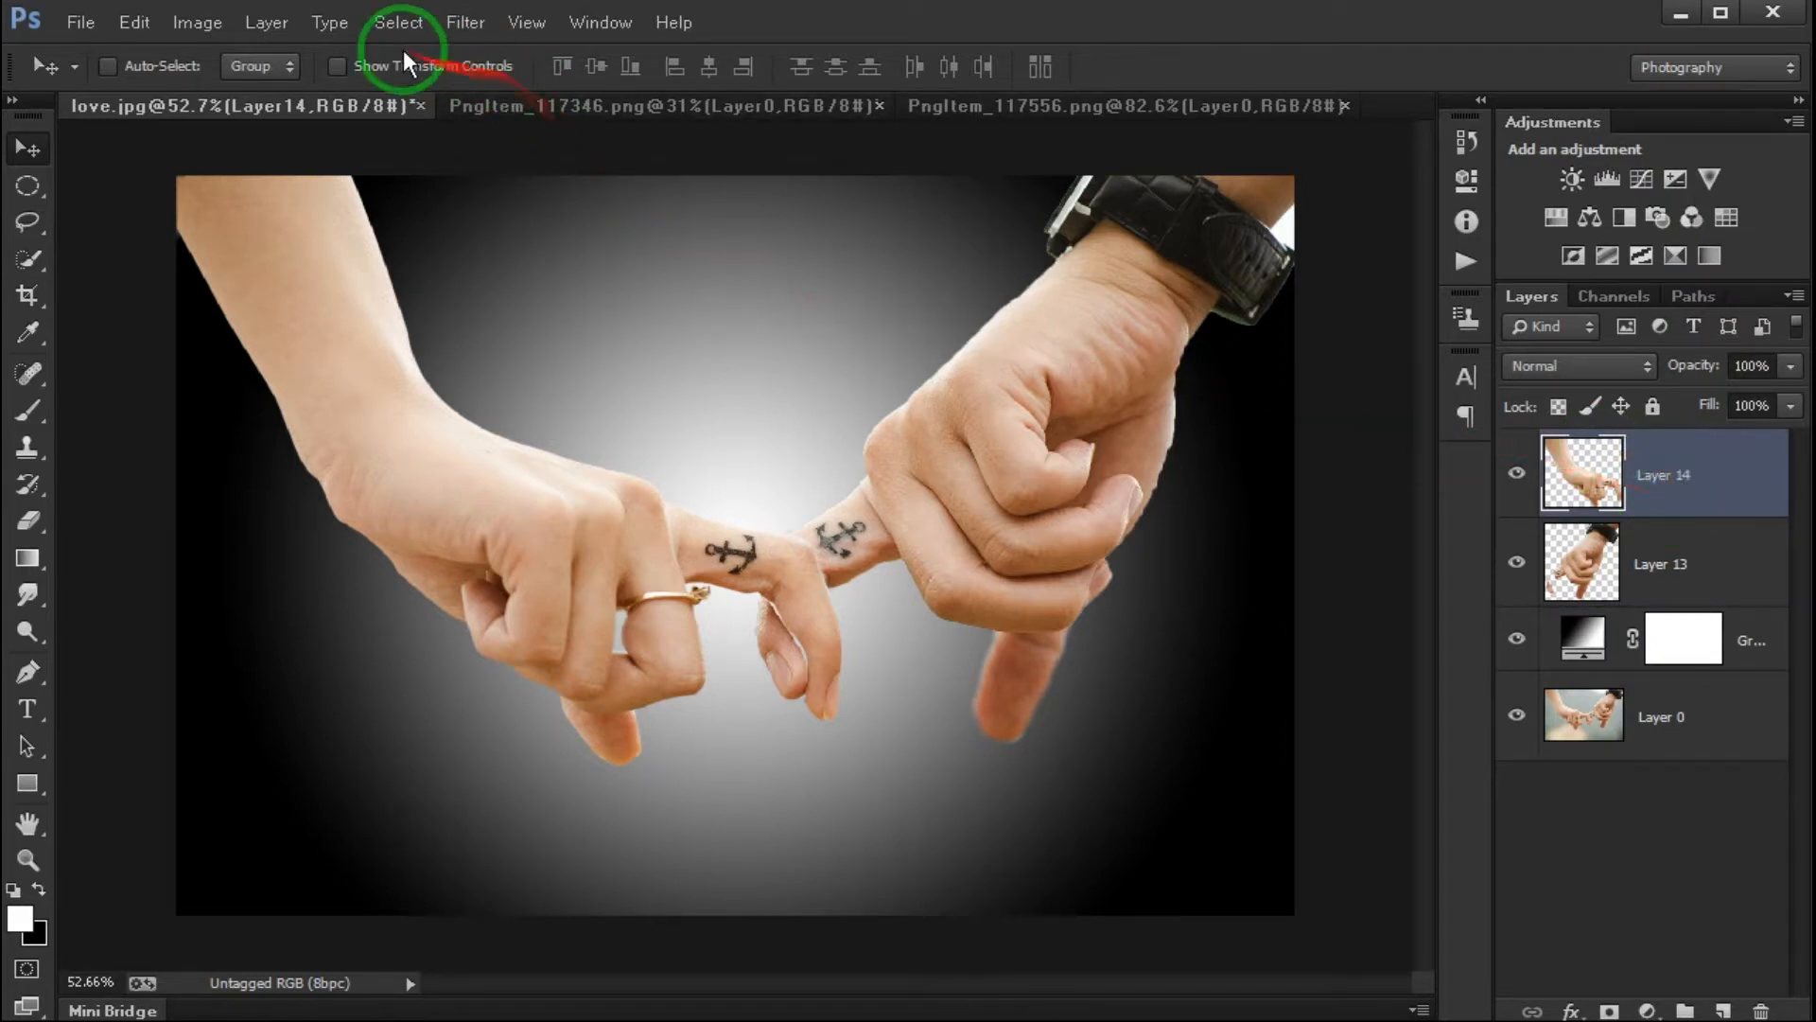
{"action": "left_click", "coordinate": [194, 27]}
{"action": "mouse_move", "coordinate": [232, 90]}
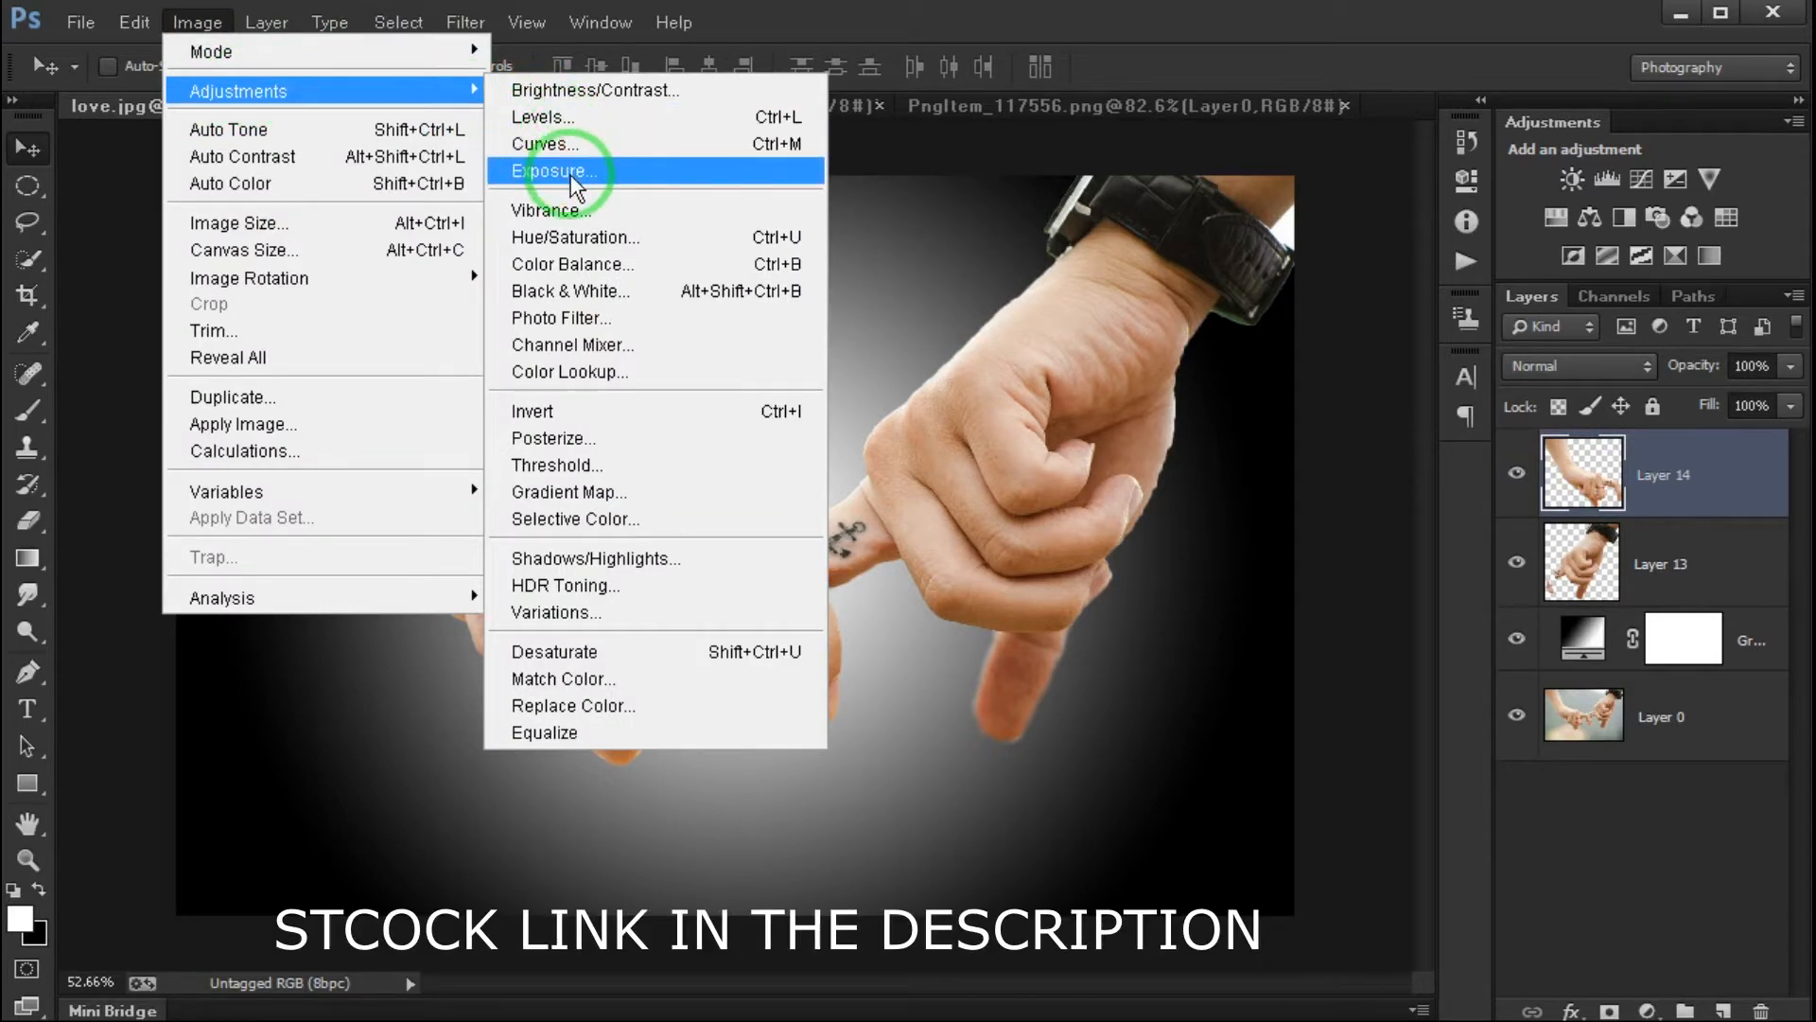
{"action": "left_click", "coordinate": [525, 649]}
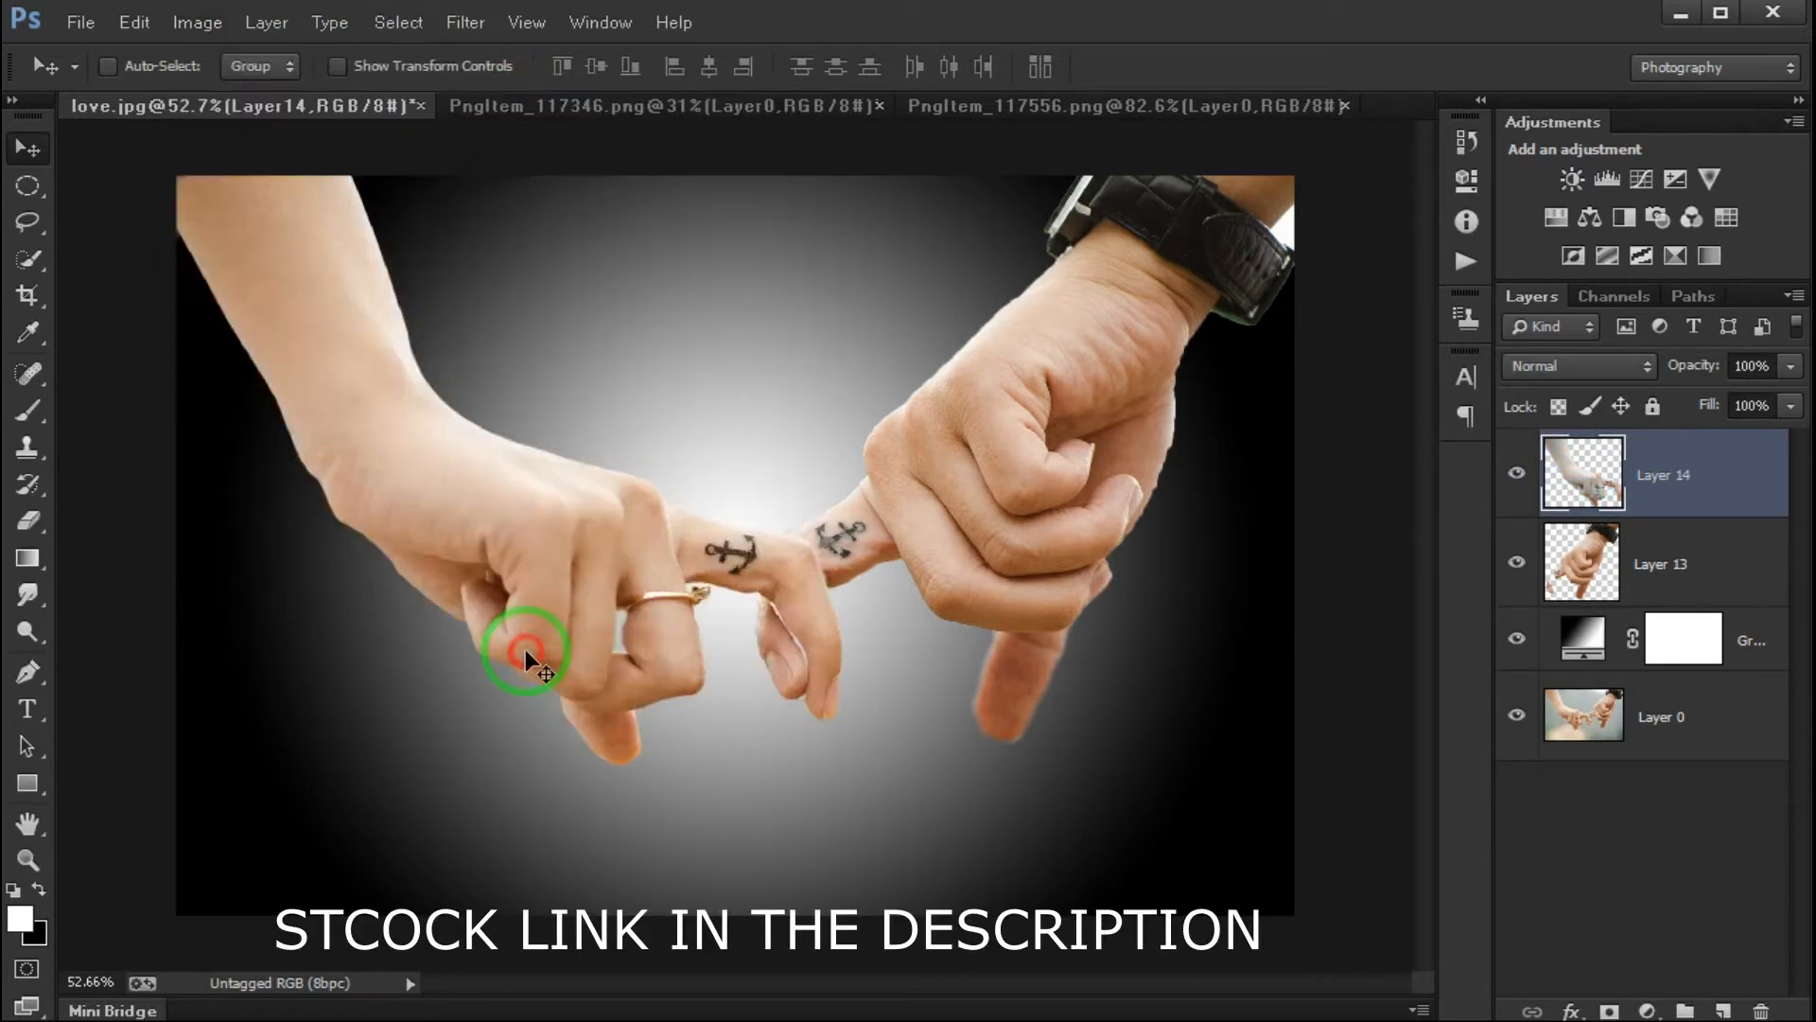
- Desaturate the hand wearing the watch on Layer 13
{"action": "left_click", "coordinate": [1689, 568]}
{"action": "left_click", "coordinate": [208, 20]}
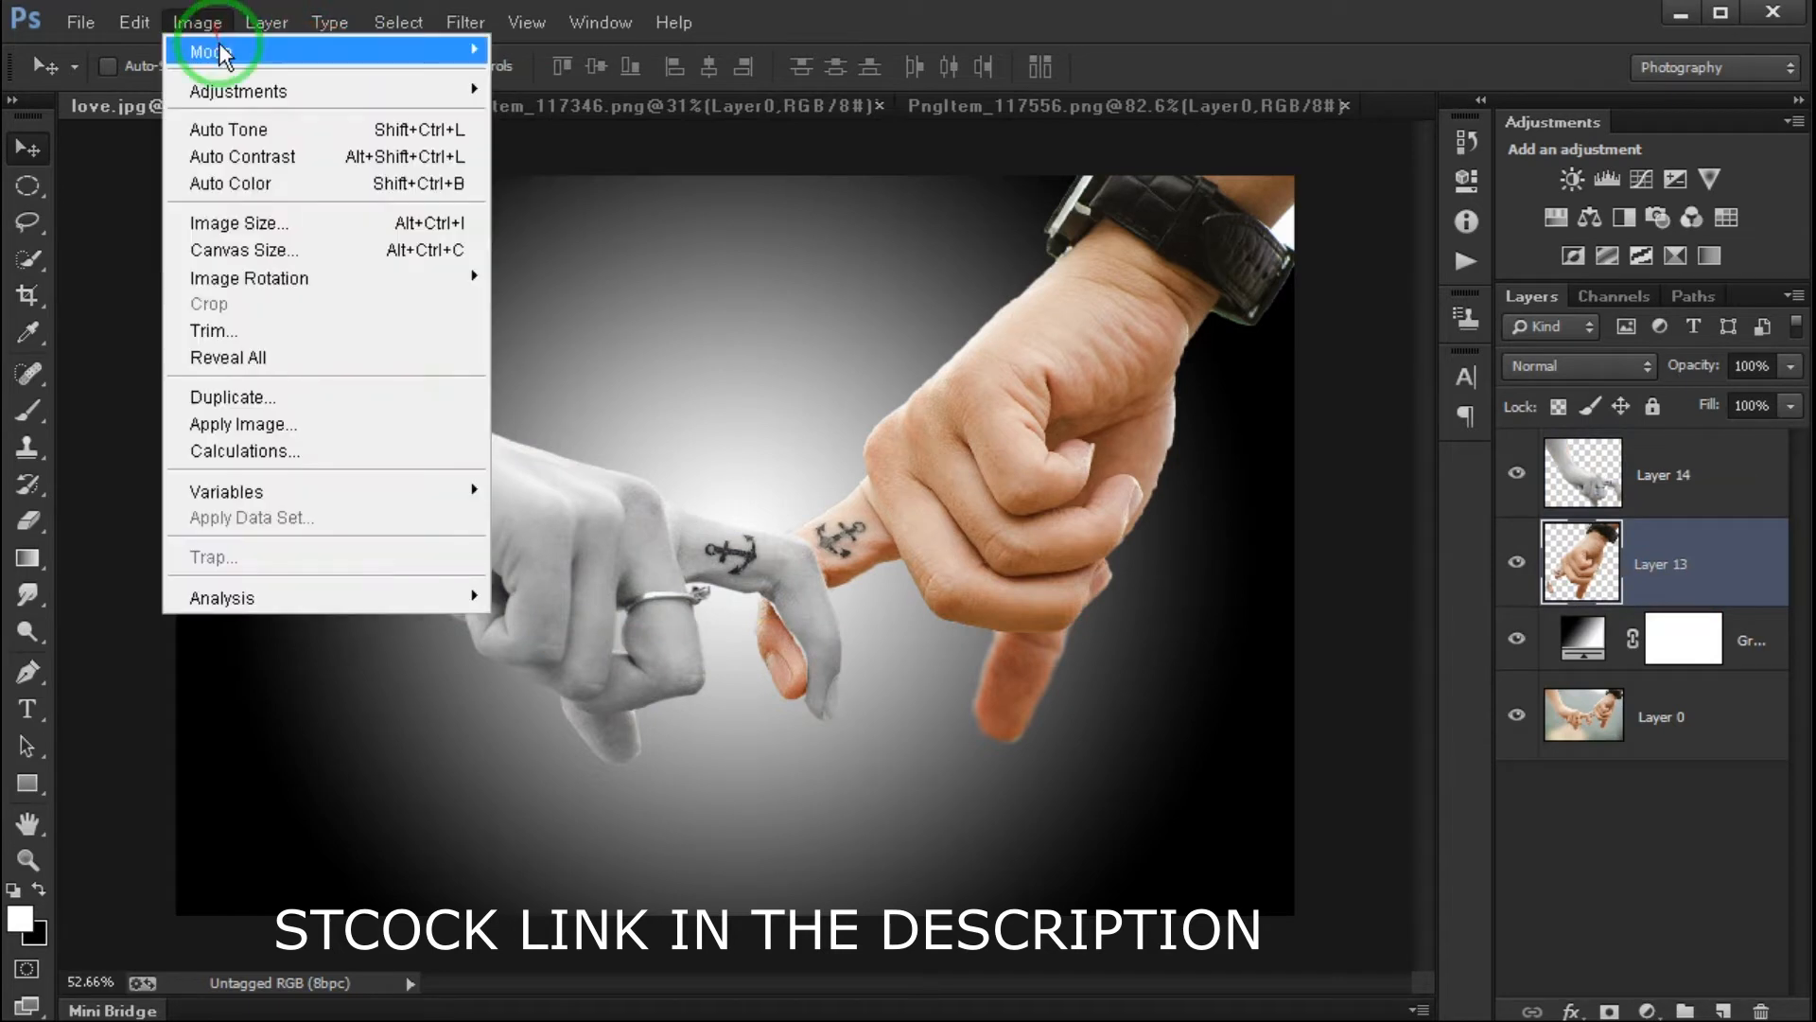
{"action": "mouse_move", "coordinate": [256, 90]}
{"action": "left_click", "coordinate": [548, 646]}
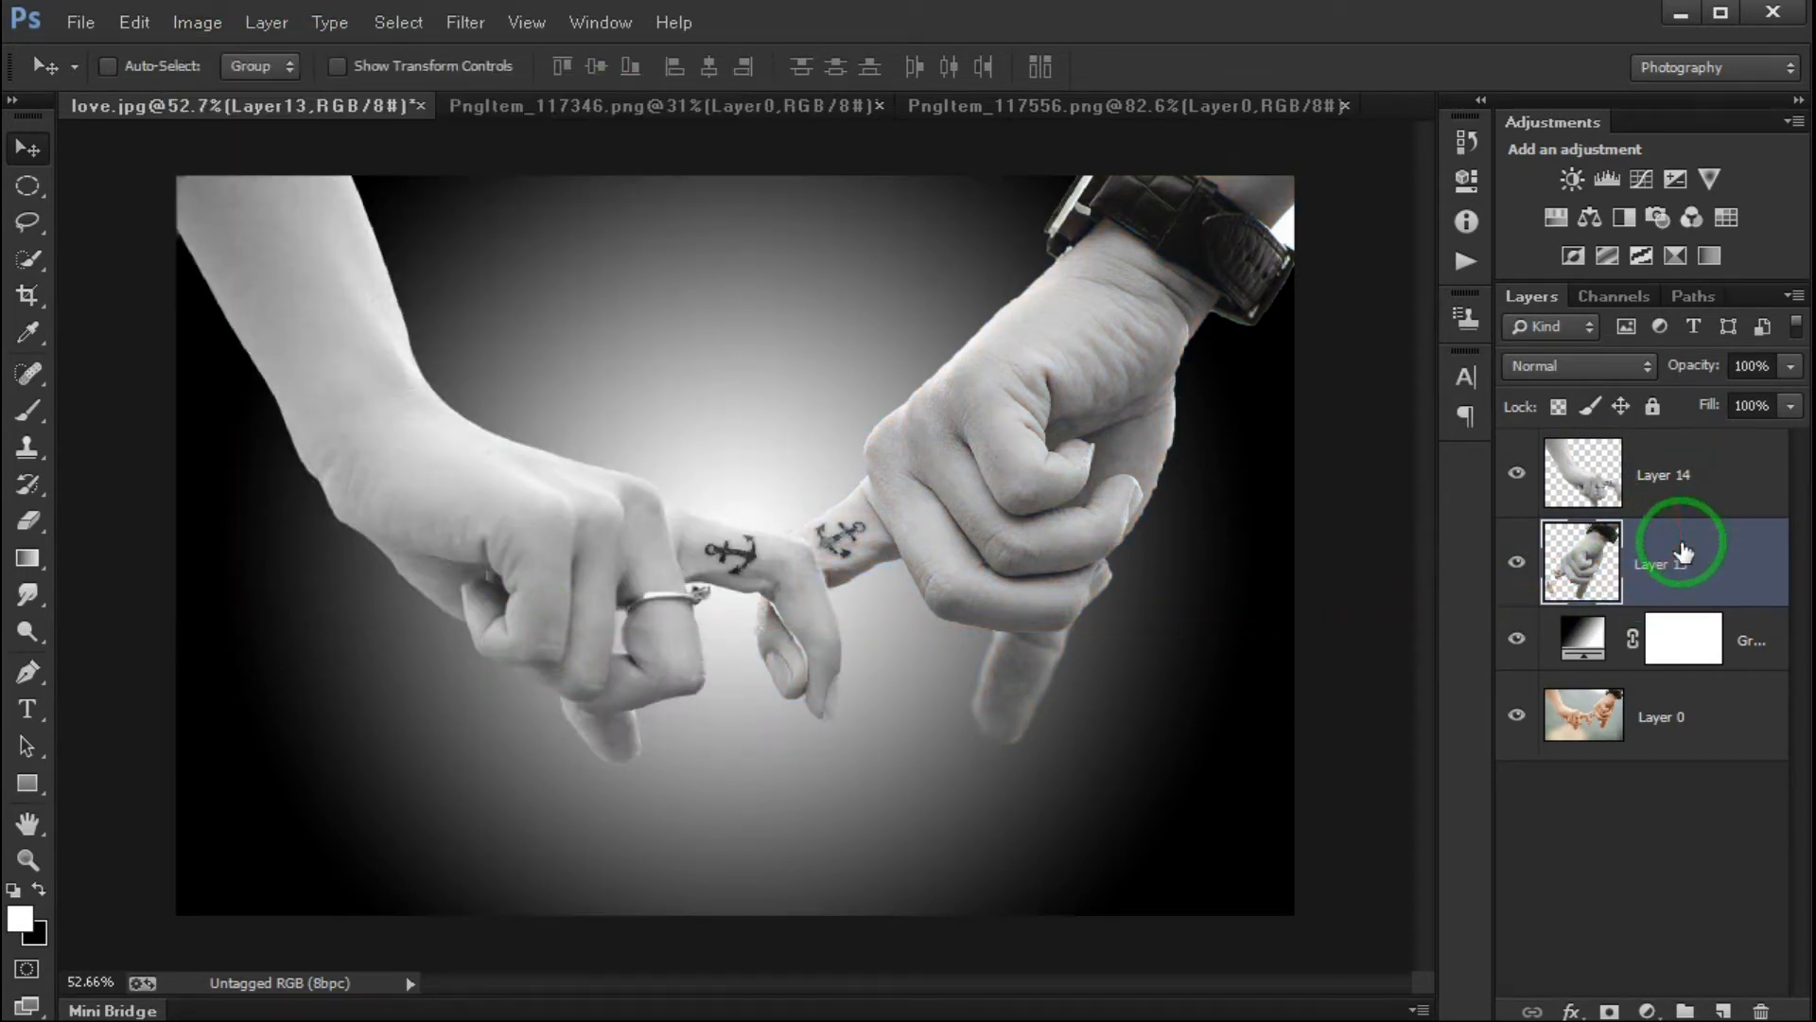
- Apply the Plastic Wrap filter to Layer 13 with Highlight Strength 20, Detail 15 and Smoothness 10
{"action": "left_click", "coordinate": [466, 22]}
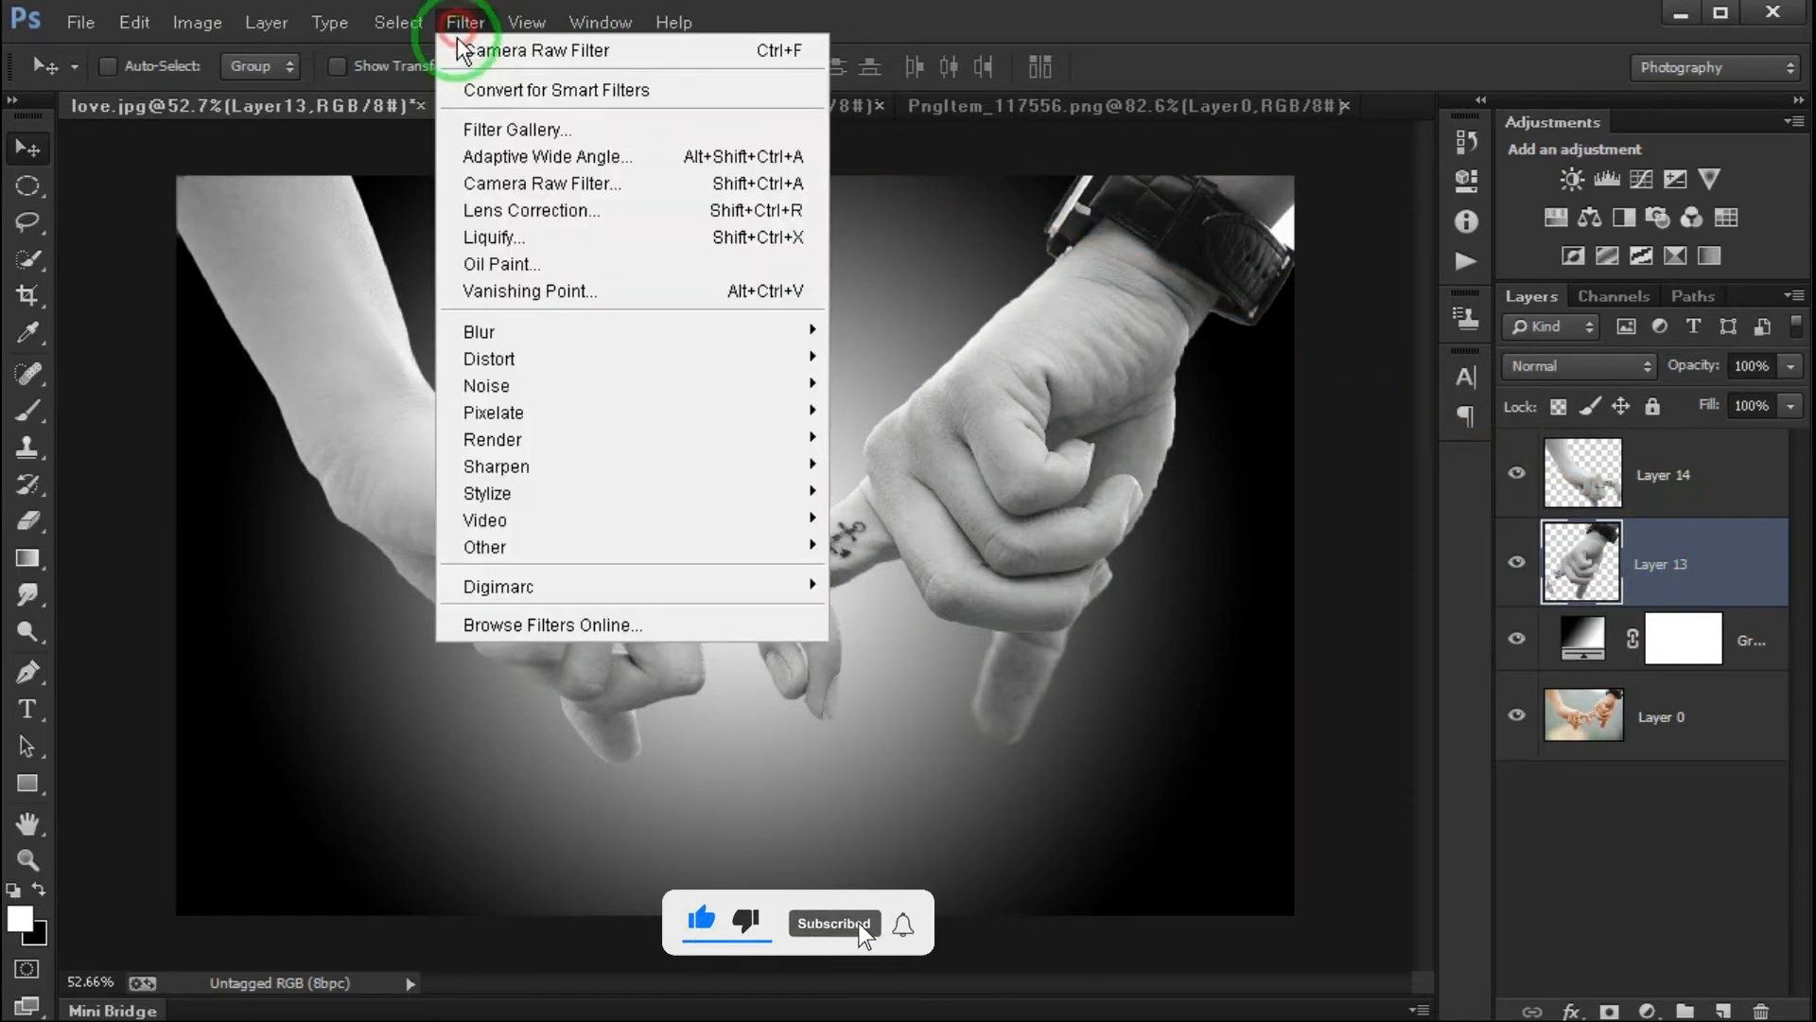
{"action": "left_click", "coordinate": [489, 126]}
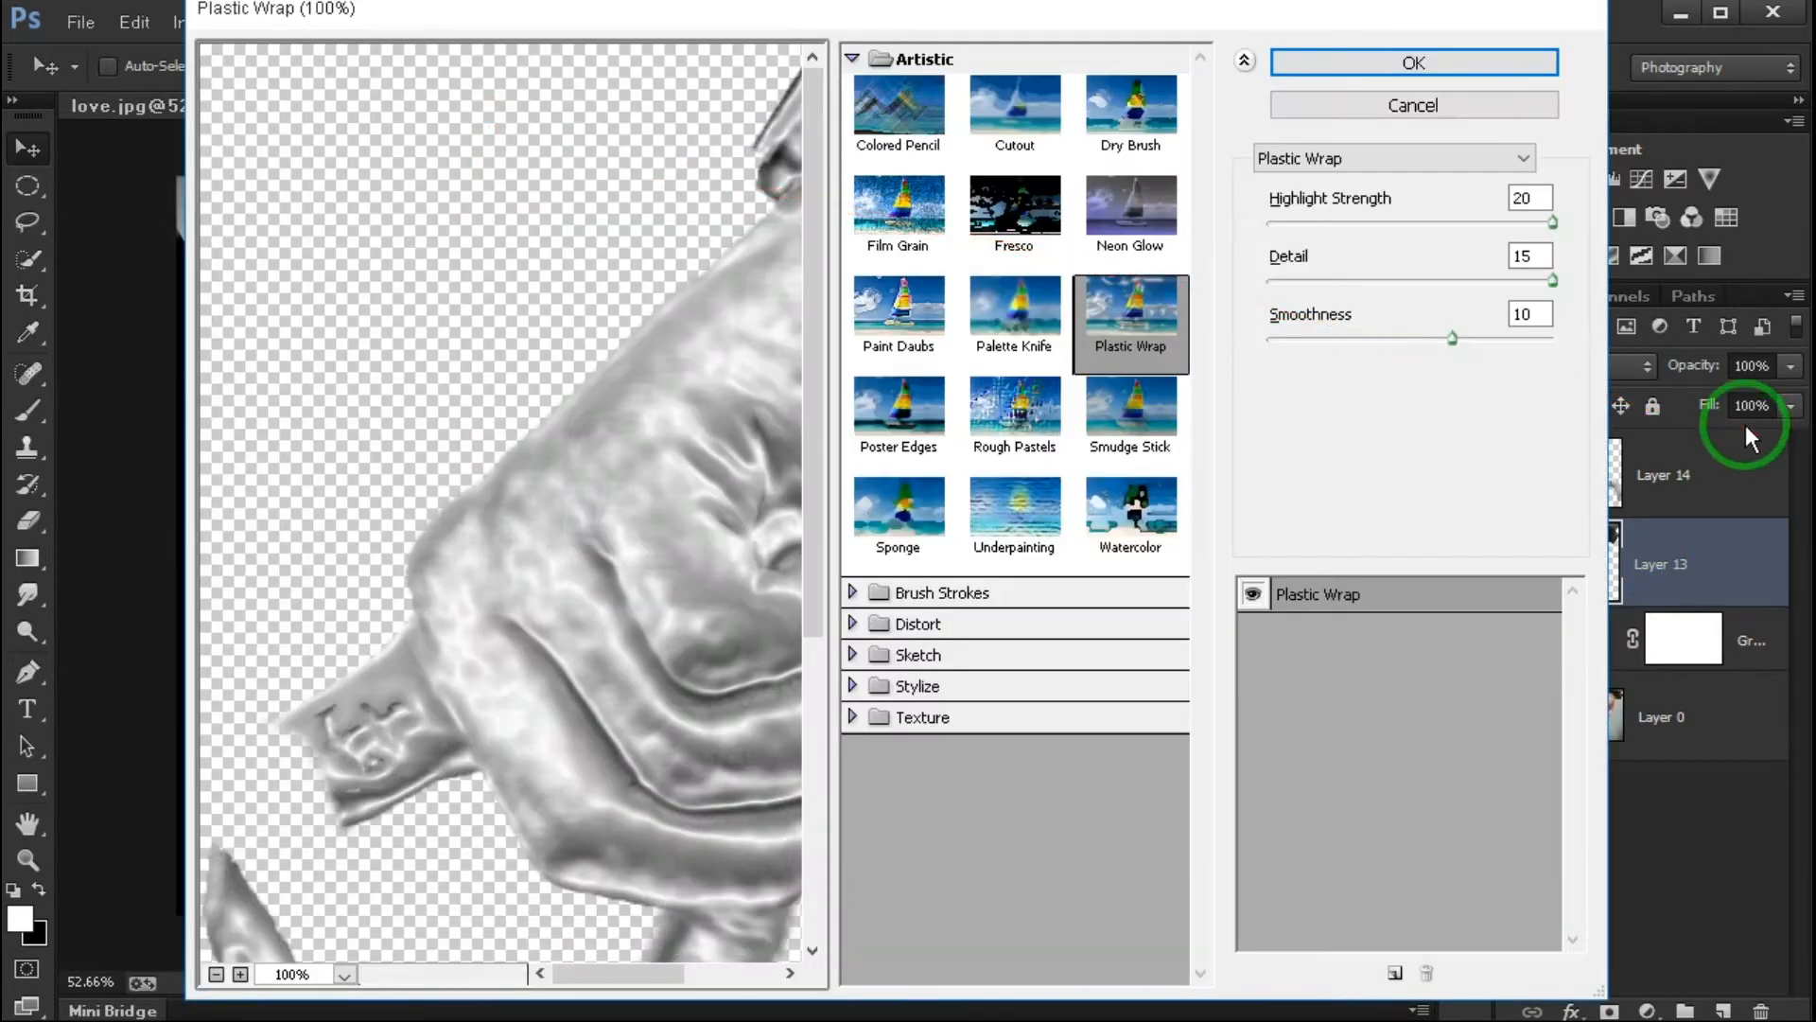
{"action": "left_click", "coordinate": [212, 976]}
{"action": "left_click", "coordinate": [214, 975]}
{"action": "left_click_drag", "start_coordinate": [1455, 336], "coordinate": [1449, 335]}
{"action": "left_click", "coordinate": [1117, 325]}
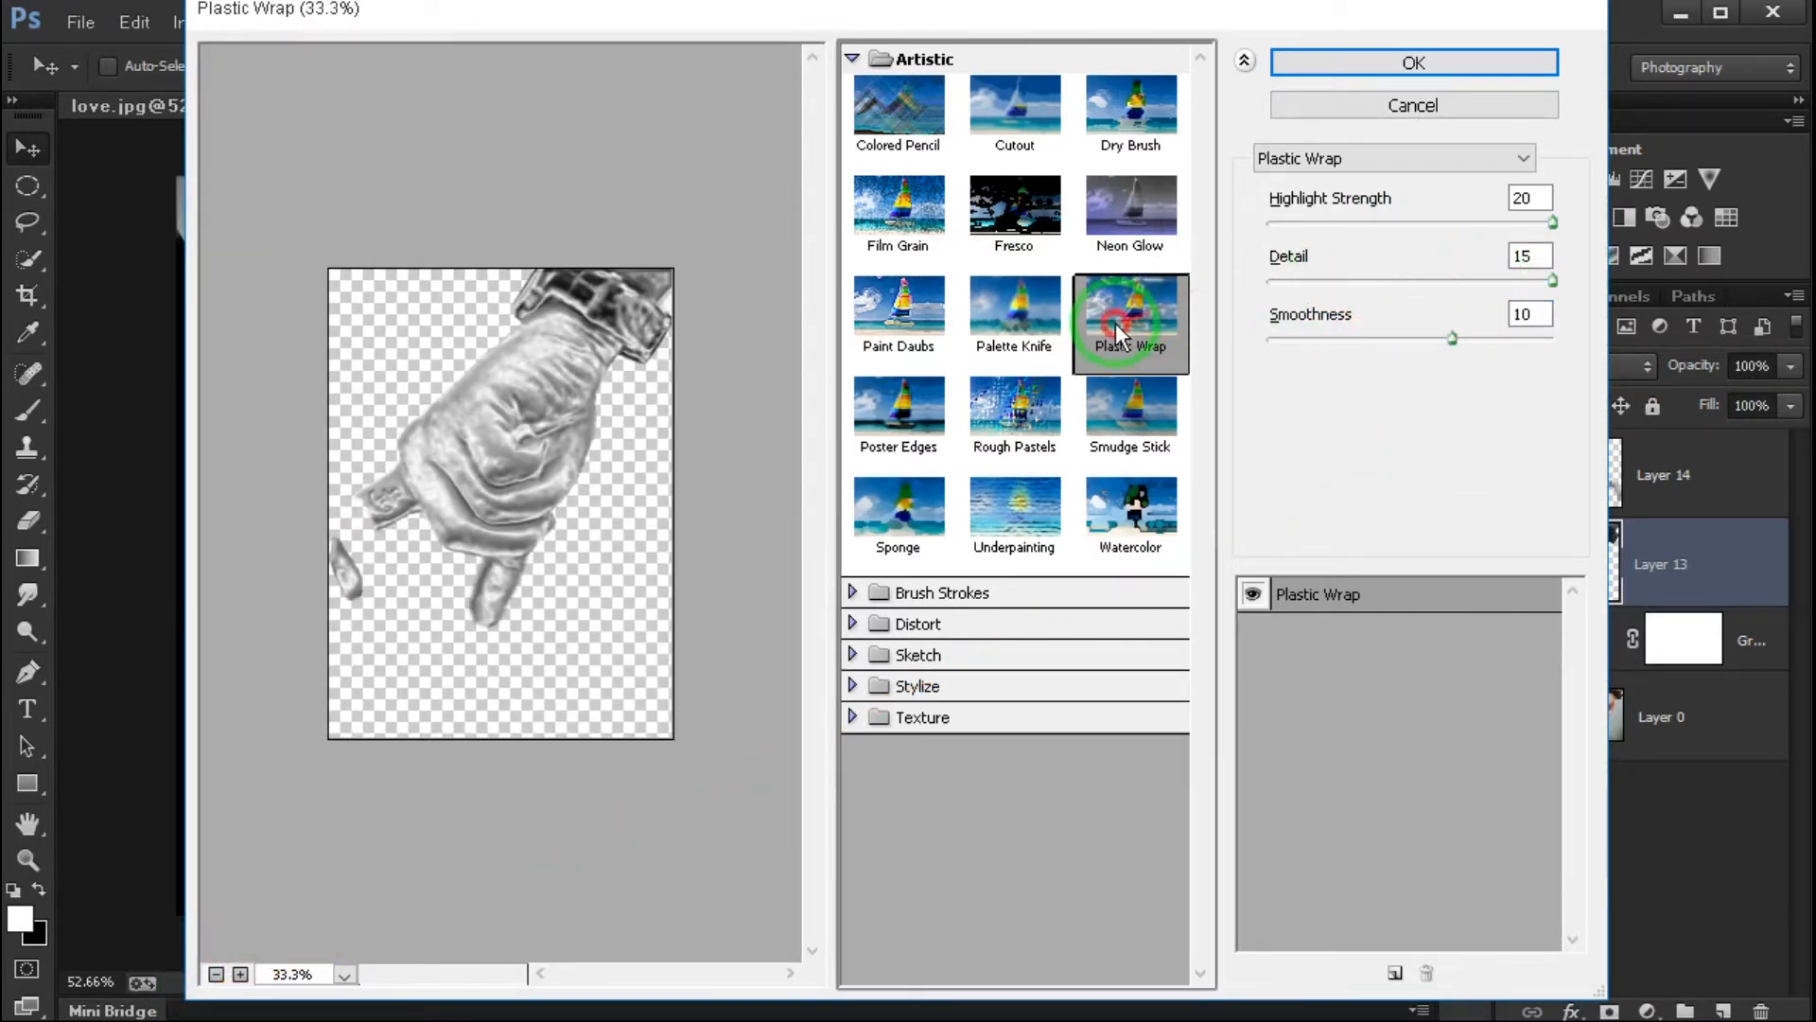
{"action": "left_click", "coordinate": [851, 59]}
{"action": "left_click", "coordinate": [852, 59]}
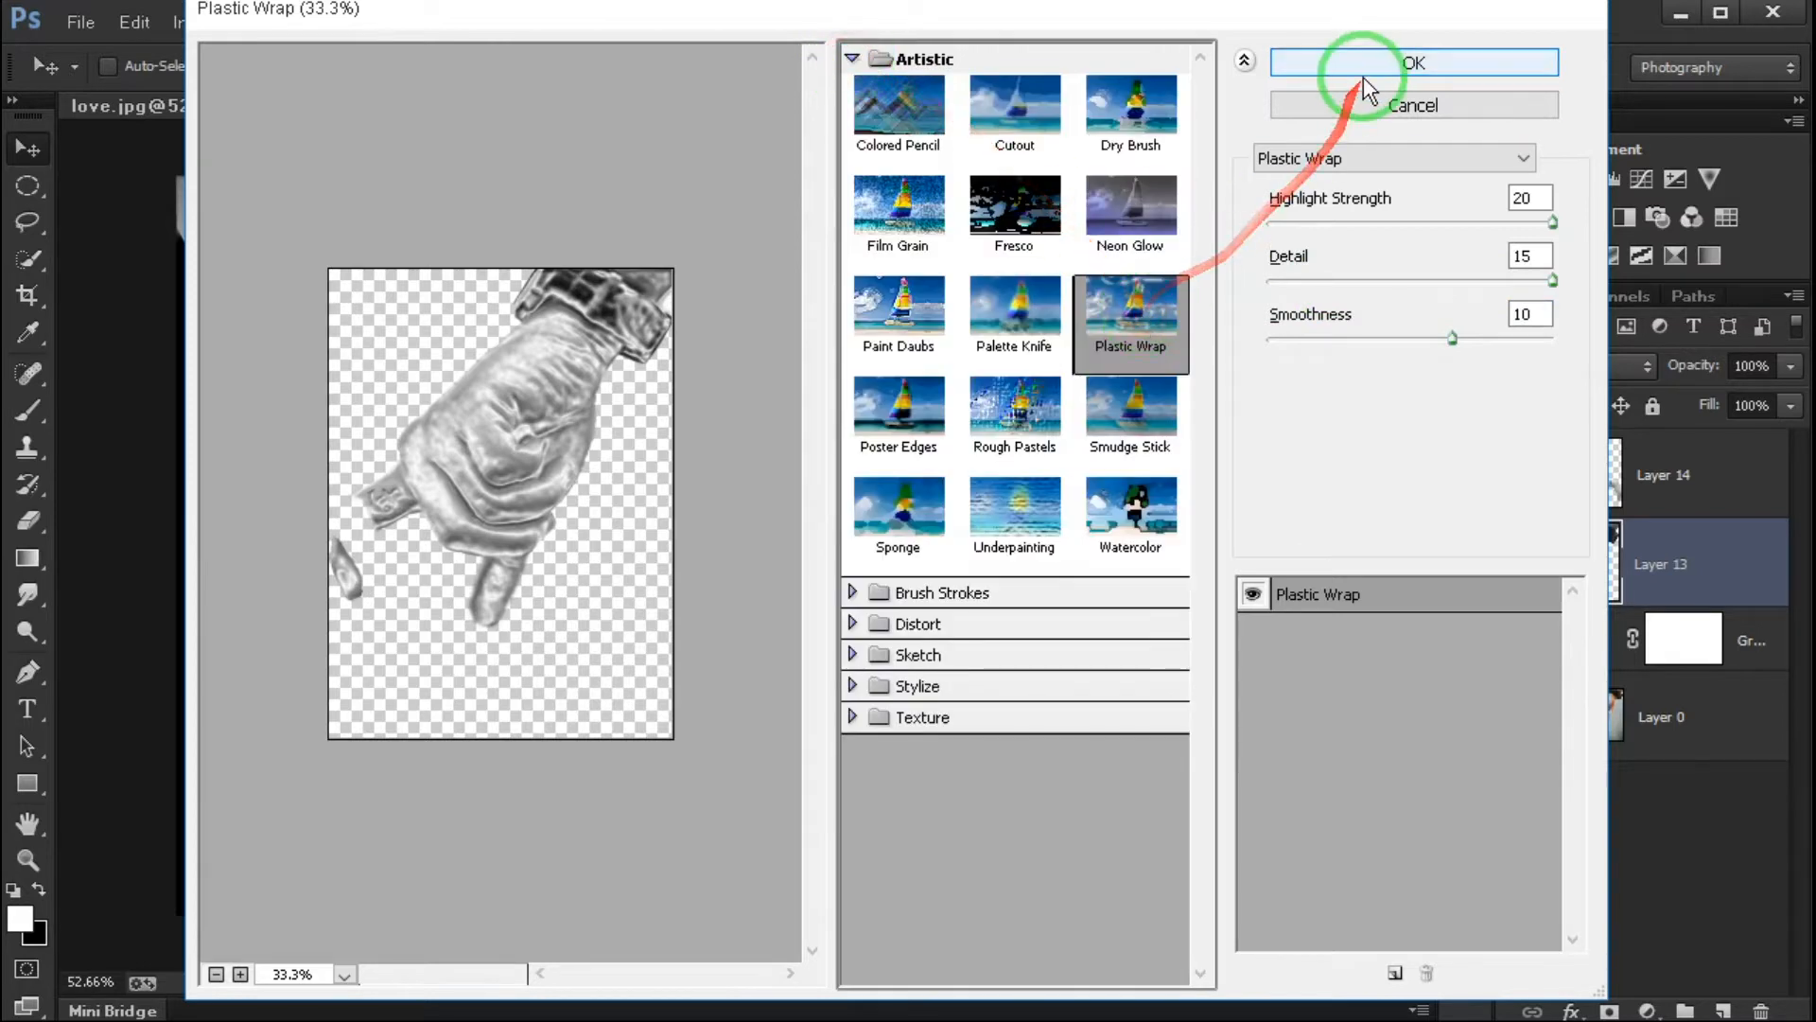
{"action": "left_click", "coordinate": [1364, 80]}
- Apply the Plastic Wrap filter to Layer 14, raising the Smoothness slightly
{"action": "left_click", "coordinate": [1629, 443]}
{"action": "left_click", "coordinate": [463, 23]}
{"action": "left_click", "coordinate": [487, 122]}
{"action": "left_click", "coordinate": [1164, 332]}
{"action": "left_click", "coordinate": [216, 973]}
{"action": "left_click", "coordinate": [216, 973]}
{"action": "left_click", "coordinate": [215, 973]}
{"action": "mouse_move", "coordinate": [1450, 339]}
{"action": "left_mouse_down"}
{"action": "mouse_move", "coordinate": [1602, 331]}
{"action": "mouse_move", "coordinate": [1489, 331]}
{"action": "mouse_move", "coordinate": [1514, 336]}
{"action": "mouse_move", "coordinate": [1467, 85]}
{"action": "mouse_move", "coordinate": [1477, 340]}
{"action": "left_mouse_up"}
{"action": "left_click", "coordinate": [1461, 61]}
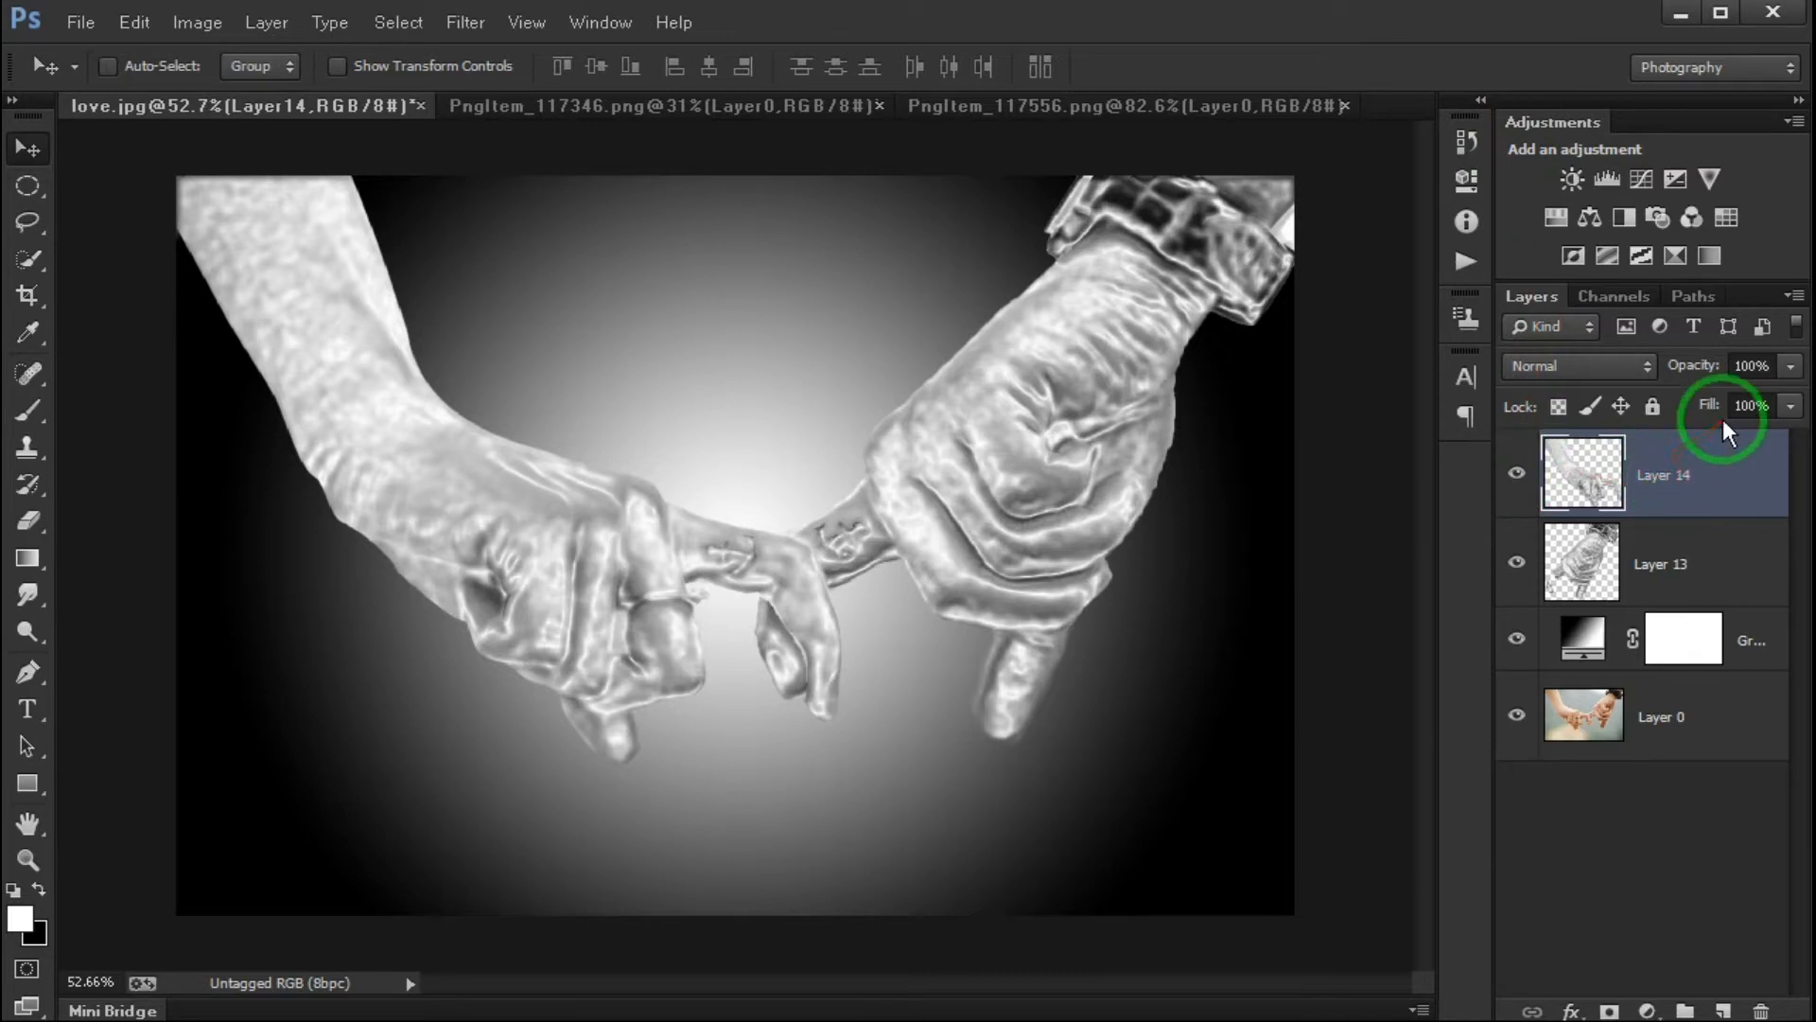
- Copy the flames from PngItem_117346.png into love.jpg and transform them to about 46% scale, rotated about 96°, over the left arm
{"action": "left_click", "coordinate": [619, 104]}
{"action": "left_click_drag", "start_coordinate": [662, 454], "coordinate": [507, 378]}
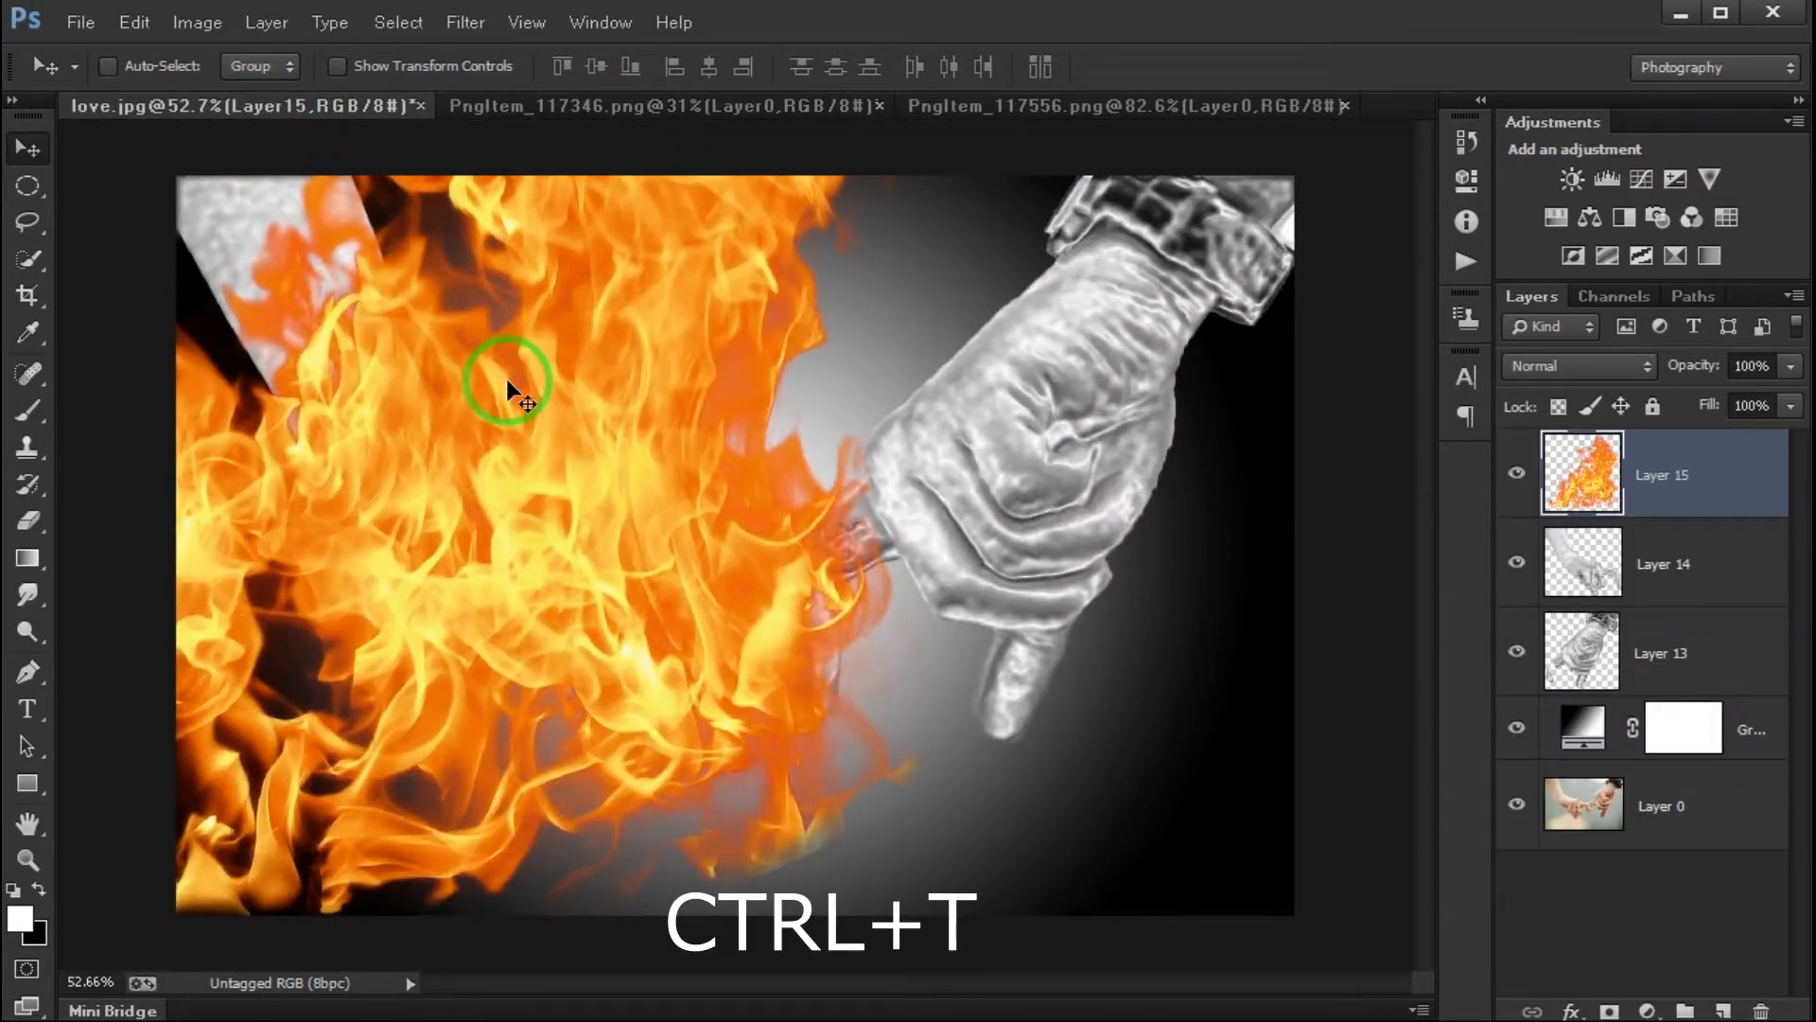
{"action": "key", "text": "ctrl+t"}
{"action": "mouse_move", "coordinate": [948, 944]}
{"action": "left_mouse_down"}
{"action": "mouse_move", "coordinate": [587, 640]}
{"action": "mouse_move", "coordinate": [726, 605]}
{"action": "mouse_move", "coordinate": [211, 936]}
{"action": "mouse_move", "coordinate": [66, 612]}
{"action": "left_mouse_up"}
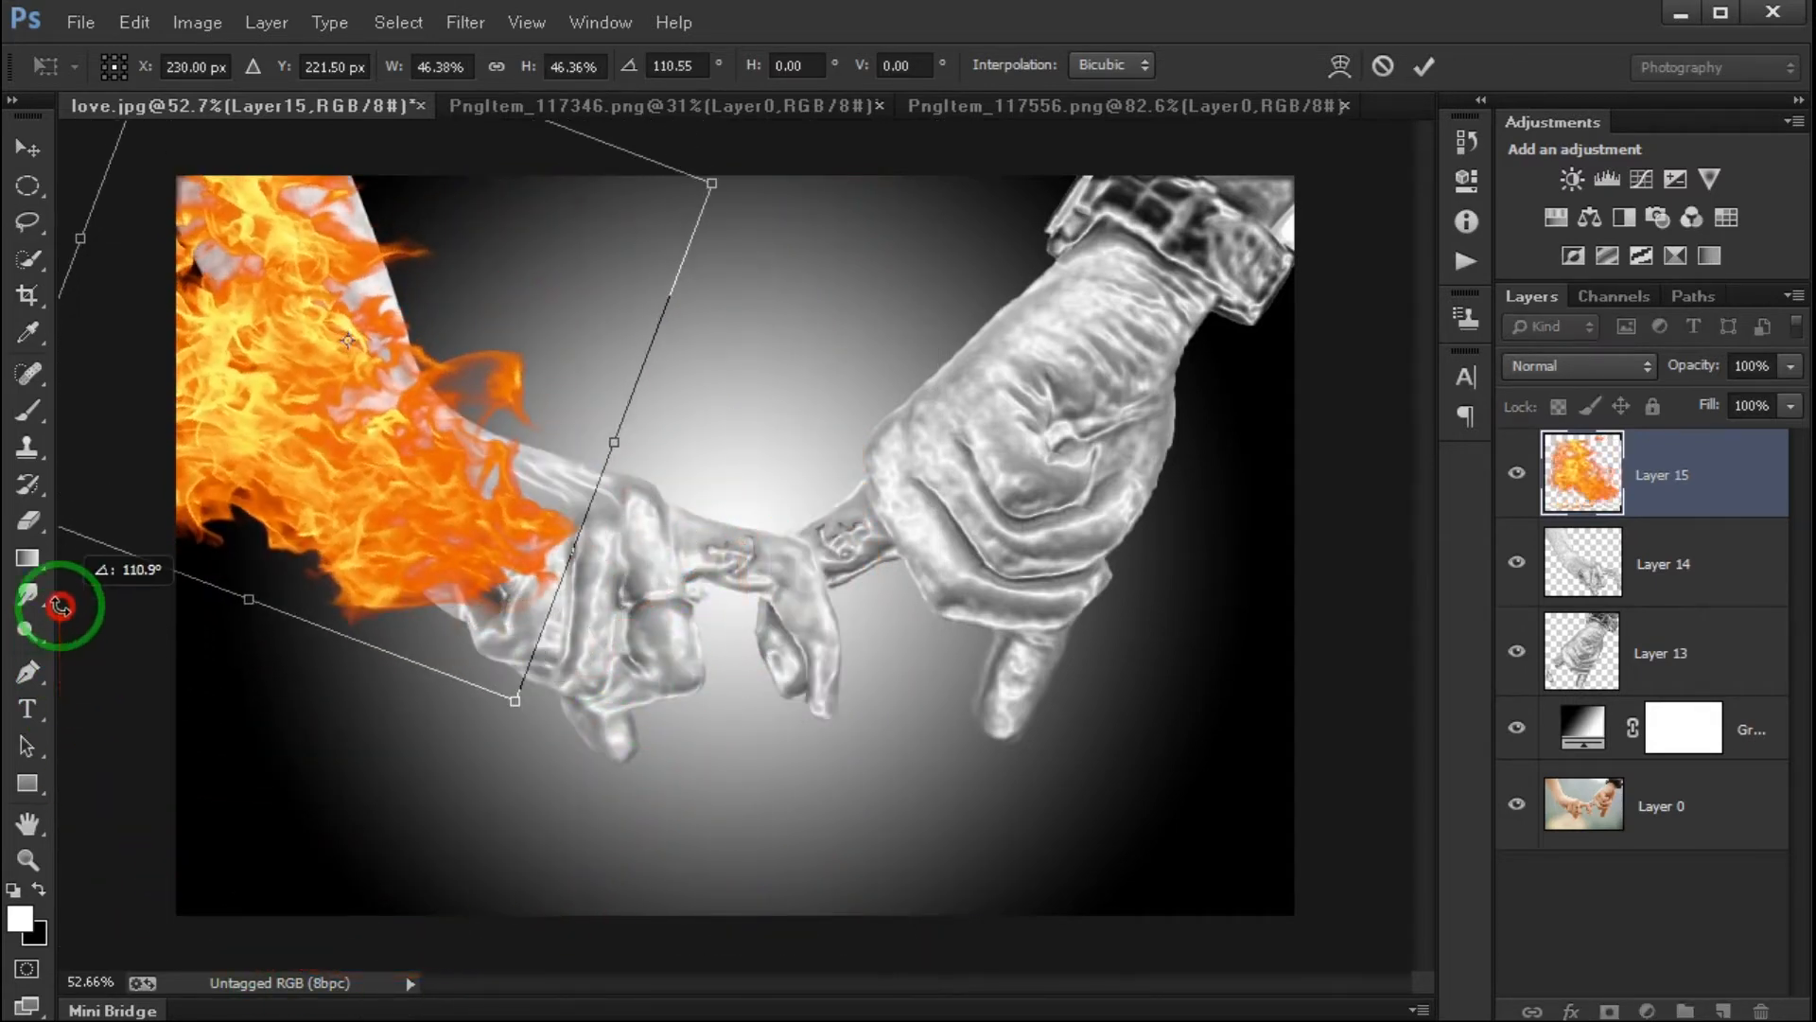
{"action": "left_click_drag", "start_coordinate": [305, 426], "coordinate": [373, 515]}
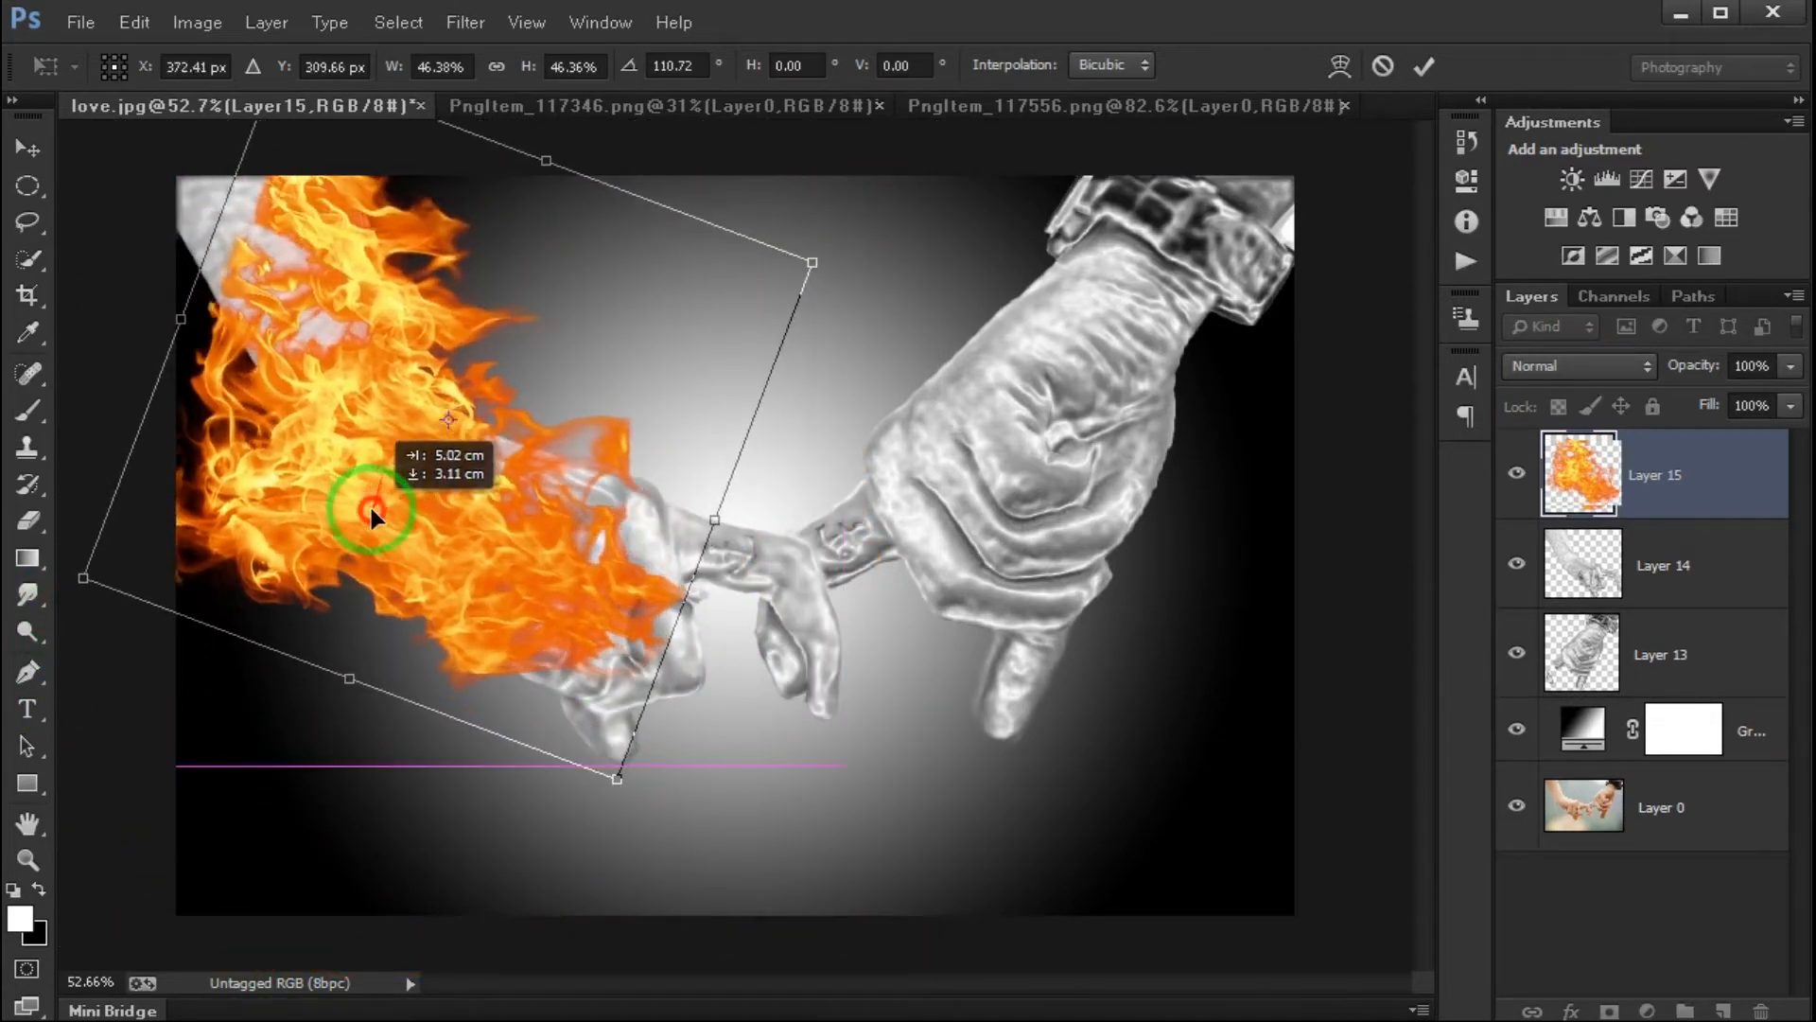
{"action": "left_click_drag", "start_coordinate": [719, 790], "coordinate": [556, 526]}
{"action": "left_click_drag", "start_coordinate": [782, 806], "coordinate": [793, 717]}
{"action": "mouse_move", "coordinate": [477, 453]}
{"action": "left_mouse_down"}
{"action": "mouse_move", "coordinate": [463, 464]}
{"action": "mouse_move", "coordinate": [496, 469]}
{"action": "left_mouse_up"}
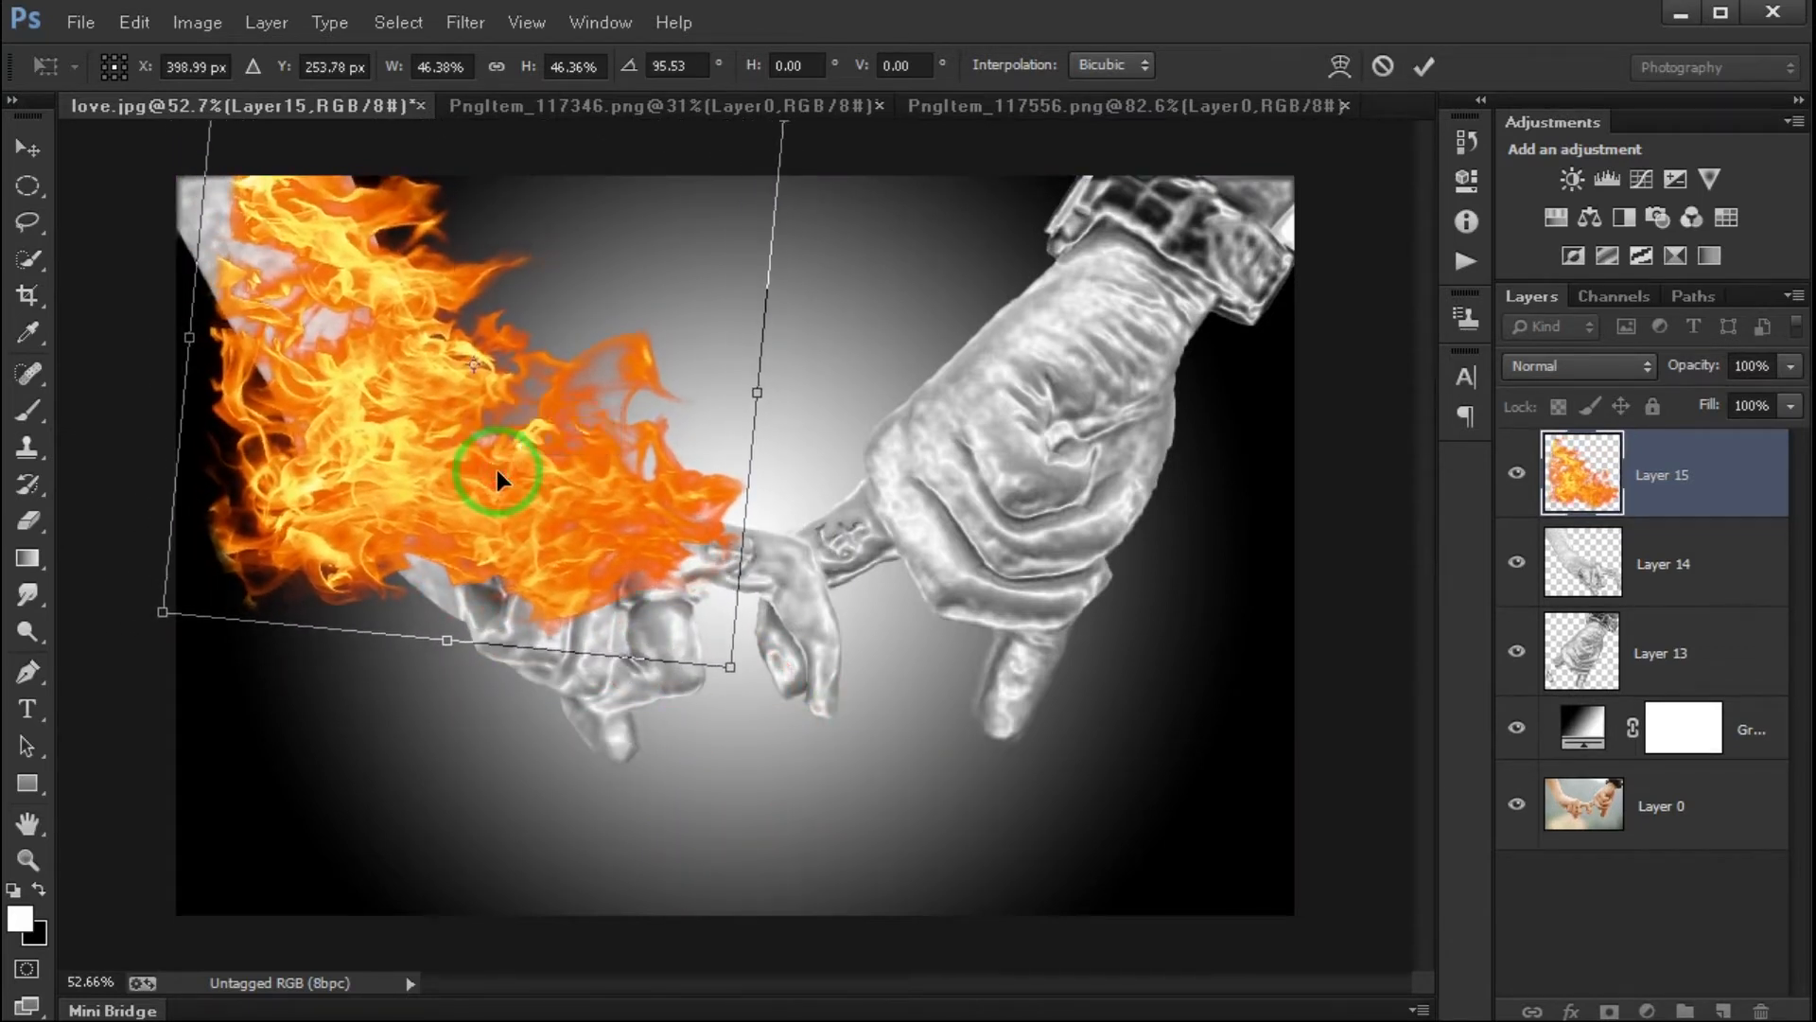
{"action": "key", "text": "Return"}
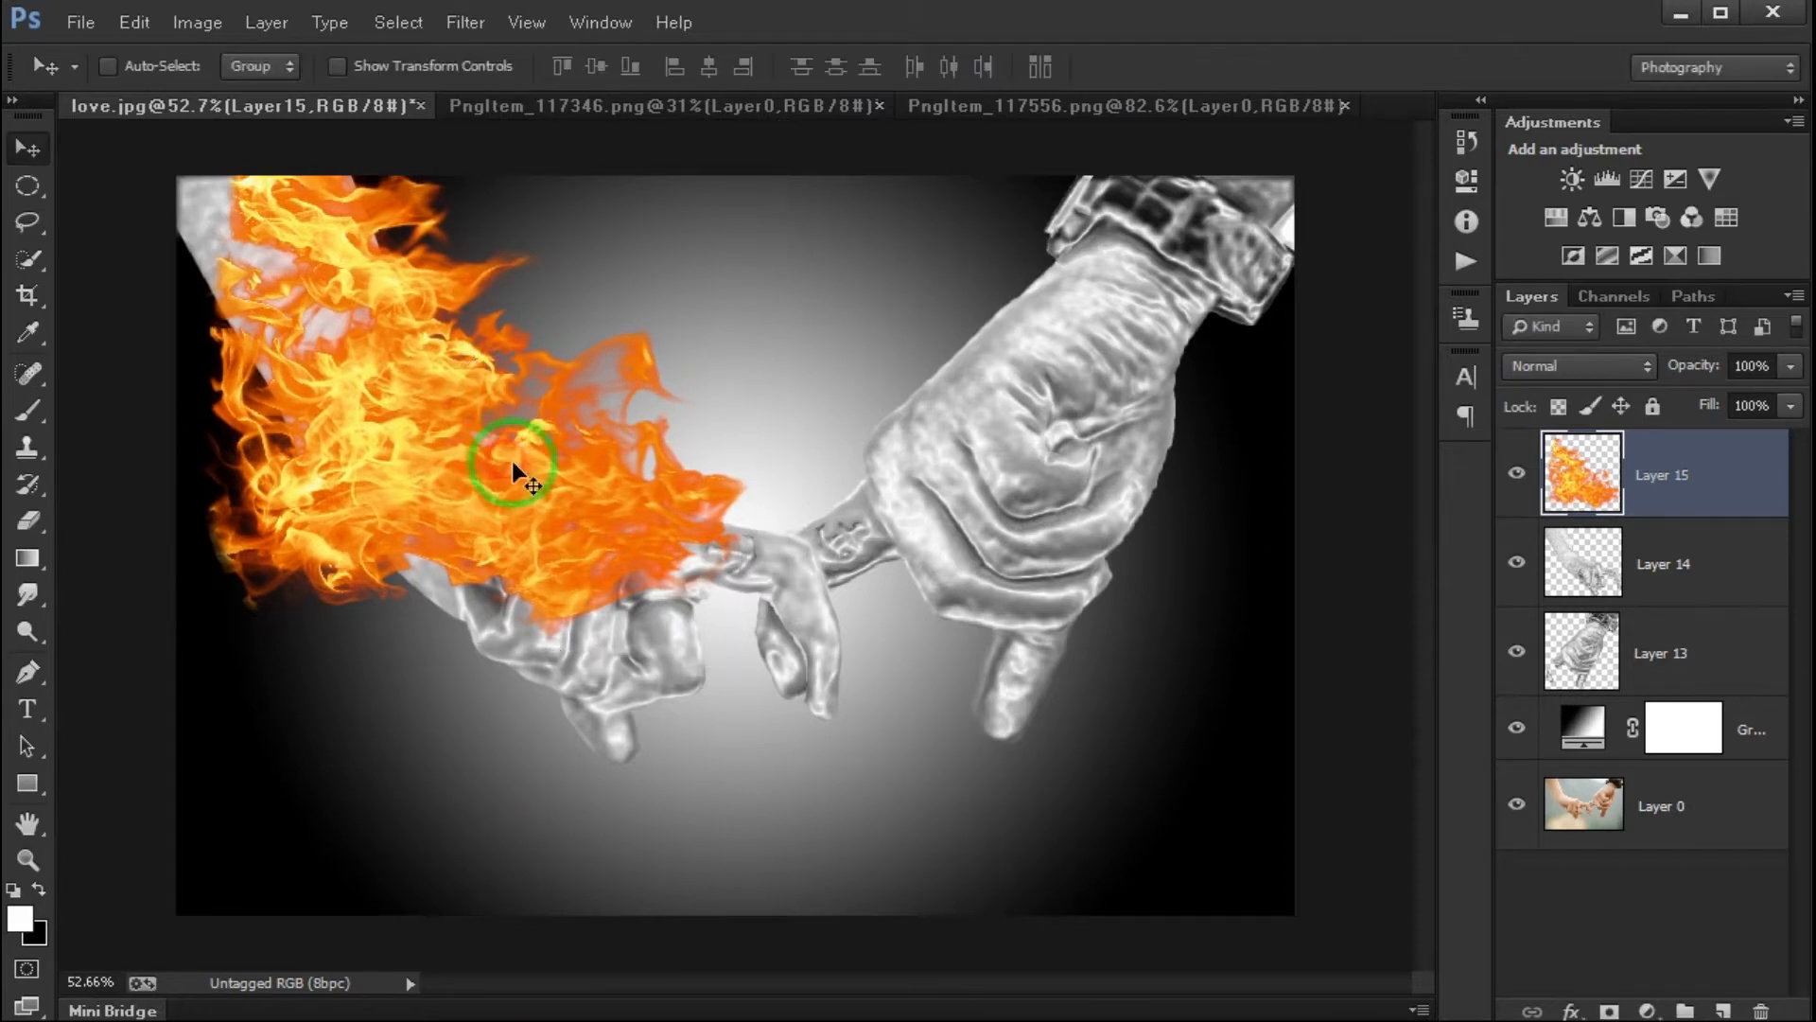
- Add a Hue/Saturation adjustment clipped to the flame layer, Layer 15
{"action": "left_click", "coordinate": [1648, 1009]}
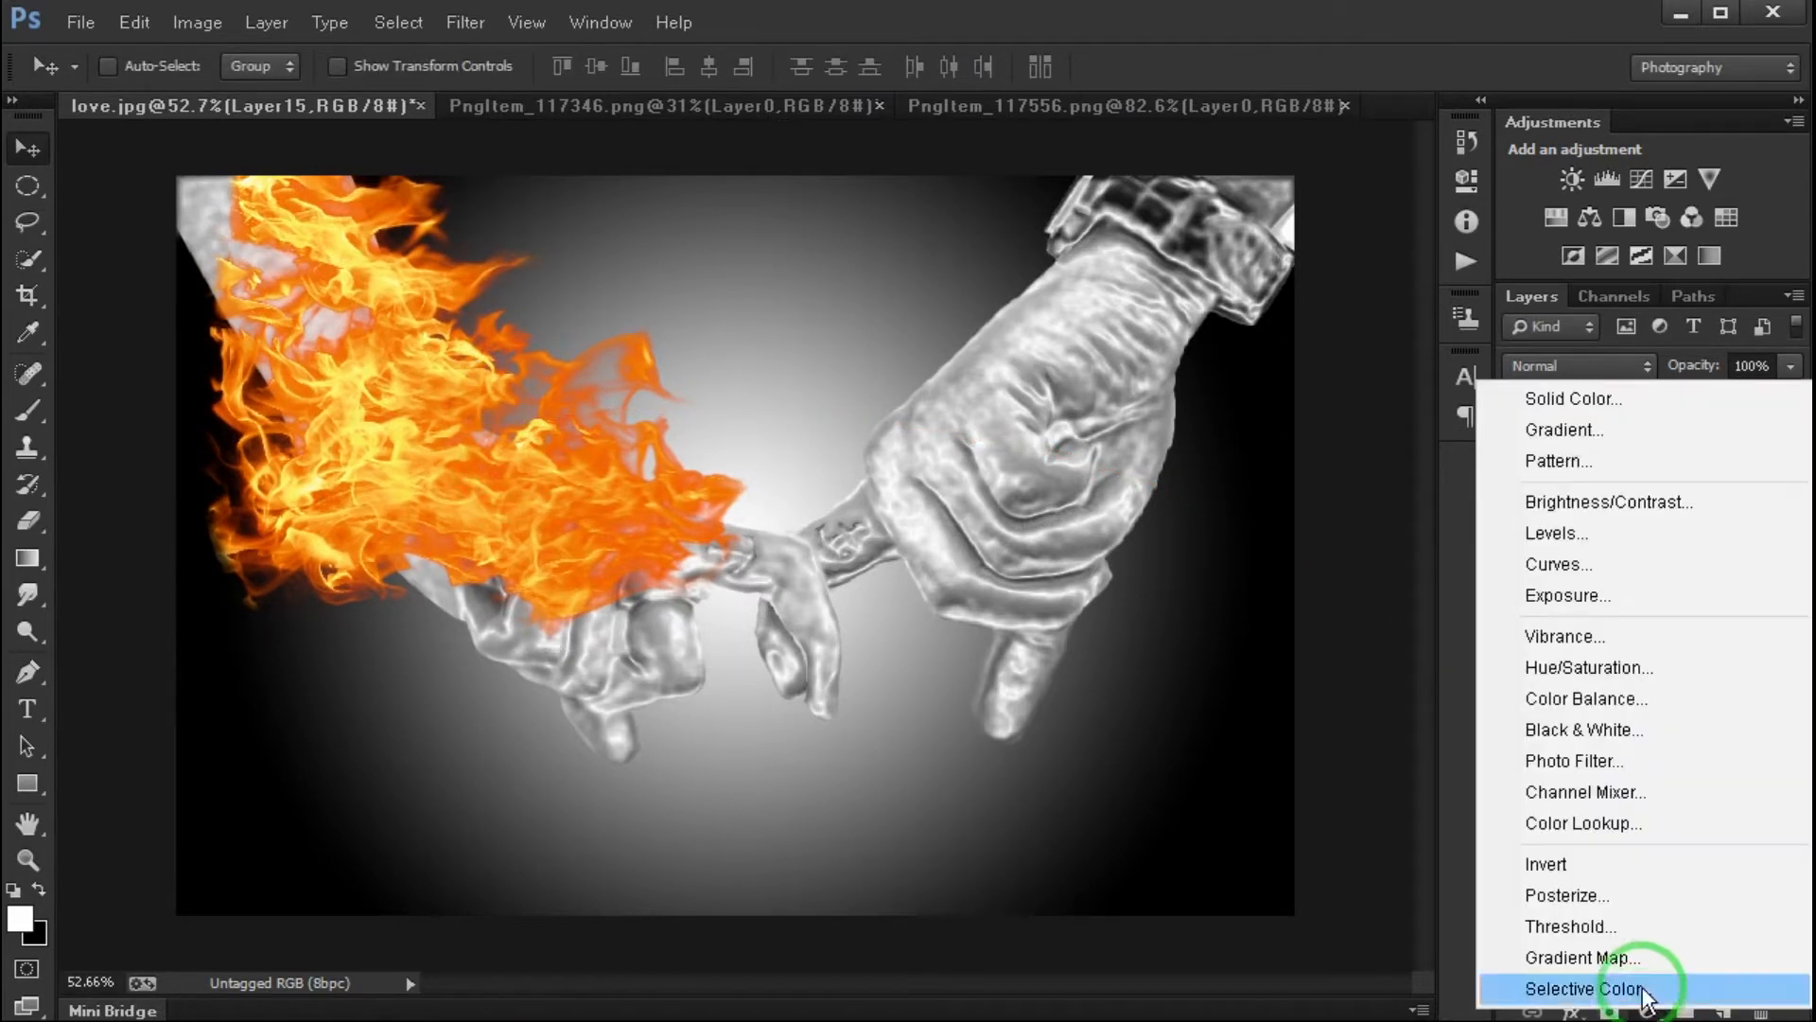
{"action": "left_click", "coordinate": [1590, 667]}
{"action": "left_click", "coordinate": [1219, 598]}
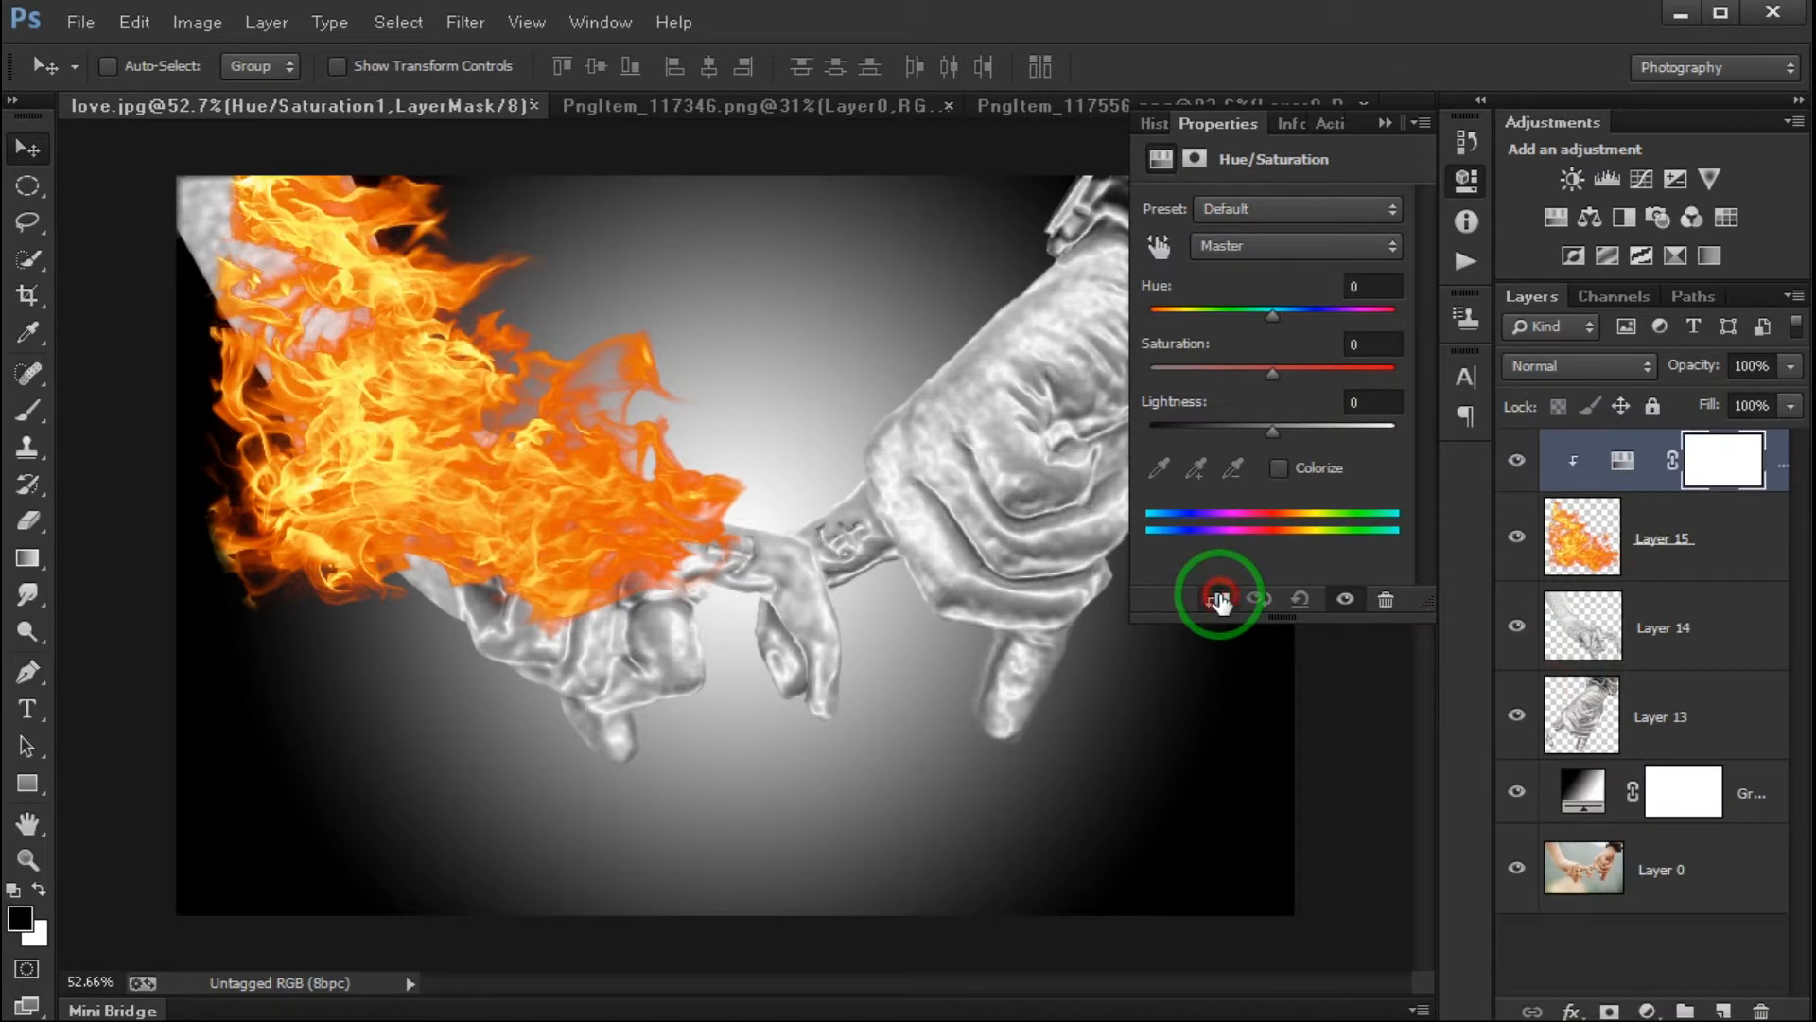
- Colorize the flames medium blue by adjusting the clipped adjustment's hue, saturation and lightness
{"action": "left_click_drag", "start_coordinate": [1274, 314], "coordinate": [1298, 314]}
{"action": "left_click", "coordinate": [1287, 465]}
{"action": "left_click_drag", "start_coordinate": [1160, 316], "coordinate": [1308, 314]}
{"action": "left_click_drag", "start_coordinate": [1211, 375], "coordinate": [1276, 429]}
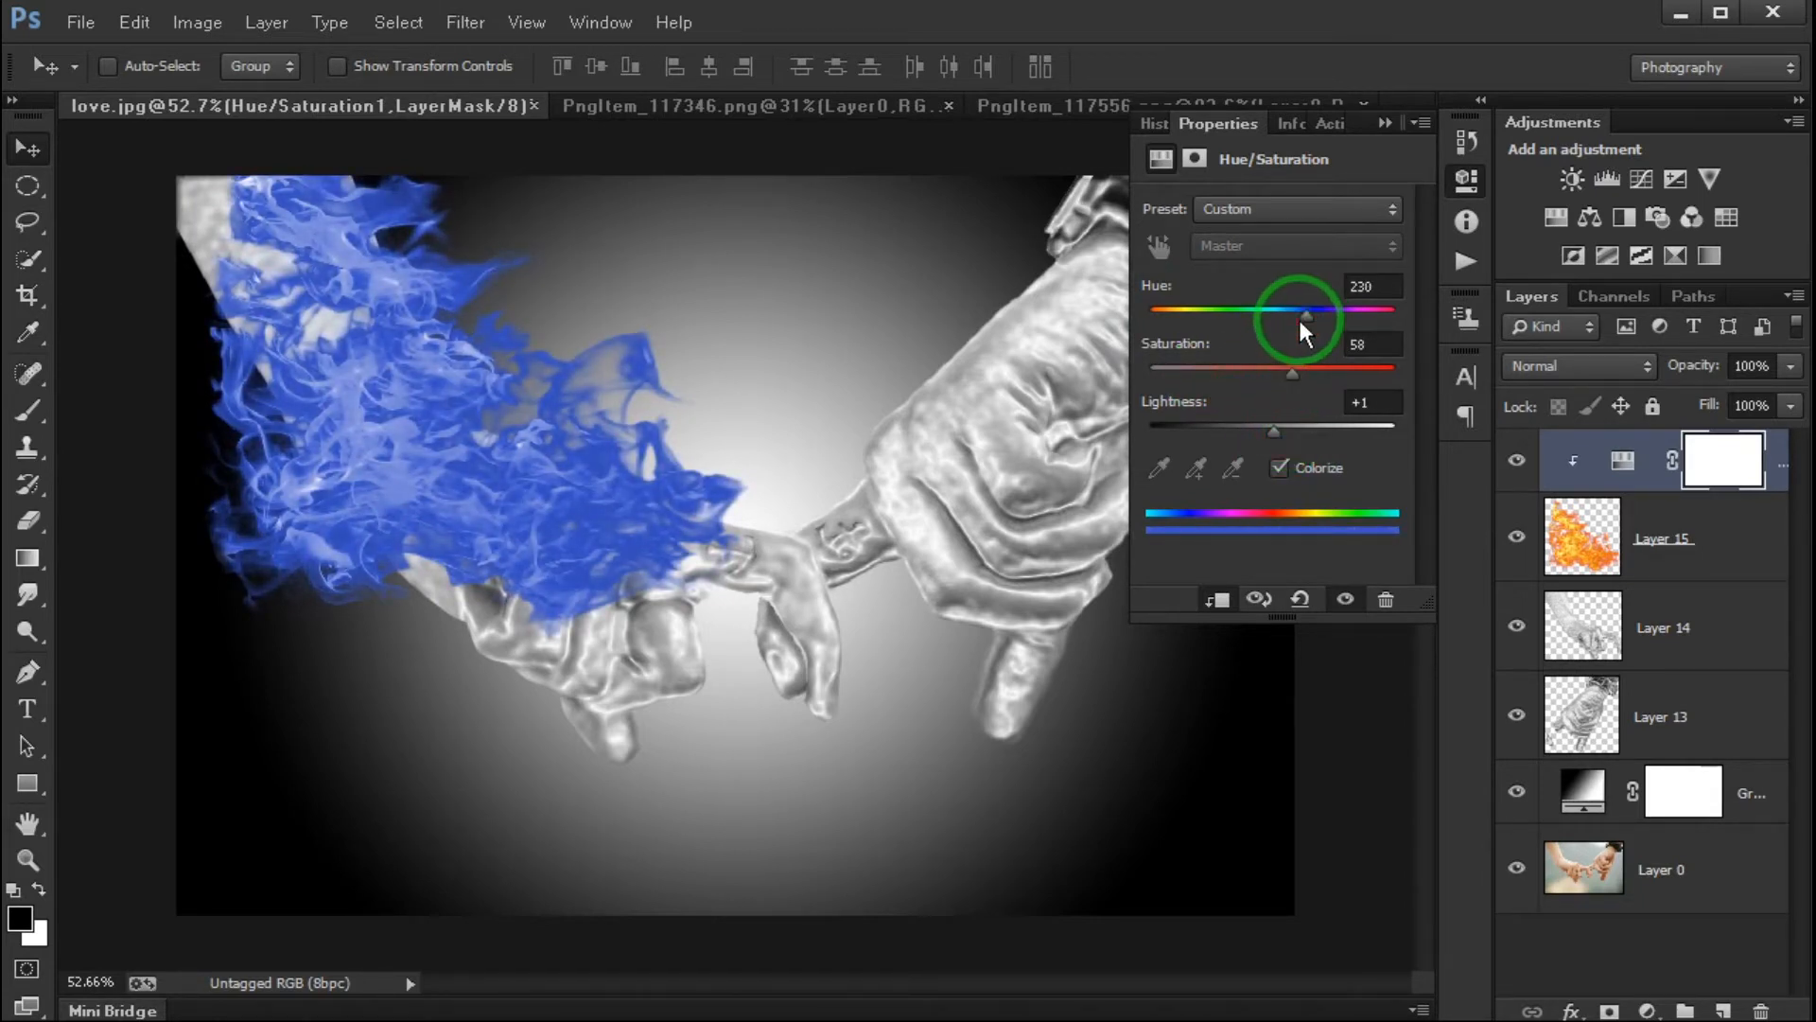
{"action": "left_click_drag", "start_coordinate": [1306, 315], "coordinate": [1281, 314]}
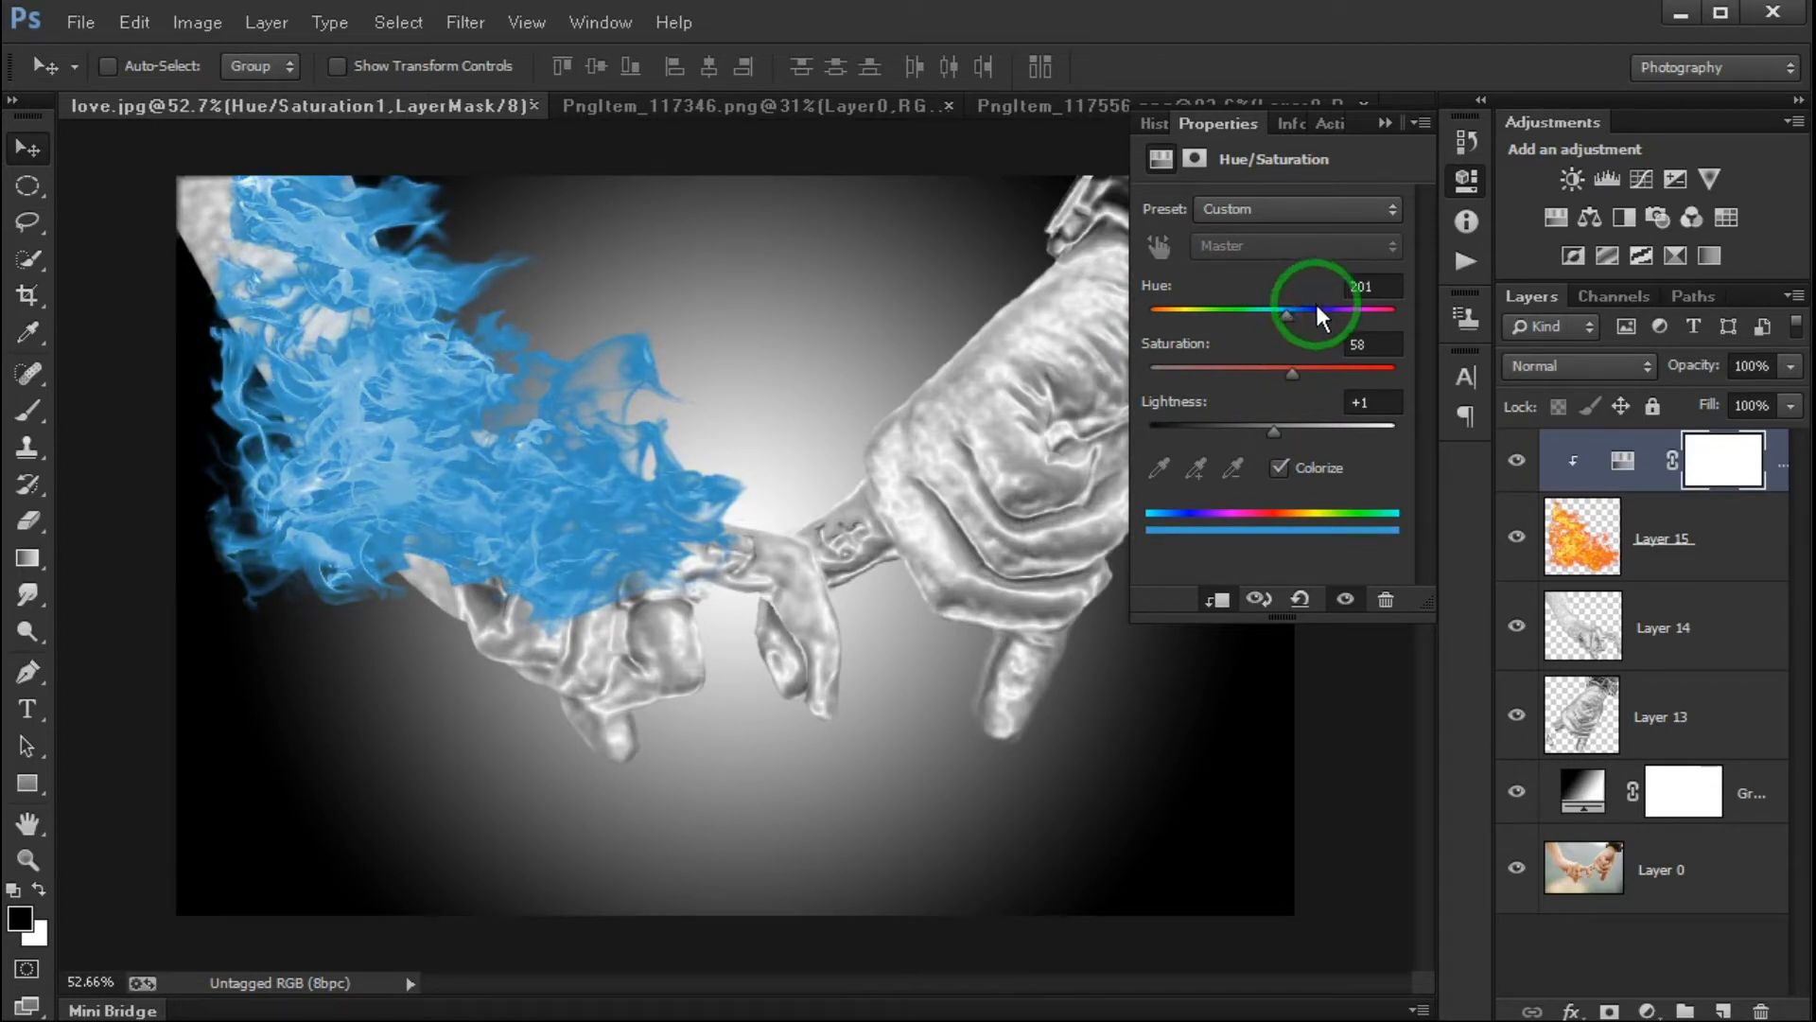
{"action": "left_click_drag", "start_coordinate": [1284, 316], "coordinate": [1292, 316]}
{"action": "left_click_drag", "start_coordinate": [1273, 429], "coordinate": [1292, 372]}
{"action": "left_click", "coordinate": [1381, 125]}
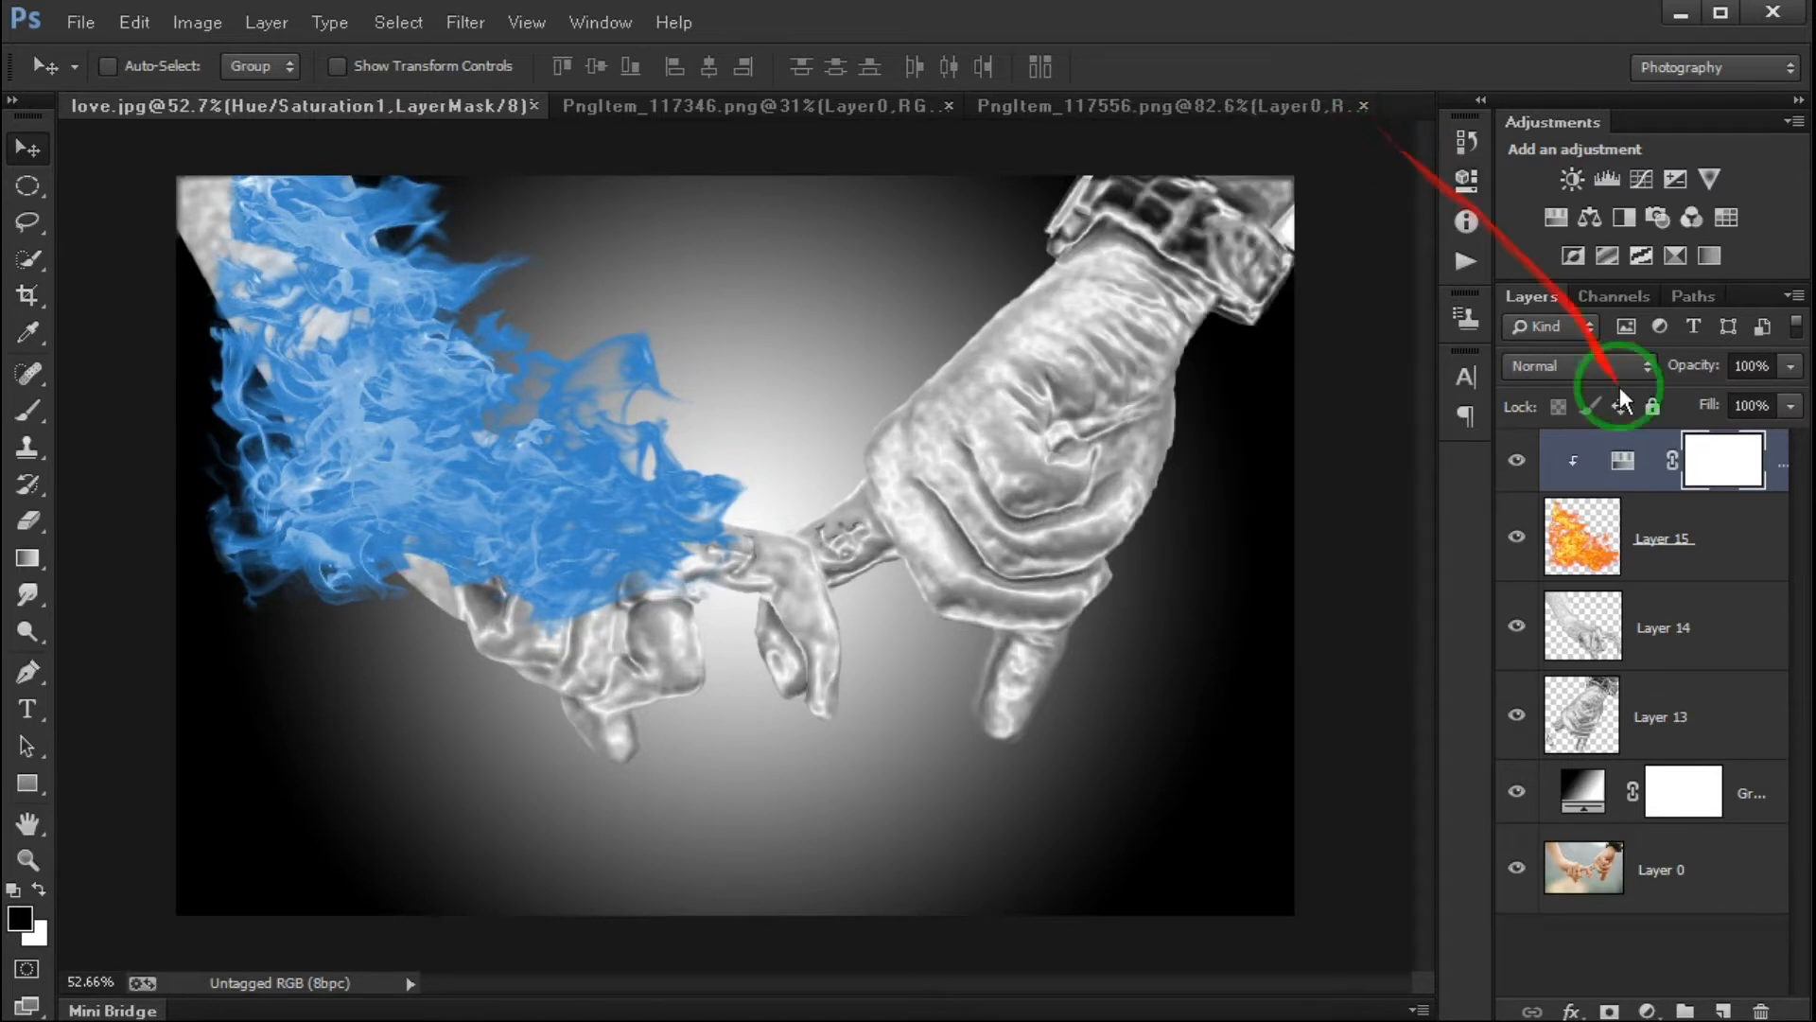
- Add a Hue/Saturation adjustment clipped to Layer 14, colorized with Hue 209, Saturation 64 and Lightness -5
{"action": "left_click", "coordinate": [1714, 622]}
{"action": "left_click", "coordinate": [1647, 1010]}
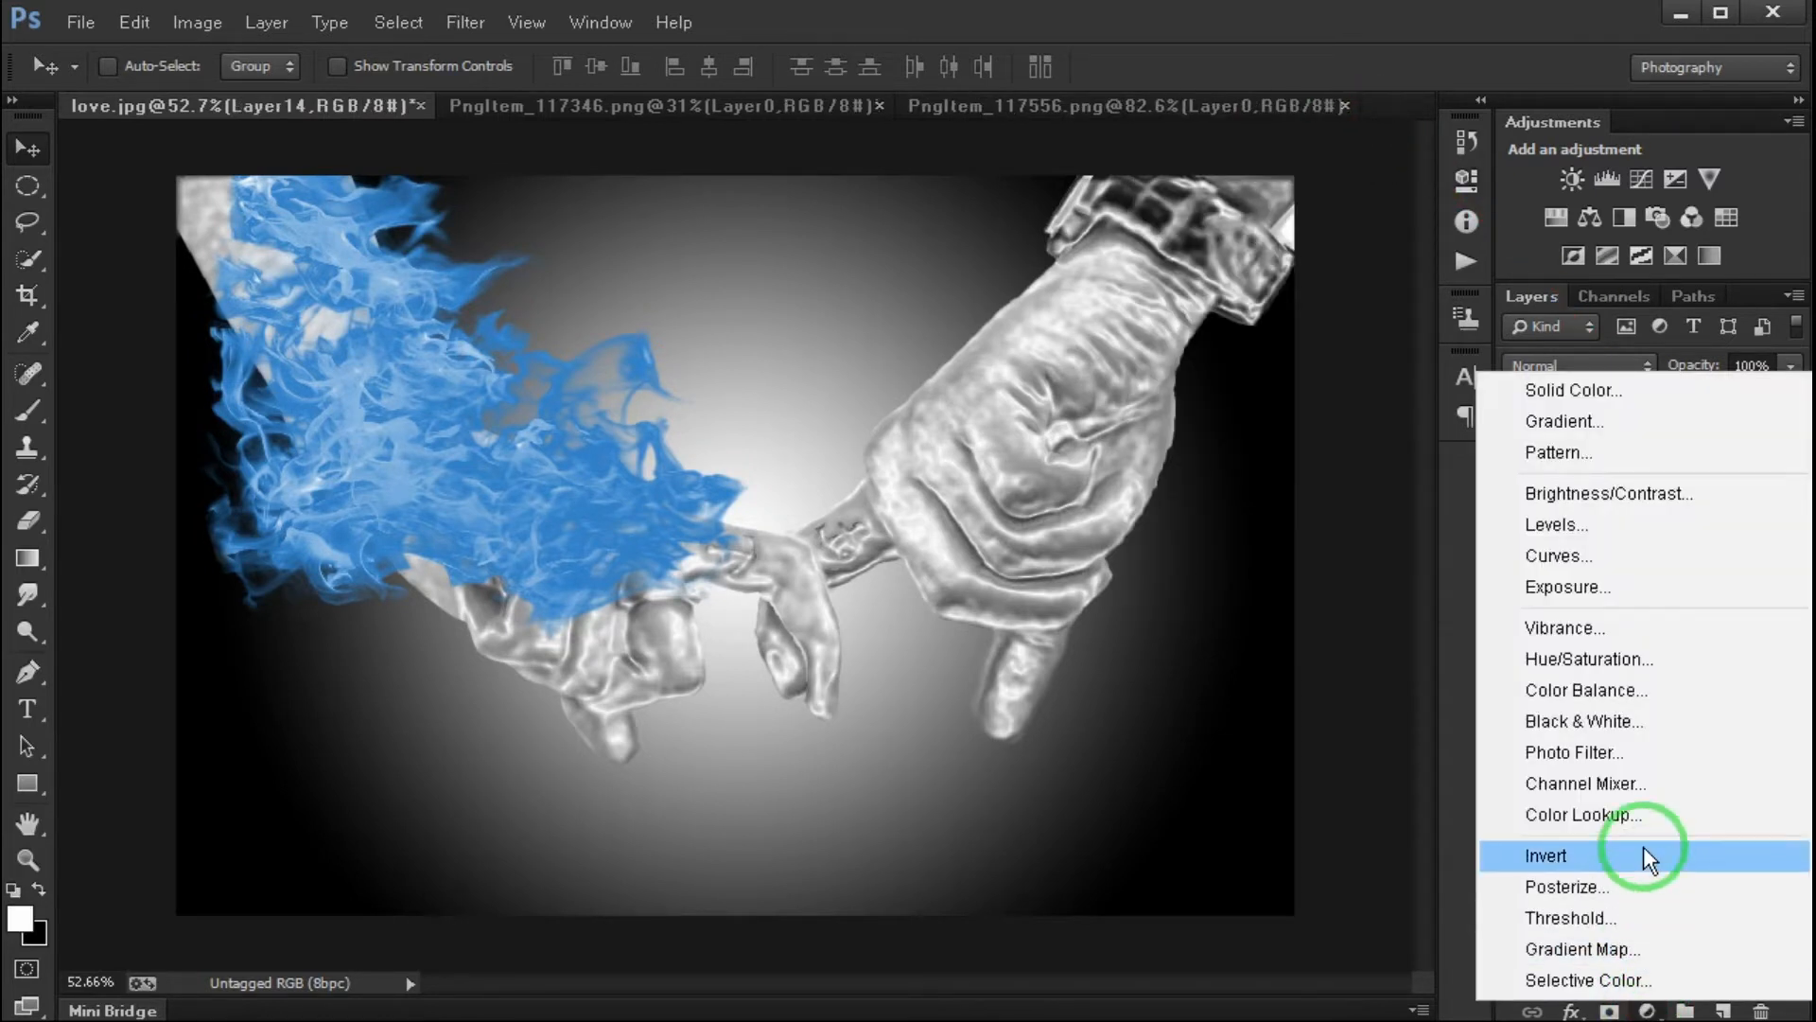
{"action": "left_click", "coordinate": [1612, 657]}
{"action": "left_click", "coordinate": [1315, 465]}
{"action": "left_click", "coordinate": [1218, 601]}
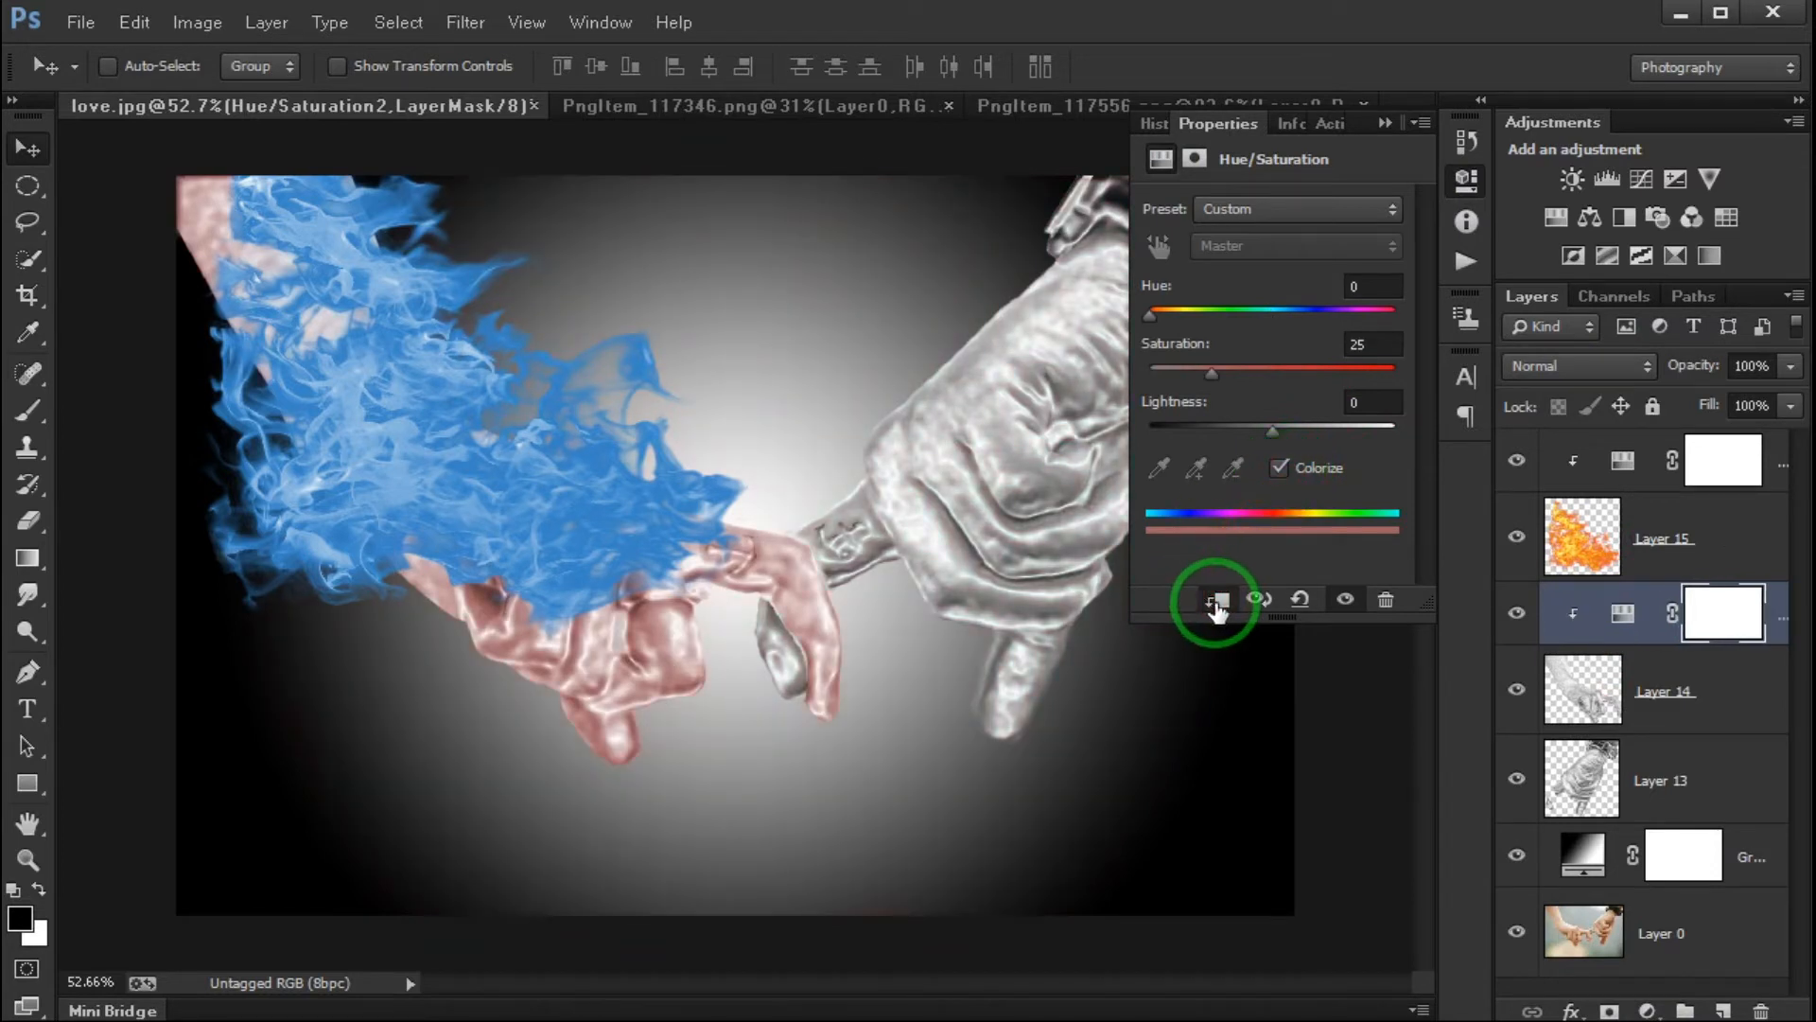
{"action": "left_click_drag", "start_coordinate": [1150, 315], "coordinate": [1292, 314]}
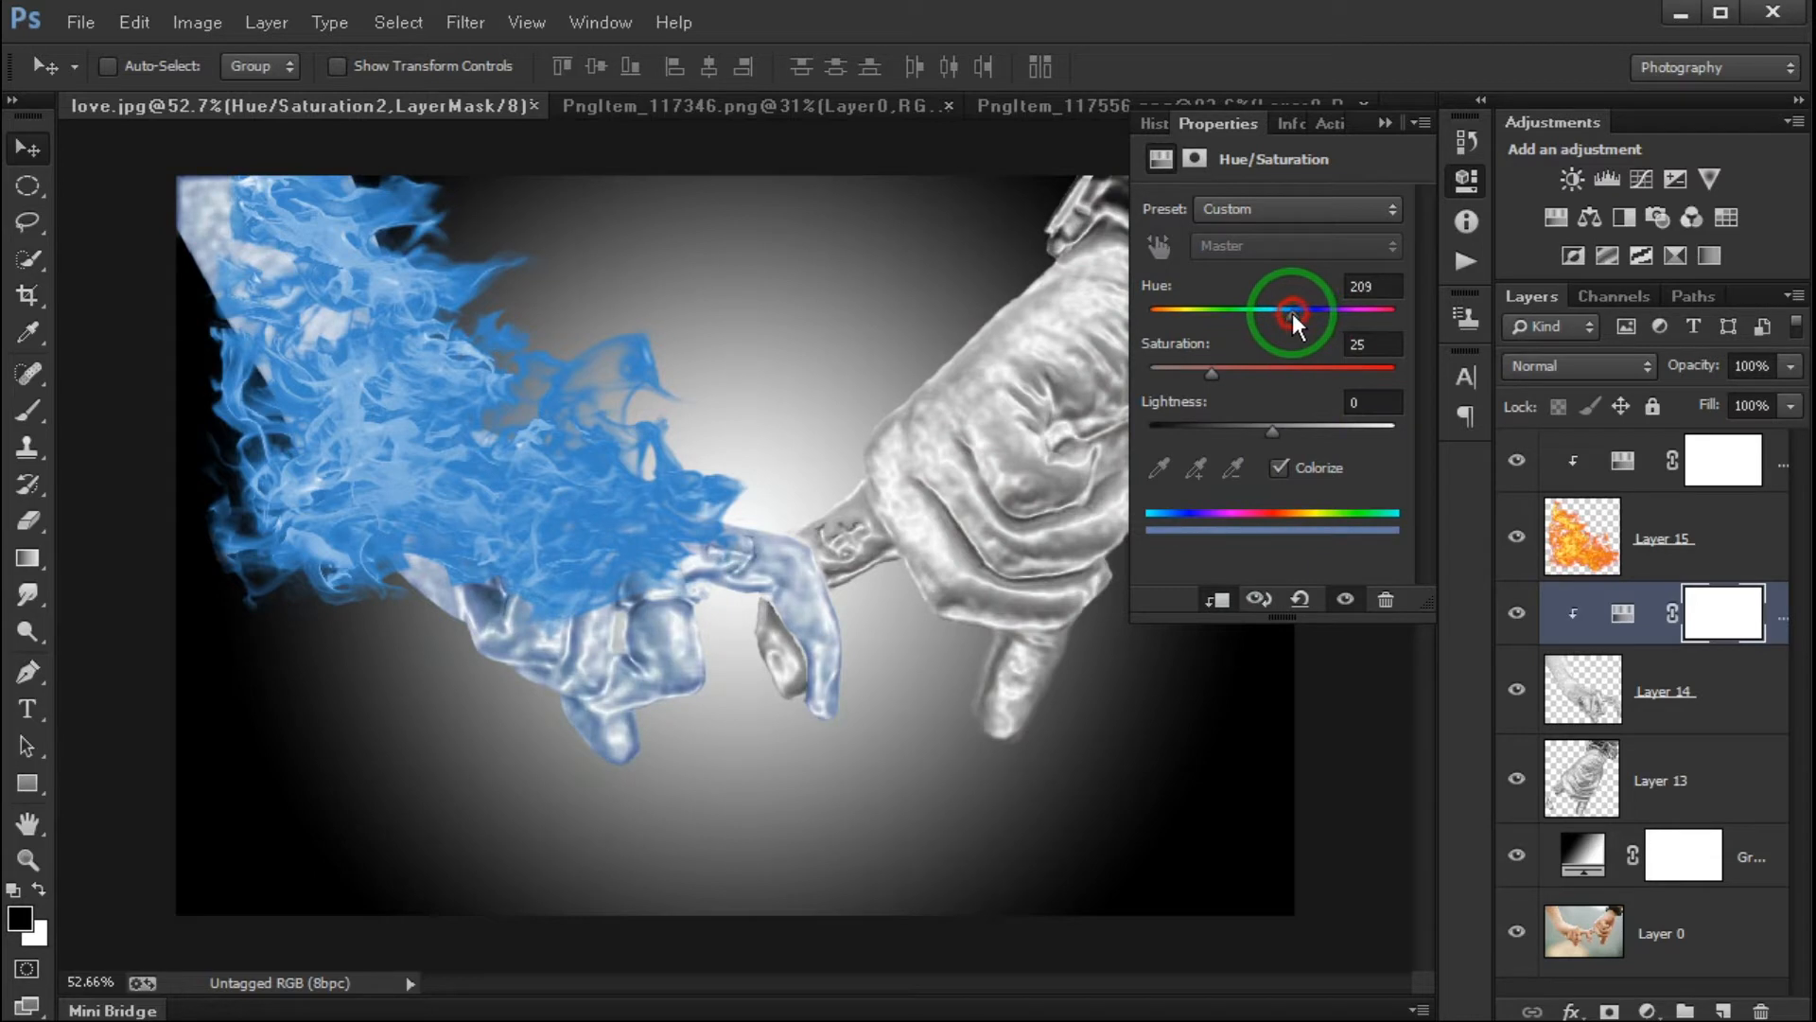
{"action": "left_click_drag", "start_coordinate": [1336, 377], "coordinate": [1267, 433]}
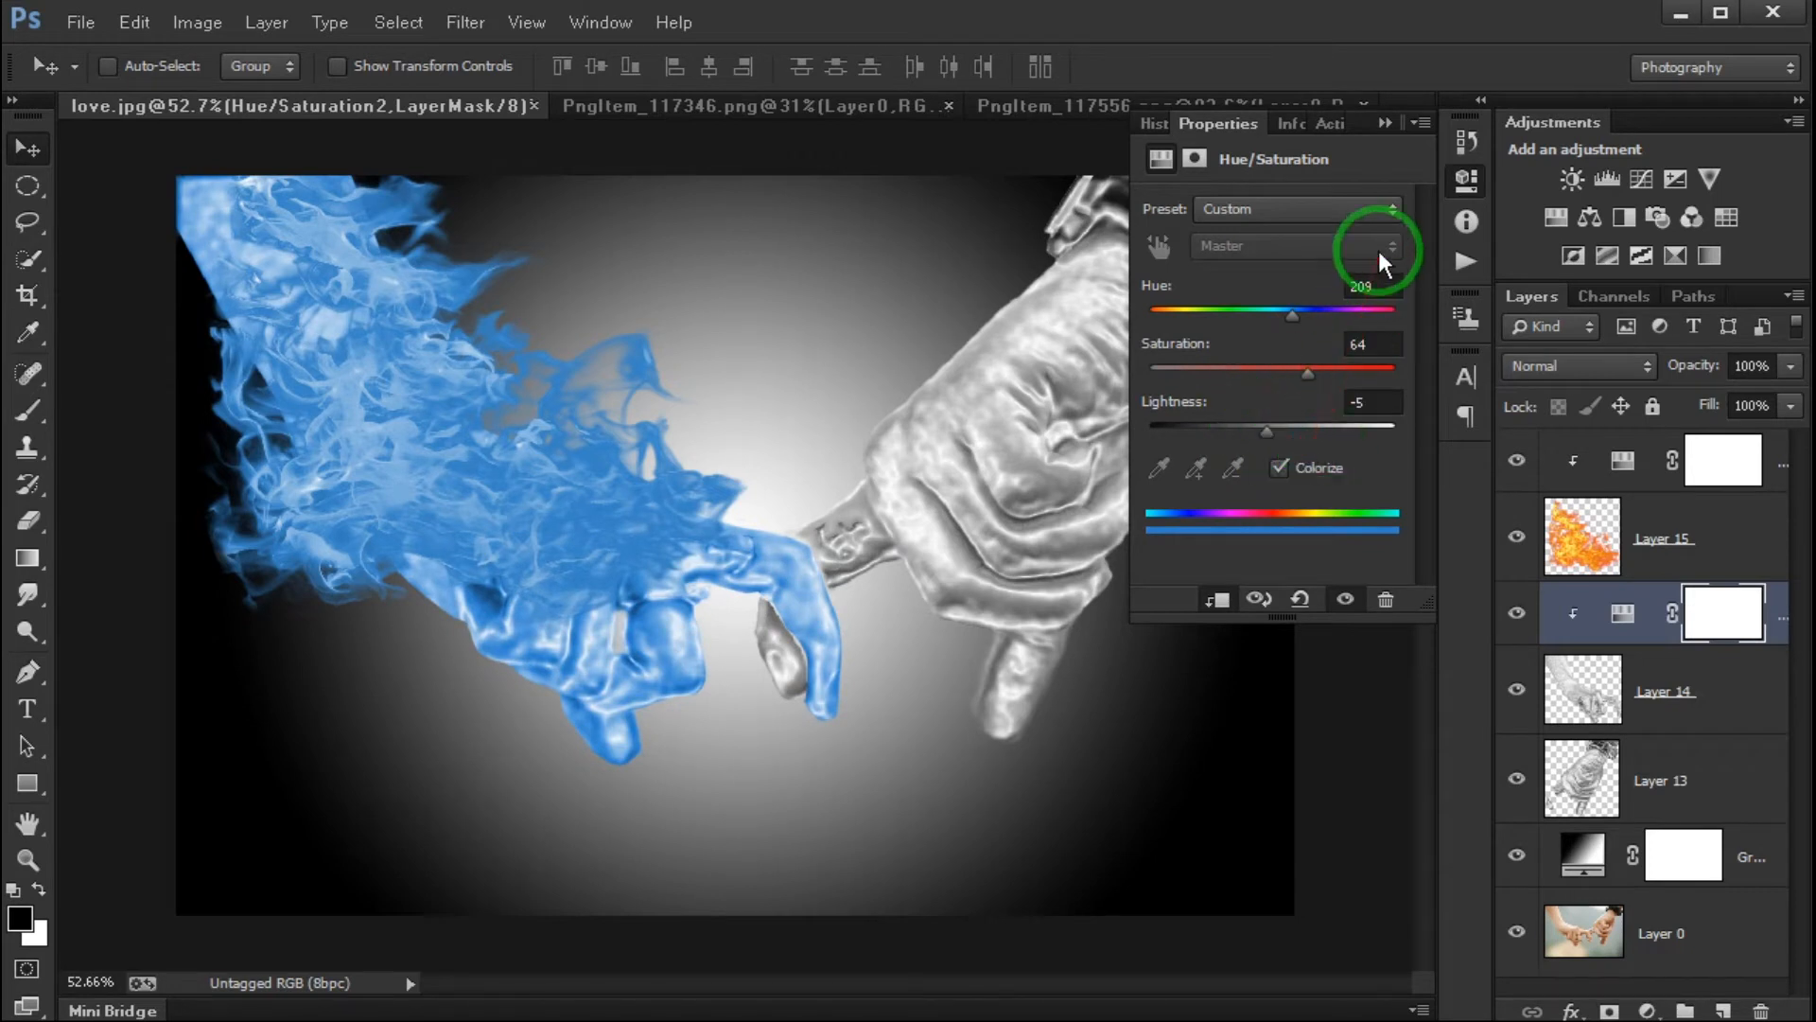
- Set the flame layer's opacity to 90% and add a layer mask to it
{"action": "left_click", "coordinate": [1609, 530]}
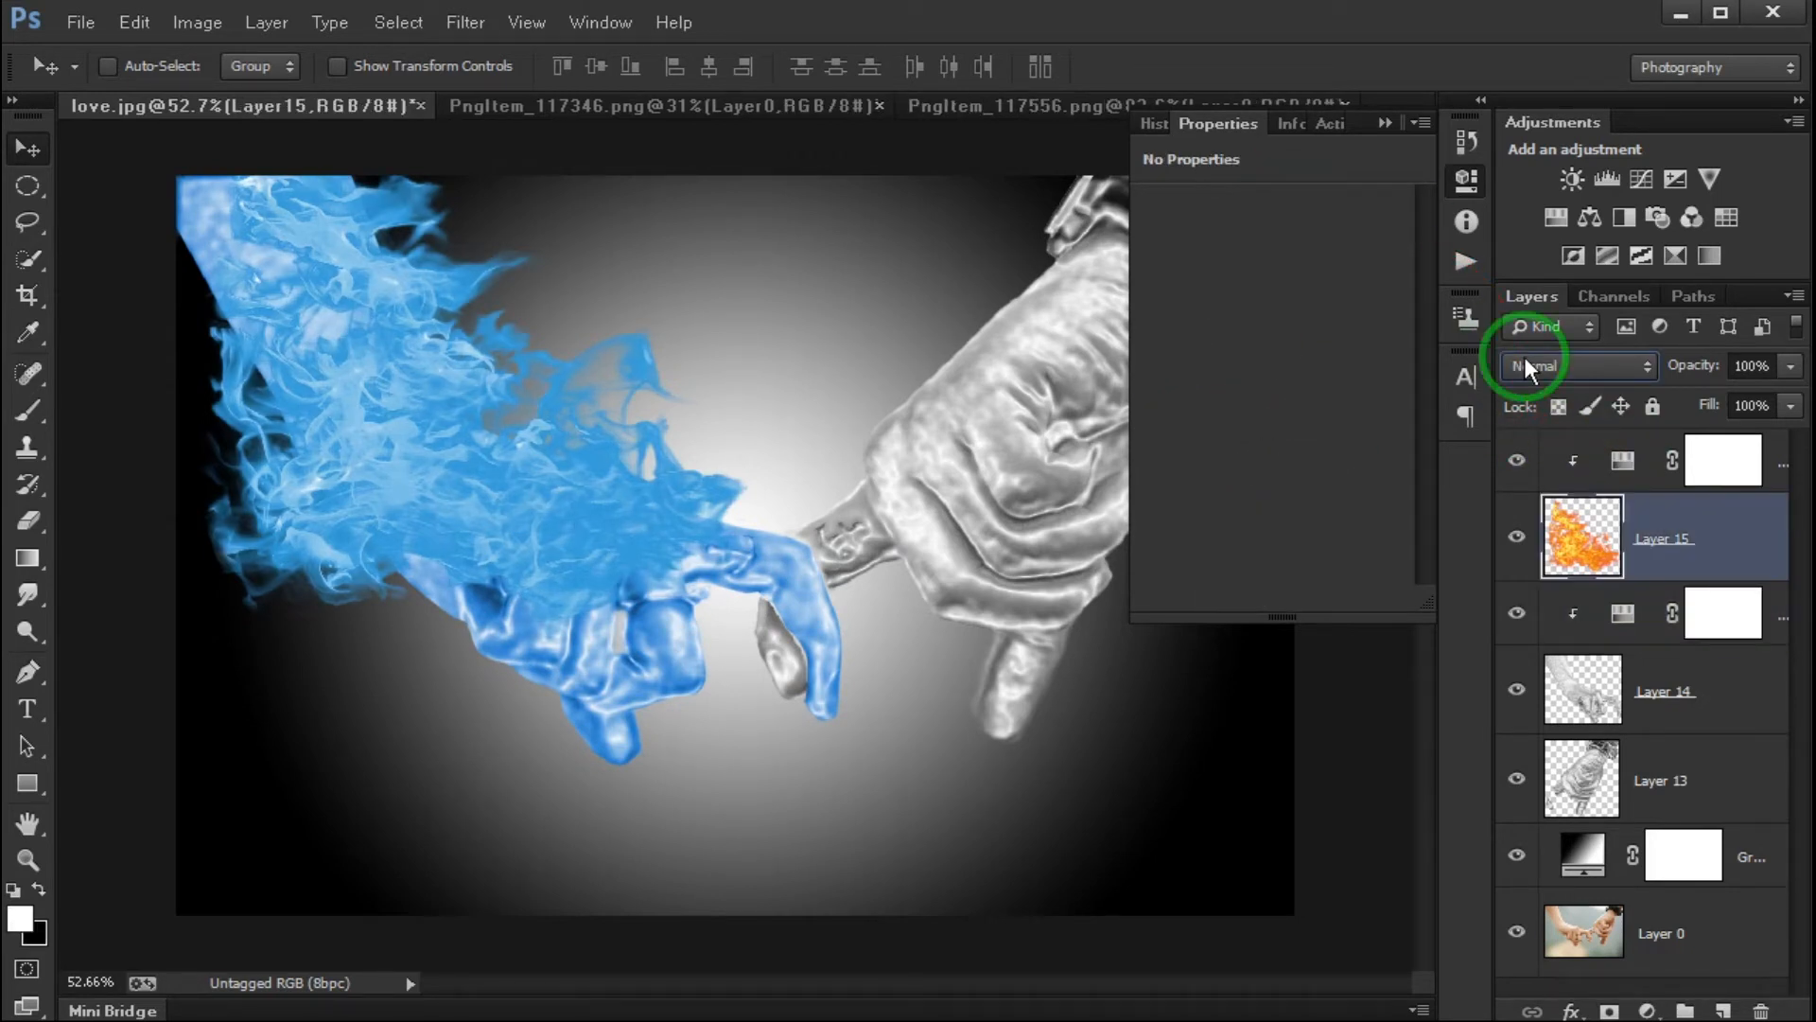
{"action": "left_click", "coordinate": [1790, 367]}
{"action": "mouse_move", "coordinate": [1788, 399]}
{"action": "left_mouse_down"}
{"action": "mouse_move", "coordinate": [1751, 399]}
{"action": "mouse_move", "coordinate": [1777, 407]}
{"action": "left_mouse_up"}
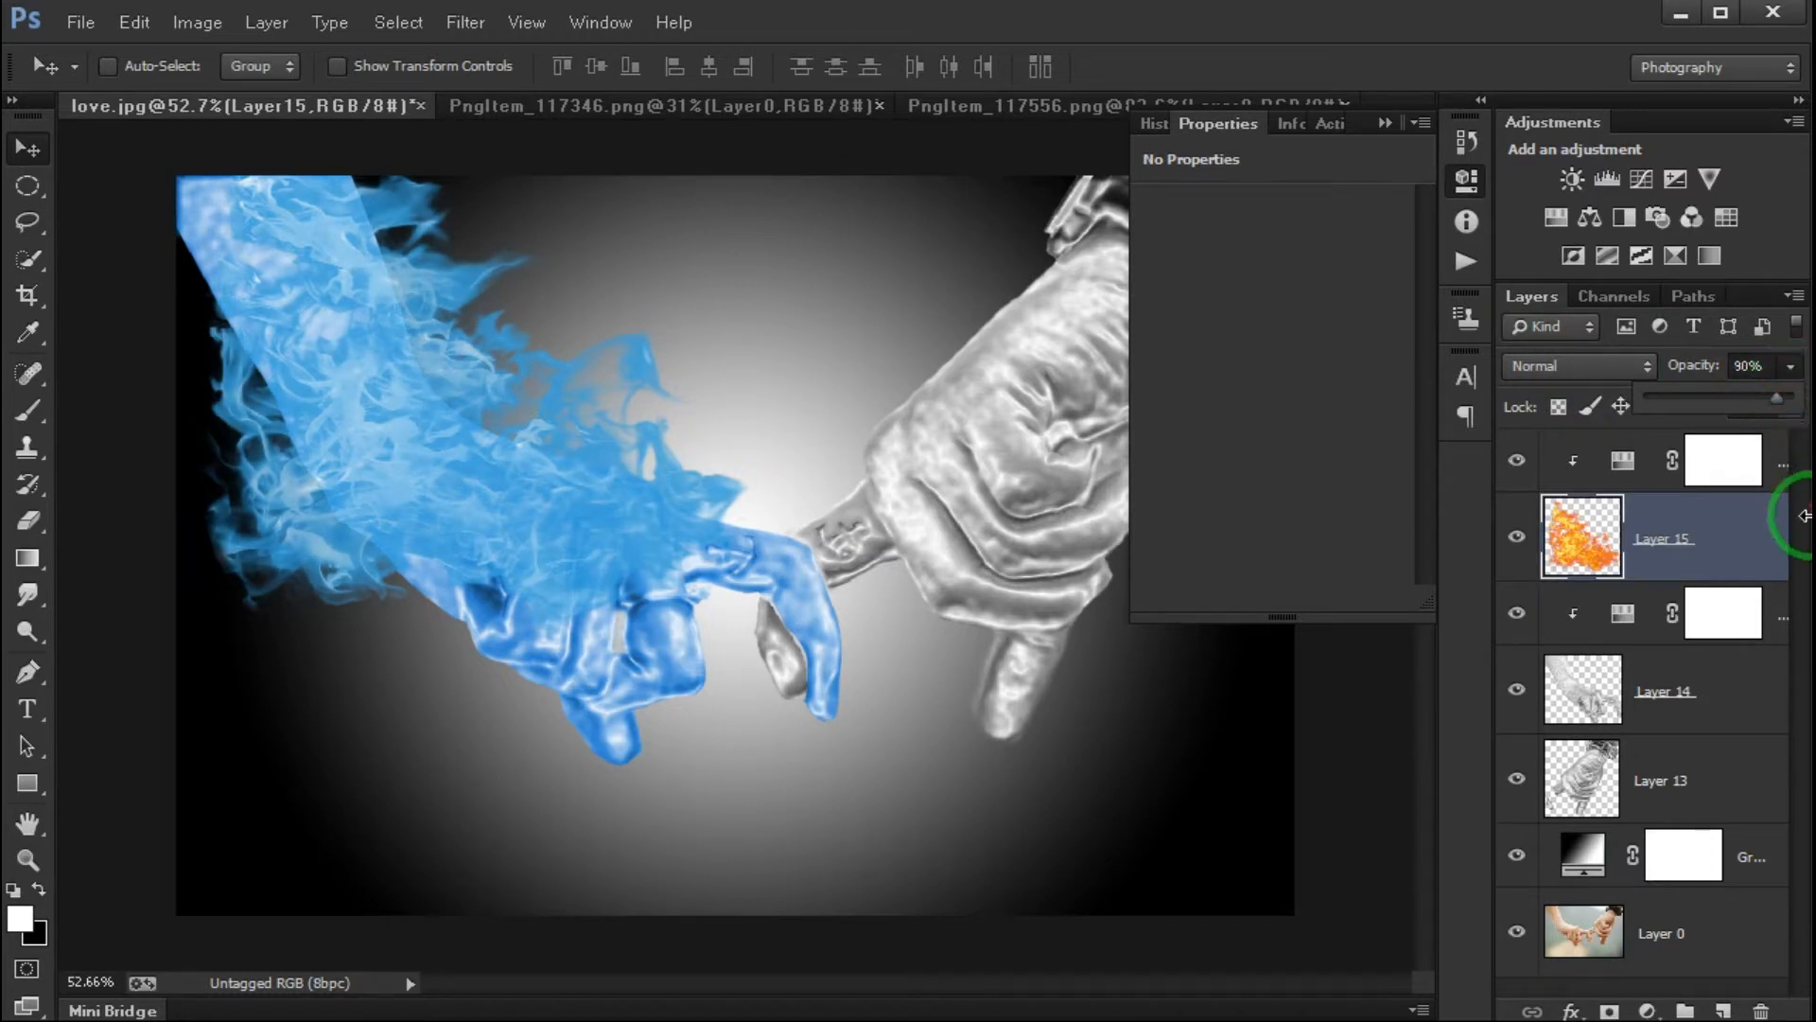
{"action": "left_click", "coordinate": [1716, 566]}
{"action": "left_click", "coordinate": [1608, 1011]}
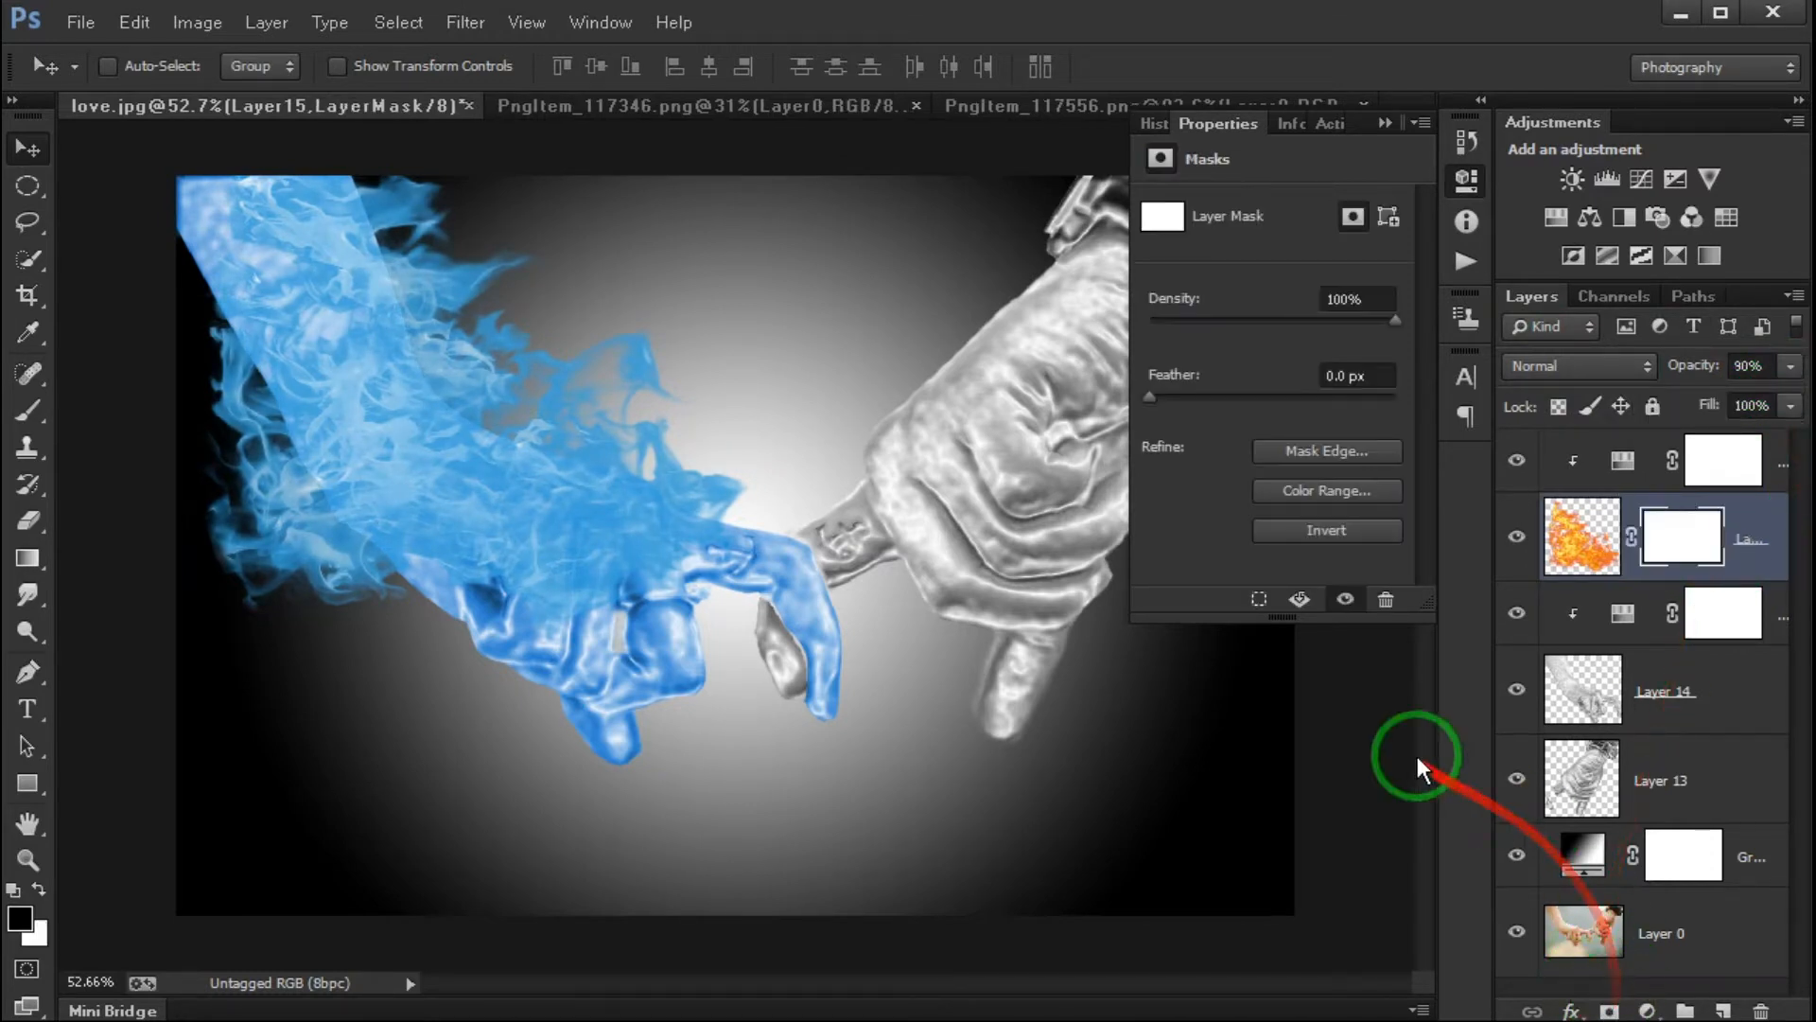
{"action": "left_click", "coordinate": [1385, 123]}
- Set up a soft round brush with 0% hardness and a size of 250 px for painting on the flame layer's mask
{"action": "left_click", "coordinate": [27, 410]}
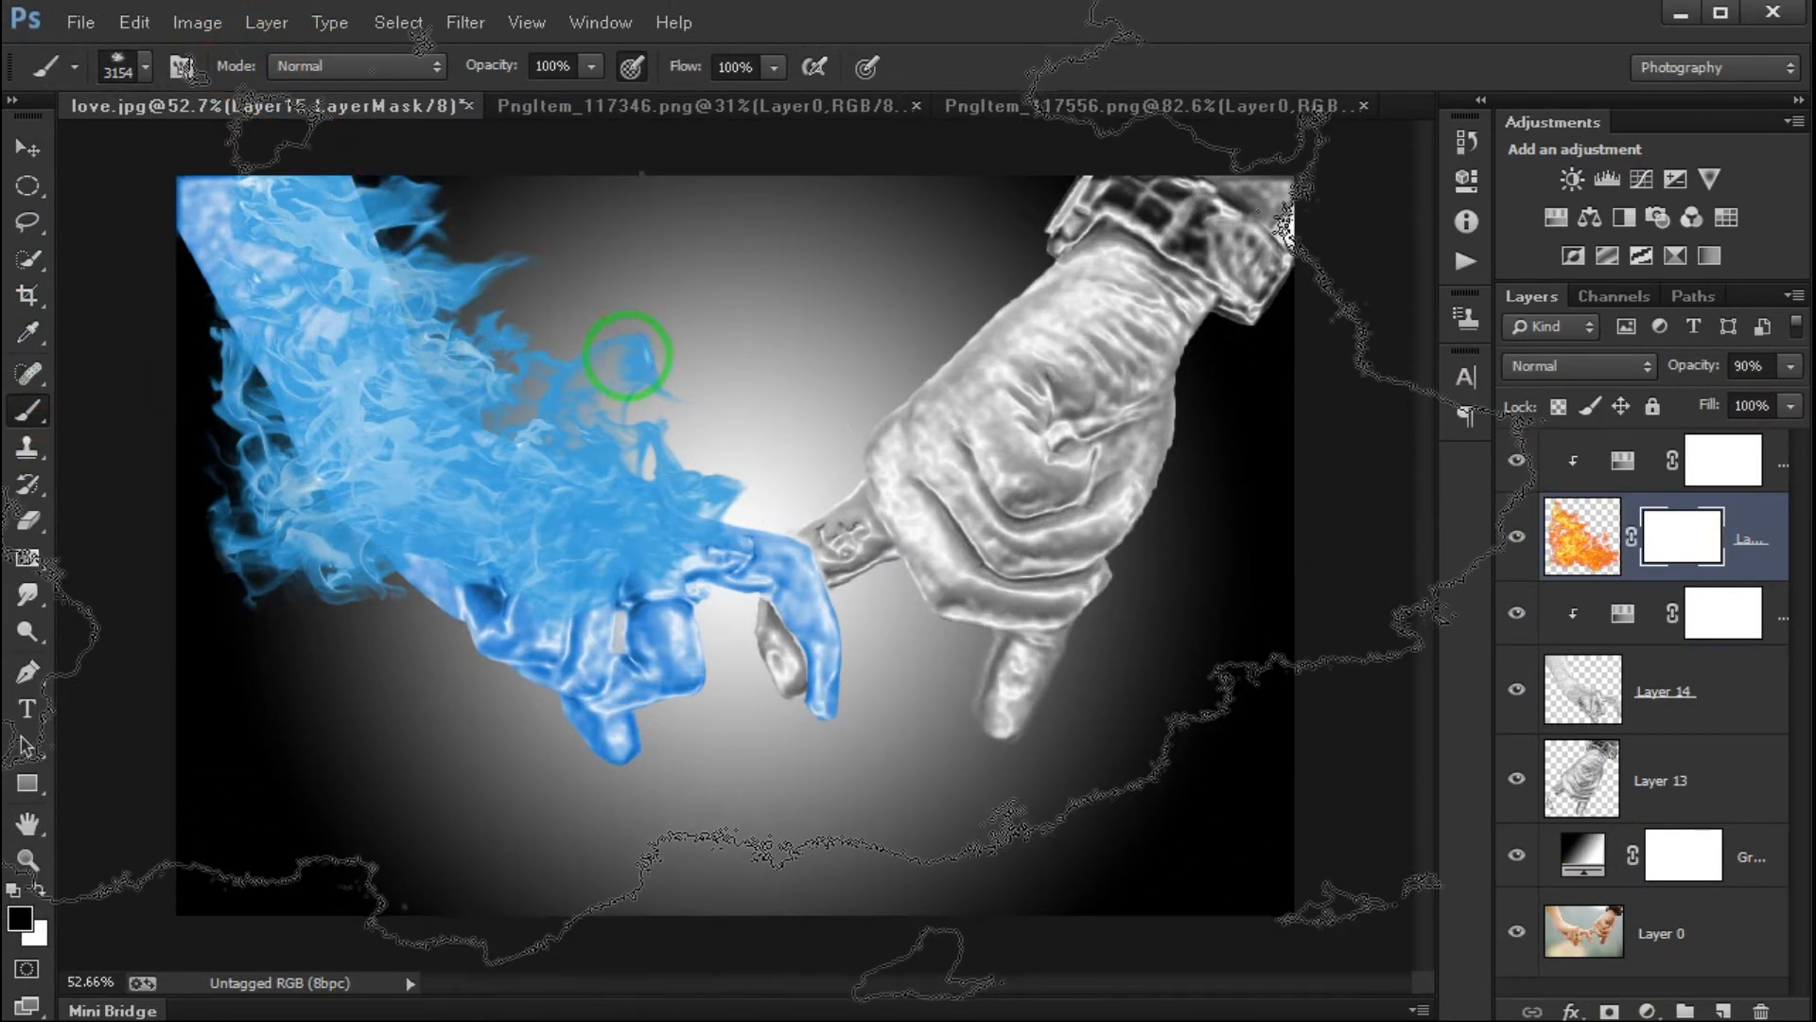
{"action": "right_click", "coordinate": [625, 359]}
{"action": "scroll", "coordinate": [860, 616], "scroll_direction": "up", "scroll_amount": 6}
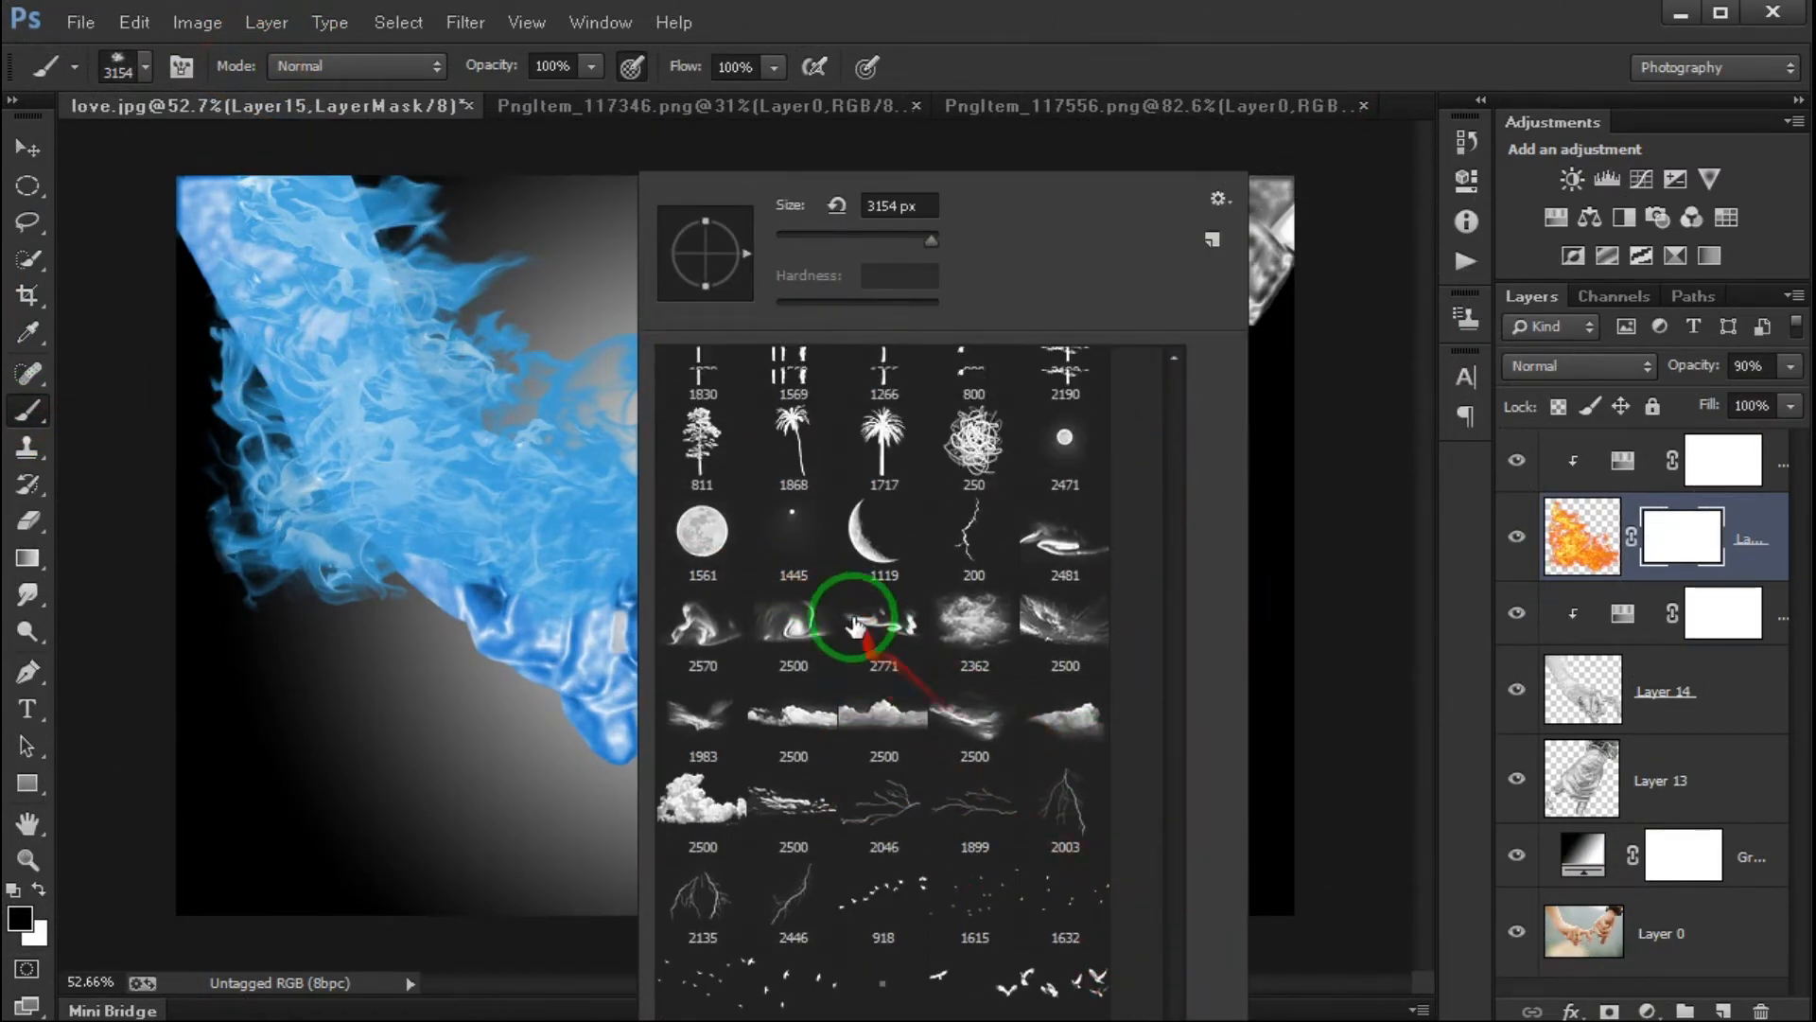
{"action": "scroll", "coordinate": [946, 623], "scroll_direction": "up", "scroll_amount": 5}
{"action": "left_click_drag", "start_coordinate": [1177, 925], "coordinate": [1144, 305]}
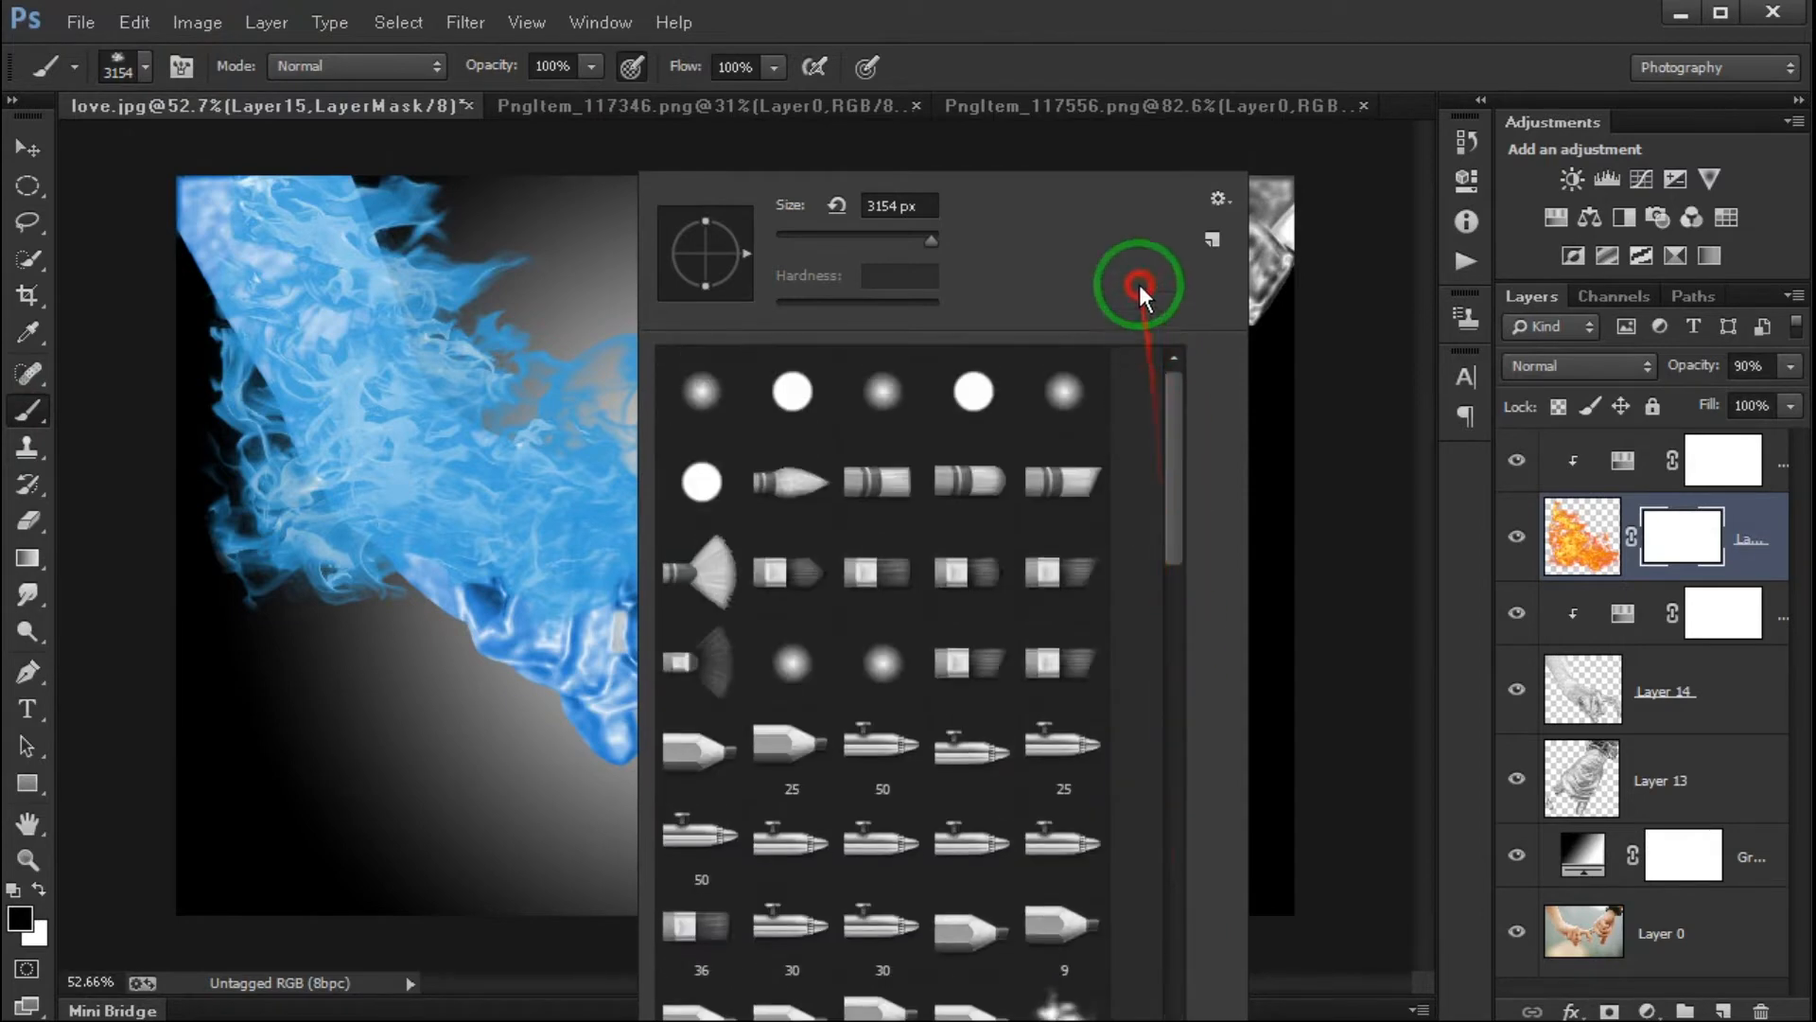
{"action": "left_click", "coordinate": [884, 392]}
{"action": "left_click_drag", "start_coordinate": [921, 240], "coordinate": [793, 242]}
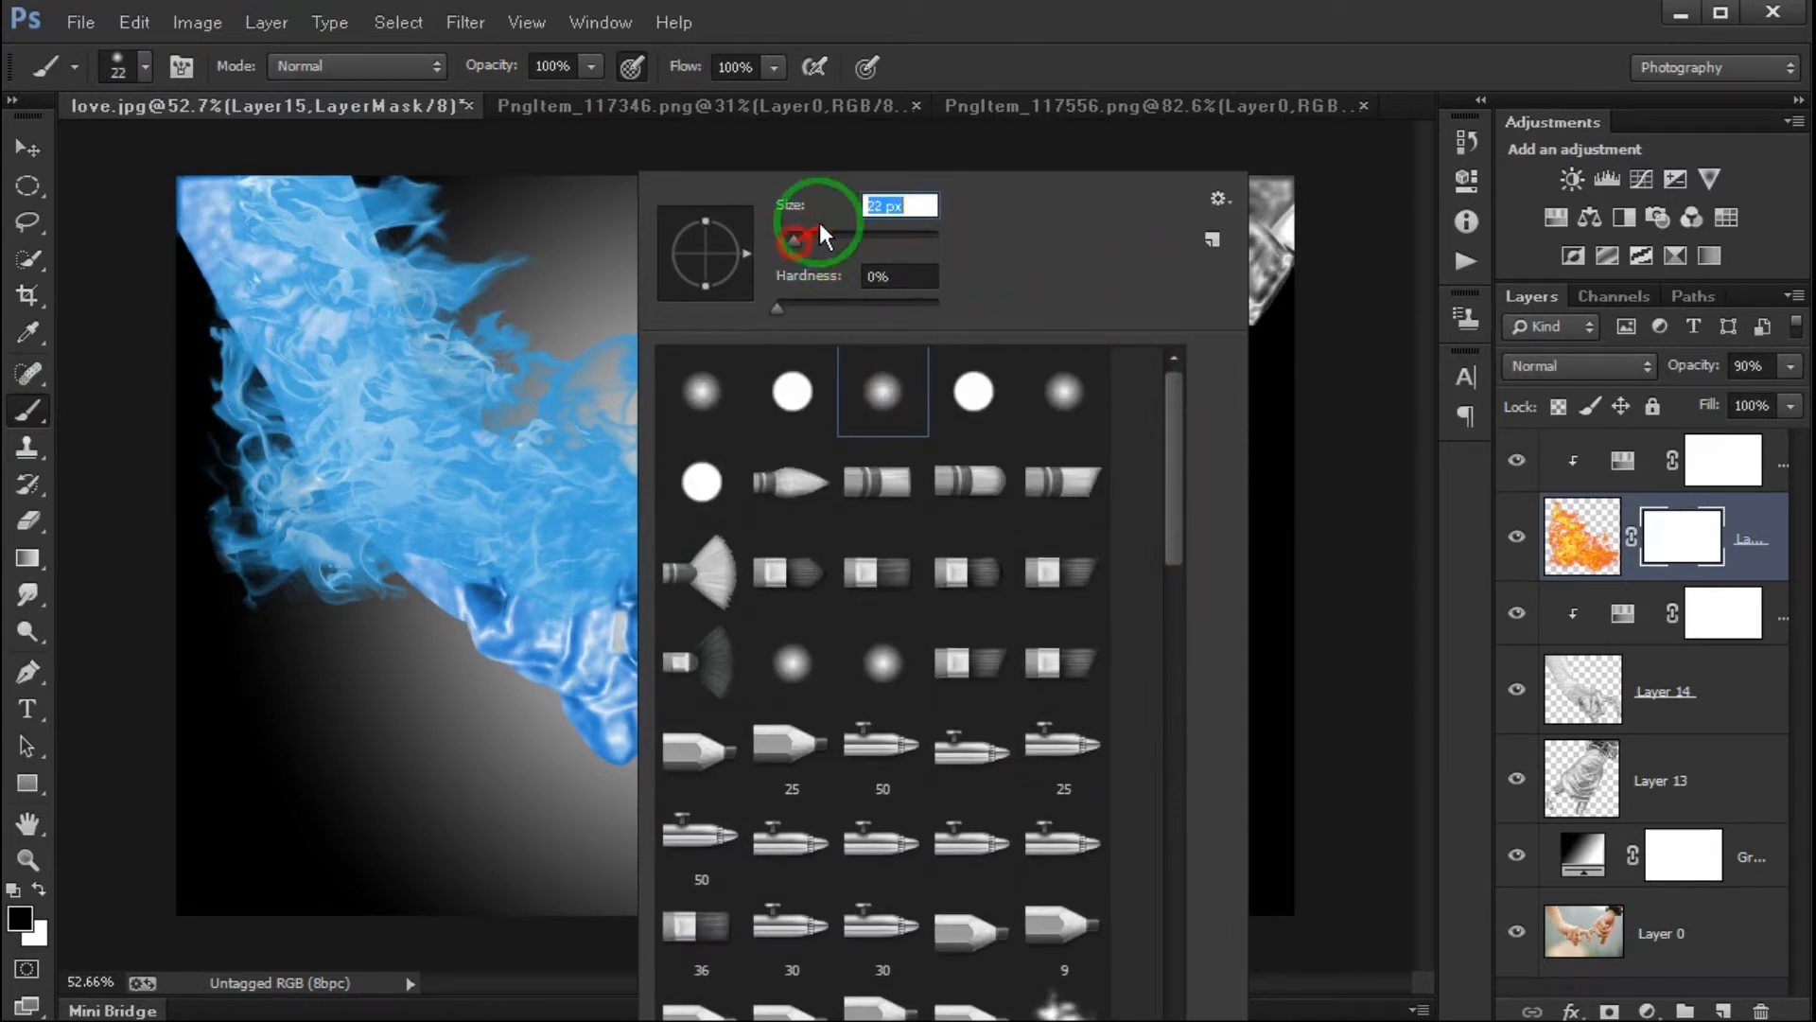
{"action": "left_click", "coordinate": [1036, 43]}
{"action": "right_click", "coordinate": [721, 521], "text": "alt"}
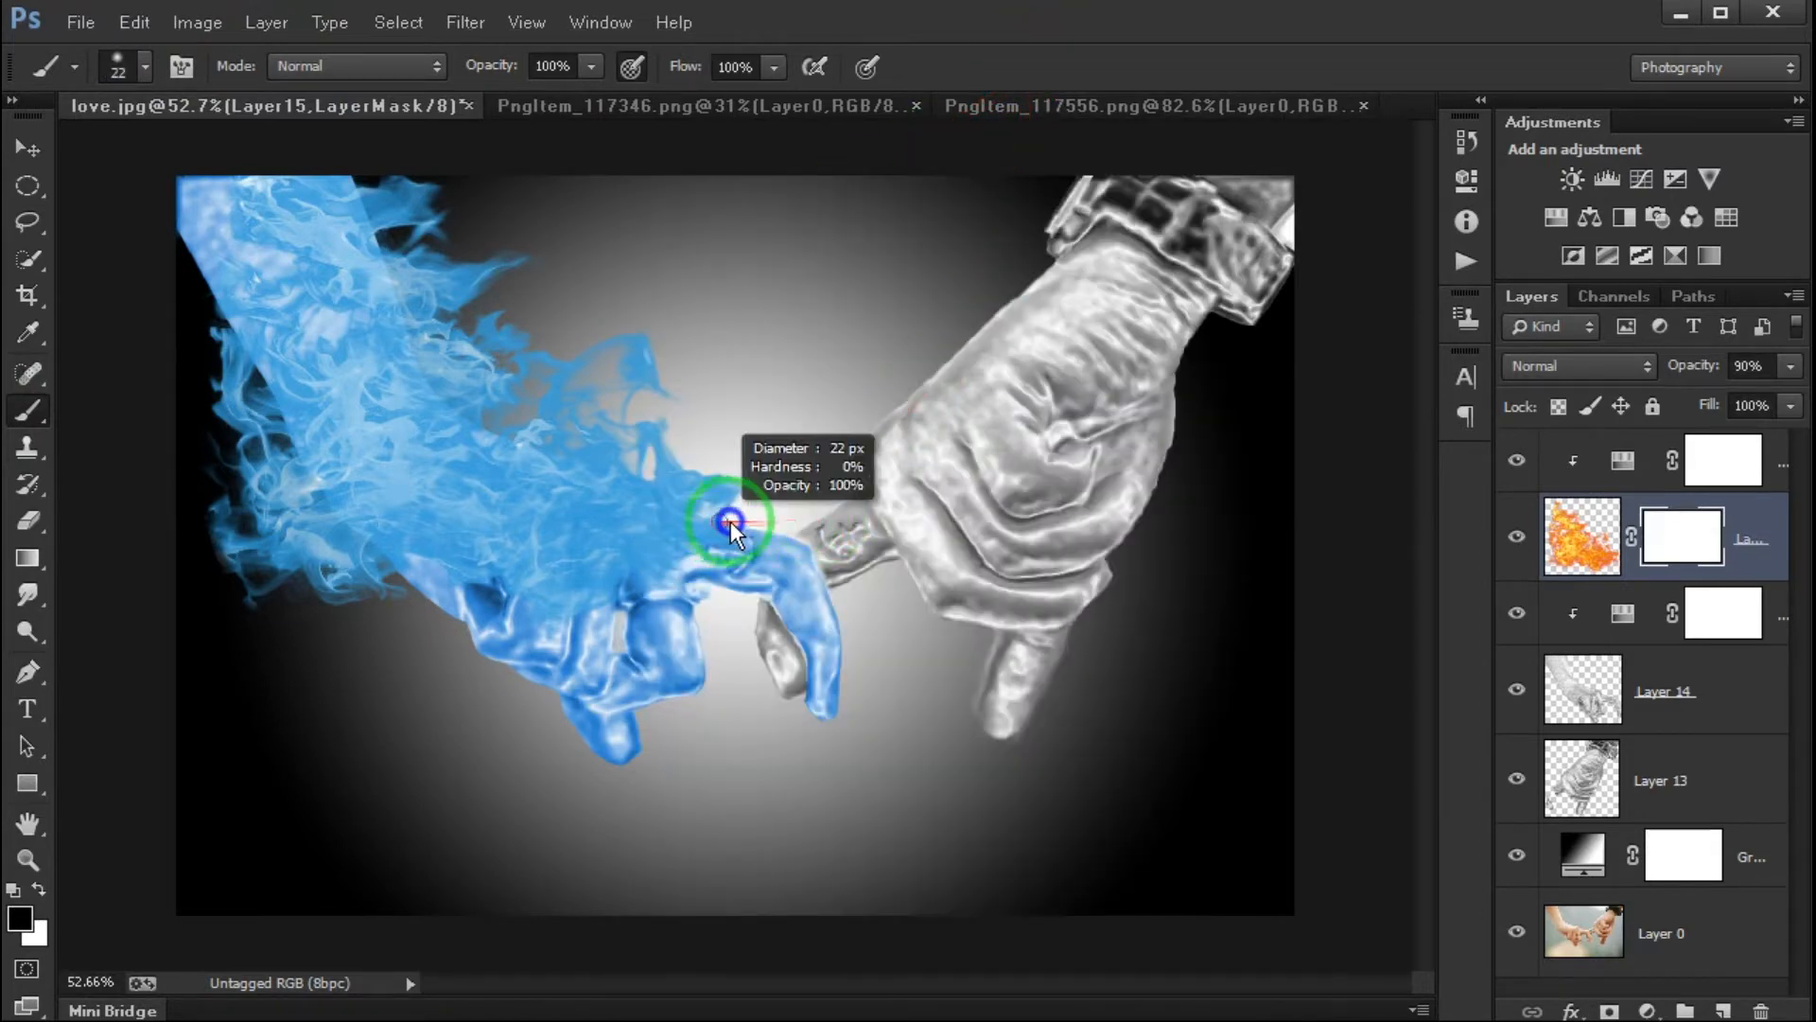
{"action": "left_click_drag", "start_coordinate": [808, 522], "coordinate": [741, 515]}
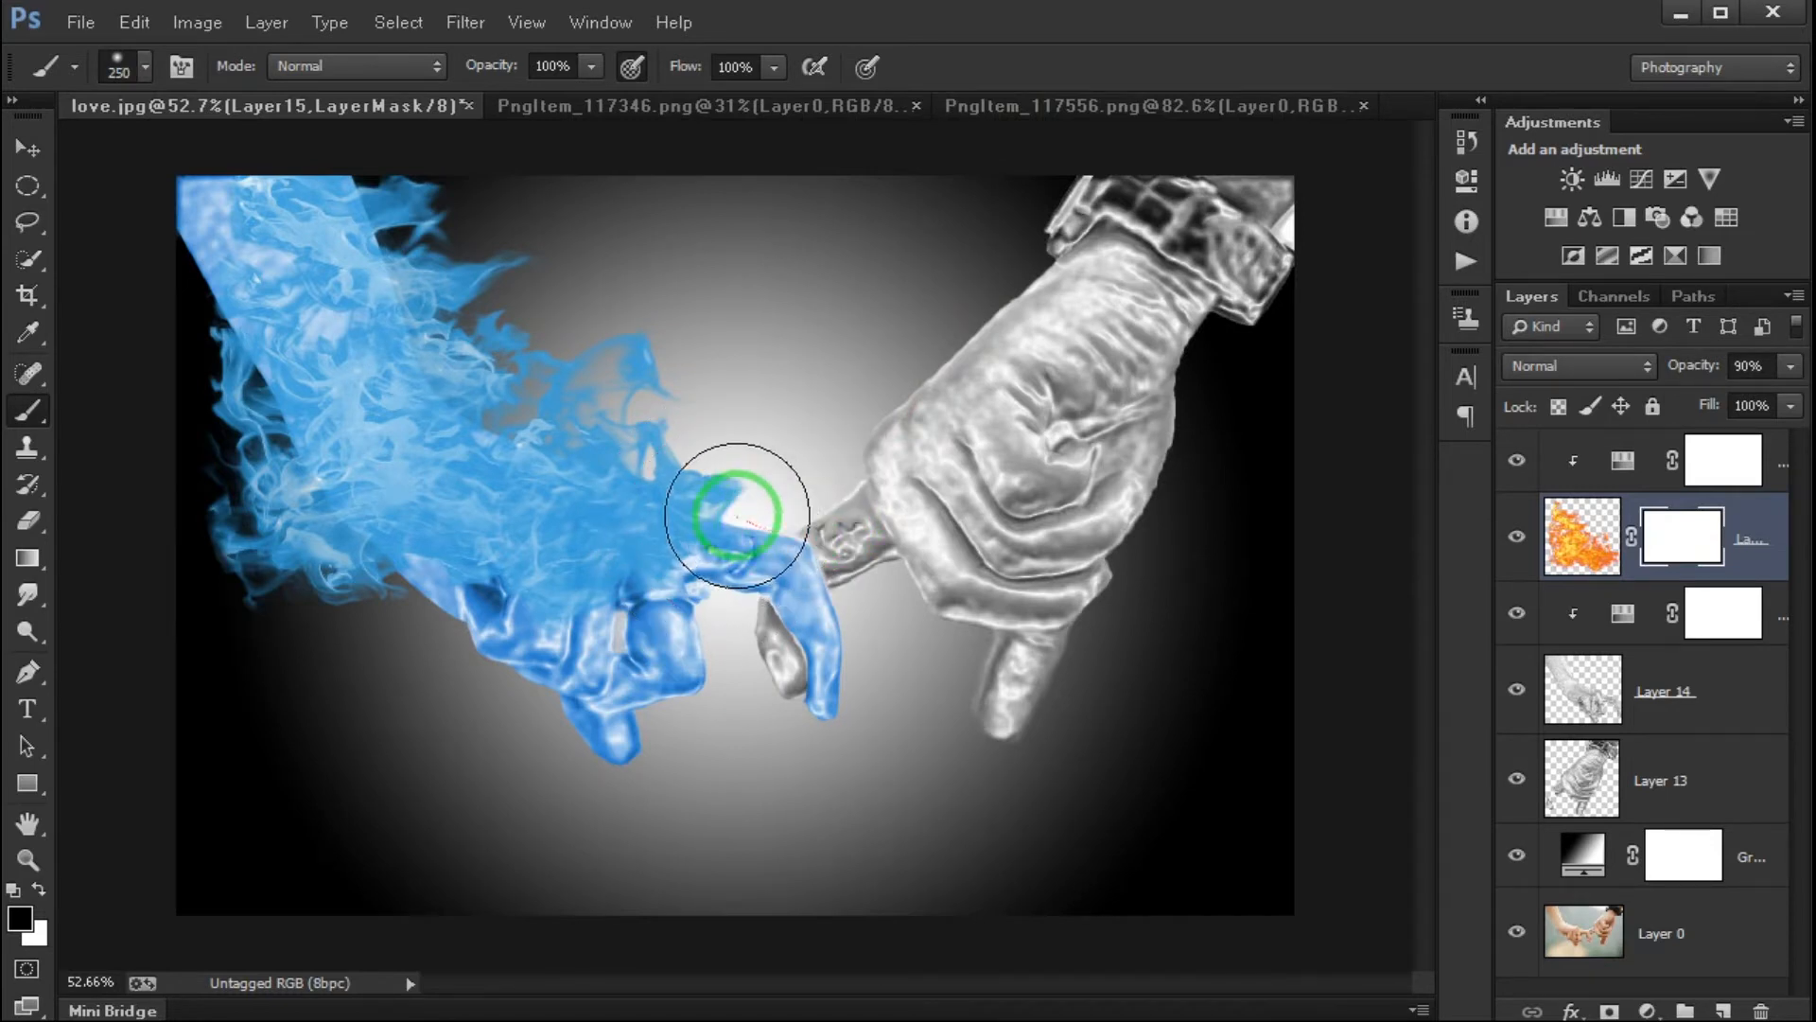
- Paint black on Layer 15's mask to hide the blue flames over the forearm and its lower edge, leaving those along the upper edge
{"action": "mouse_move", "coordinate": [162, 353]}
{"action": "left_mouse_down"}
{"action": "mouse_move", "coordinate": [223, 495]}
{"action": "mouse_move", "coordinate": [329, 636]}
{"action": "mouse_move", "coordinate": [323, 520]}
{"action": "mouse_move", "coordinate": [275, 378]}
{"action": "mouse_move", "coordinate": [220, 309]}
{"action": "mouse_move", "coordinate": [344, 543]}
{"action": "mouse_move", "coordinate": [352, 505]}
{"action": "mouse_move", "coordinate": [431, 585]}
{"action": "mouse_move", "coordinate": [599, 663]}
{"action": "mouse_move", "coordinate": [629, 635]}
{"action": "mouse_move", "coordinate": [538, 647]}
{"action": "mouse_move", "coordinate": [375, 601]}
{"action": "mouse_move", "coordinate": [222, 483]}
{"action": "mouse_move", "coordinate": [13, 175]}
{"action": "left_mouse_up"}
{"action": "left_click", "coordinate": [24, 152]}
{"action": "left_click_drag", "start_coordinate": [495, 458], "coordinate": [479, 469]}
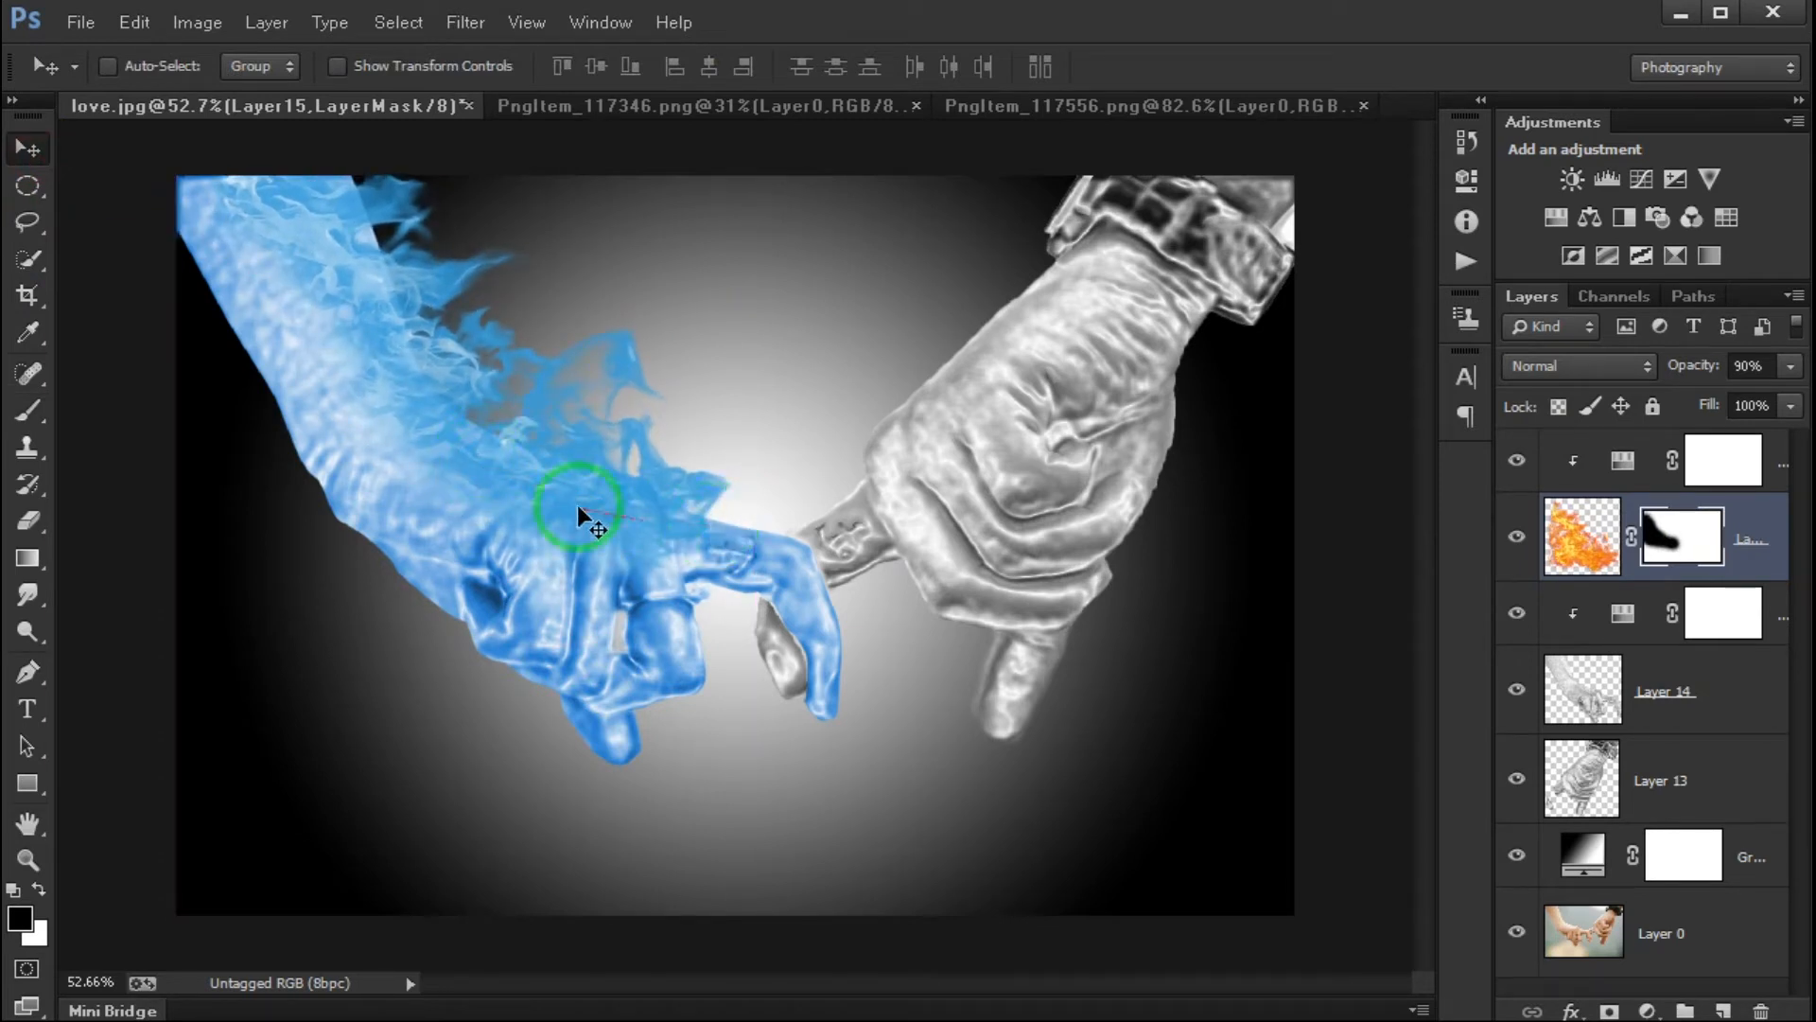
- Set the Hue/Saturation adjustment clipped to the blue flames to Saturation 49 and Lightness +23
{"action": "left_click", "coordinate": [1684, 690]}
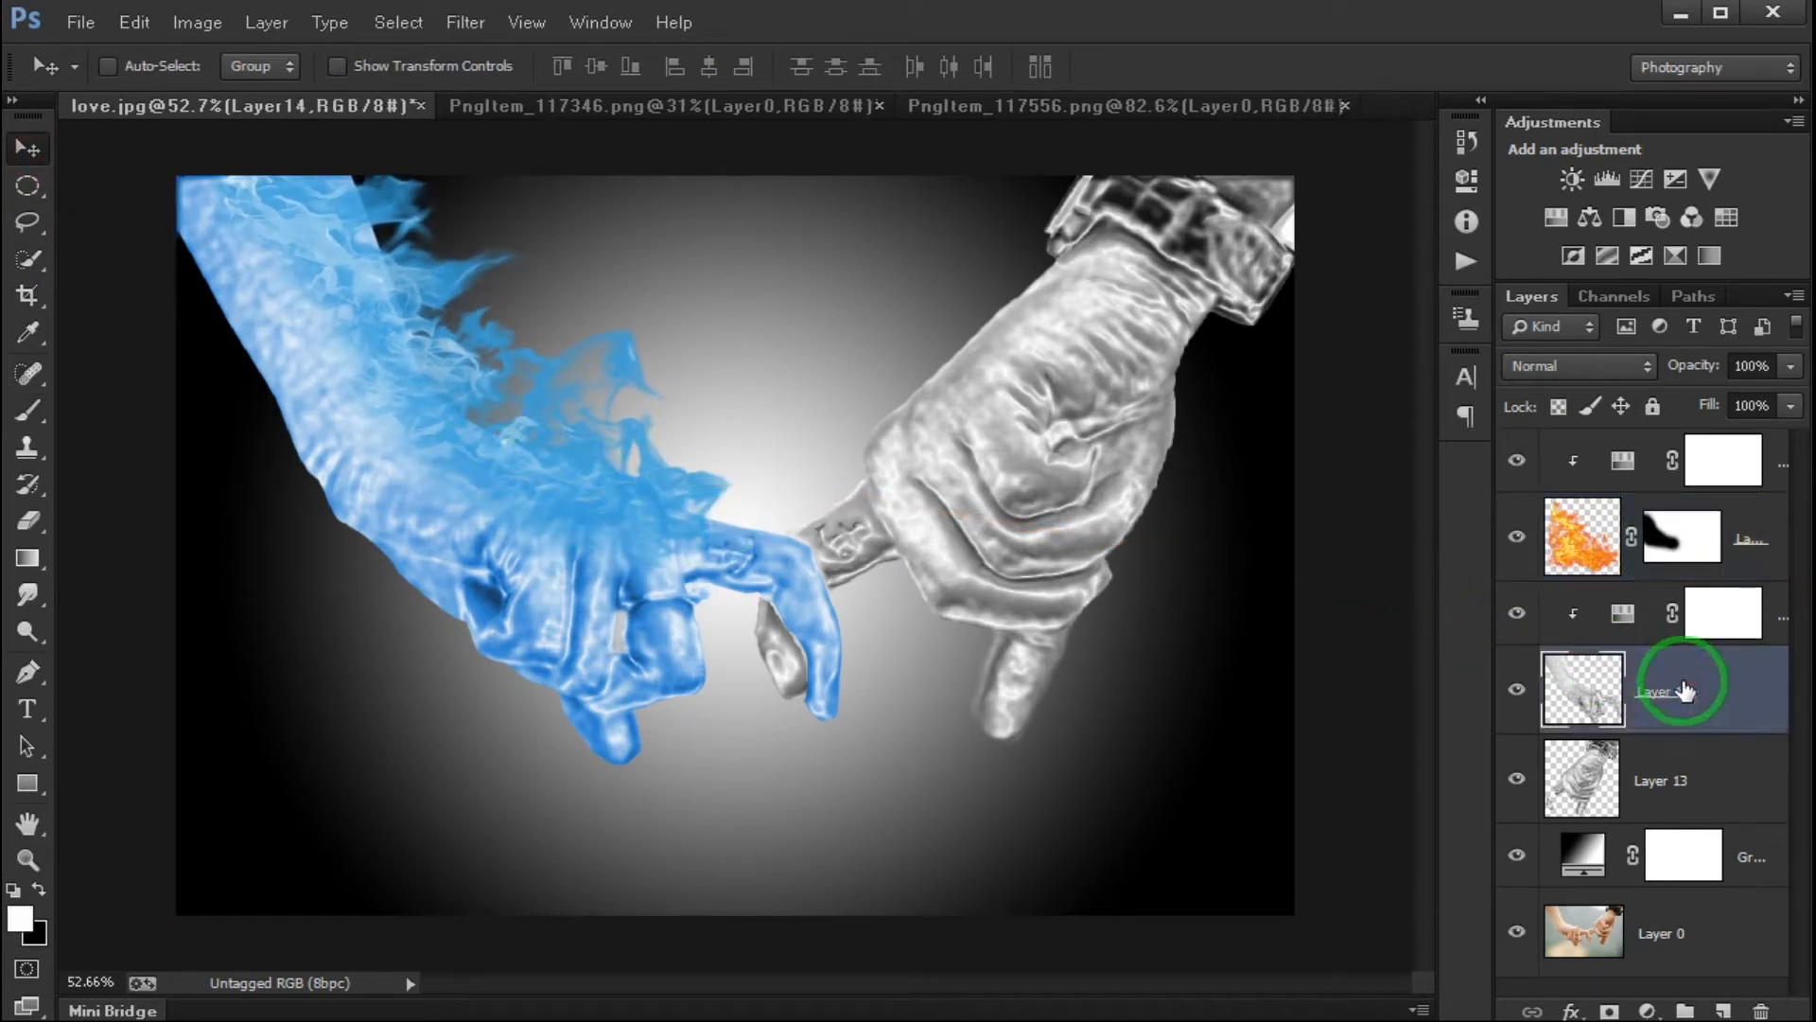
{"action": "left_click", "coordinate": [1619, 535]}
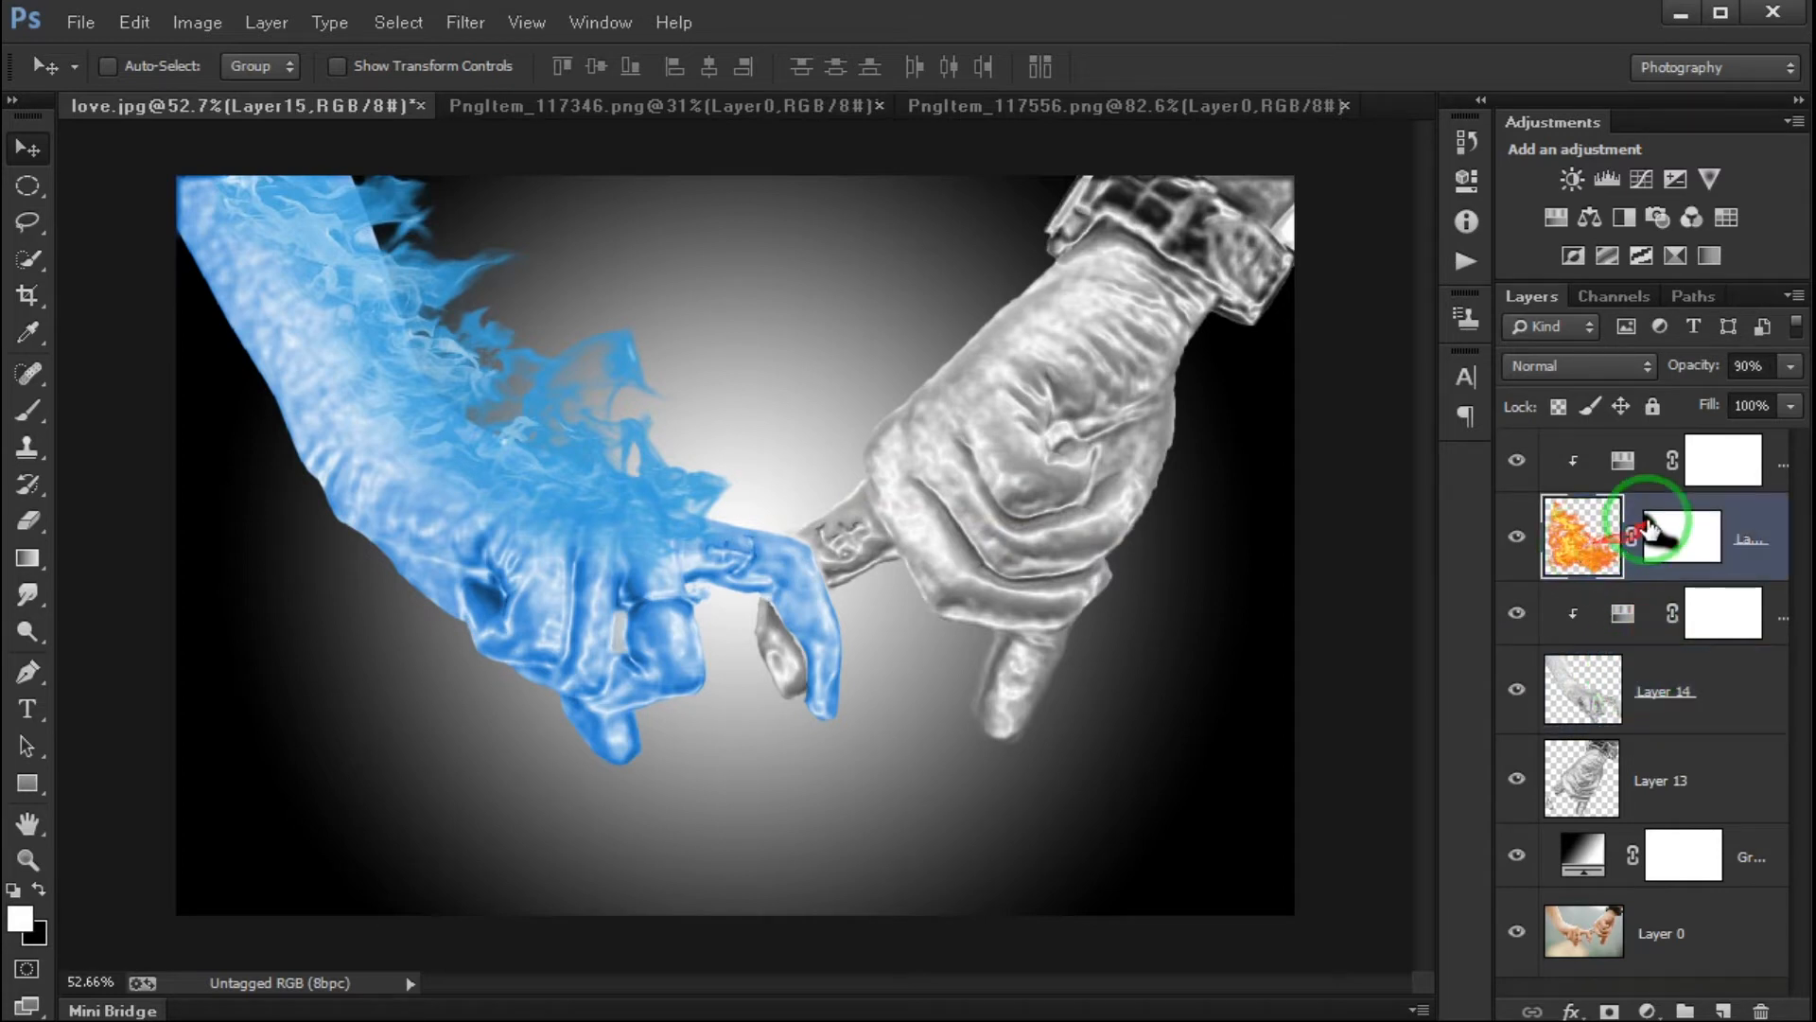
{"action": "double_click", "coordinate": [1622, 460]}
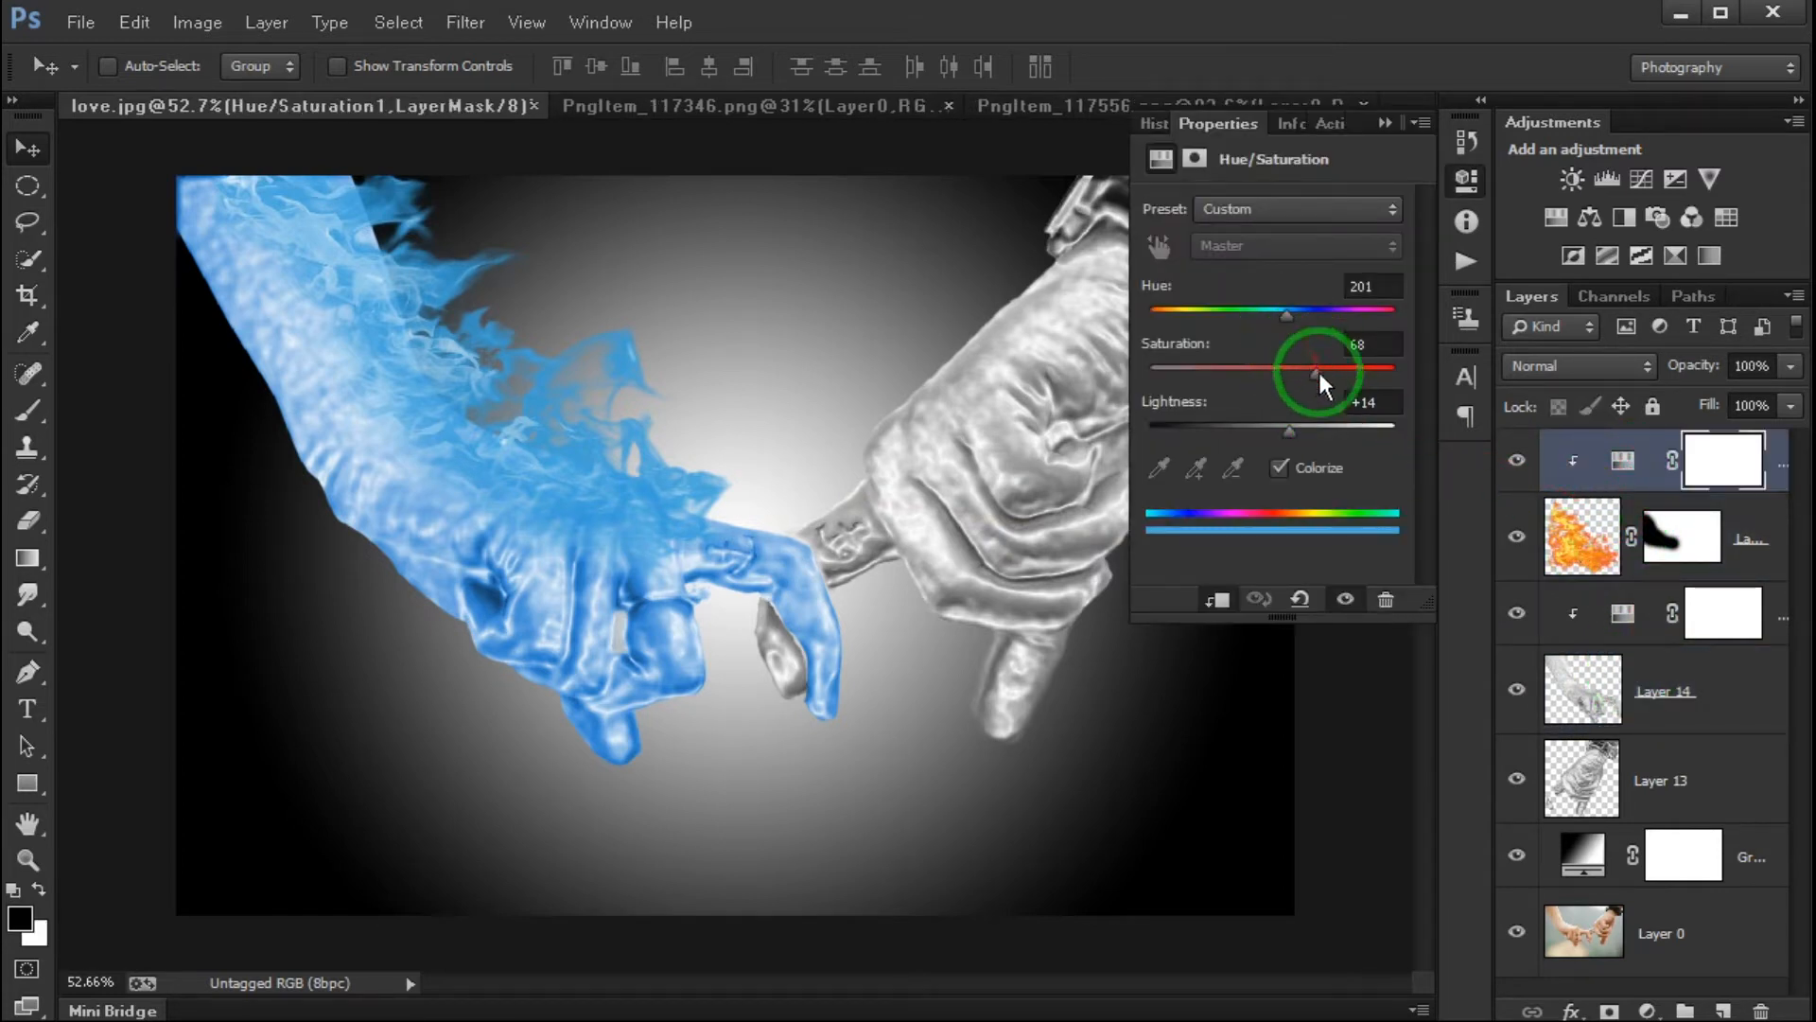
{"action": "left_click_drag", "start_coordinate": [1263, 376], "coordinate": [1301, 424]}
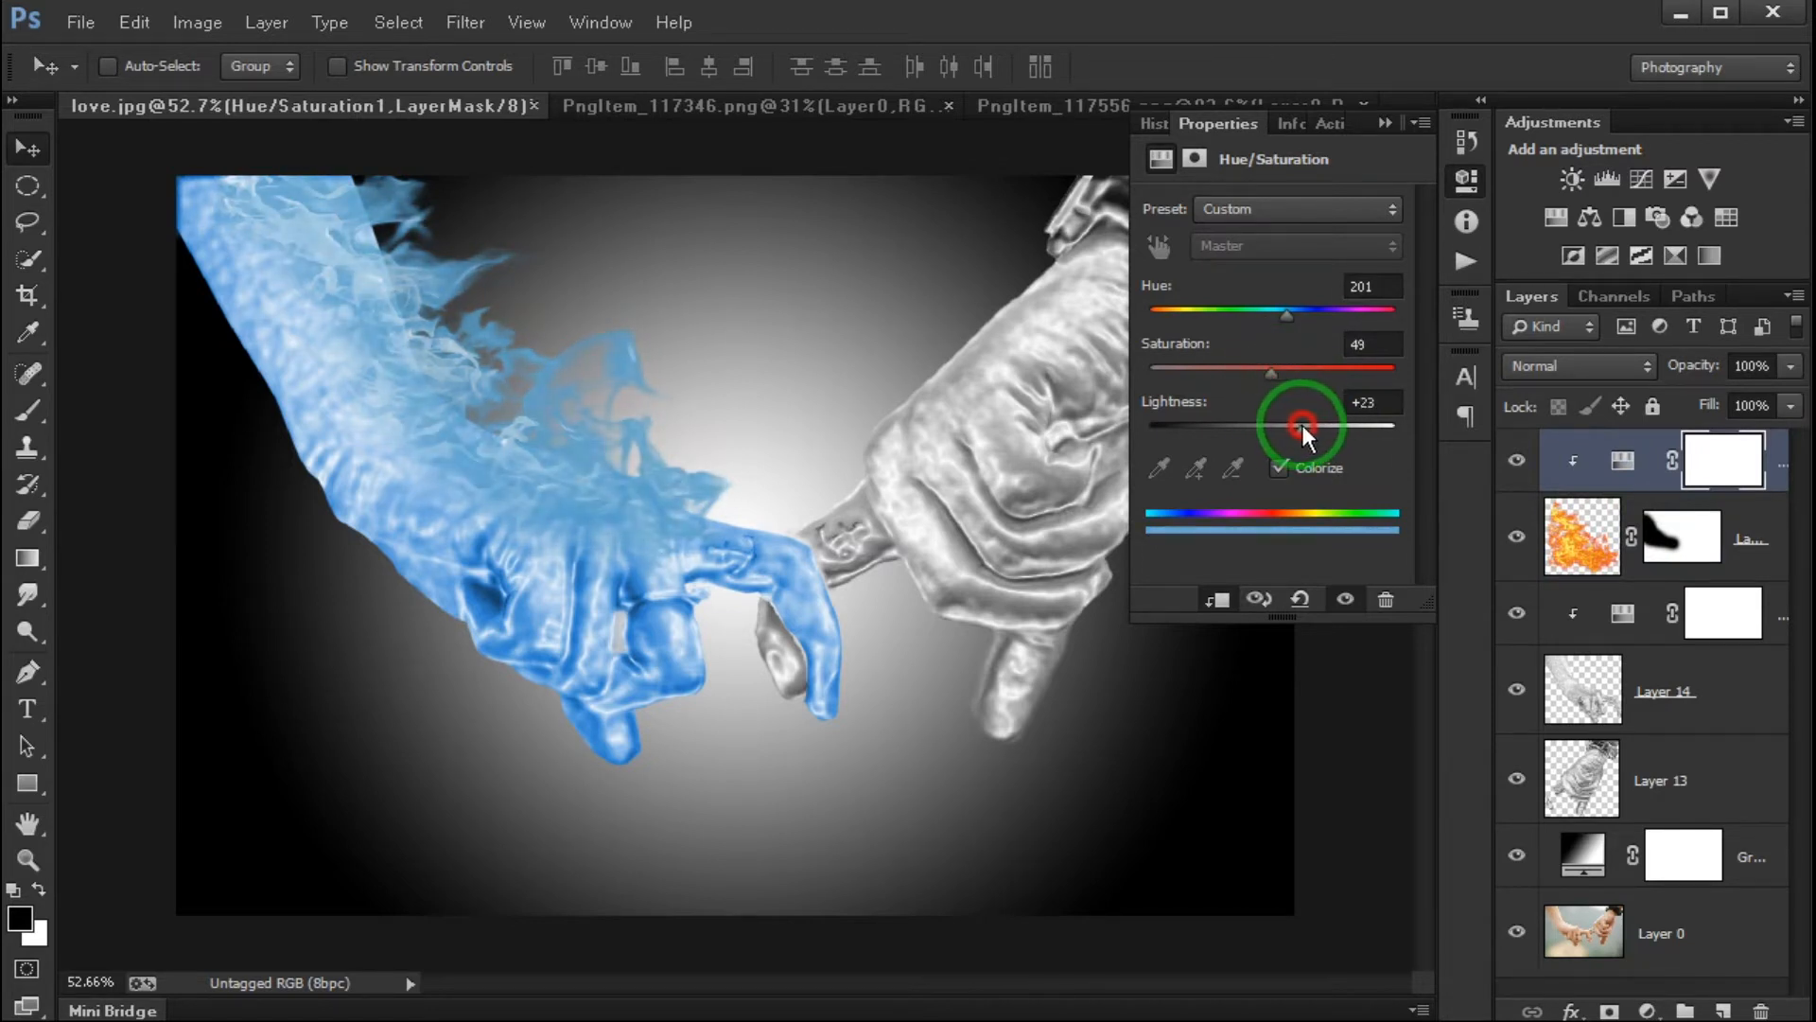
{"action": "left_click", "coordinate": [1386, 125]}
- Raise the Saturation of the blue flames' clipped Hue/Saturation adjustment to 67
{"action": "scroll", "coordinate": [492, 564], "scroll_direction": "down", "scroll_amount": 4}
{"action": "scroll", "coordinate": [566, 540], "scroll_direction": "up", "scroll_amount": 6}
{"action": "scroll", "coordinate": [570, 547], "scroll_direction": "down", "scroll_amount": 2}
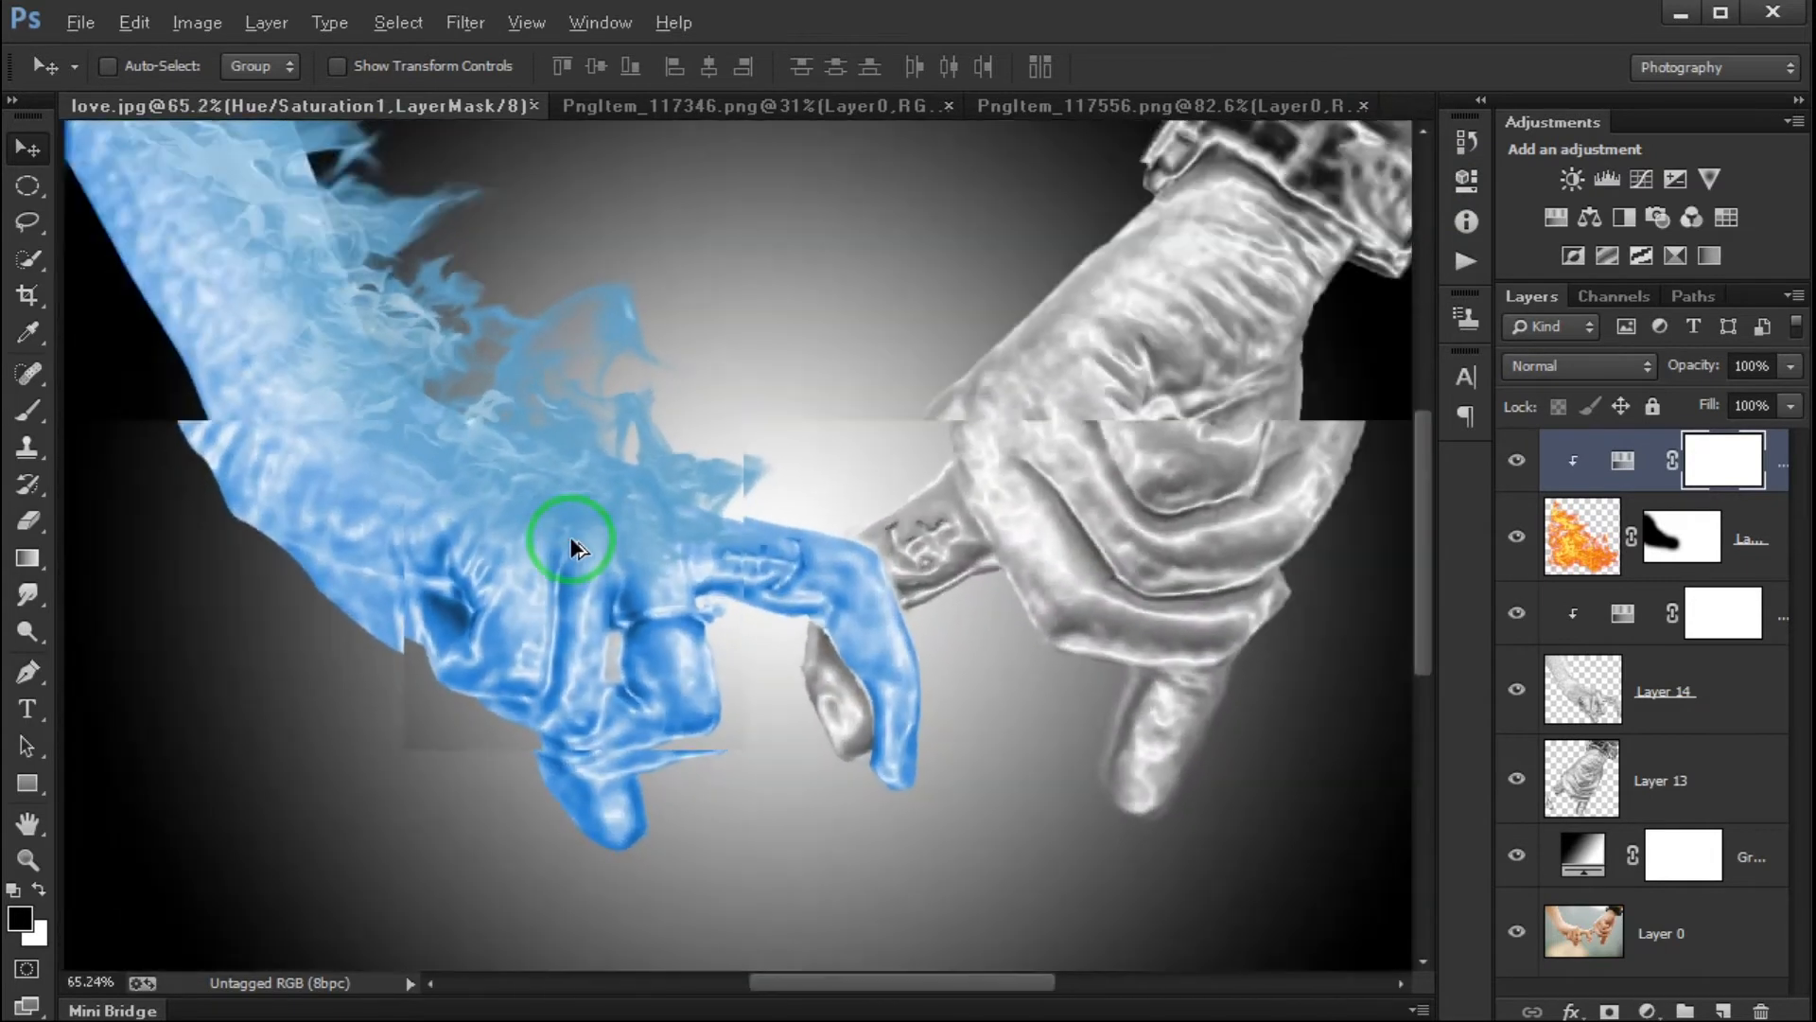
{"action": "double_click", "coordinate": [1625, 460]}
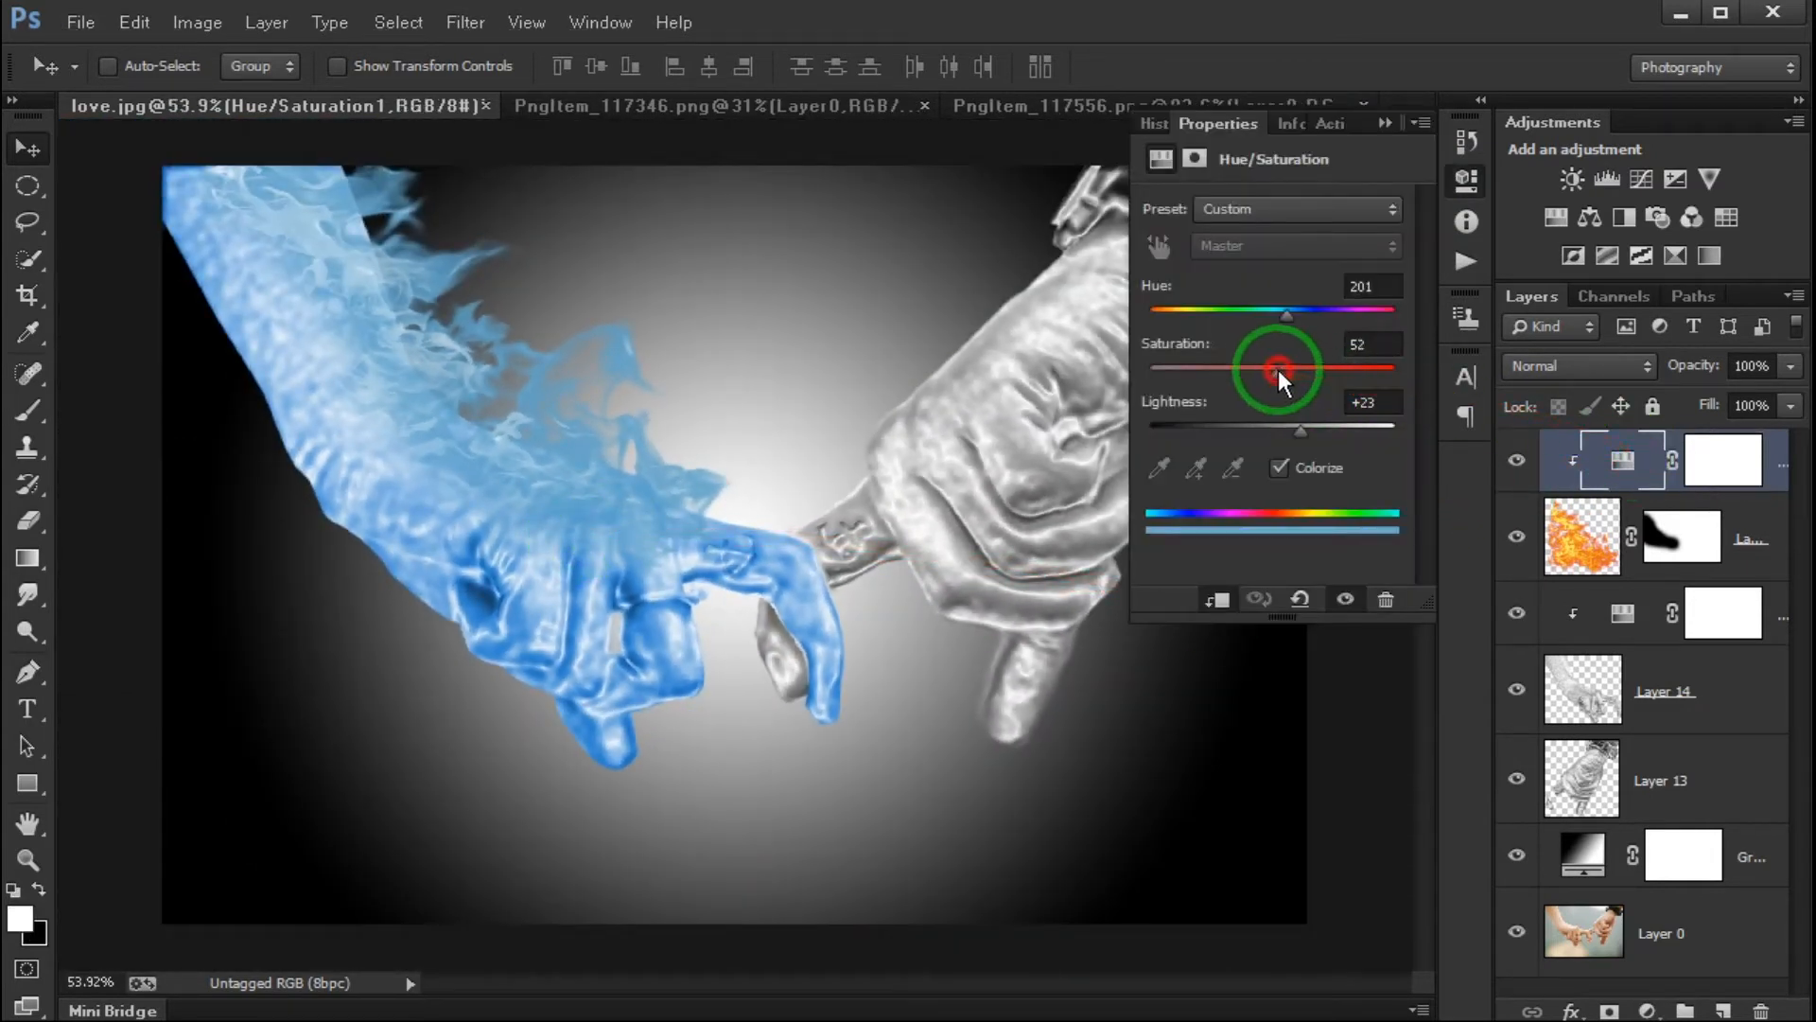
{"action": "left_click_drag", "start_coordinate": [1332, 373], "coordinate": [1313, 377]}
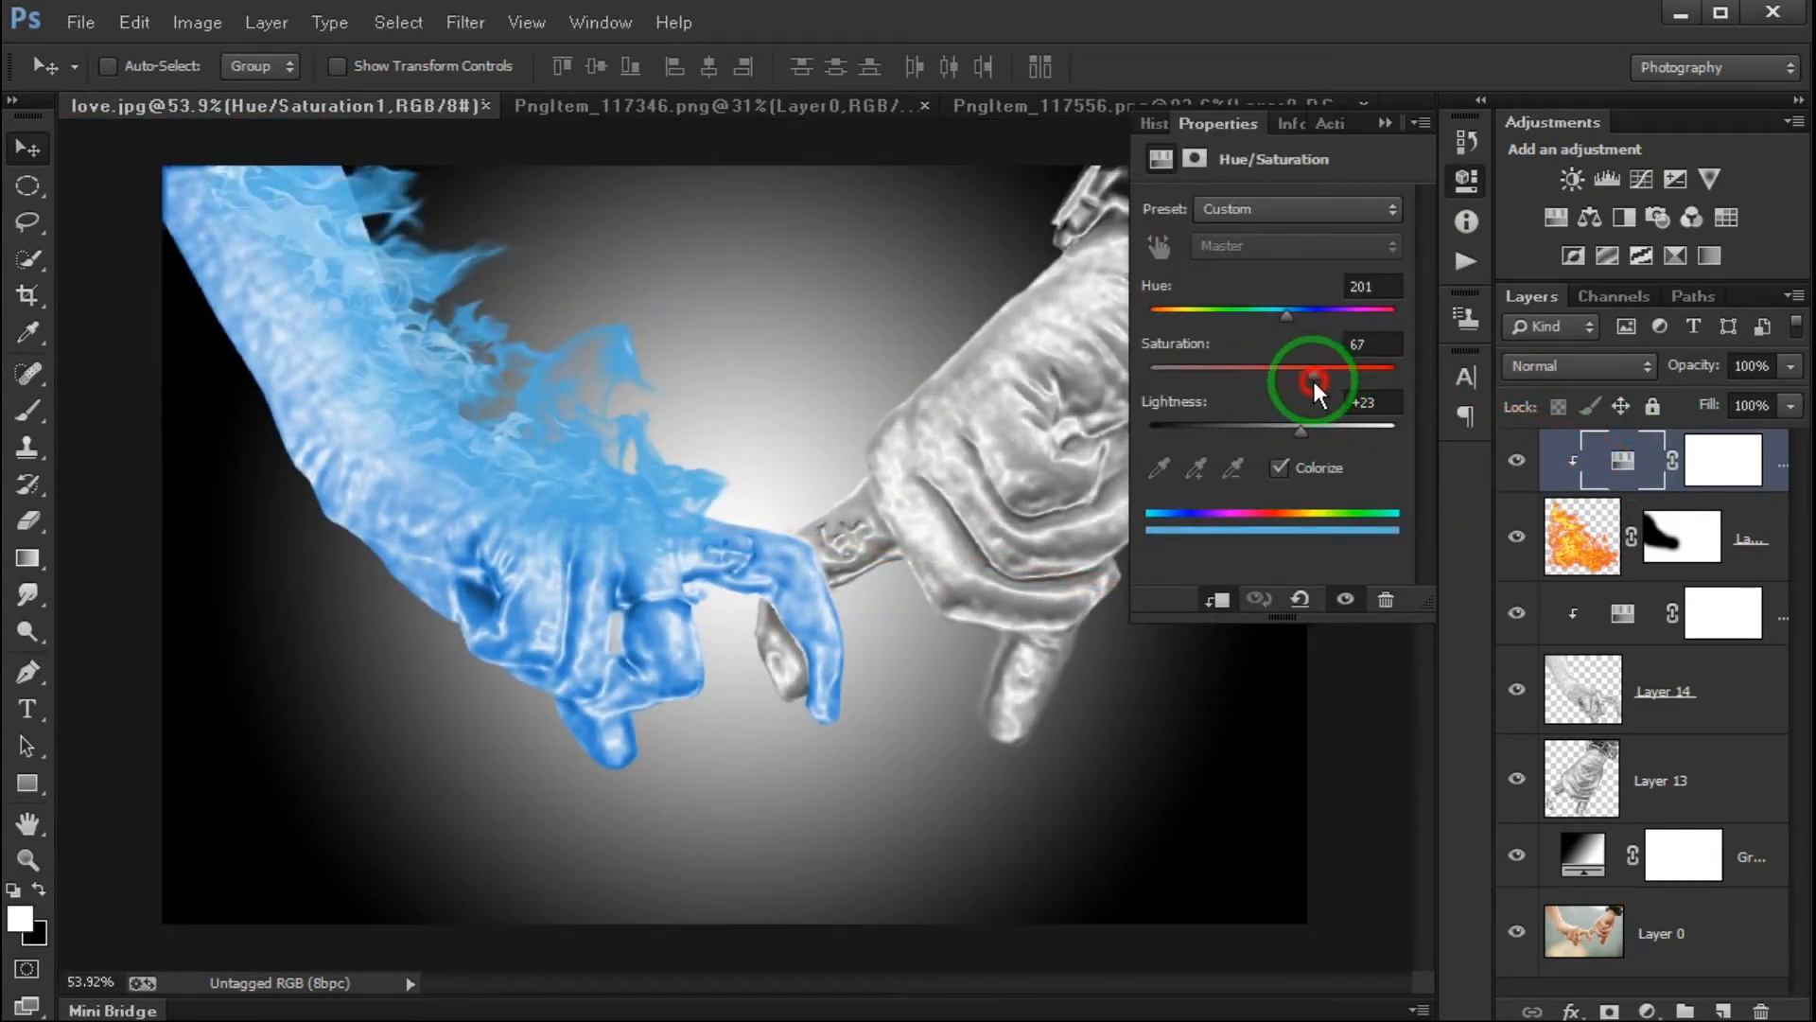
{"action": "left_click", "coordinate": [1389, 127]}
- Bring the orange flame image from PngItem_117346.png into love.jpg as a new layer directly above Layer 13
{"action": "scroll", "coordinate": [863, 486], "scroll_direction": "down", "scroll_amount": 2}
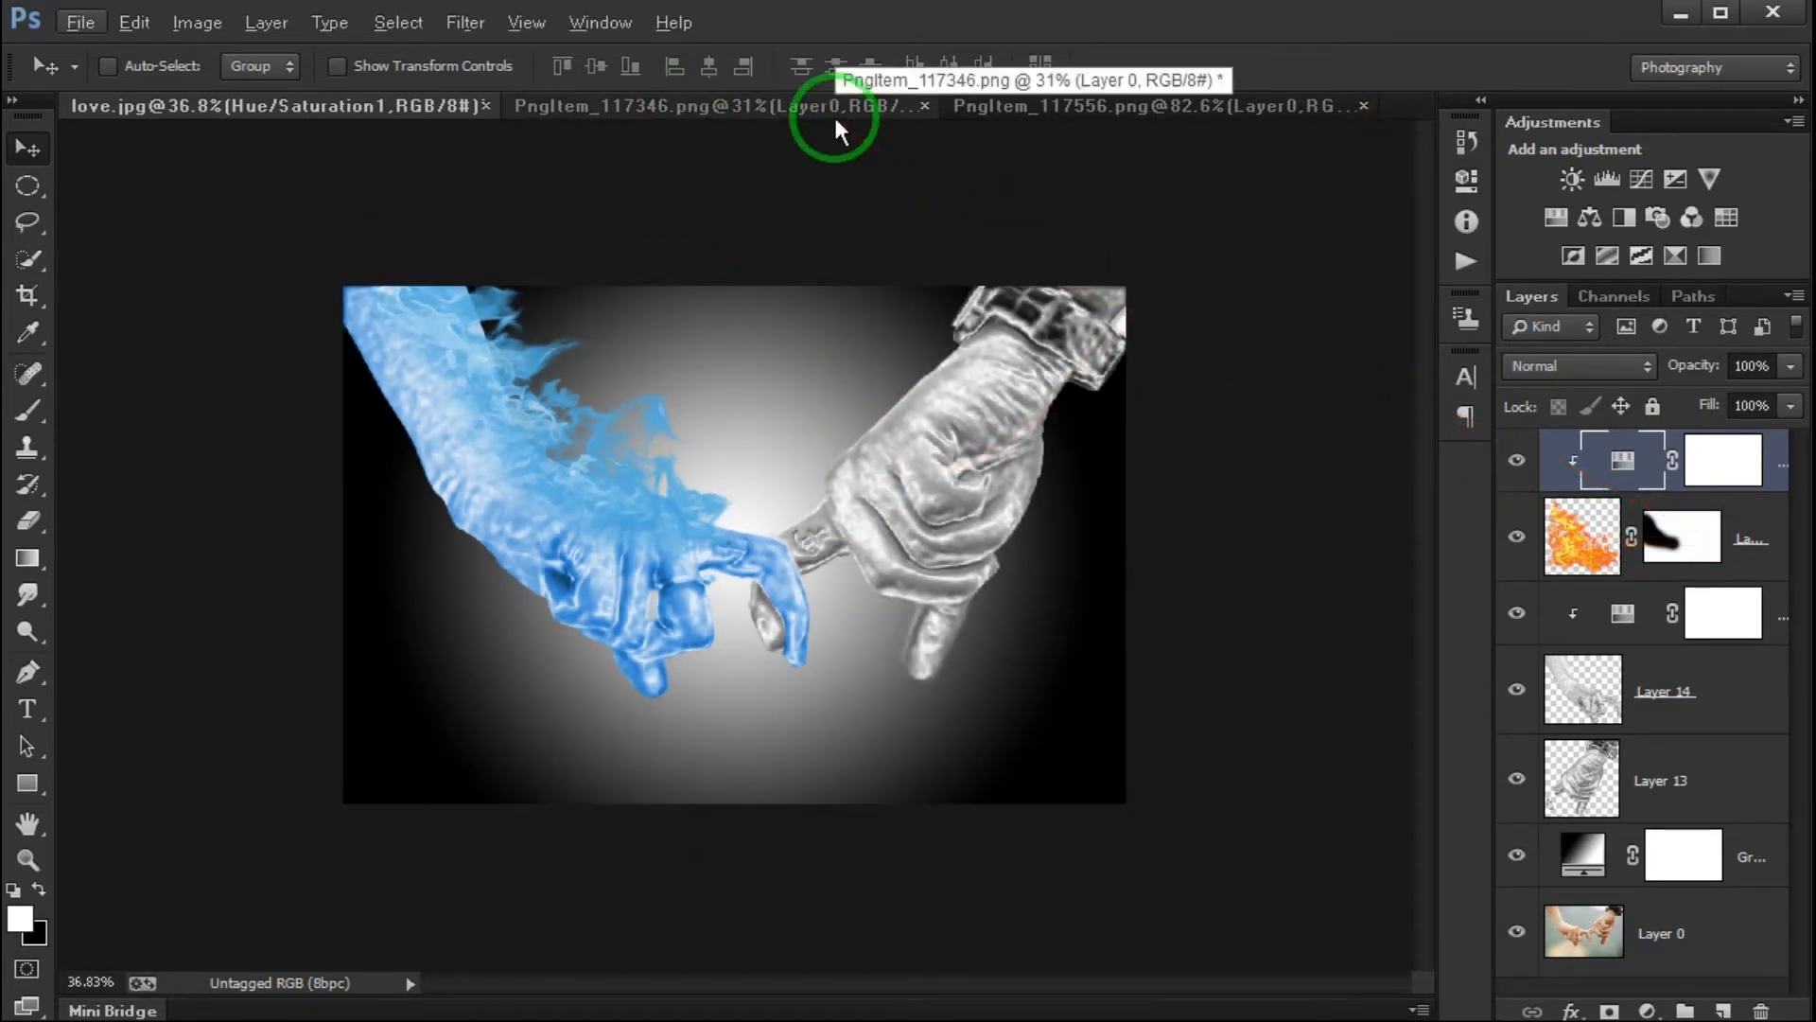
{"action": "left_click", "coordinate": [1712, 768]}
{"action": "left_click", "coordinate": [1500, 776]}
{"action": "left_click", "coordinate": [1497, 771]}
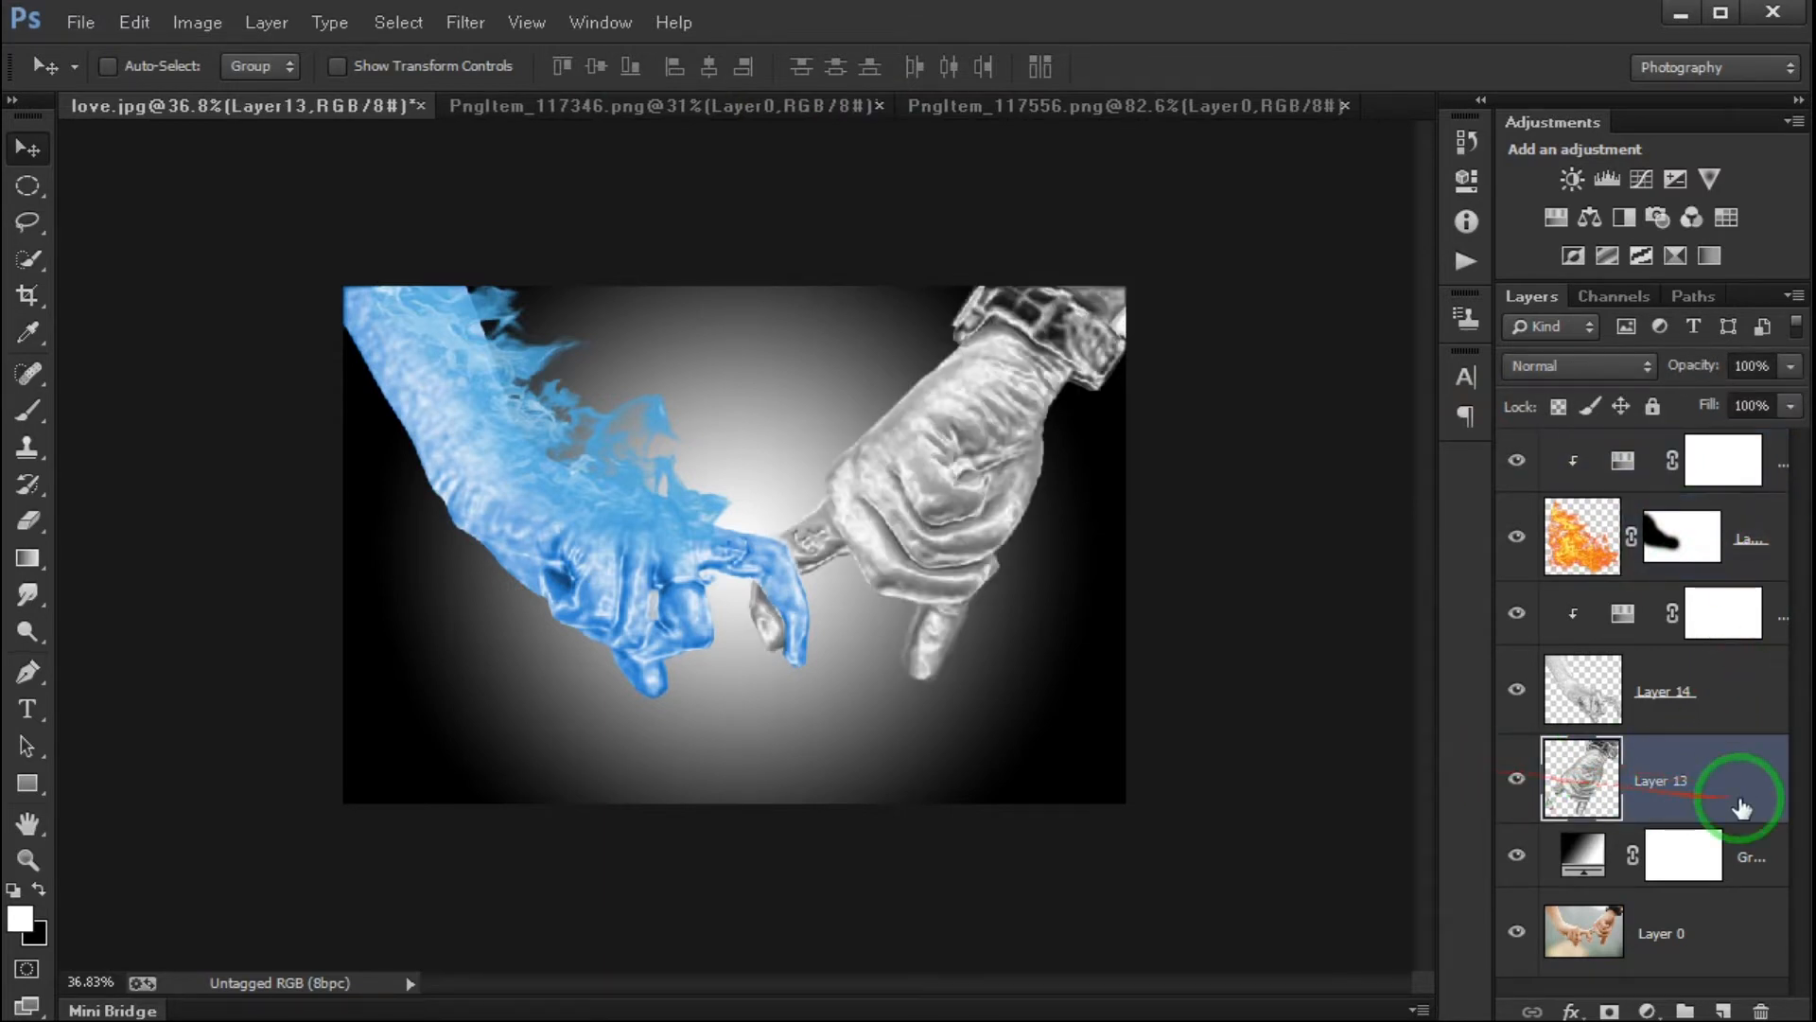
{"action": "left_click", "coordinate": [1209, 105]}
{"action": "left_click", "coordinate": [693, 106]}
{"action": "left_click_drag", "start_coordinate": [804, 527], "coordinate": [982, 467]}
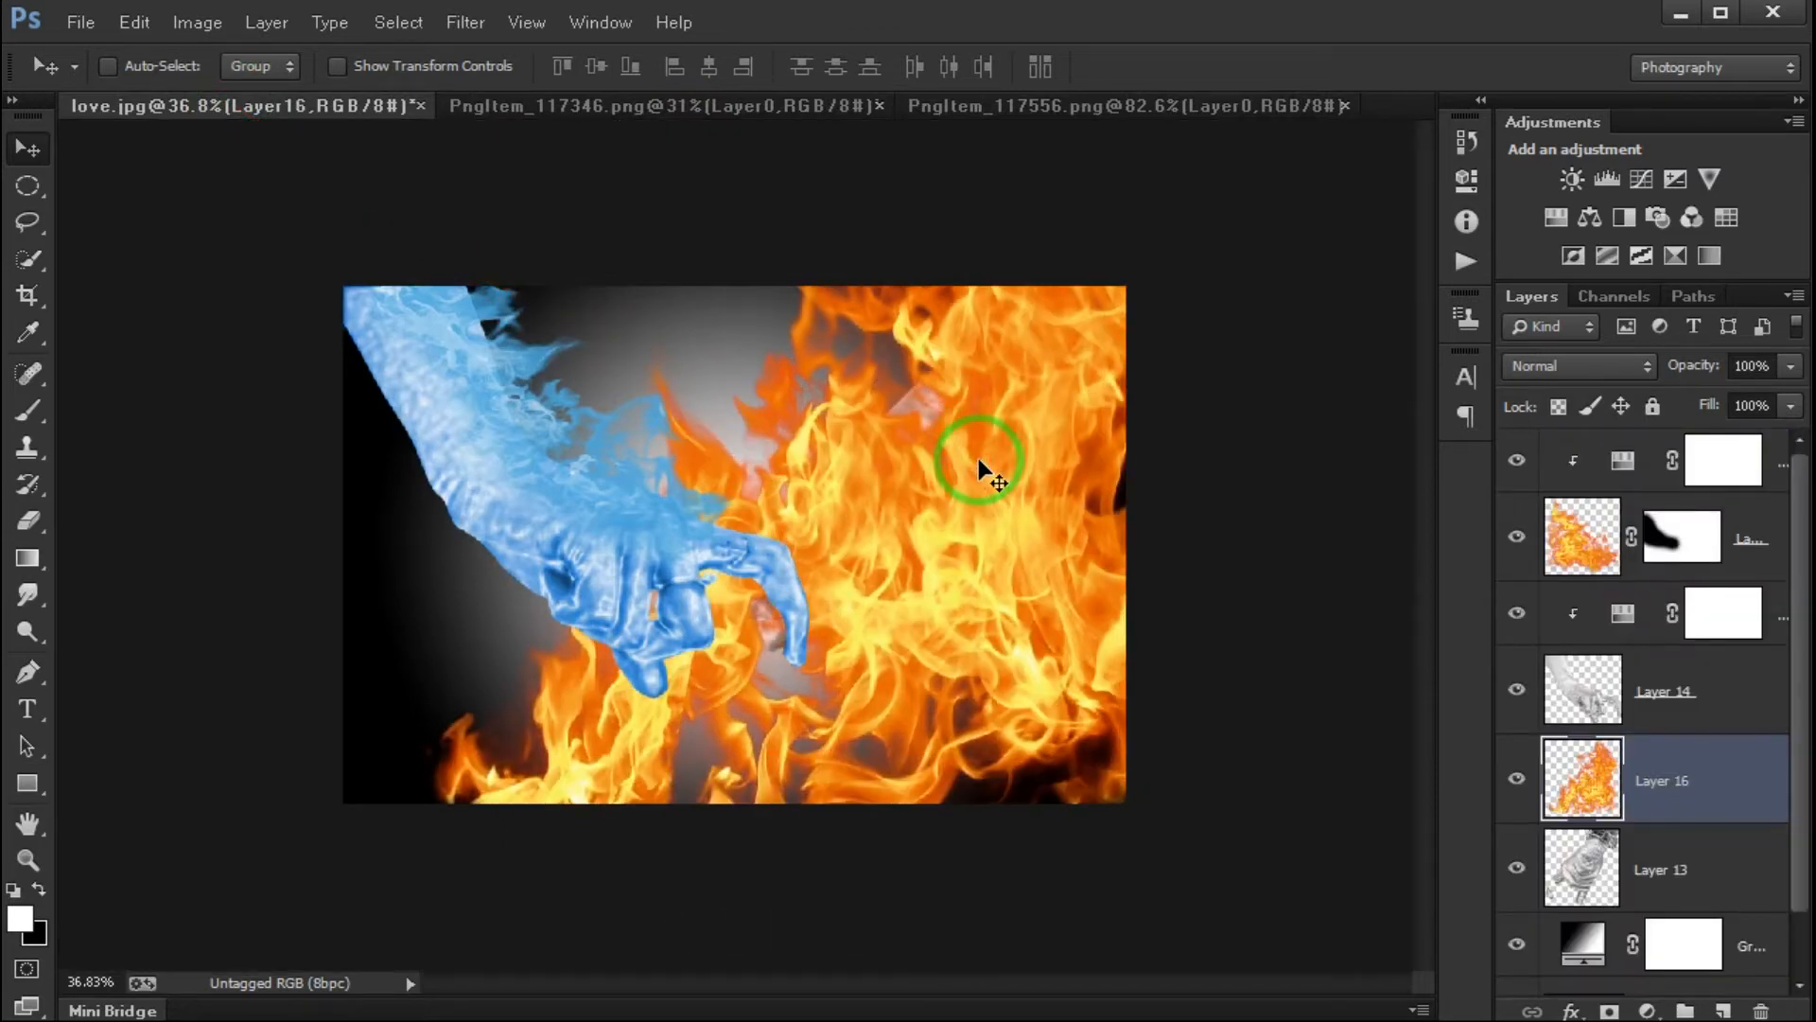
- Scale down the orange flame layer and place it over the grey hand and wrist
{"action": "key", "text": "ctrl+t"}
{"action": "left_click_drag", "start_coordinate": [1239, 865], "coordinate": [1010, 513]}
{"action": "key", "text": "Return"}
{"action": "left_click_drag", "start_coordinate": [1037, 452], "coordinate": [1034, 396]}
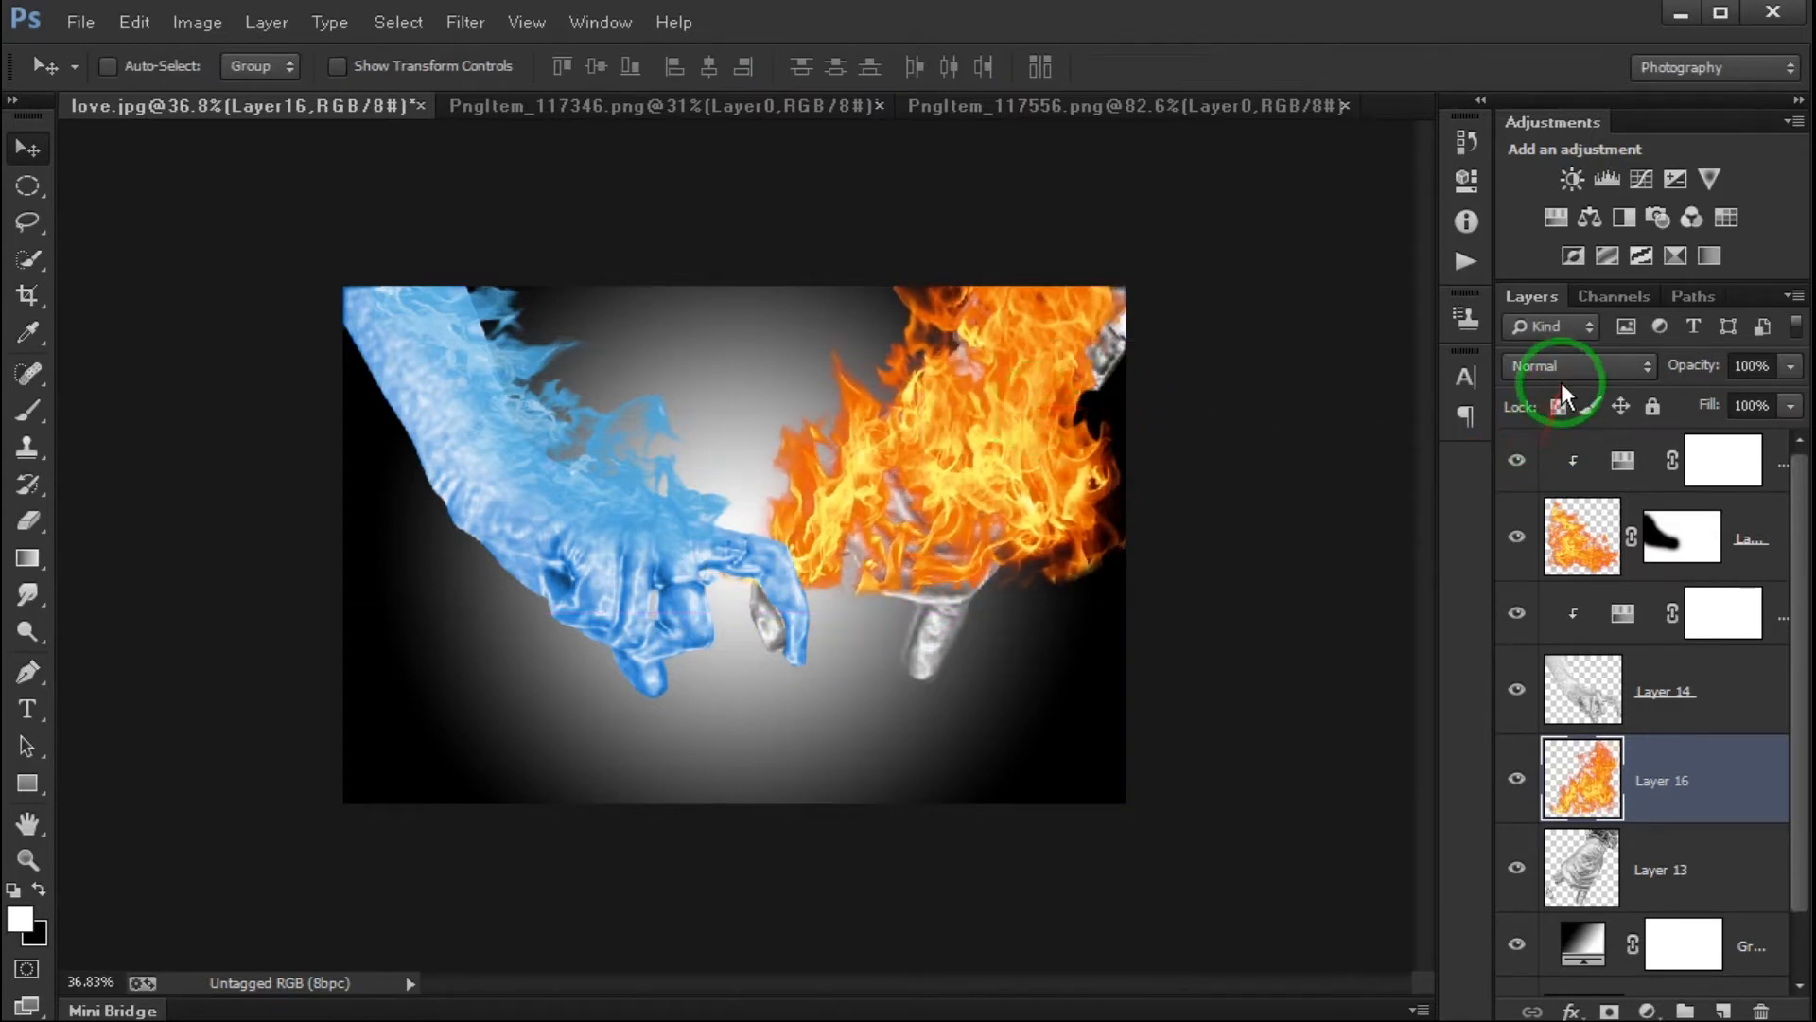
- Add a Hue/Saturation adjustment clipped to Layer 13, colorized with Hue 35, Saturation 74 and Lightness +17
{"action": "left_click", "coordinate": [1708, 856]}
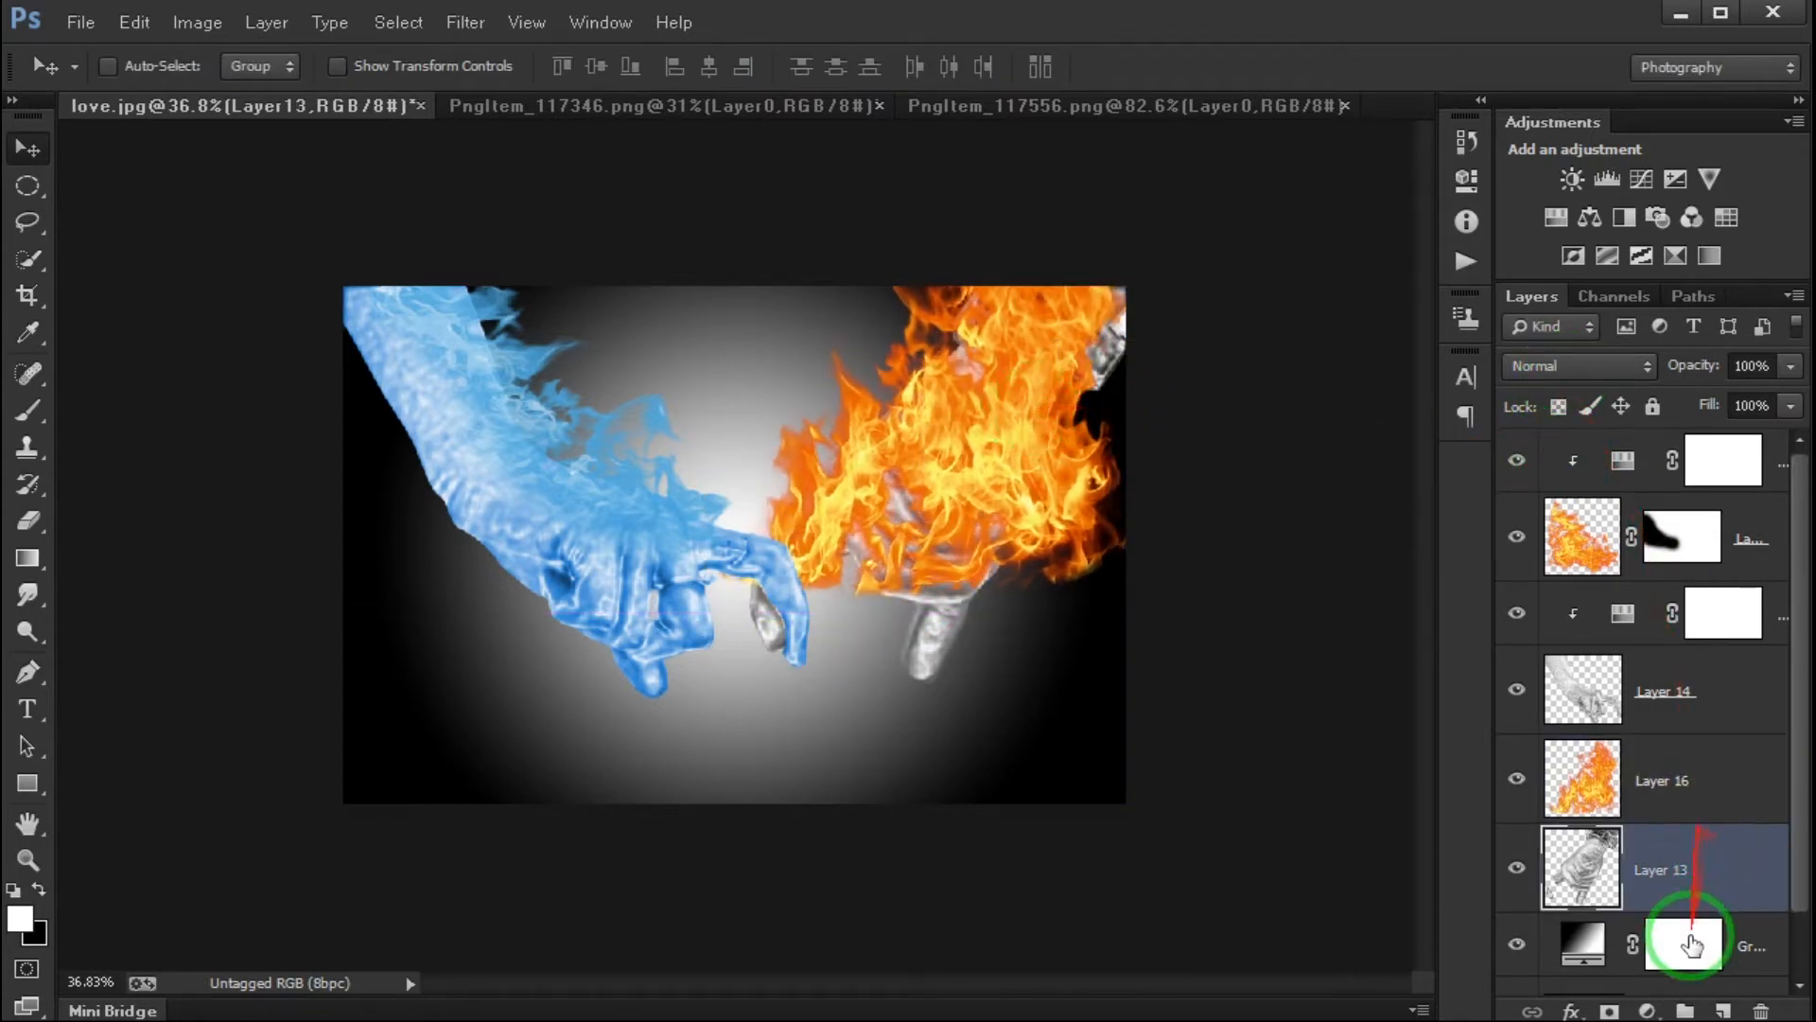
{"action": "left_click", "coordinate": [1651, 1009]}
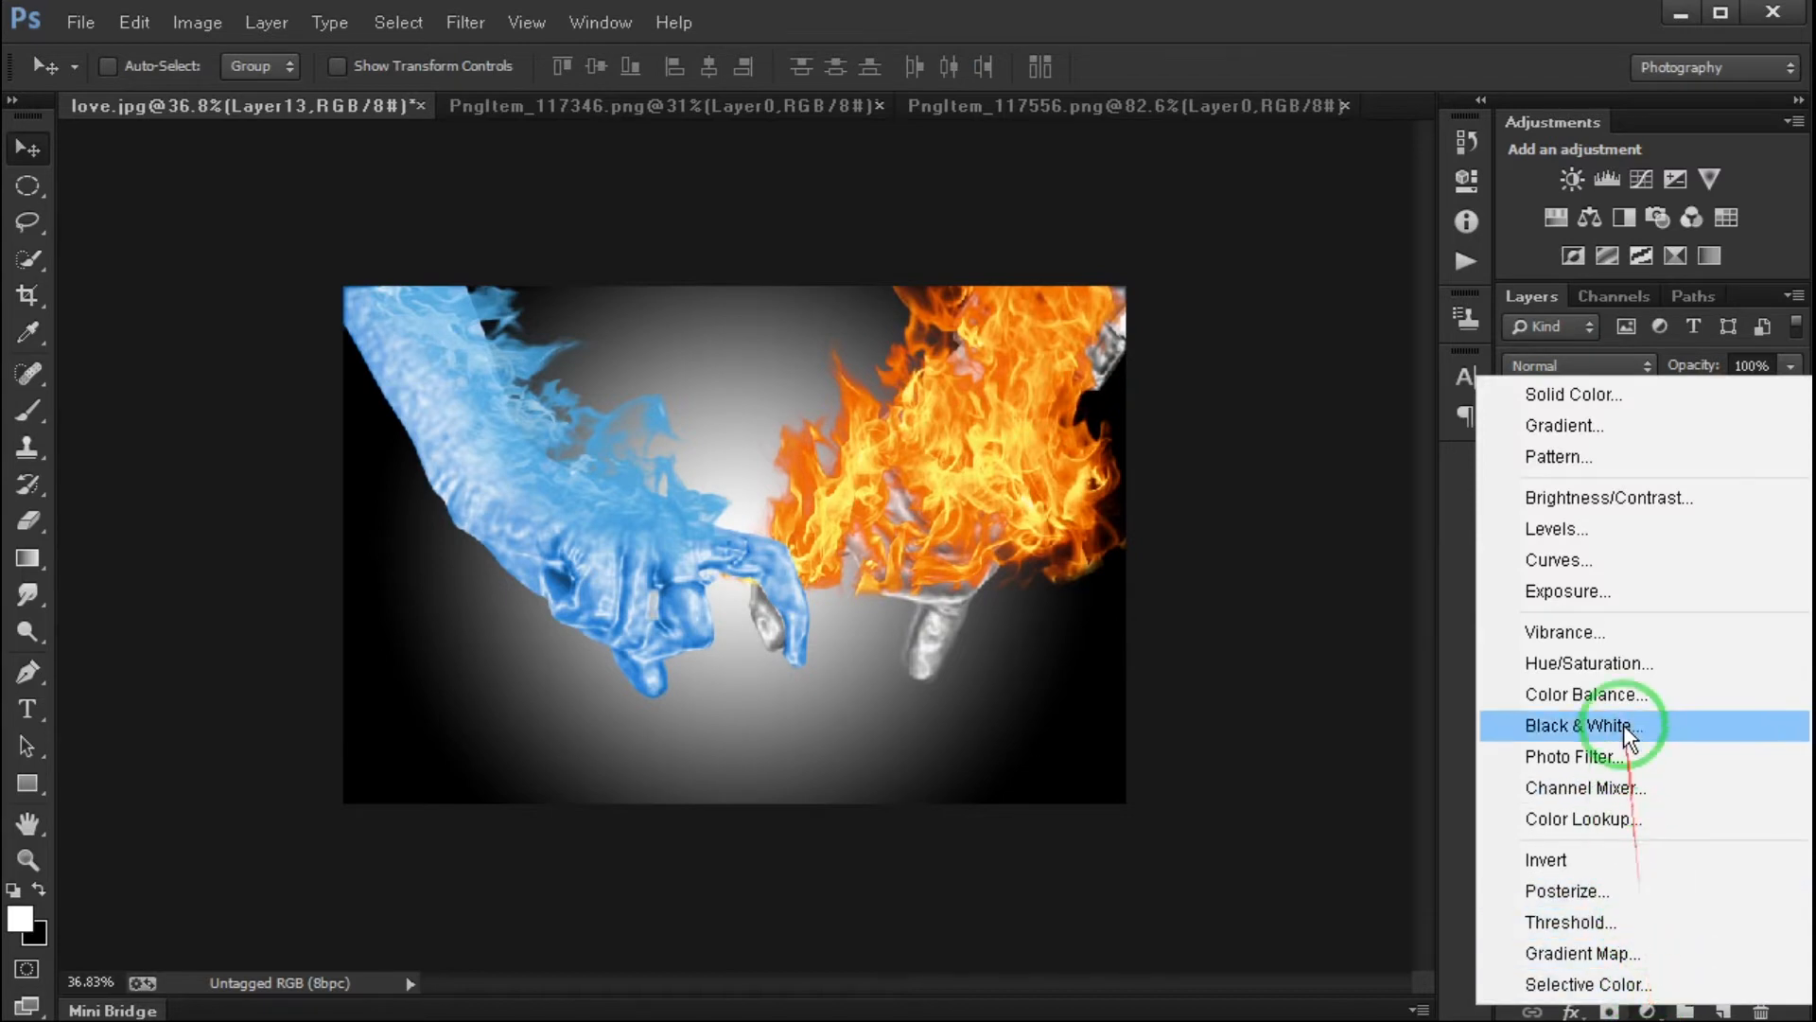
{"action": "left_click", "coordinate": [1616, 667]}
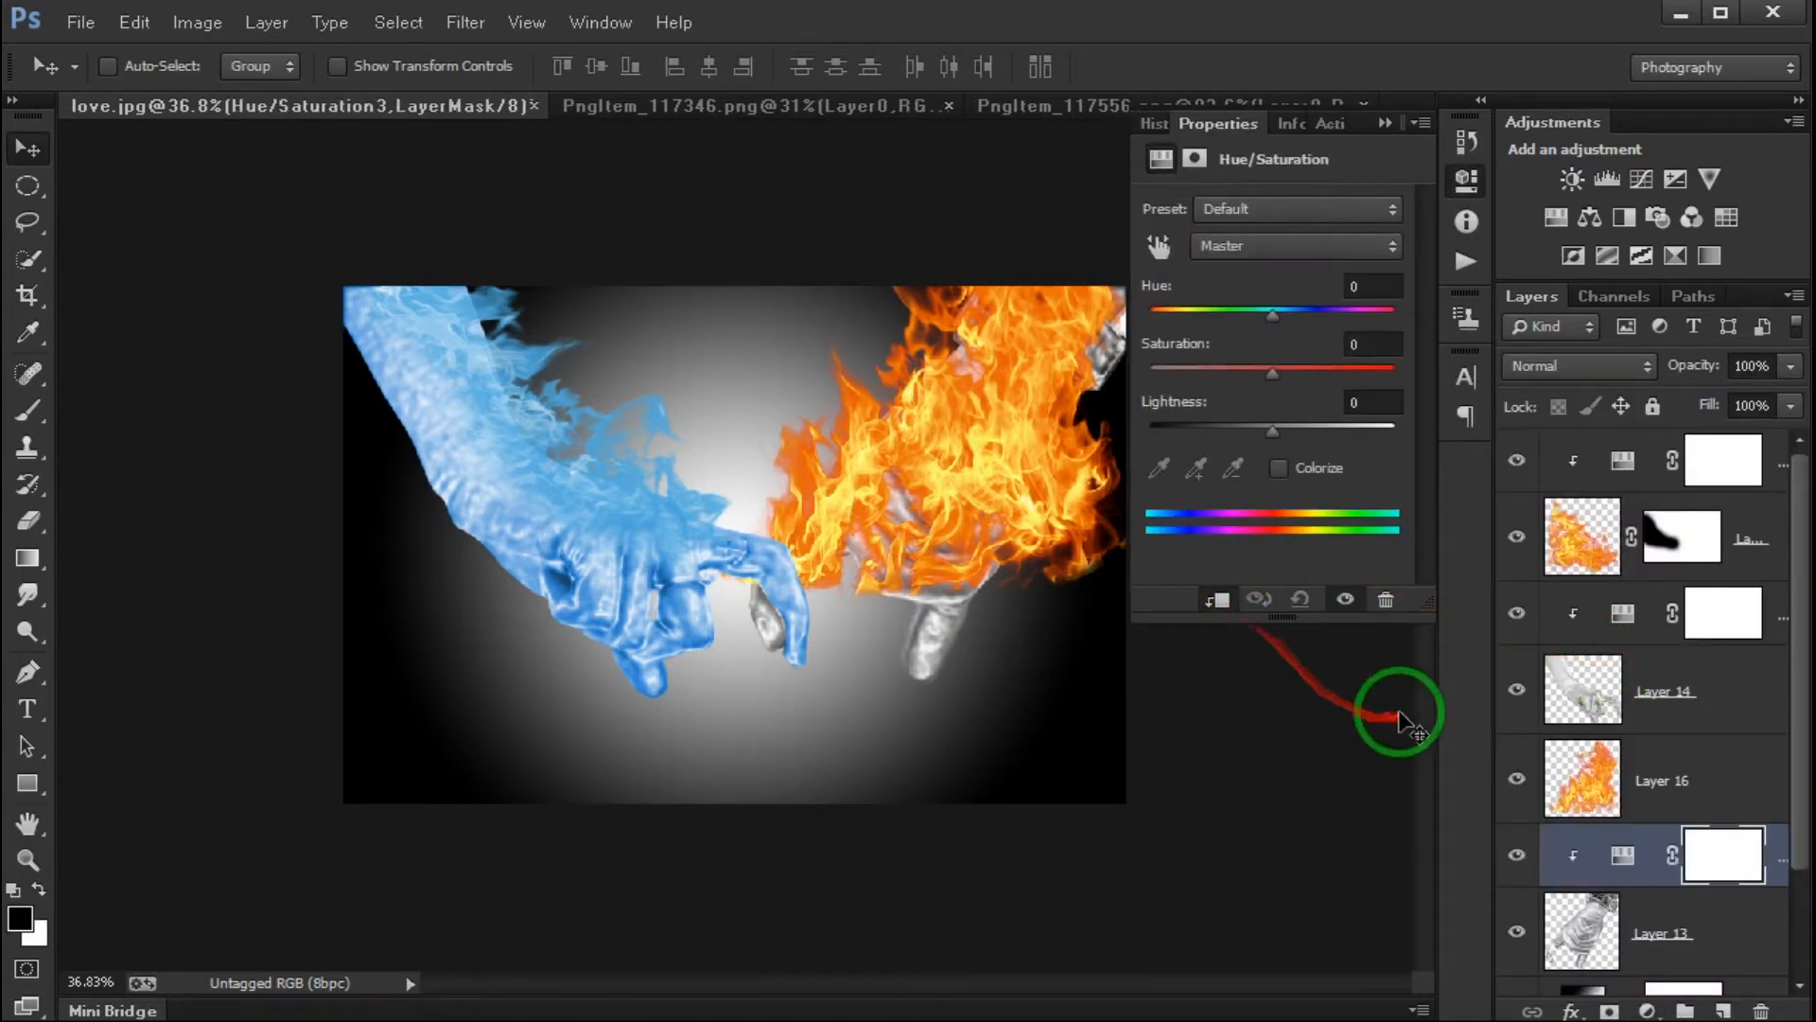
{"action": "left_click", "coordinate": [1280, 468]}
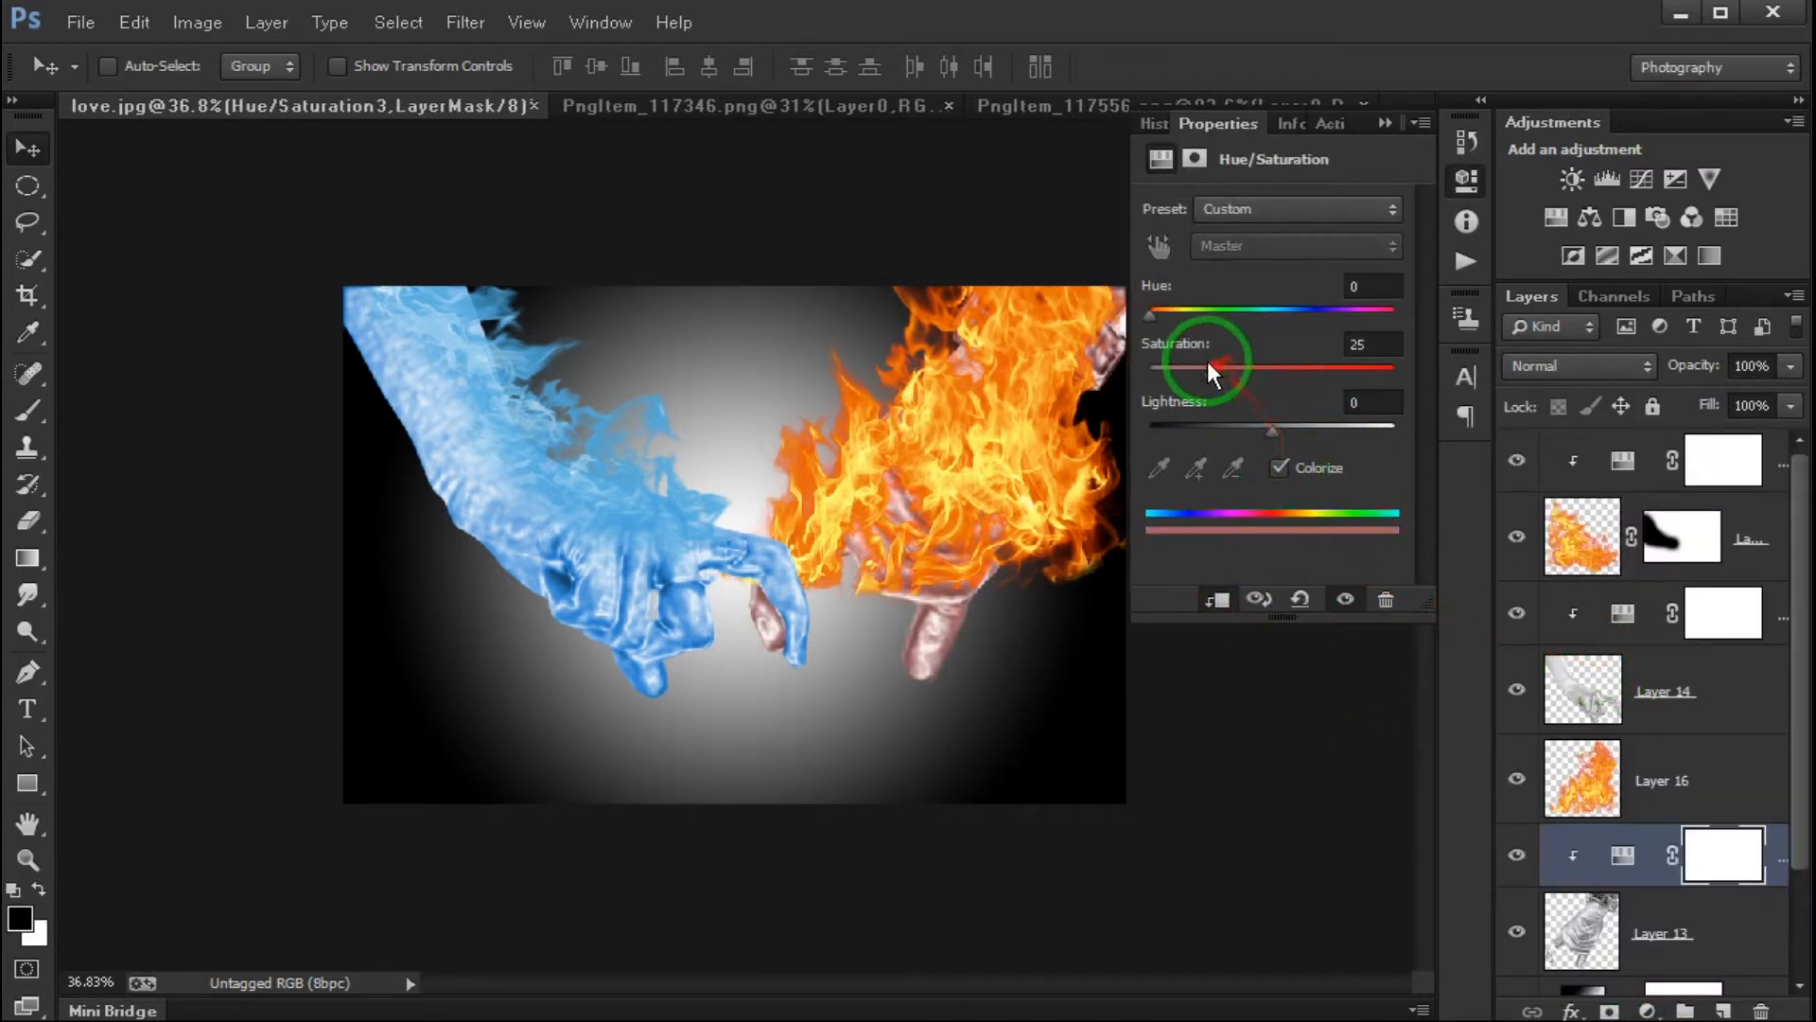
{"action": "left_click_drag", "start_coordinate": [1153, 324], "coordinate": [1171, 311]}
{"action": "left_click_drag", "start_coordinate": [1296, 407], "coordinate": [1332, 378]}
{"action": "mouse_move", "coordinate": [1174, 322]}
{"action": "left_mouse_down"}
{"action": "mouse_move", "coordinate": [1156, 316]}
{"action": "mouse_move", "coordinate": [1190, 319]}
{"action": "left_mouse_up"}
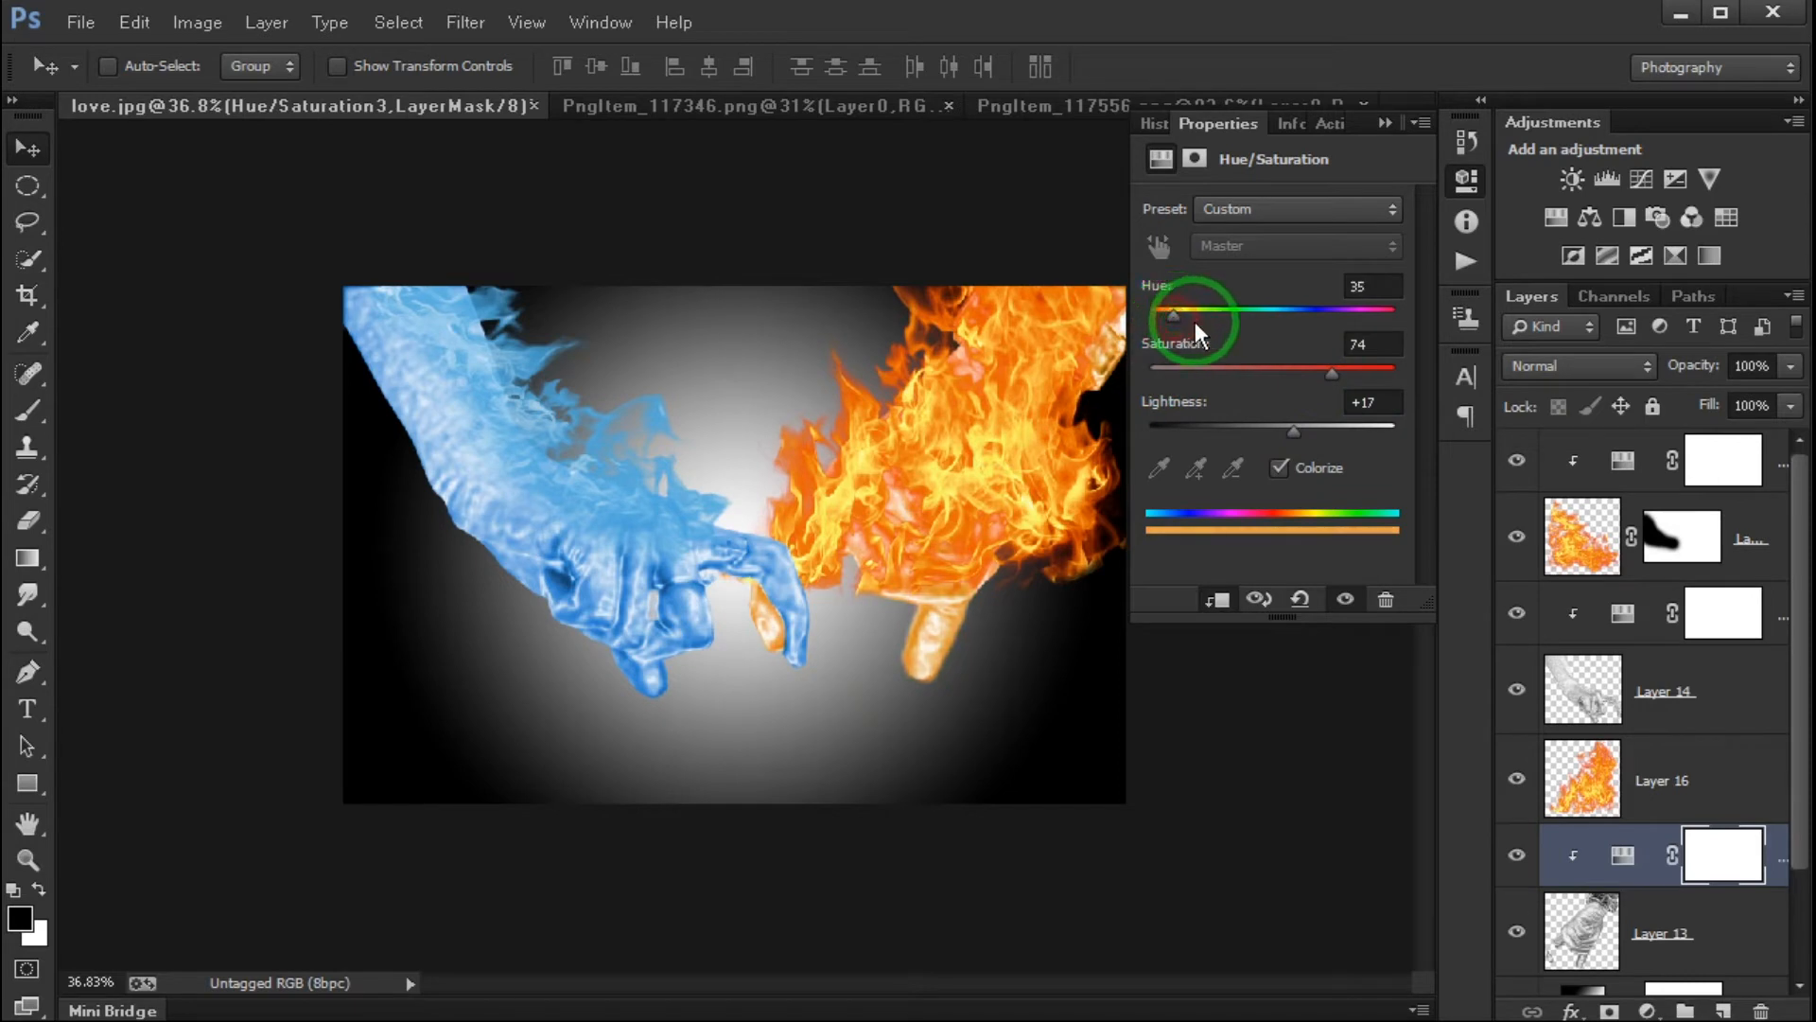
- Clip the orange flame layer, Layer 16, to the hand on Layer 13 with a clipping mask
{"action": "left_click", "coordinate": [1587, 777]}
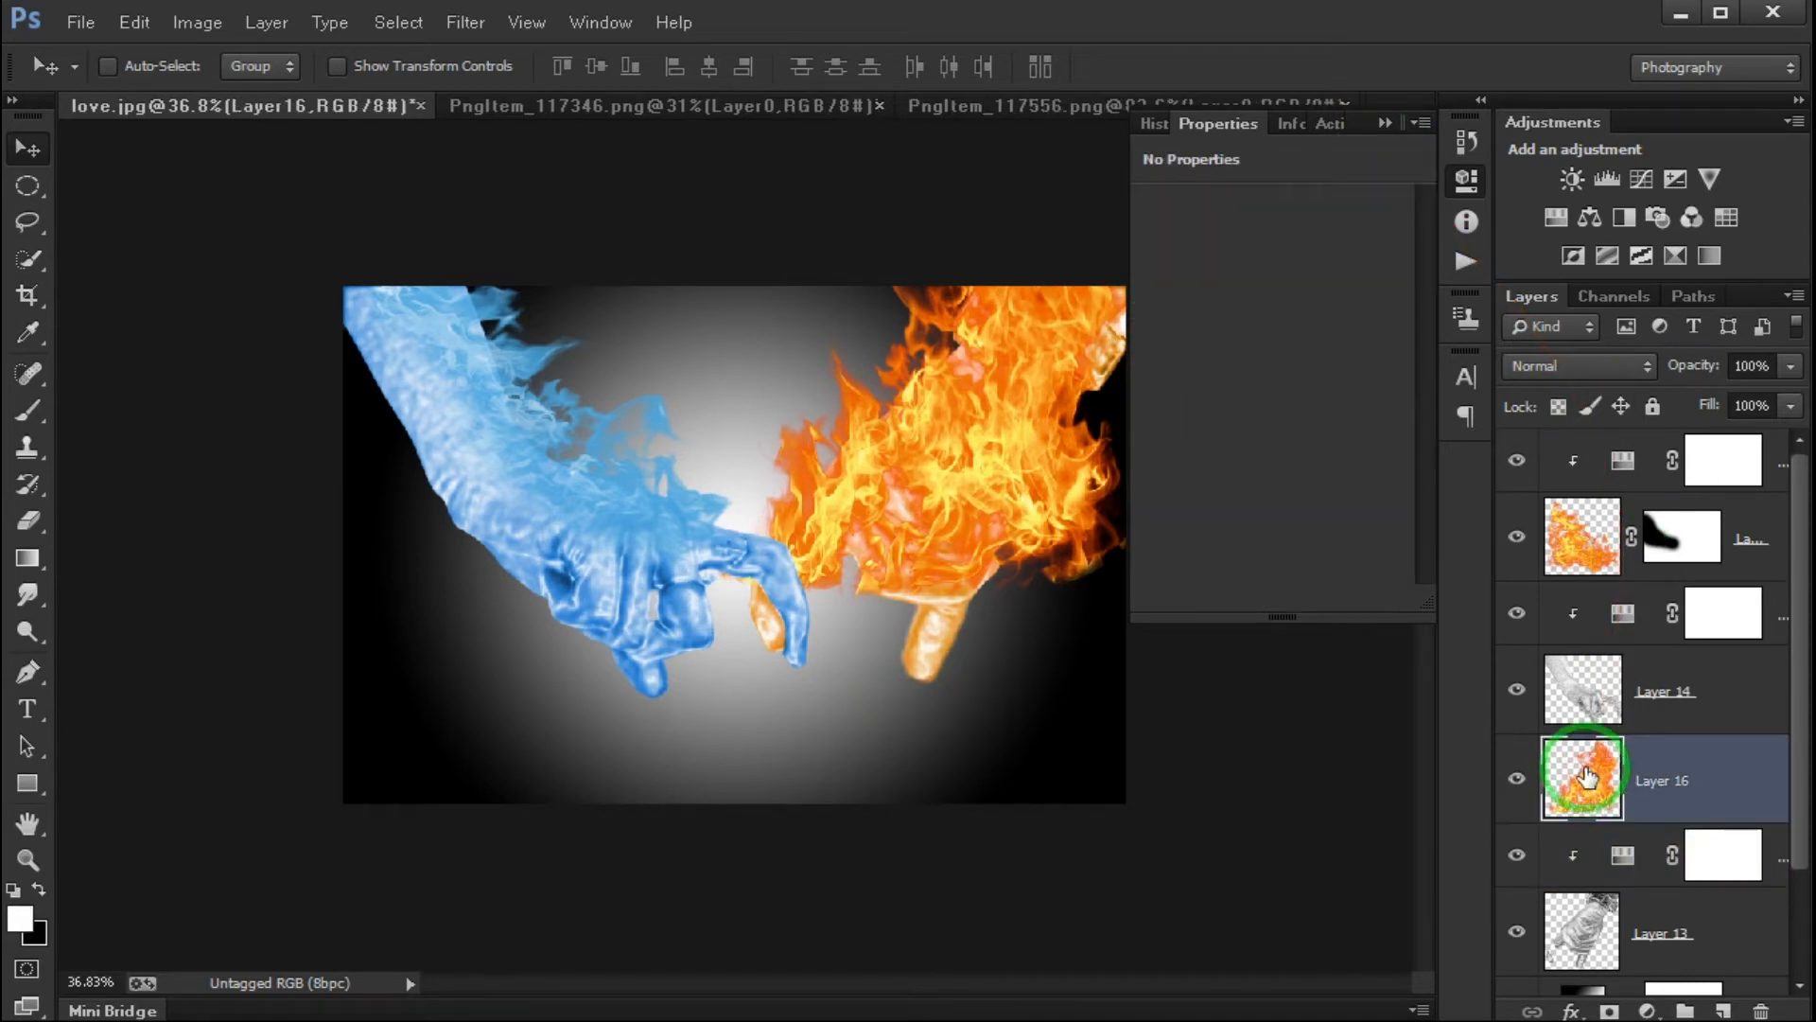
{"action": "right_click", "coordinate": [1659, 781]}
{"action": "left_click", "coordinate": [1504, 632]}
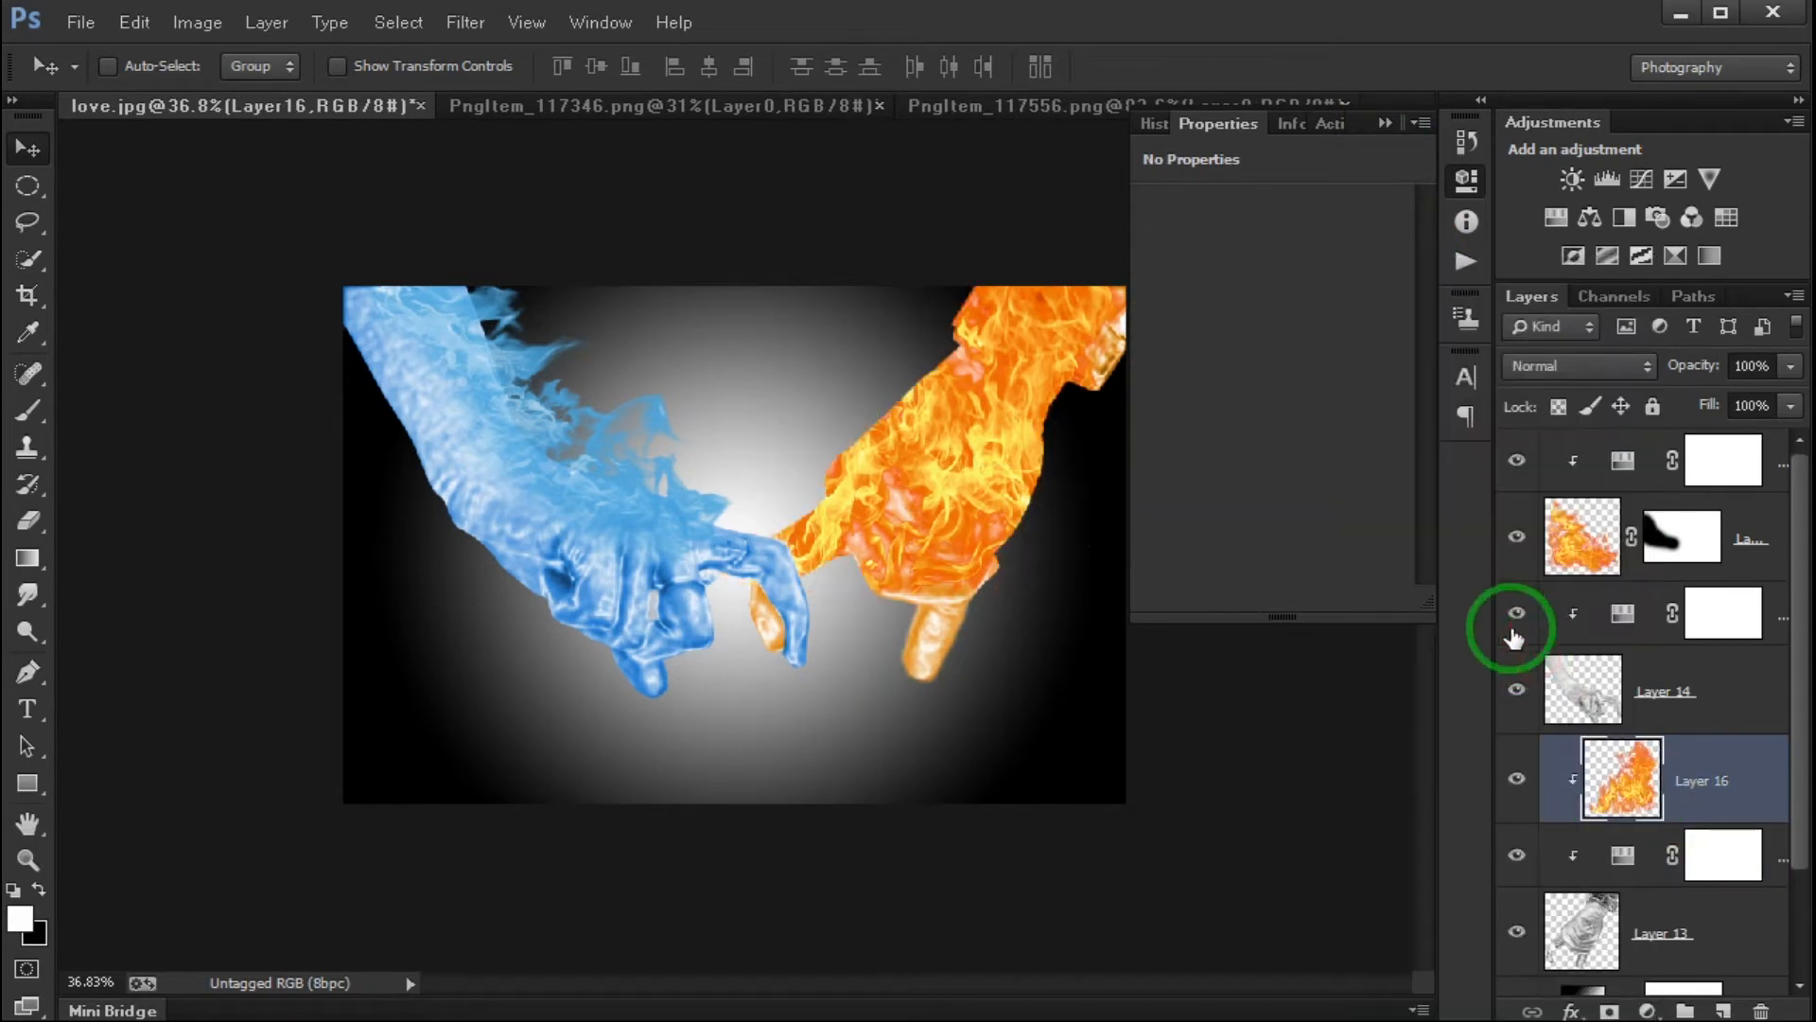
- Enlarge and reposition the clipped flames on Layer 16 so they cover the whole orange hand
{"action": "left_click_drag", "start_coordinate": [962, 478], "coordinate": [938, 544]}
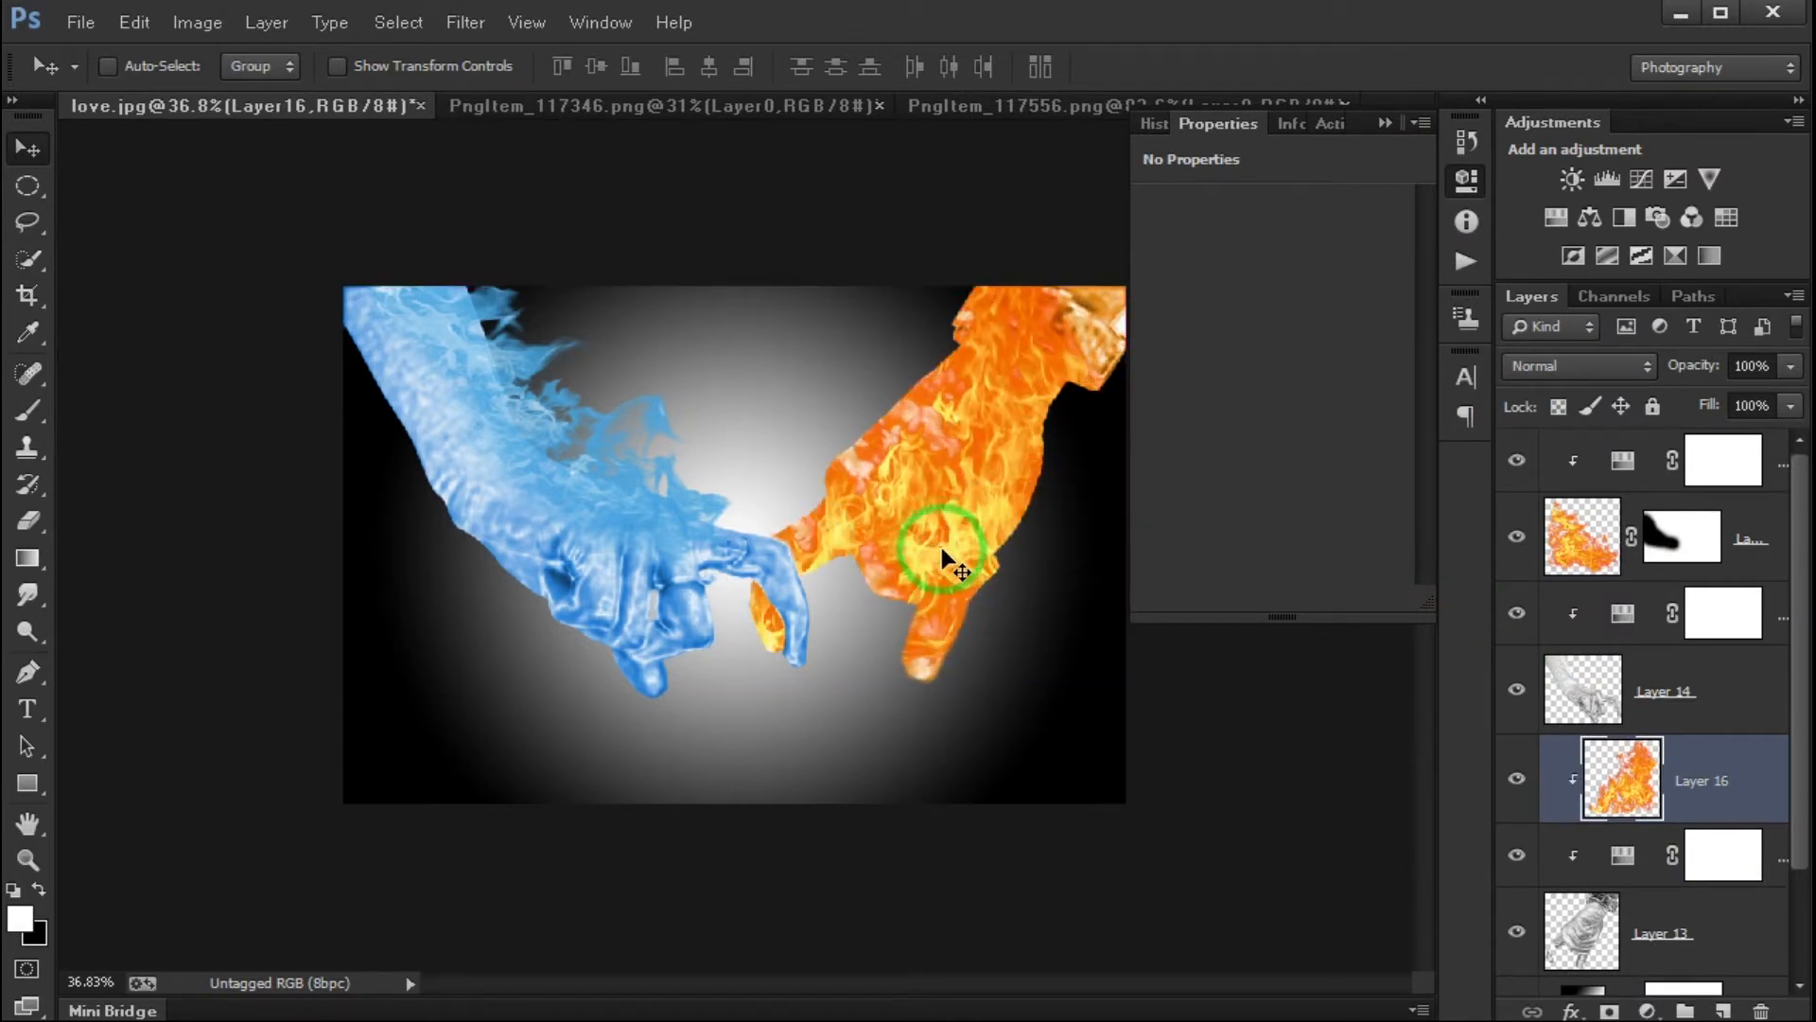
{"action": "key", "text": "ctrl+t"}
{"action": "left_click_drag", "start_coordinate": [1113, 687], "coordinate": [1273, 994]}
{"action": "left_click_drag", "start_coordinate": [1000, 690], "coordinate": [927, 581]}
{"action": "key", "text": "Return"}
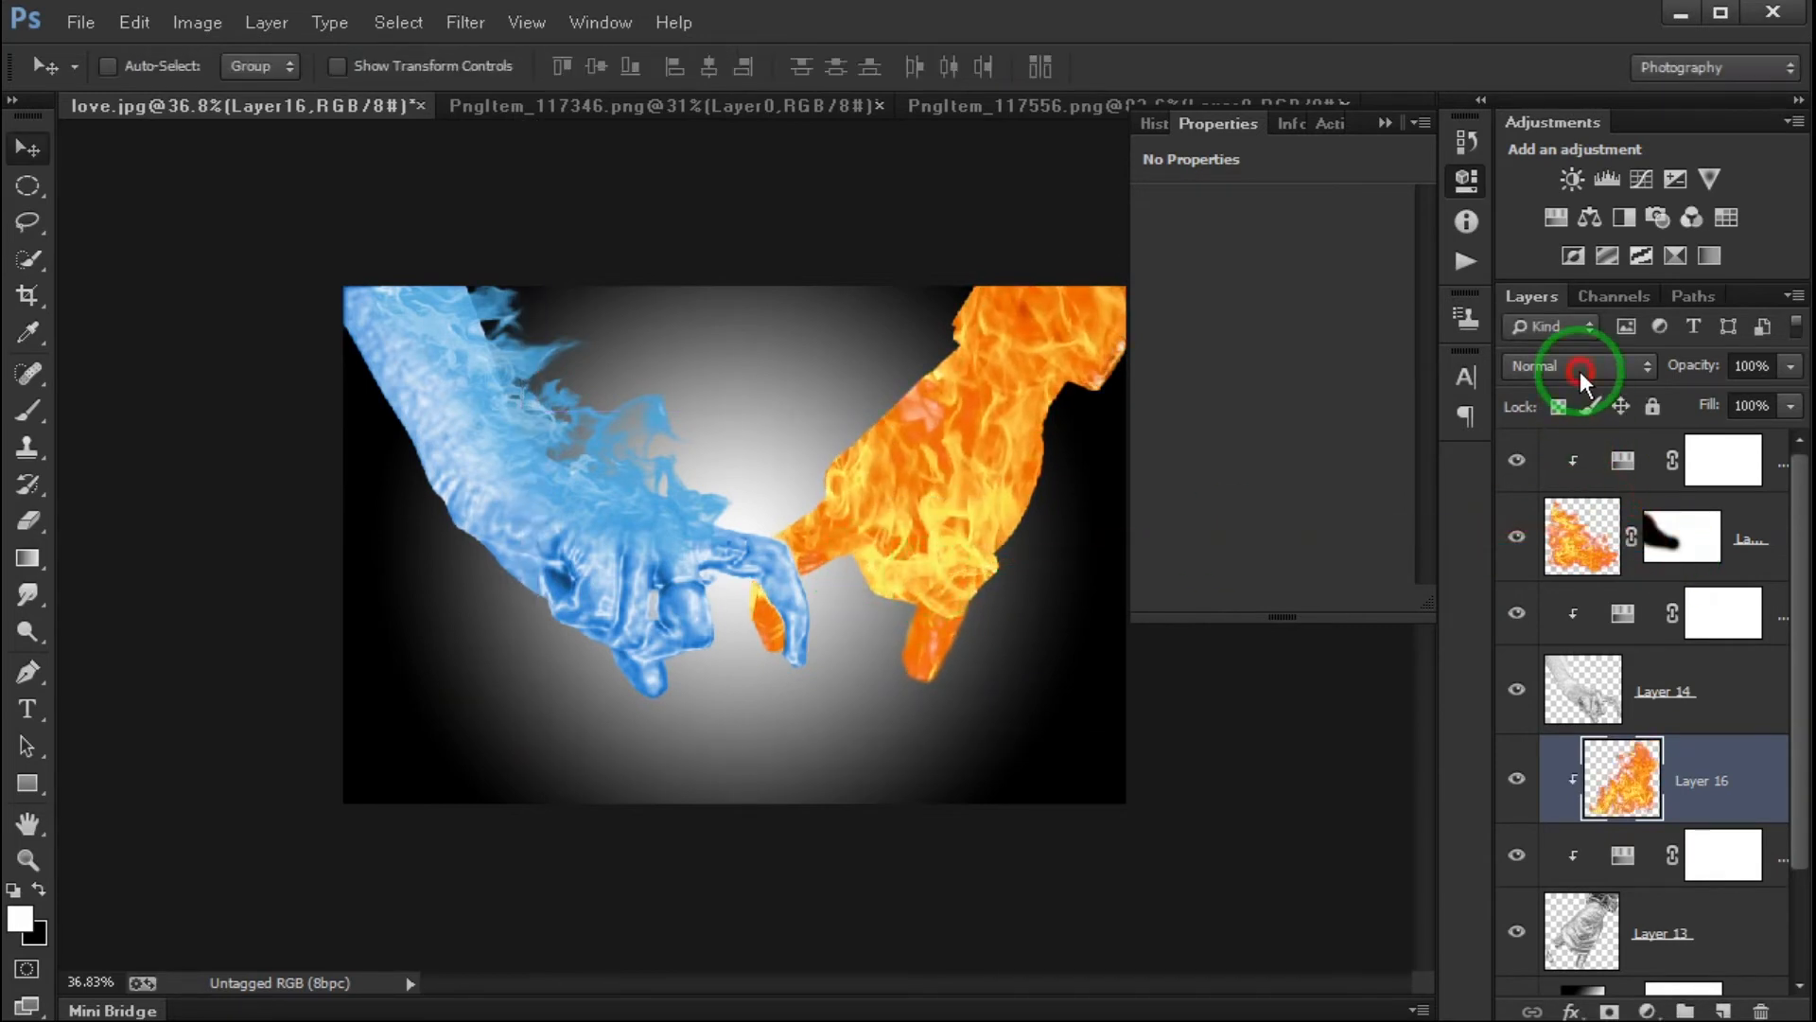
- Blend Layer 16 in Overlay mode with its opacity reduced to 41%
{"action": "left_click", "coordinate": [1578, 367]}
{"action": "left_click", "coordinate": [1561, 740]}
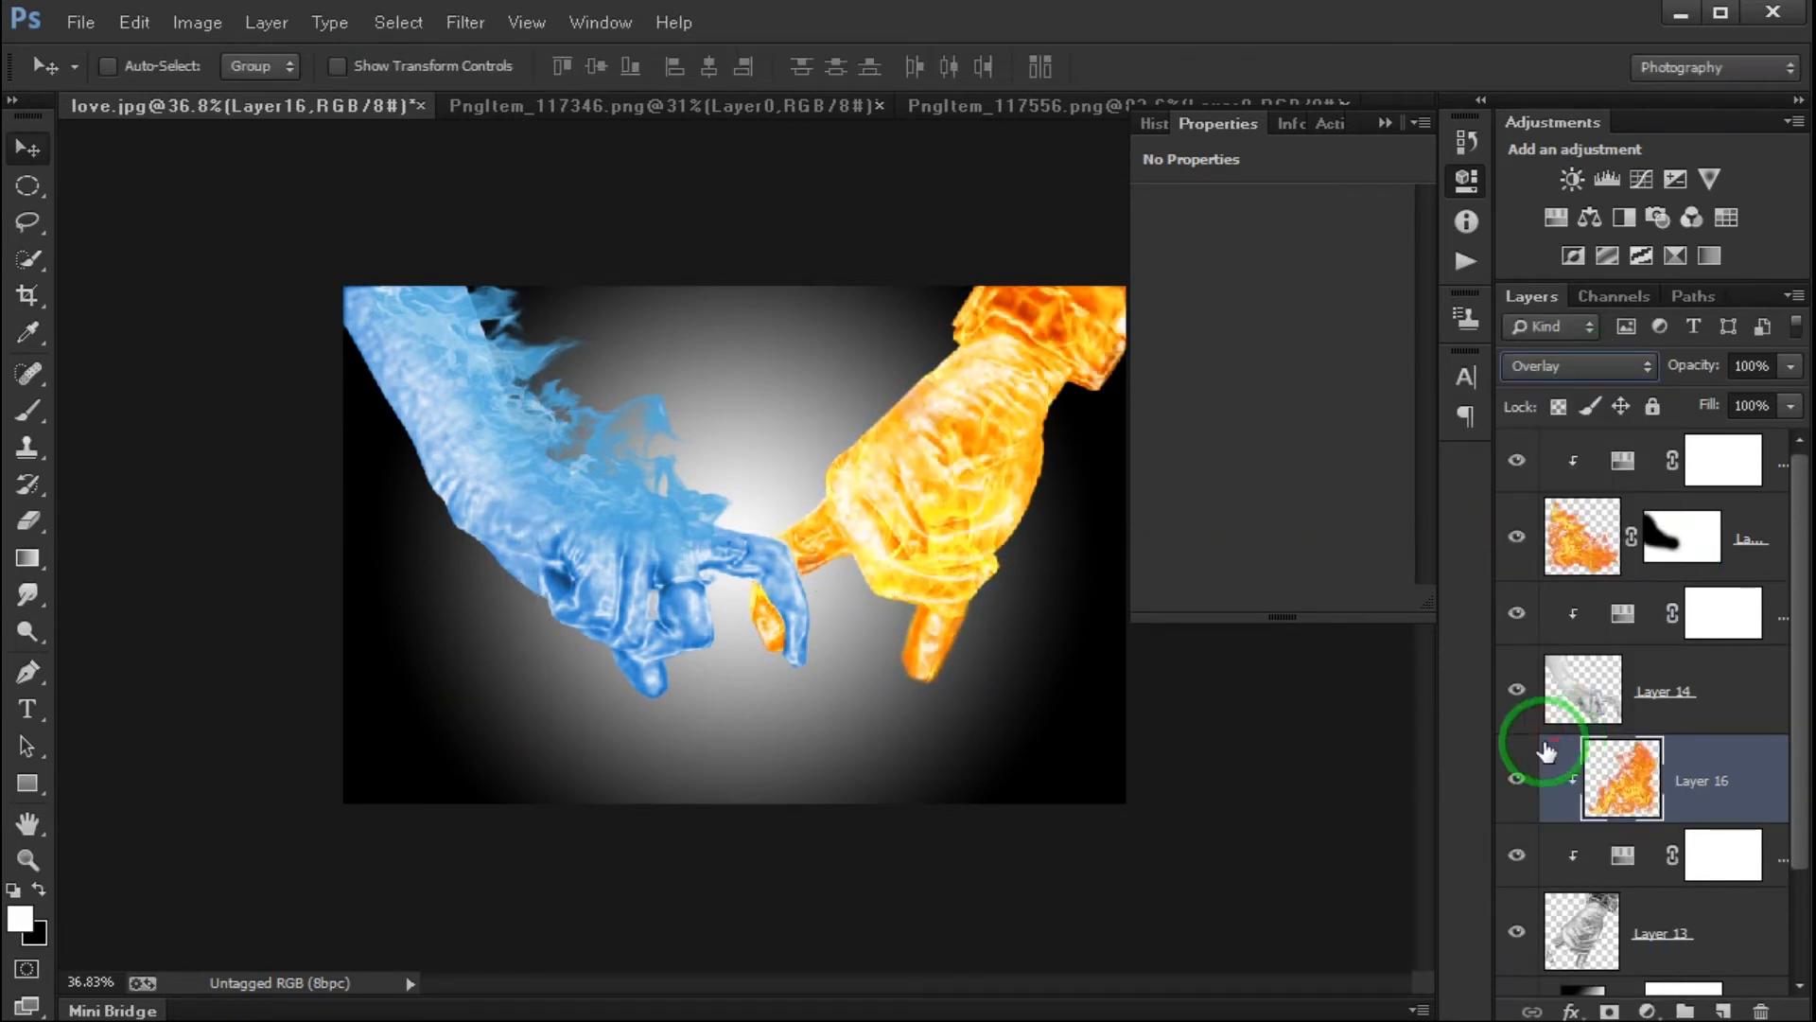
{"action": "left_click", "coordinate": [1791, 367]}
{"action": "left_click_drag", "start_coordinate": [1769, 403], "coordinate": [1699, 405]}
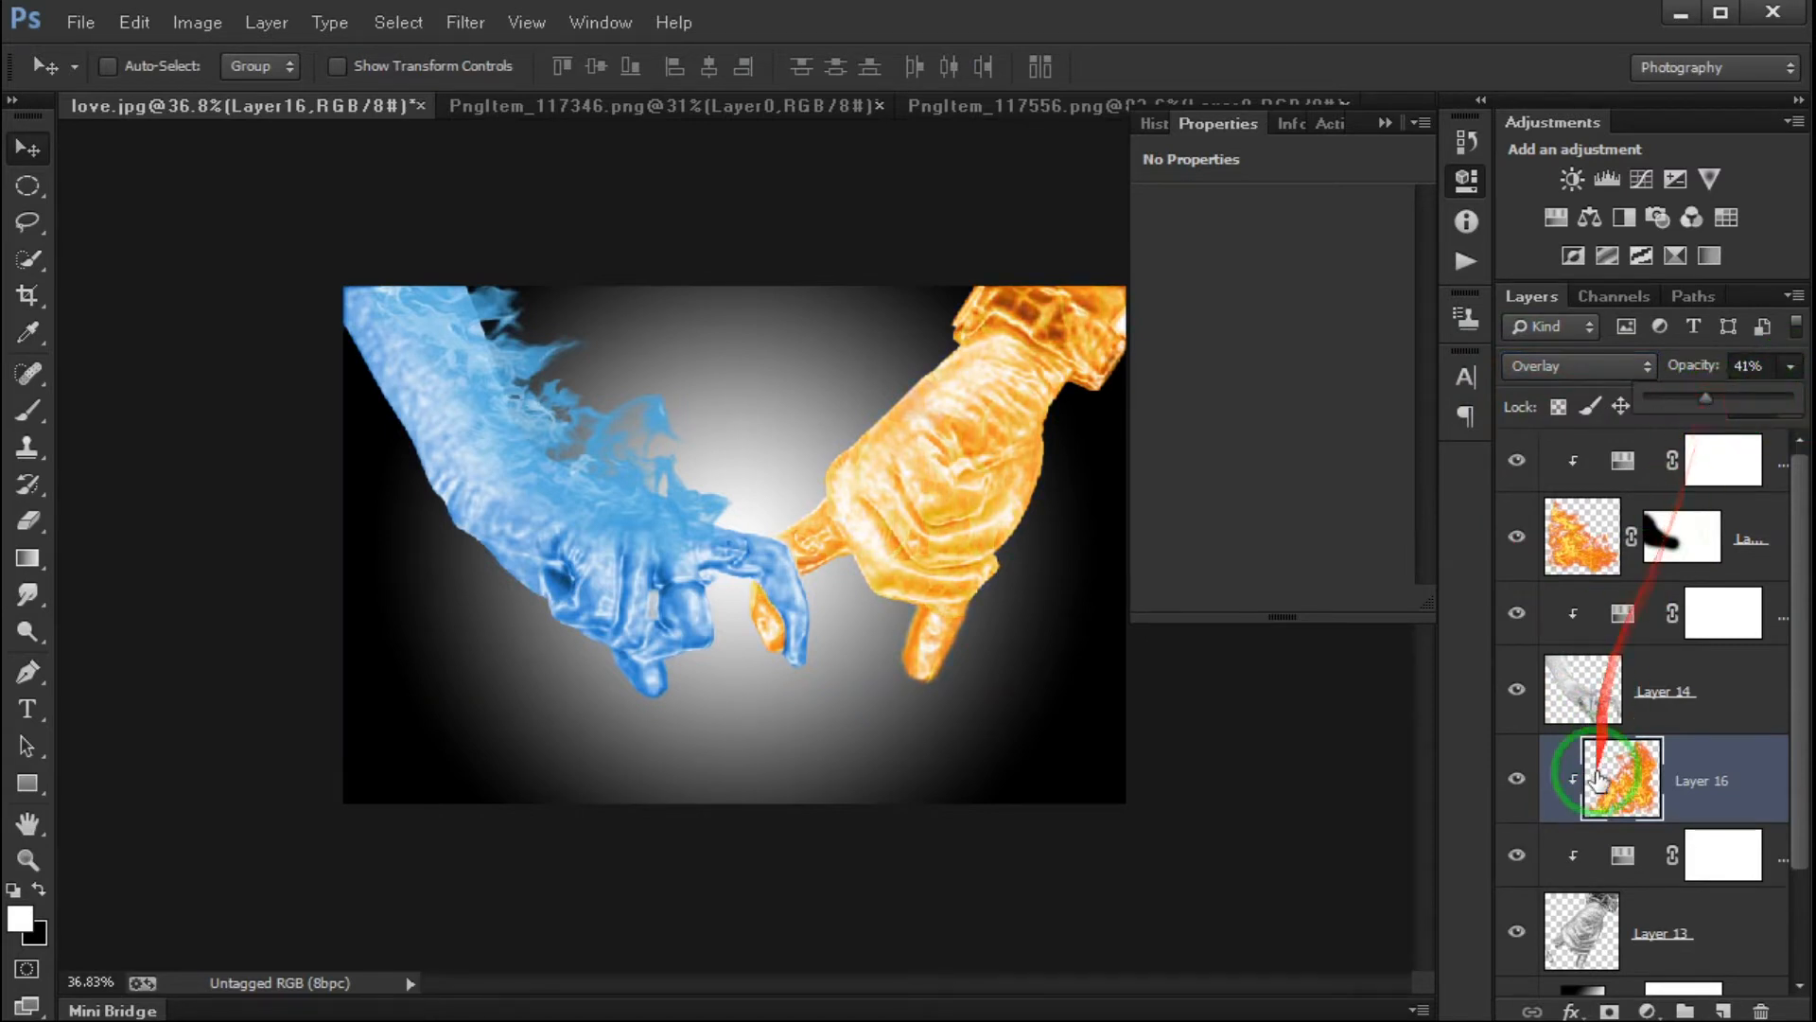
- Darken the orange hand by setting its clipped Hue/Saturation adjustment's Lightness to -14
{"action": "left_click_drag", "start_coordinate": [1620, 858], "coordinate": [1592, 629]}
{"action": "left_click_drag", "start_coordinate": [1294, 424], "coordinate": [1255, 428]}
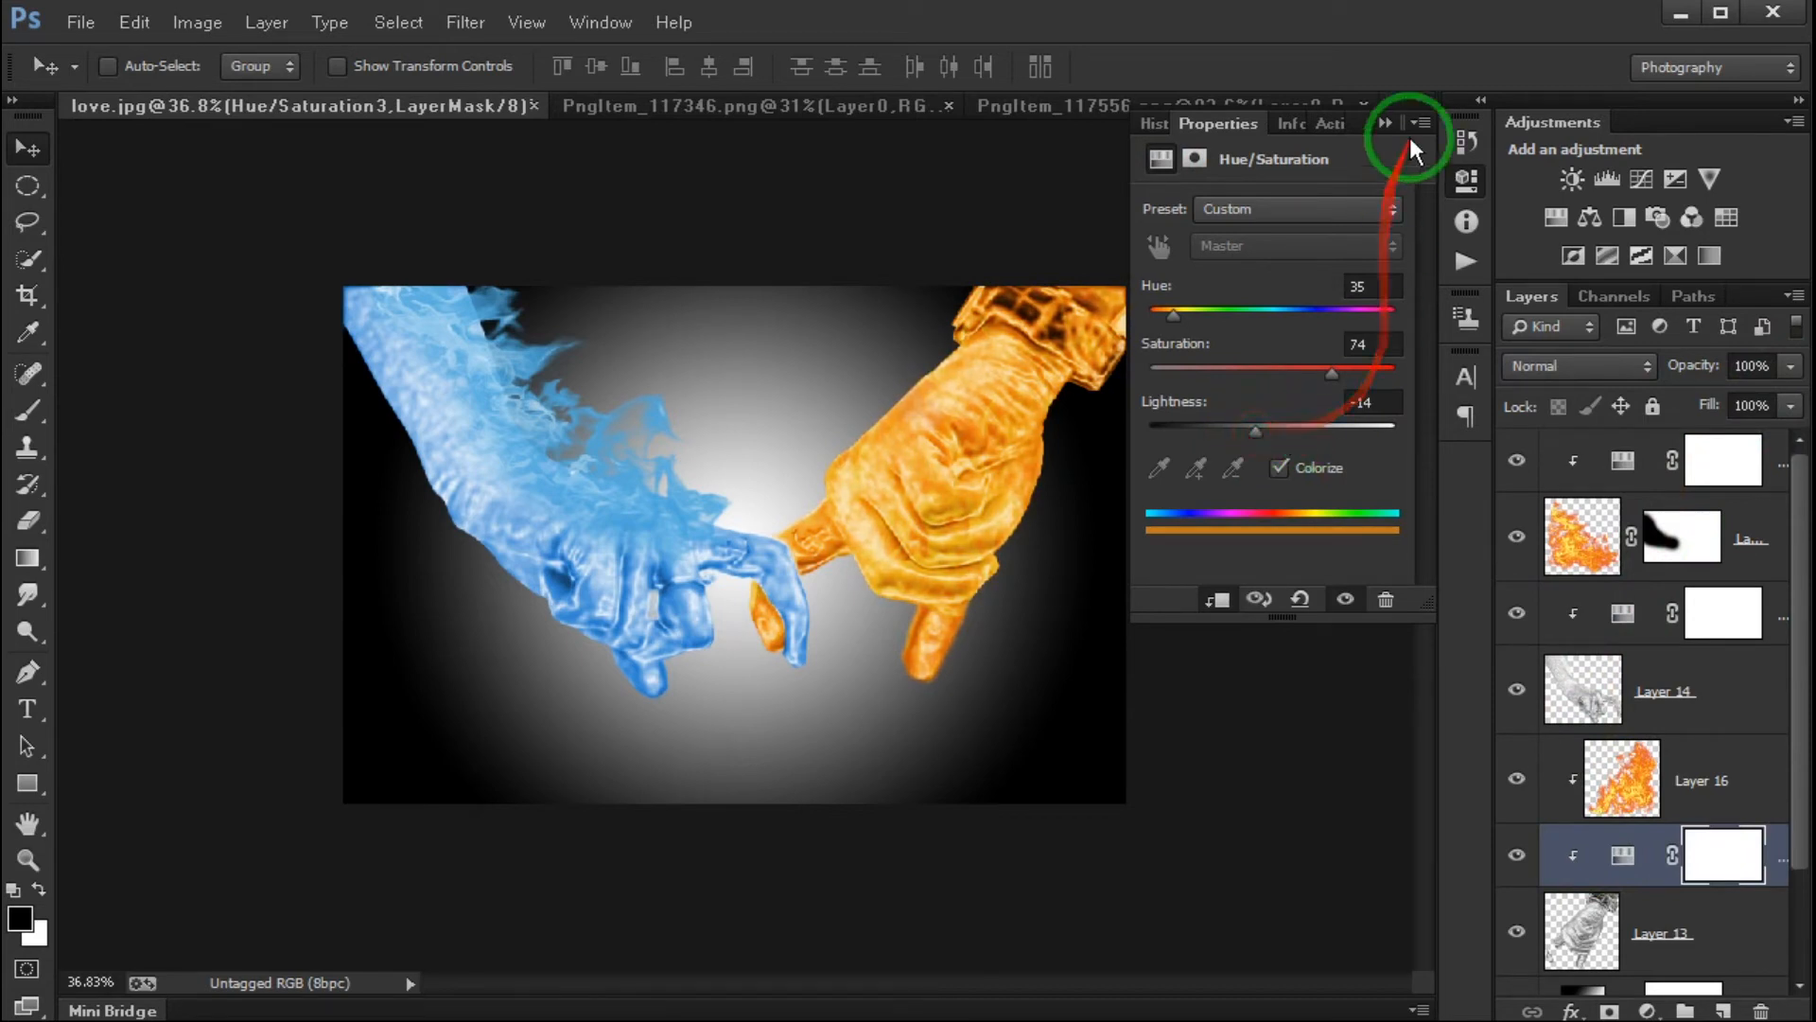
{"action": "left_click", "coordinate": [1386, 126]}
- Duplicate Layer 16 as an unclipped copy and set the copy to Normal blending at 100% opacity
{"action": "left_click", "coordinate": [1752, 797]}
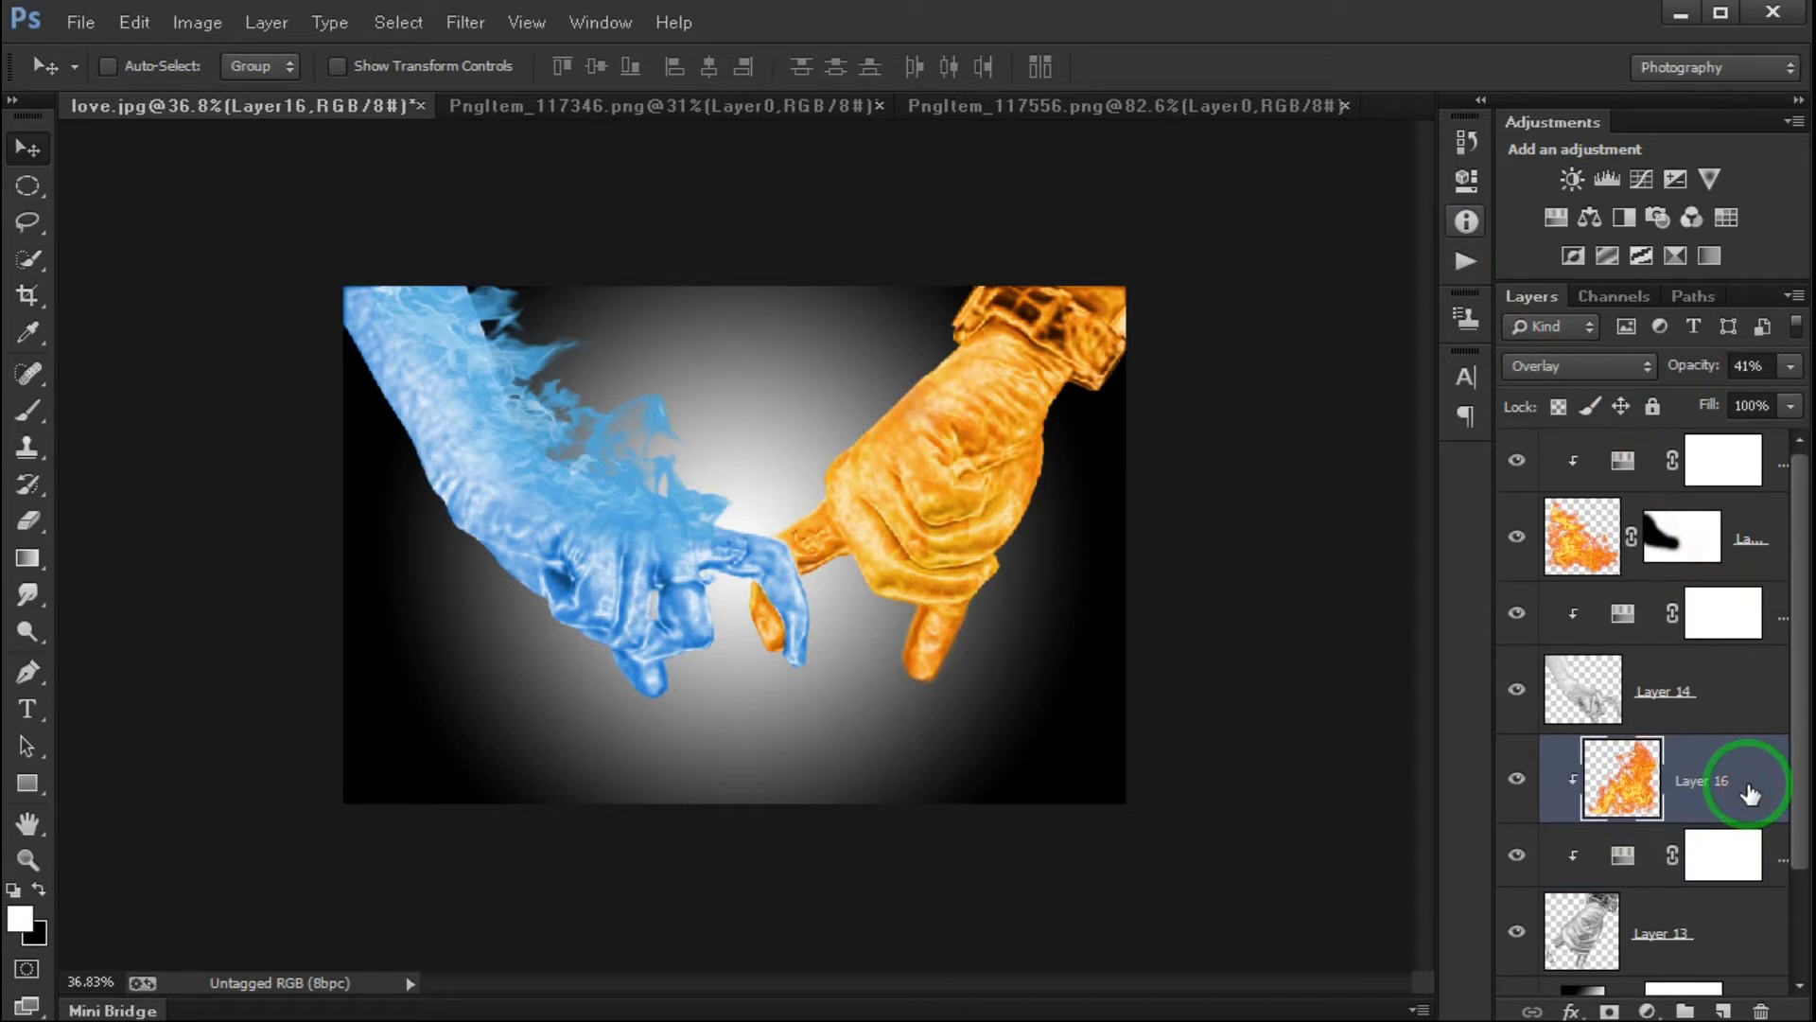
{"action": "key", "text": "ctrl+j"}
{"action": "left_click", "coordinate": [1602, 367]}
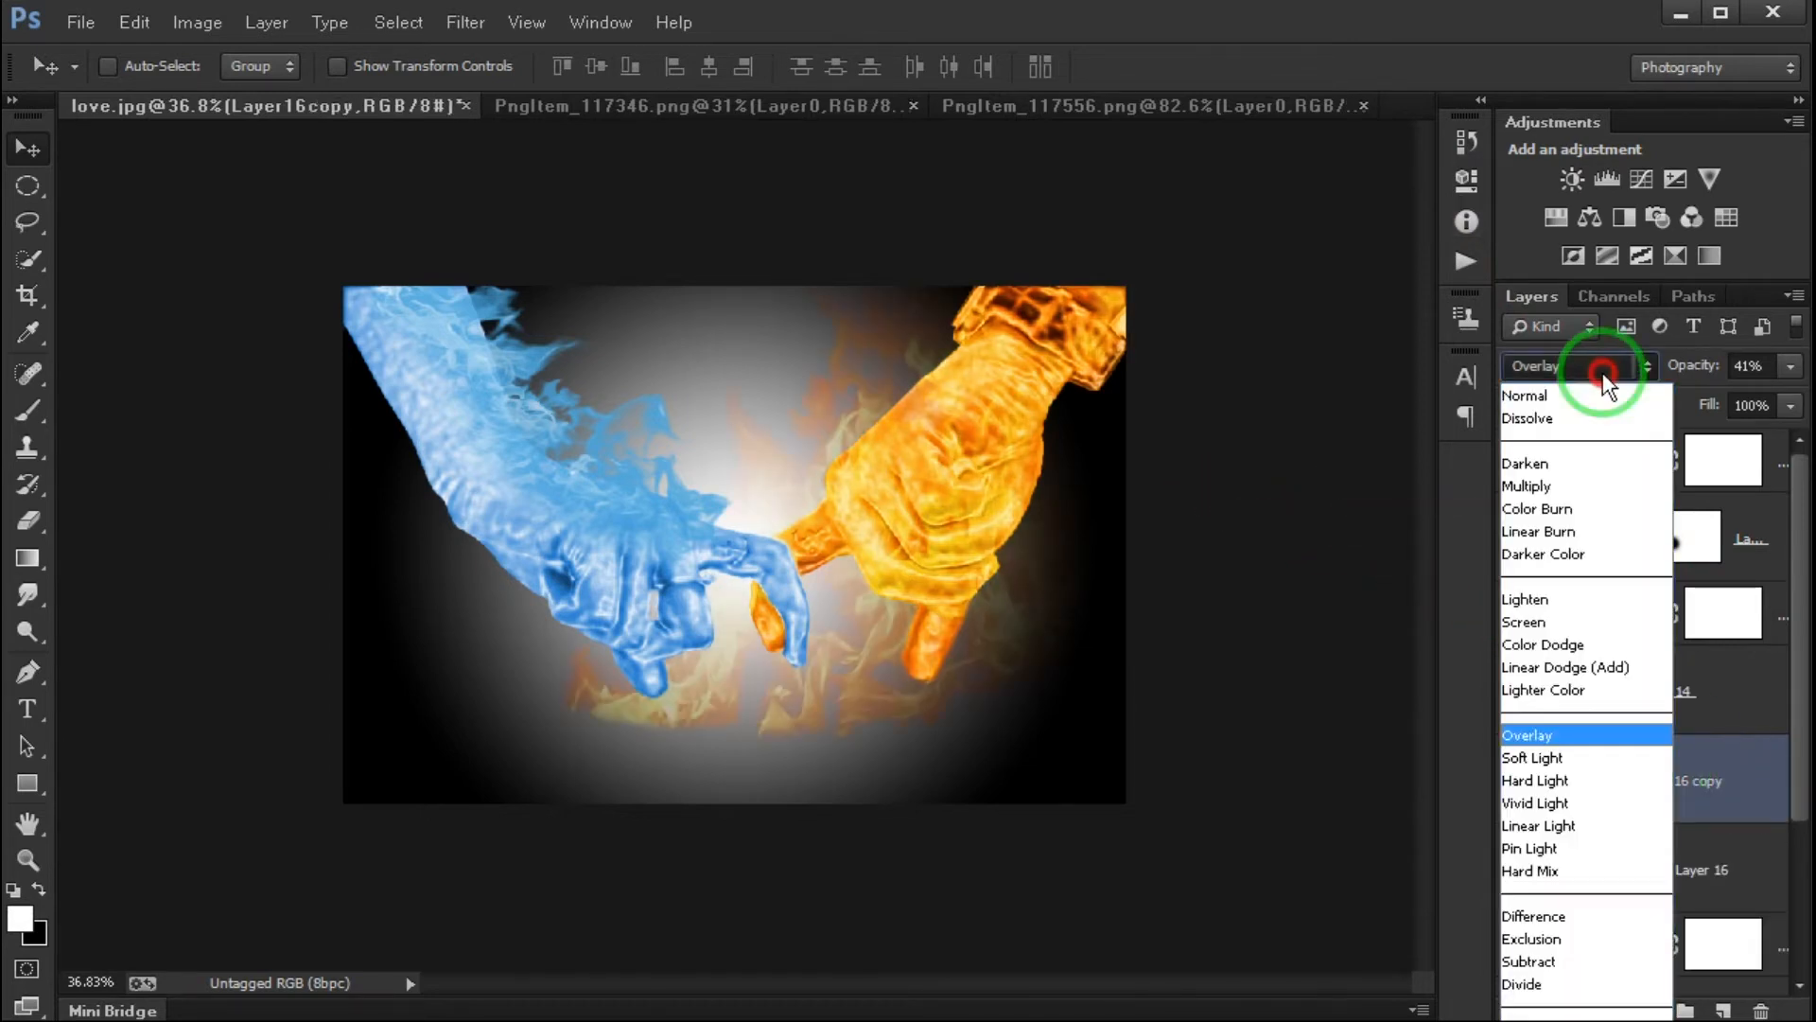
{"action": "left_click", "coordinate": [1583, 394]}
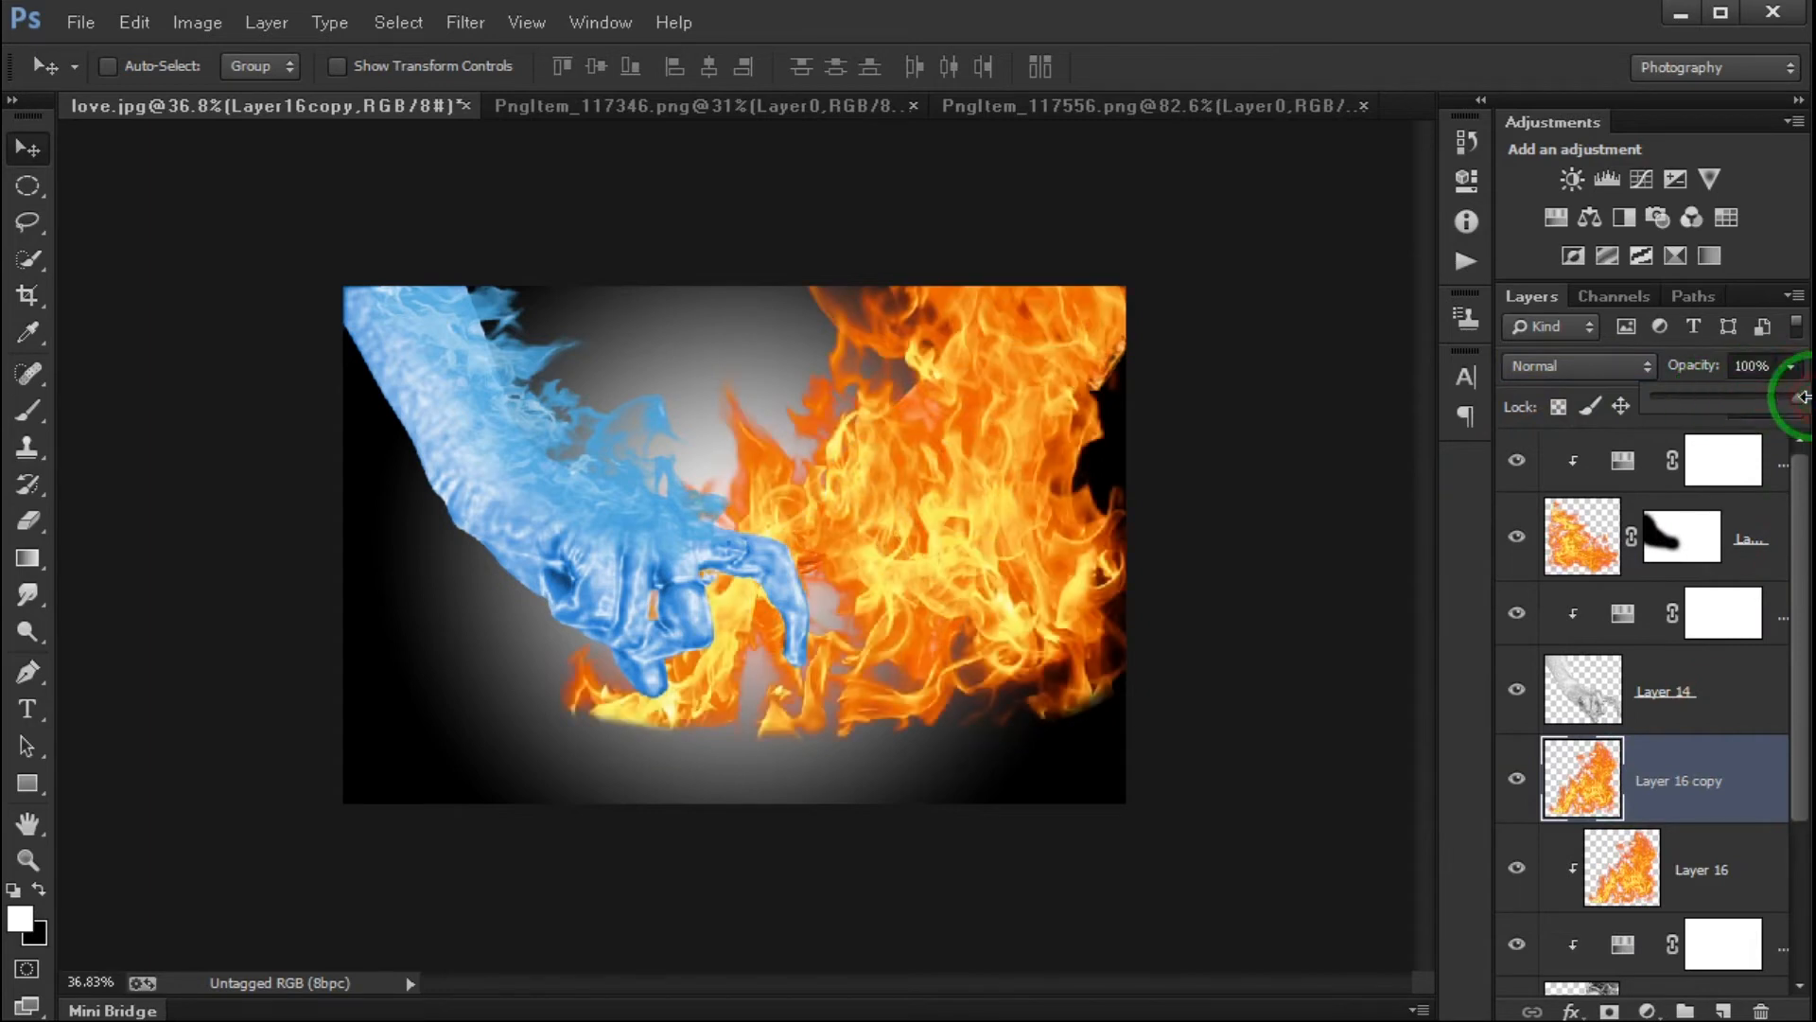
- Shift the Layer 16 copy's flames slightly up over the orange hand and lower the layer's opacity to 50%
{"action": "left_click_drag", "start_coordinate": [1021, 555], "coordinate": [1050, 518]}
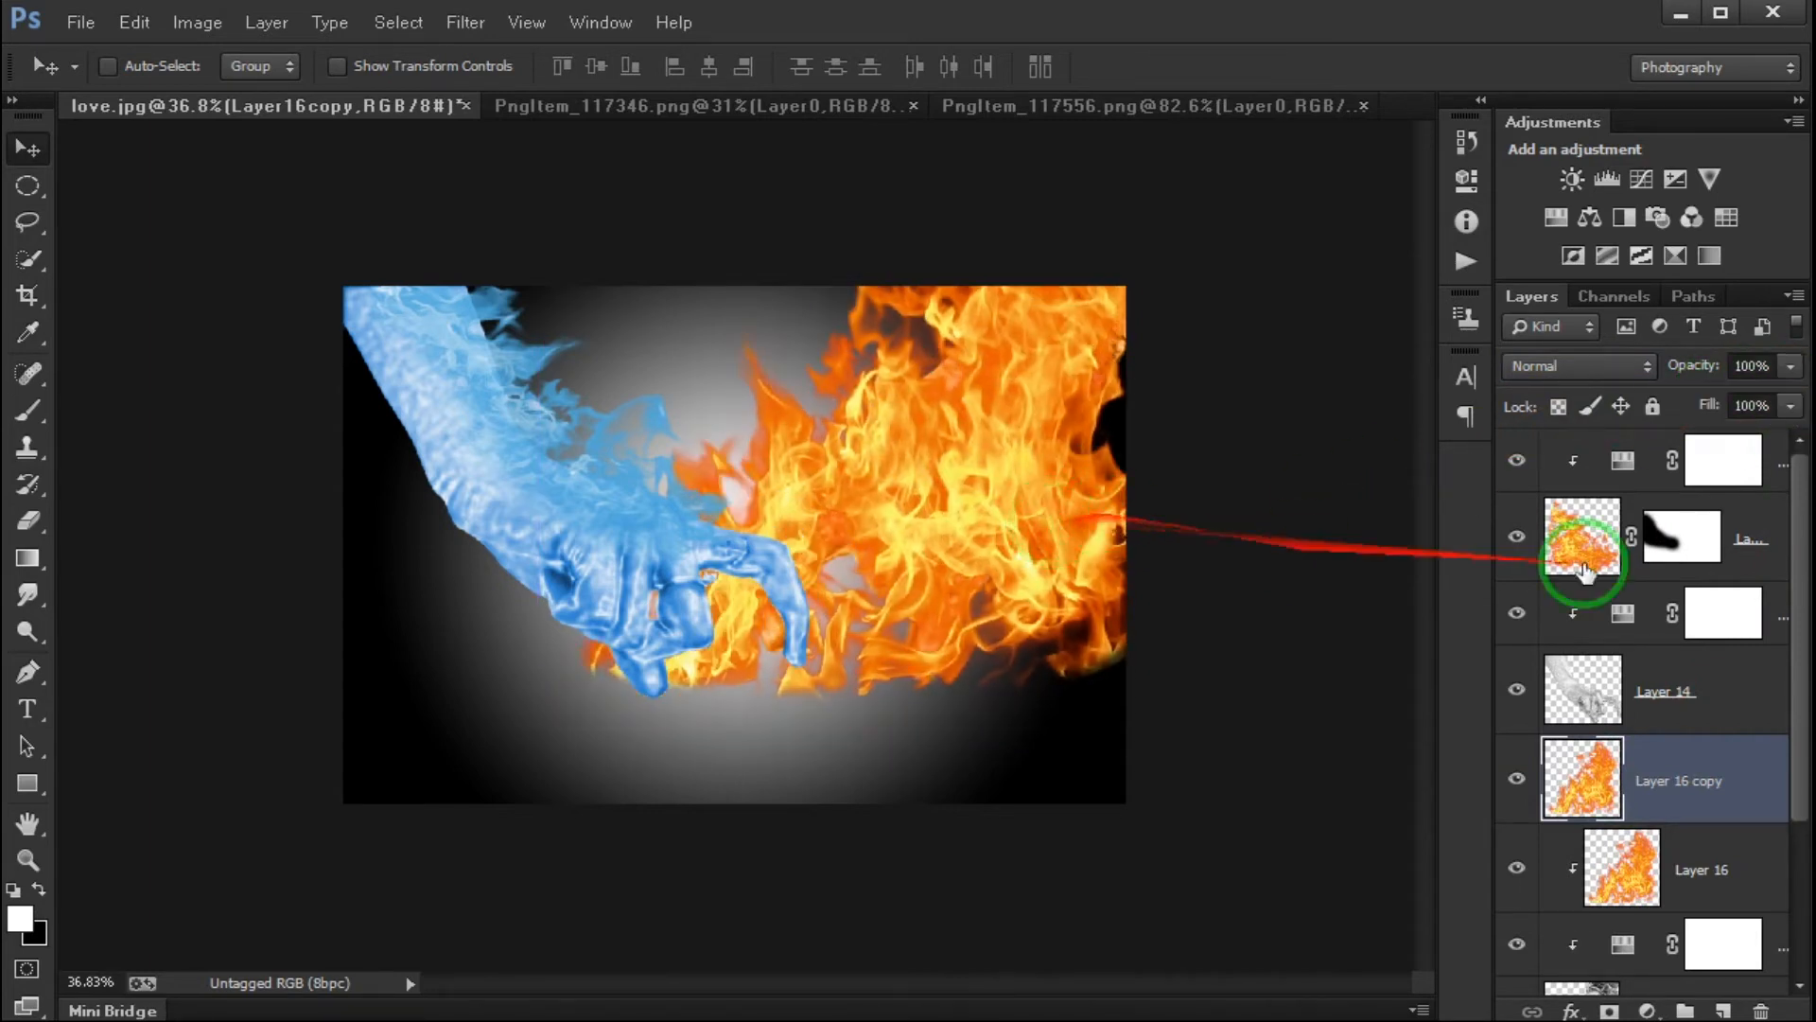
{"action": "left_click_drag", "start_coordinate": [1791, 367], "coordinate": [1716, 401]}
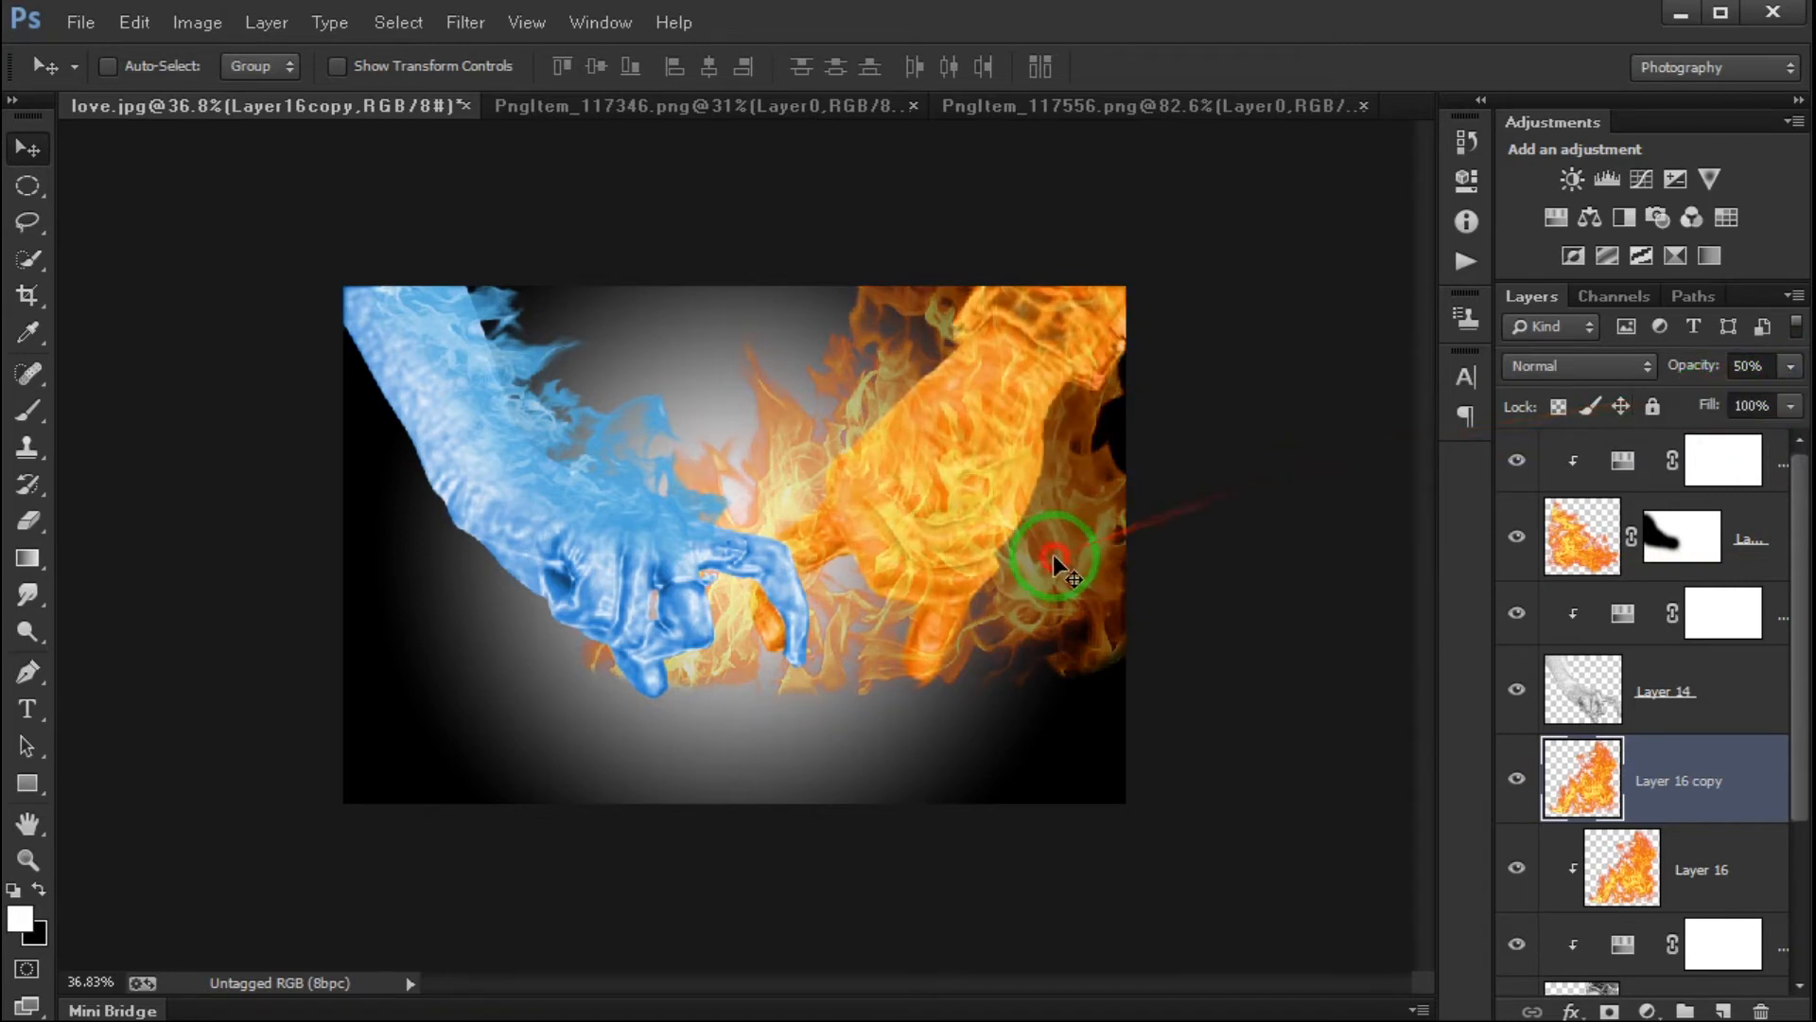
- Reposition, rotate and scale the Layer 16 copy's flames so they rise behind the orange hand
{"action": "left_click_drag", "start_coordinate": [1062, 543], "coordinate": [1082, 532]}
{"action": "key", "text": "ctrl+t"}
{"action": "left_click_drag", "start_coordinate": [1204, 697], "coordinate": [1088, 541]}
{"action": "left_click_drag", "start_coordinate": [1164, 643], "coordinate": [1208, 669]}
{"action": "left_click_drag", "start_coordinate": [1077, 619], "coordinate": [1044, 568]}
{"action": "key", "text": "Return"}
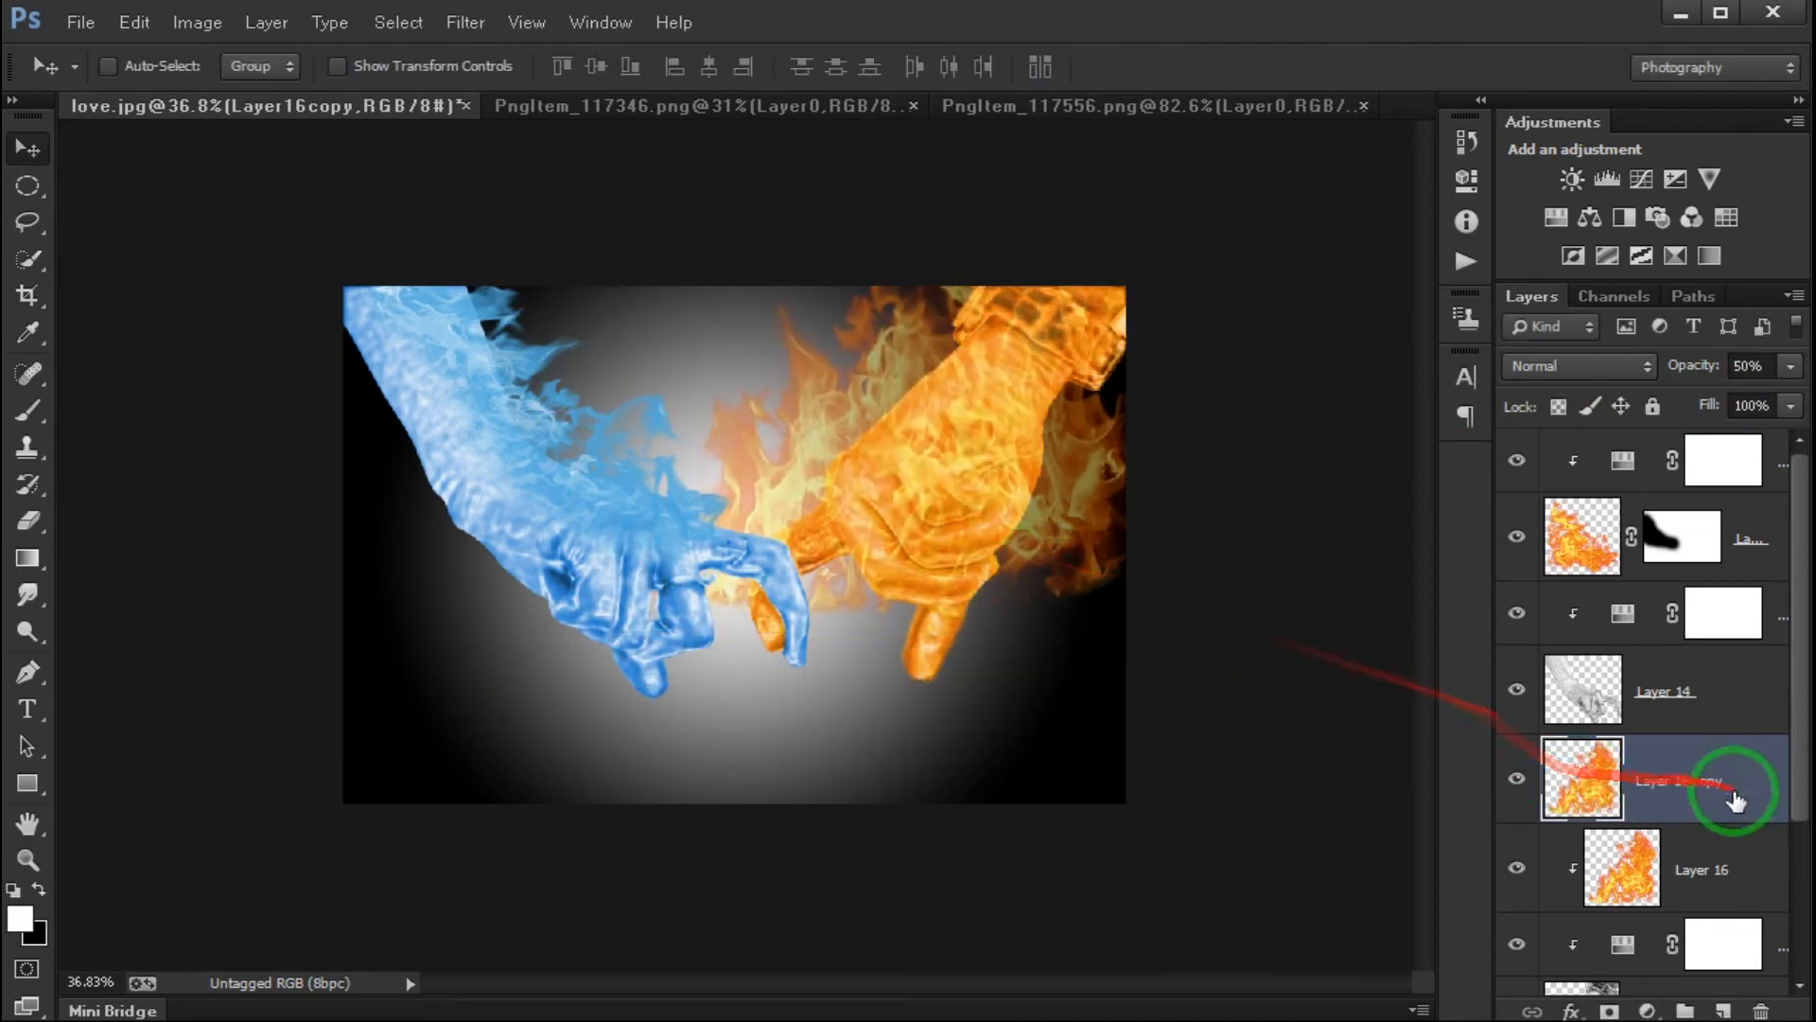
- Add a layer mask to Layer 16 copy and paint black over the orange wrist and hand to hide the flames there
{"action": "left_click", "coordinate": [1609, 1008]}
{"action": "left_click", "coordinate": [28, 410]}
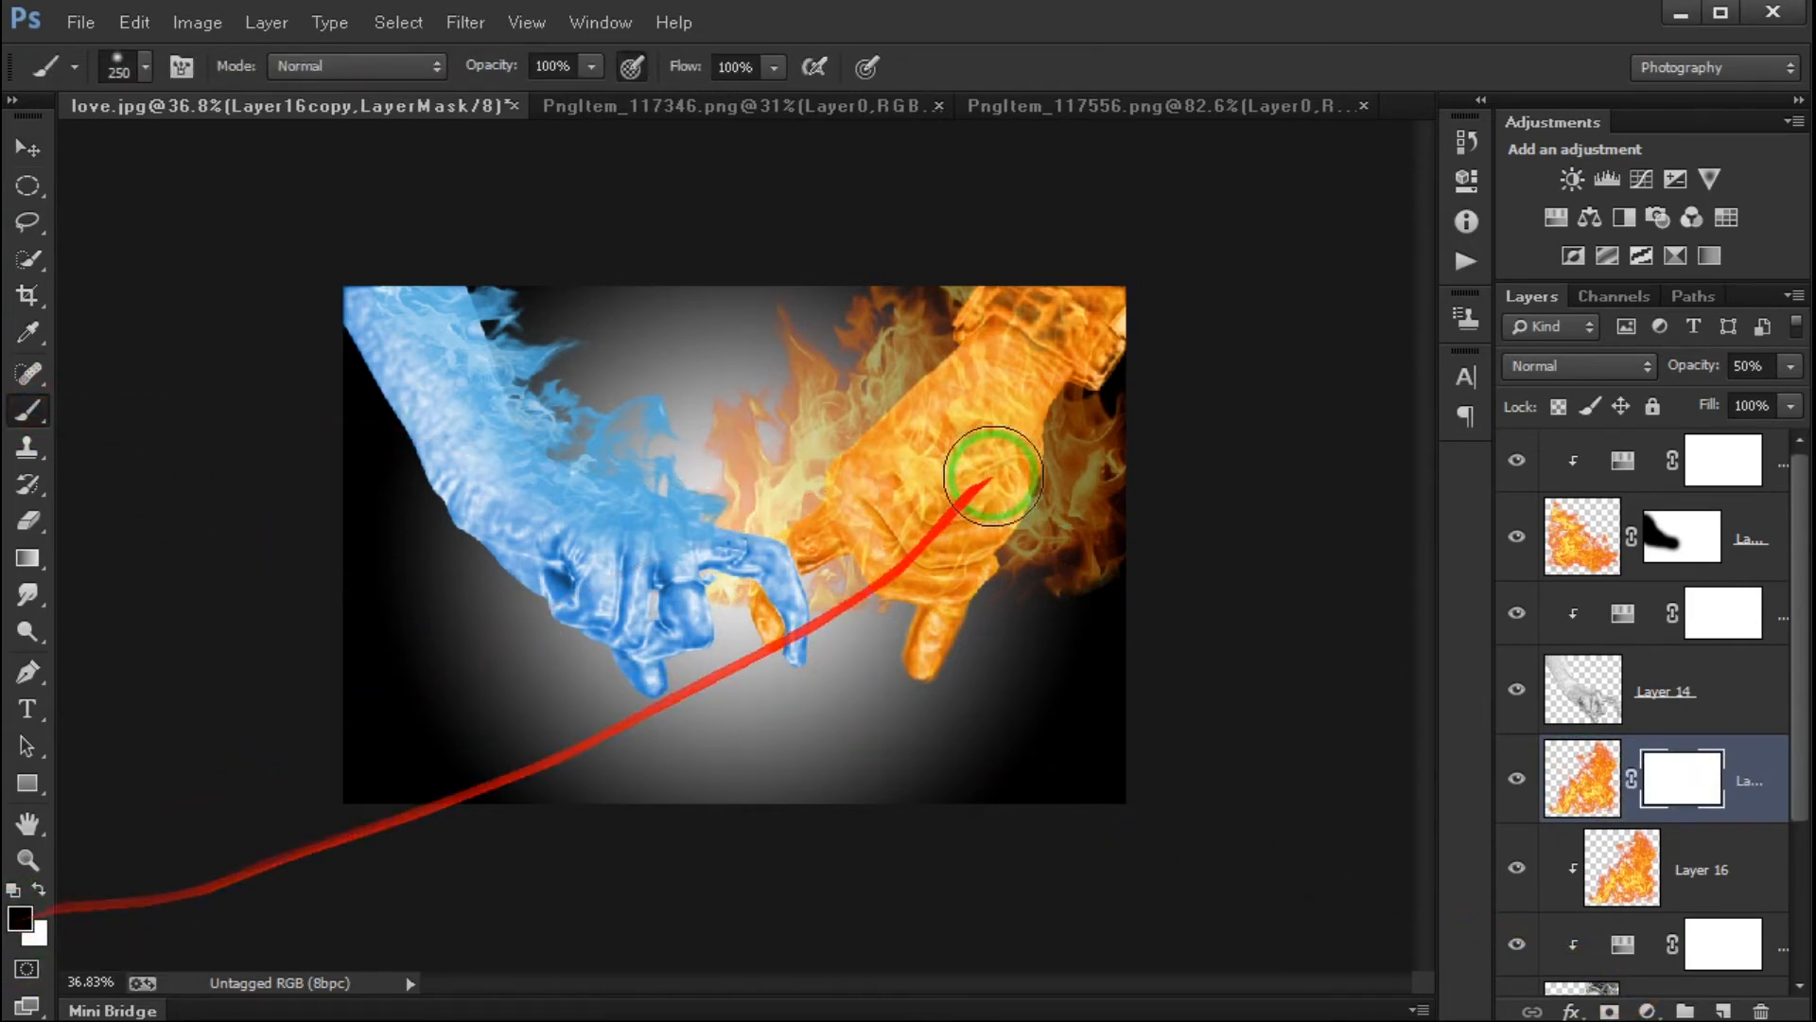
{"action": "mouse_move", "coordinate": [1070, 414]}
{"action": "left_mouse_down"}
{"action": "mouse_move", "coordinate": [1061, 329]}
{"action": "mouse_move", "coordinate": [1016, 357]}
{"action": "mouse_move", "coordinate": [925, 523]}
{"action": "mouse_move", "coordinate": [835, 537]}
{"action": "mouse_move", "coordinate": [1022, 362]}
{"action": "left_mouse_up"}
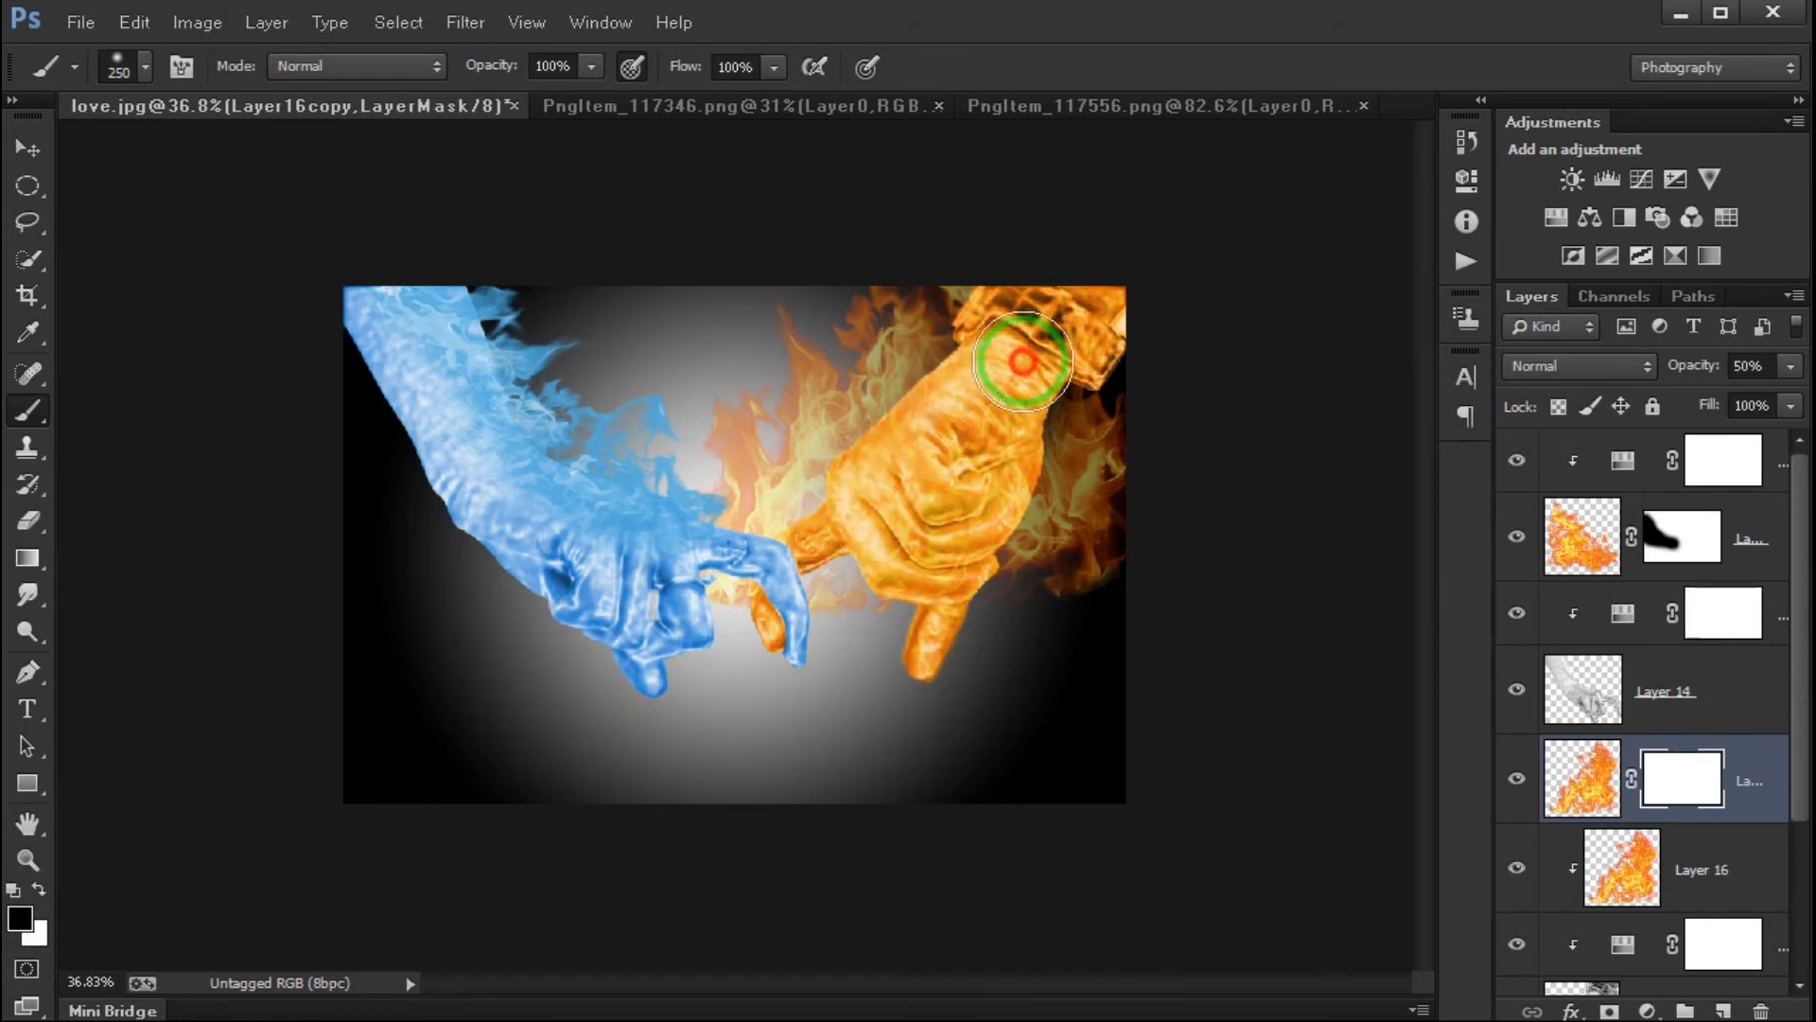
{"action": "key", "text": "ctrl+z"}
{"action": "scroll", "coordinate": [986, 395], "scroll_direction": "up", "scroll_amount": 4}
{"action": "left_click_drag", "start_coordinate": [1042, 376], "coordinate": [984, 378]}
{"action": "mouse_move", "coordinate": [1086, 366]}
{"action": "left_mouse_down"}
{"action": "mouse_move", "coordinate": [1113, 308]}
{"action": "mouse_move", "coordinate": [1060, 314]}
{"action": "mouse_move", "coordinate": [980, 444]}
{"action": "mouse_move", "coordinate": [1019, 488]}
{"action": "mouse_move", "coordinate": [1118, 410]}
{"action": "mouse_move", "coordinate": [1153, 258]}
{"action": "mouse_move", "coordinate": [1210, 175]}
{"action": "mouse_move", "coordinate": [1184, 221]}
{"action": "mouse_move", "coordinate": [1230, 180]}
{"action": "mouse_move", "coordinate": [962, 542]}
{"action": "mouse_move", "coordinate": [926, 580]}
{"action": "mouse_move", "coordinate": [874, 543]}
{"action": "mouse_move", "coordinate": [863, 599]}
{"action": "mouse_move", "coordinate": [933, 623]}
{"action": "mouse_move", "coordinate": [905, 612]}
{"action": "mouse_move", "coordinate": [1118, 437]}
{"action": "mouse_move", "coordinate": [1060, 594]}
{"action": "left_mouse_up"}
{"action": "mouse_move", "coordinate": [1110, 493]}
{"action": "left_mouse_down"}
{"action": "mouse_move", "coordinate": [1207, 217]}
{"action": "mouse_move", "coordinate": [1185, 198]}
{"action": "mouse_move", "coordinate": [1134, 203]}
{"action": "mouse_move", "coordinate": [1006, 512]}
{"action": "left_mouse_up"}
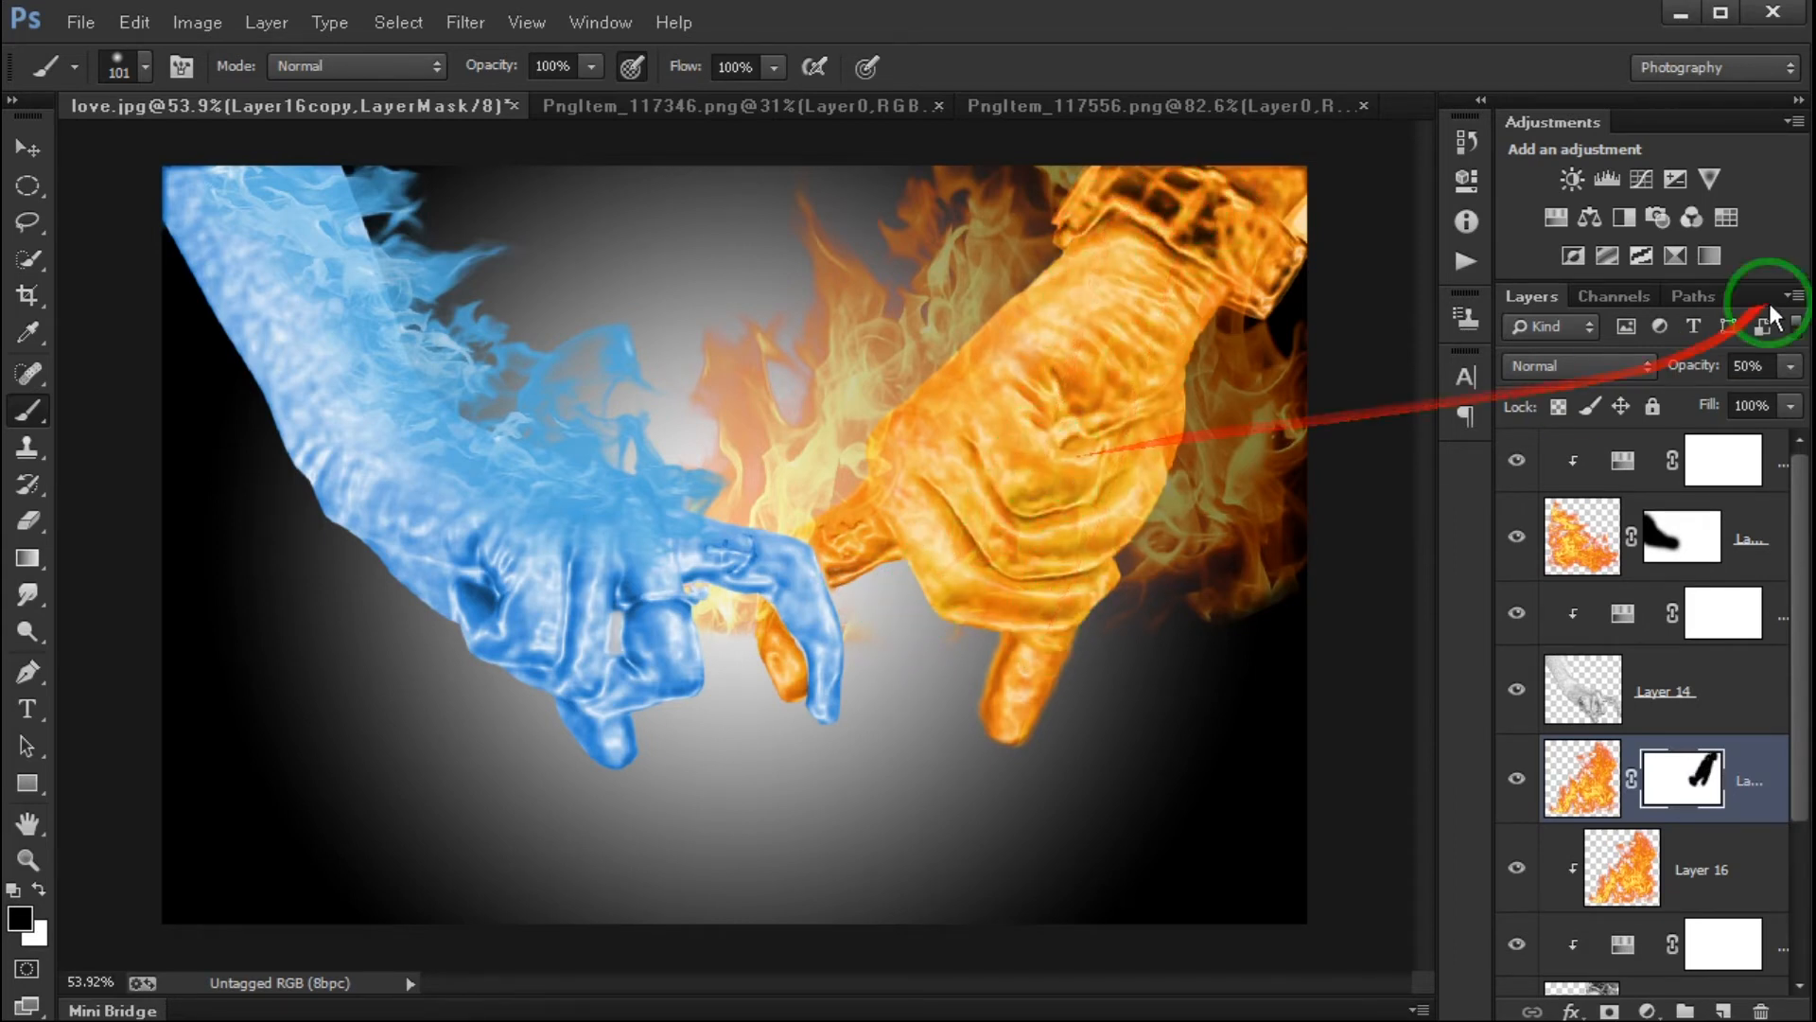
- Raise Layer 16 copy's opacity to 74%
{"action": "left_click", "coordinate": [1787, 366]}
{"action": "mouse_move", "coordinate": [1739, 392]}
{"action": "left_mouse_down"}
{"action": "mouse_move", "coordinate": [1788, 394]}
{"action": "mouse_move", "coordinate": [1740, 400]}
{"action": "mouse_move", "coordinate": [1760, 401]}
{"action": "left_mouse_up"}
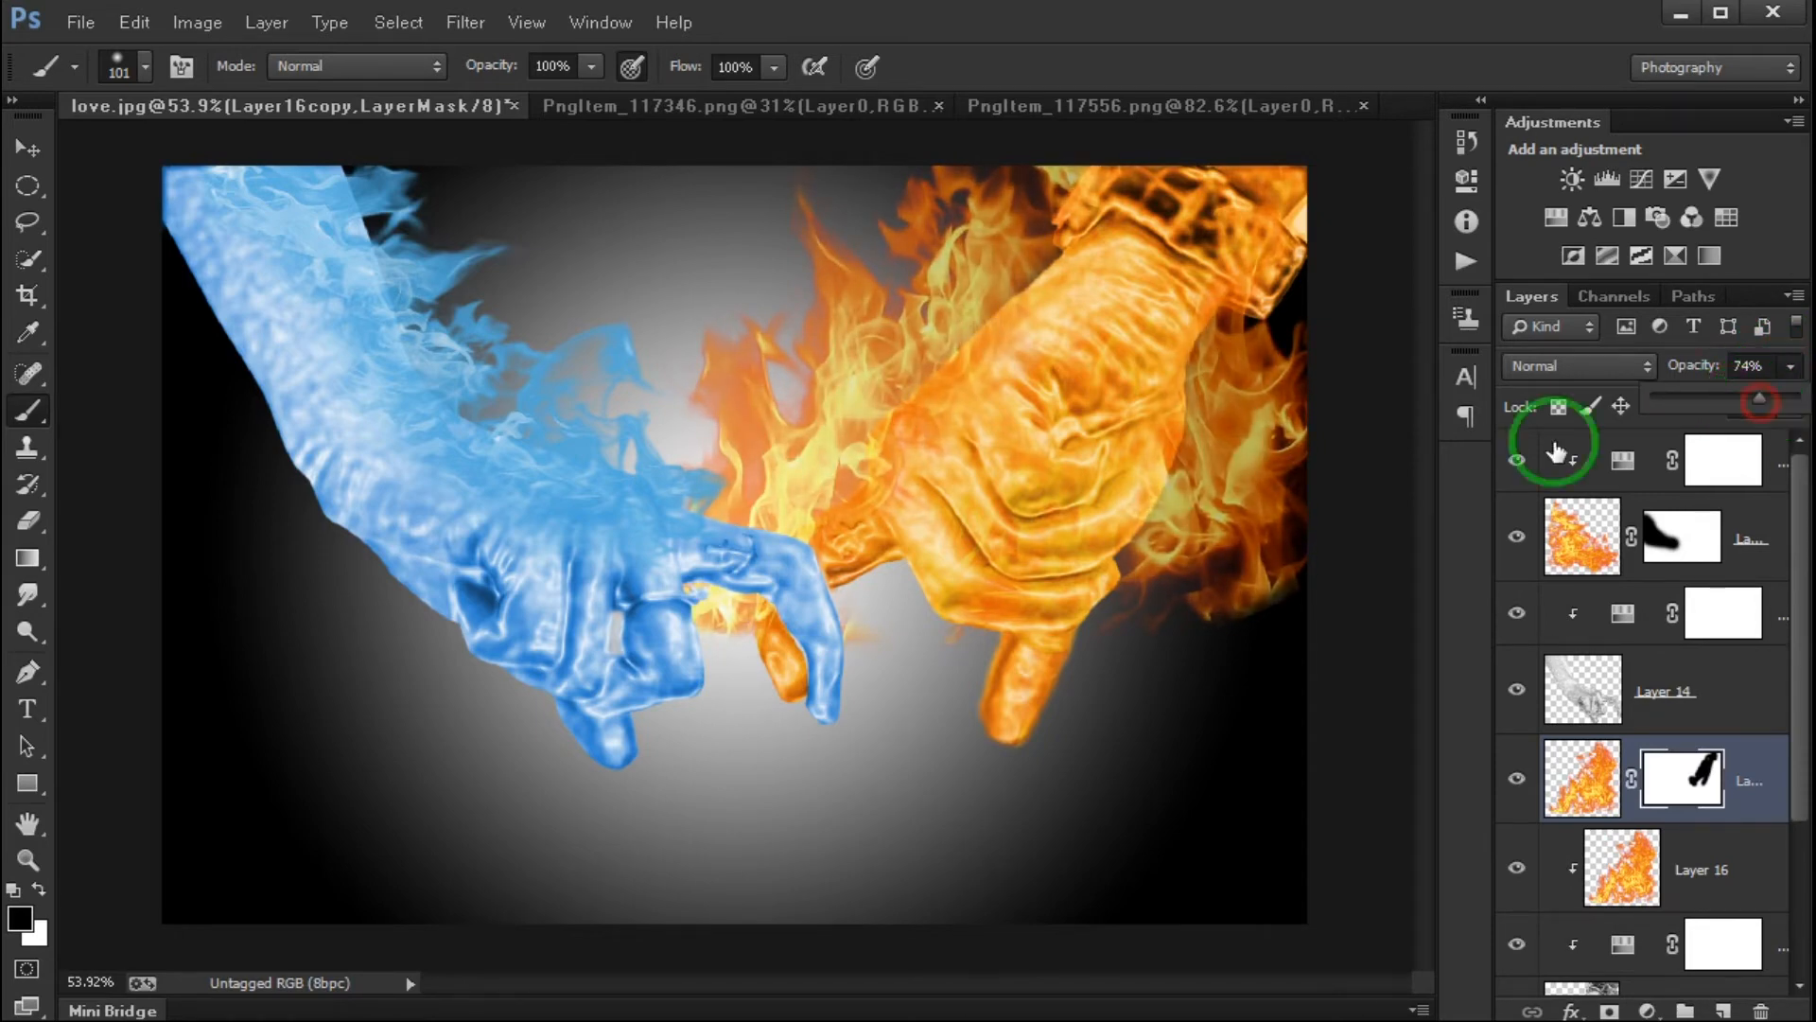
{"action": "scroll", "coordinate": [858, 546], "scroll_direction": "down", "scroll_amount": 3}
{"action": "scroll", "coordinate": [858, 547], "scroll_direction": "down", "scroll_amount": 1}
{"action": "scroll", "coordinate": [770, 520], "scroll_direction": "up", "scroll_amount": 3}
{"action": "scroll", "coordinate": [799, 515], "scroll_direction": "down", "scroll_amount": 1}
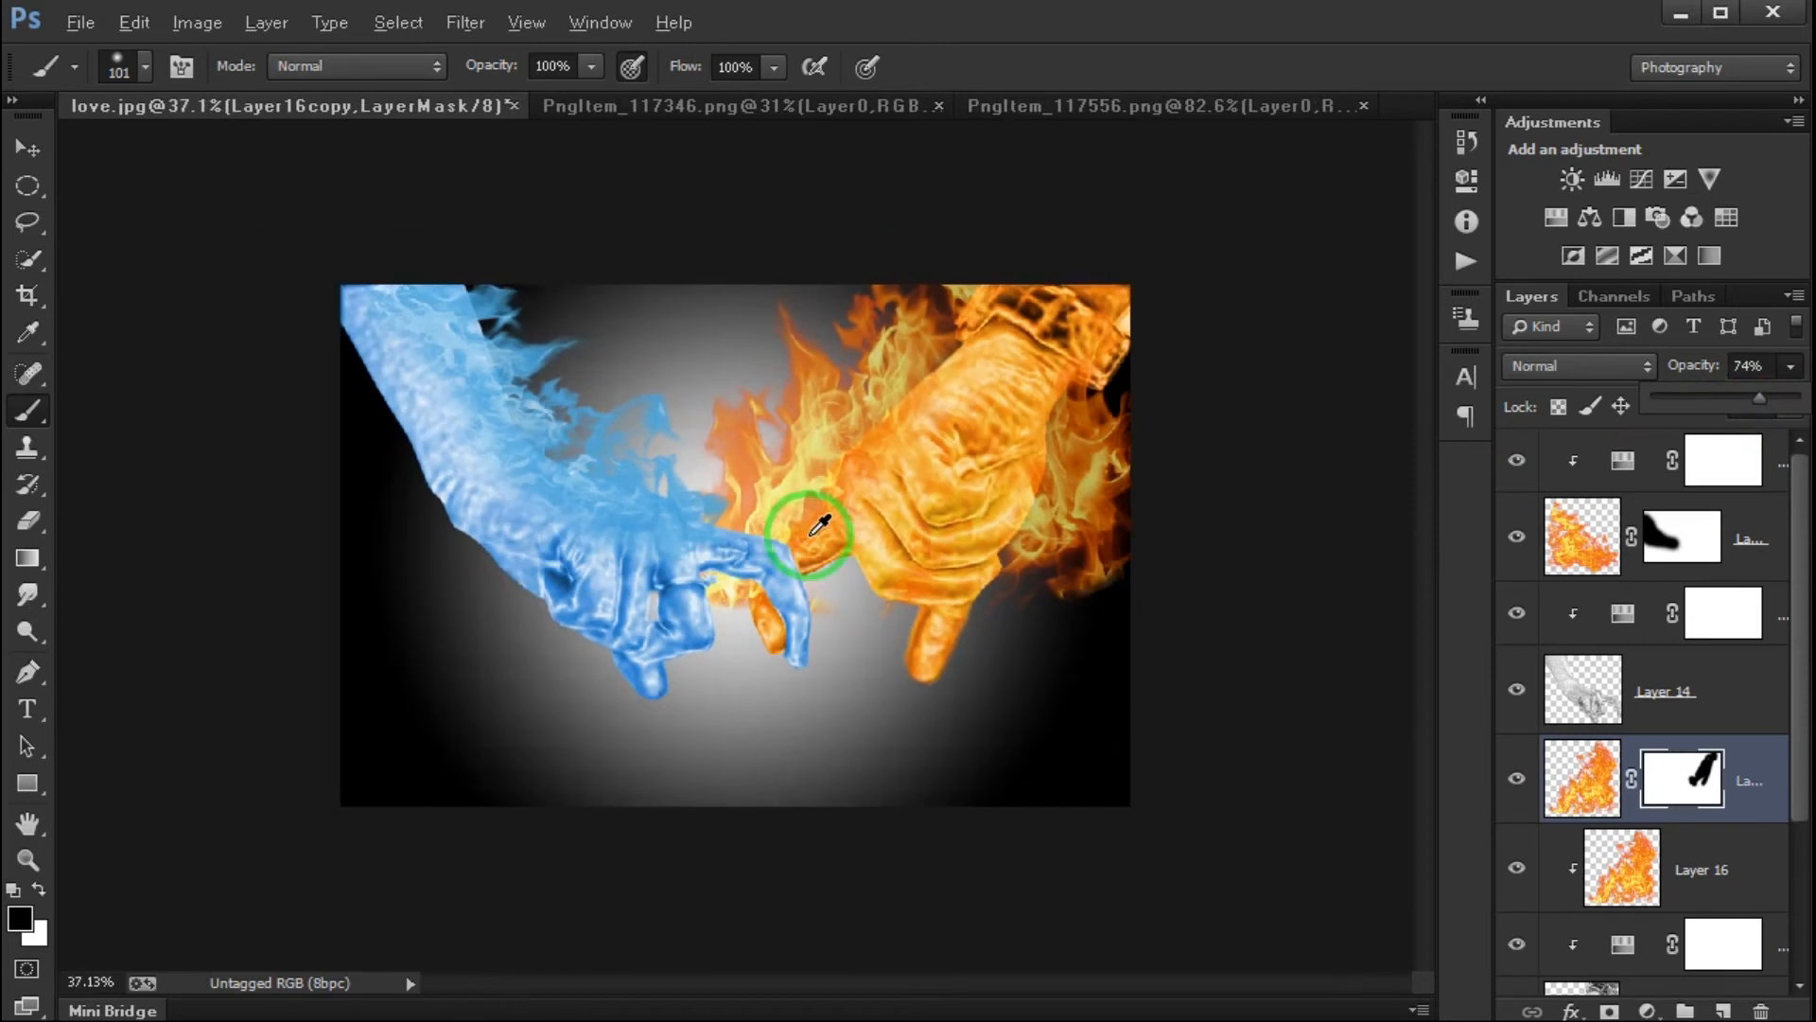
{"action": "scroll", "coordinate": [858, 596], "scroll_direction": "up", "scroll_amount": 1}
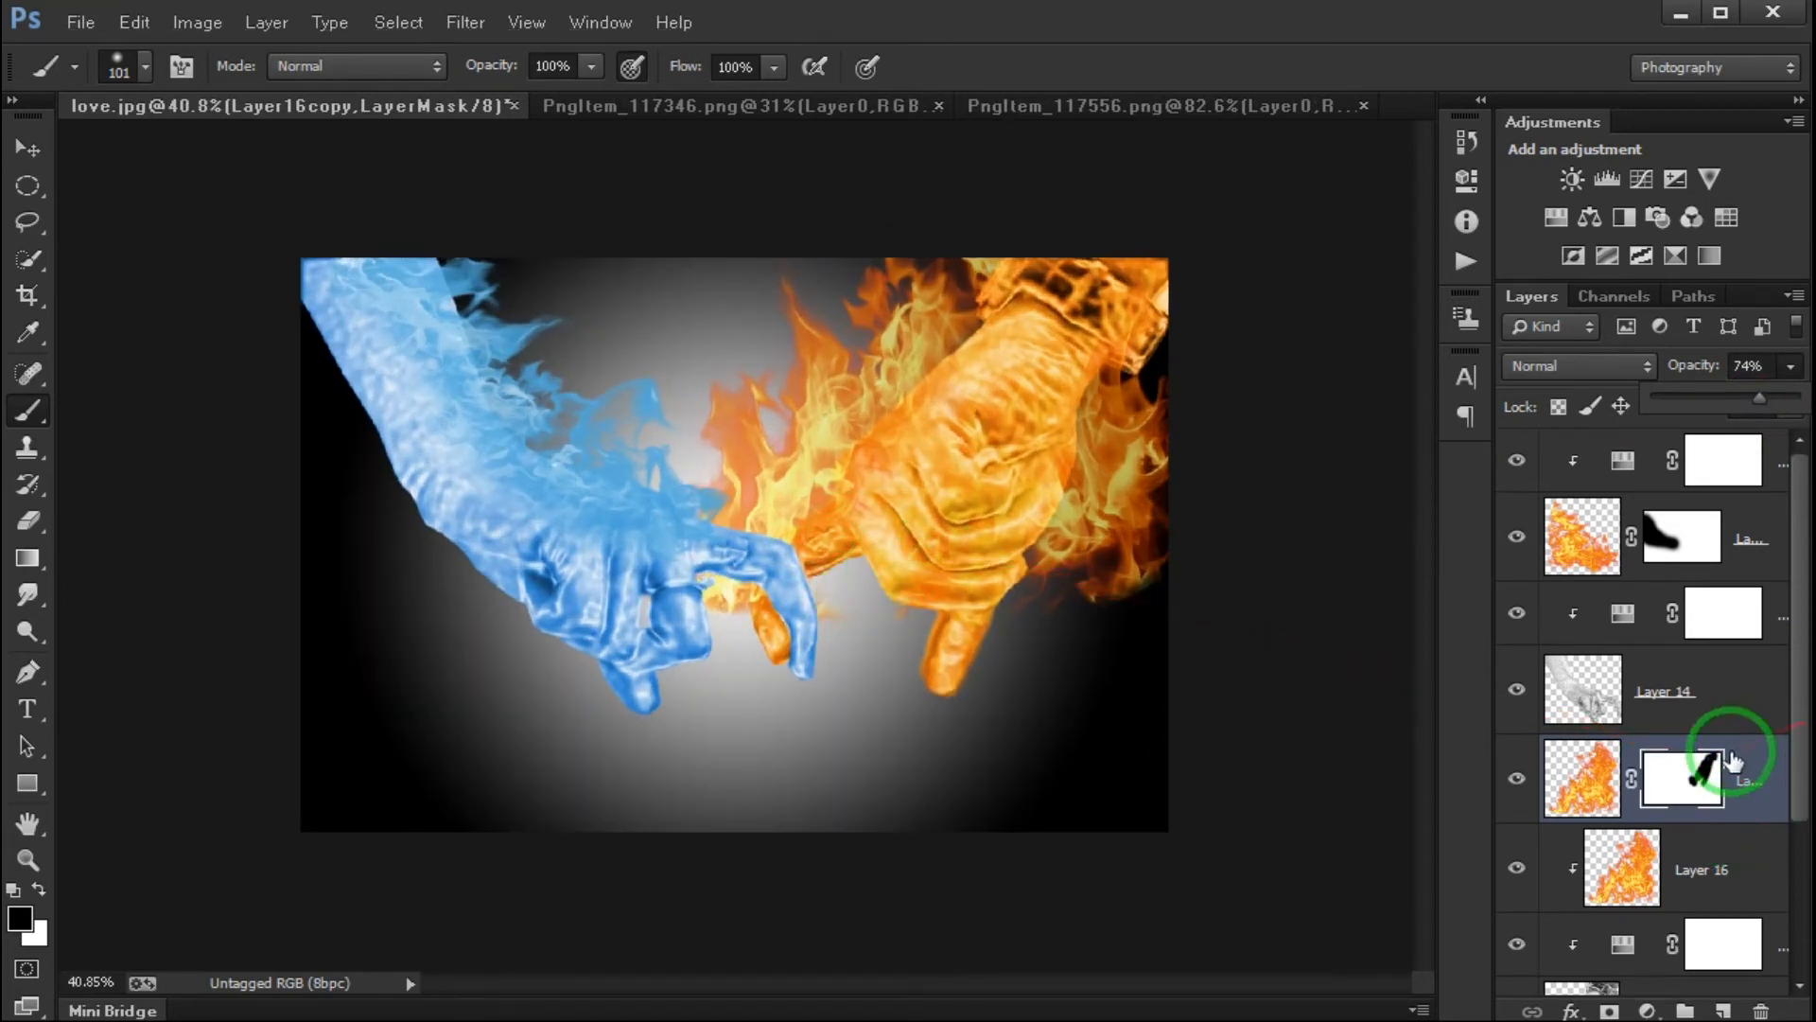
- Apply Bevel & Emboss with Texture to the gradient fill layer, setting the texture scale to 239% and depth to +103%
{"action": "scroll", "coordinate": [1732, 759], "scroll_direction": "down", "scroll_amount": 3}
{"action": "left_click", "coordinate": [1761, 880]}
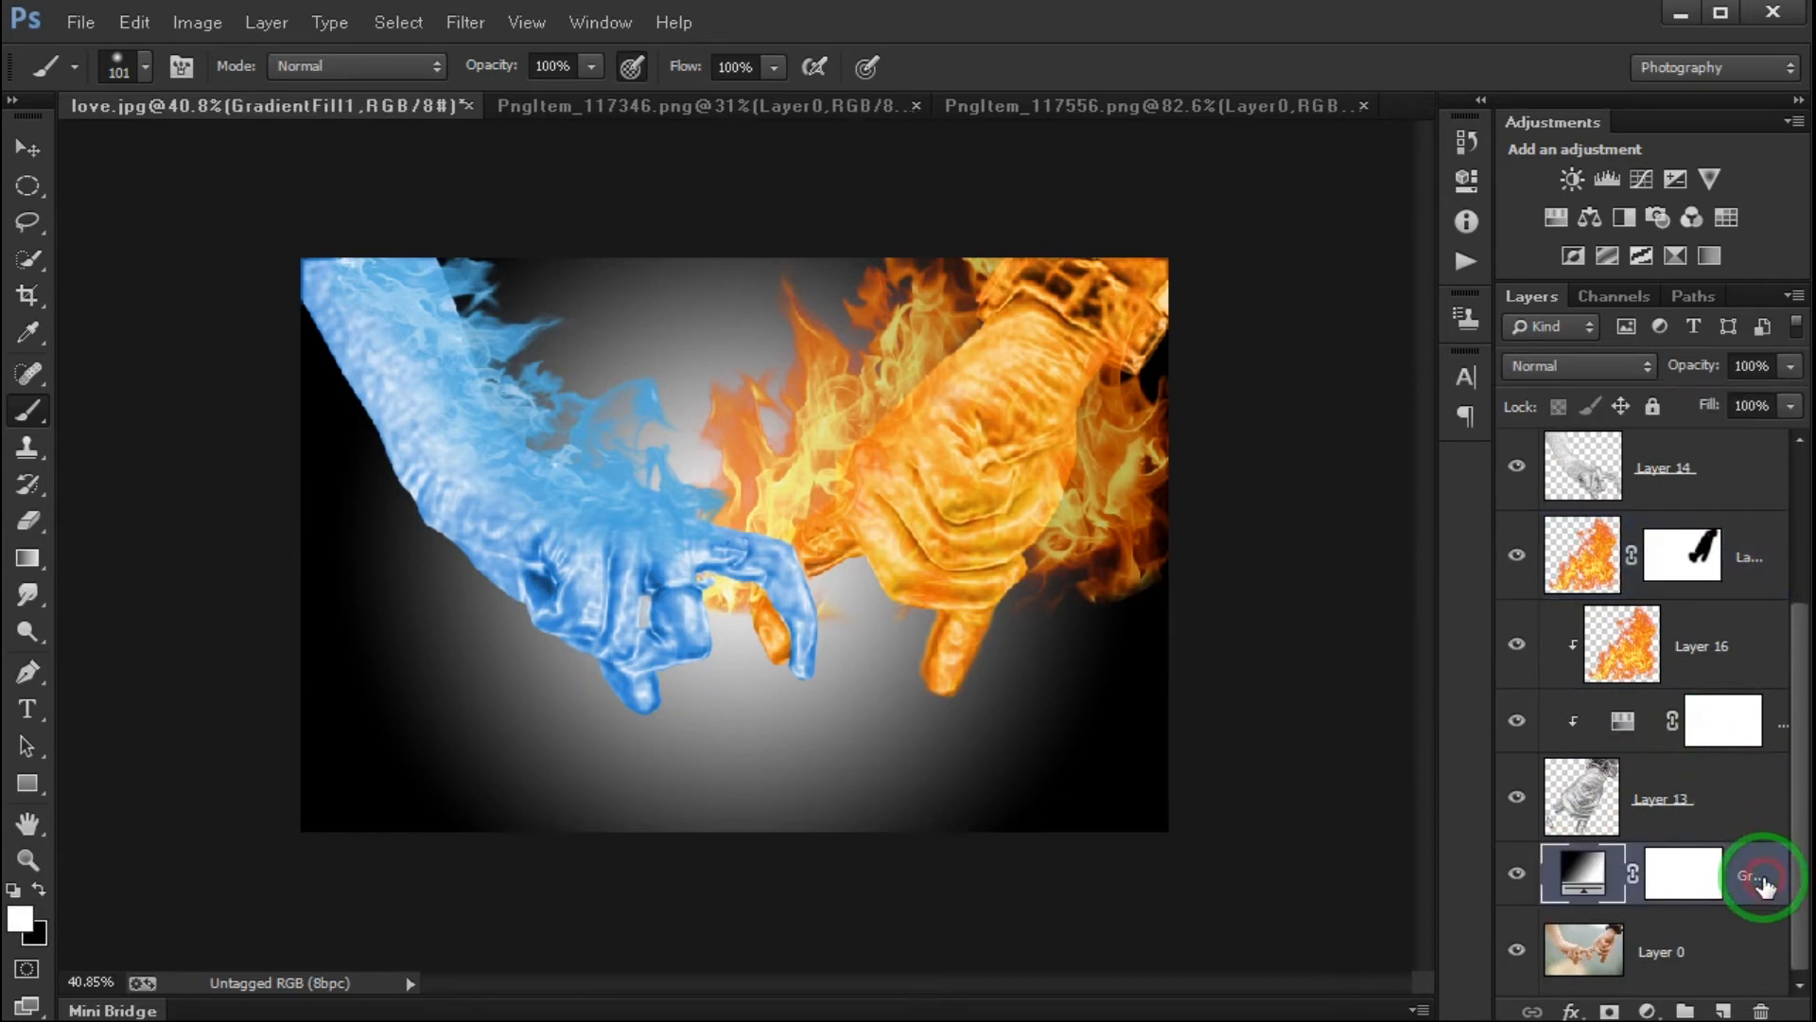
{"action": "right_click", "coordinate": [1762, 880]}
{"action": "left_click", "coordinate": [1601, 276]}
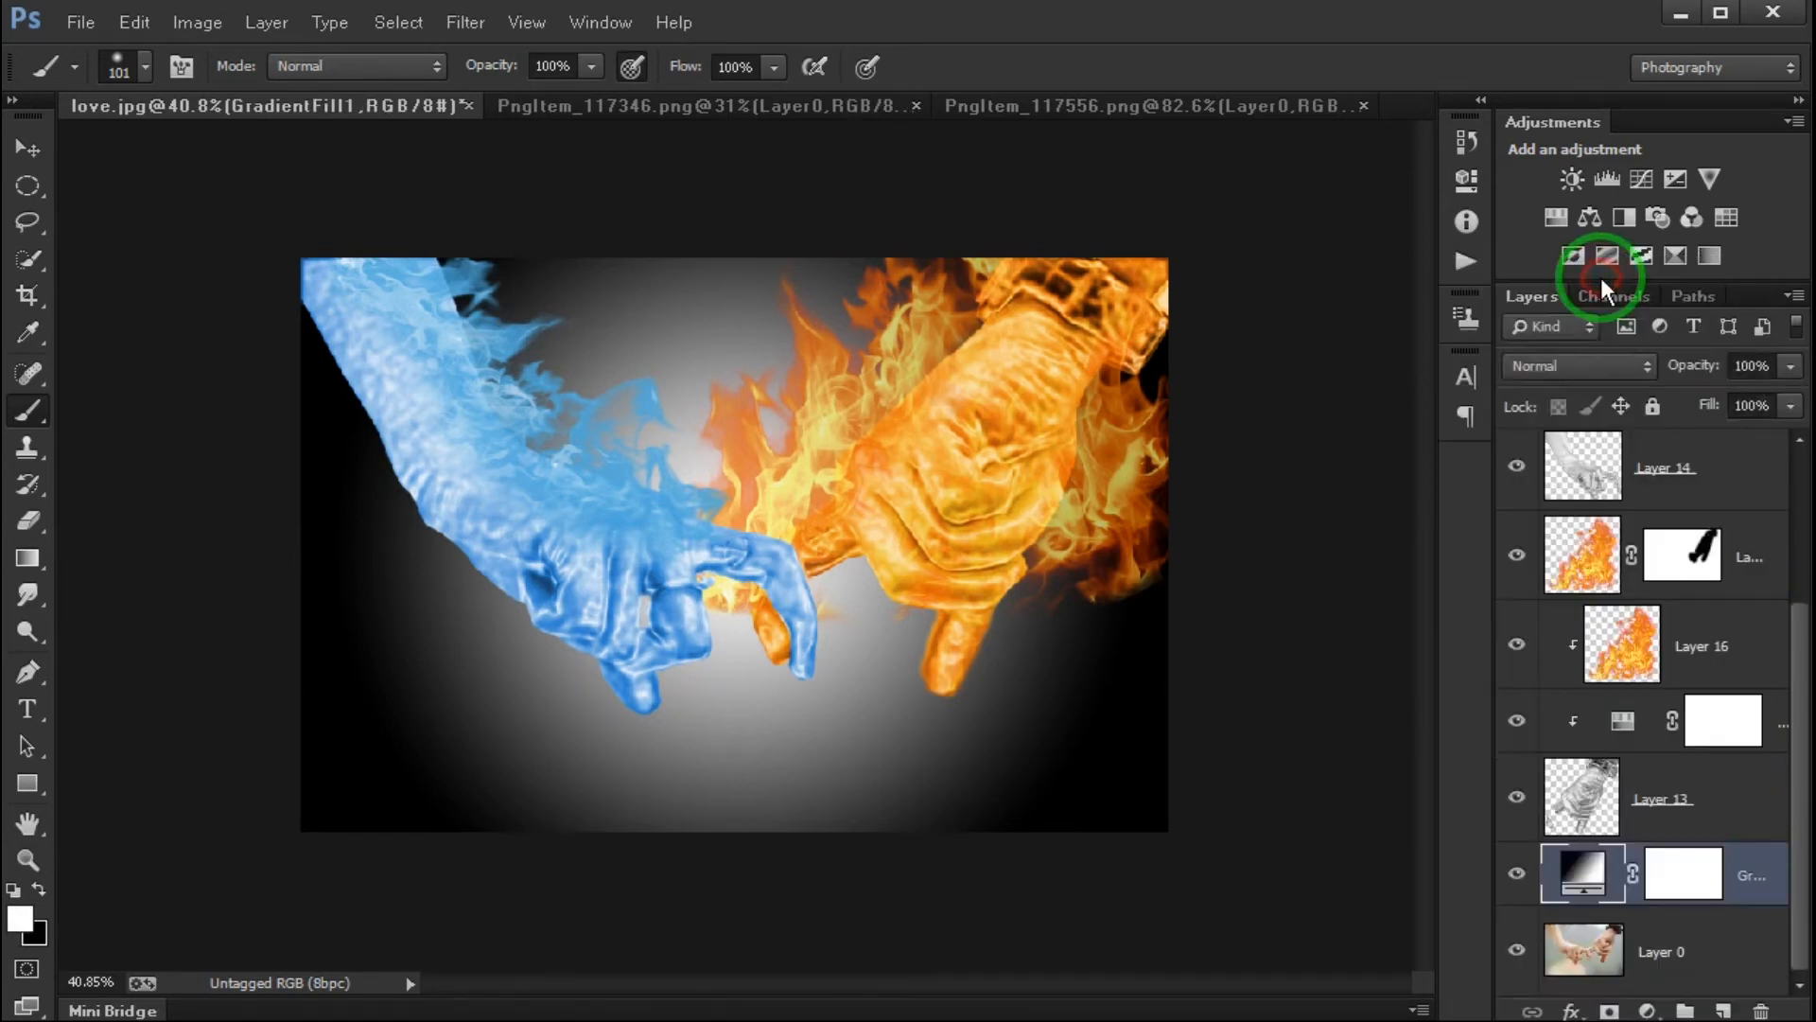
{"action": "left_click_drag", "start_coordinate": [1390, 565], "coordinate": [1582, 189]}
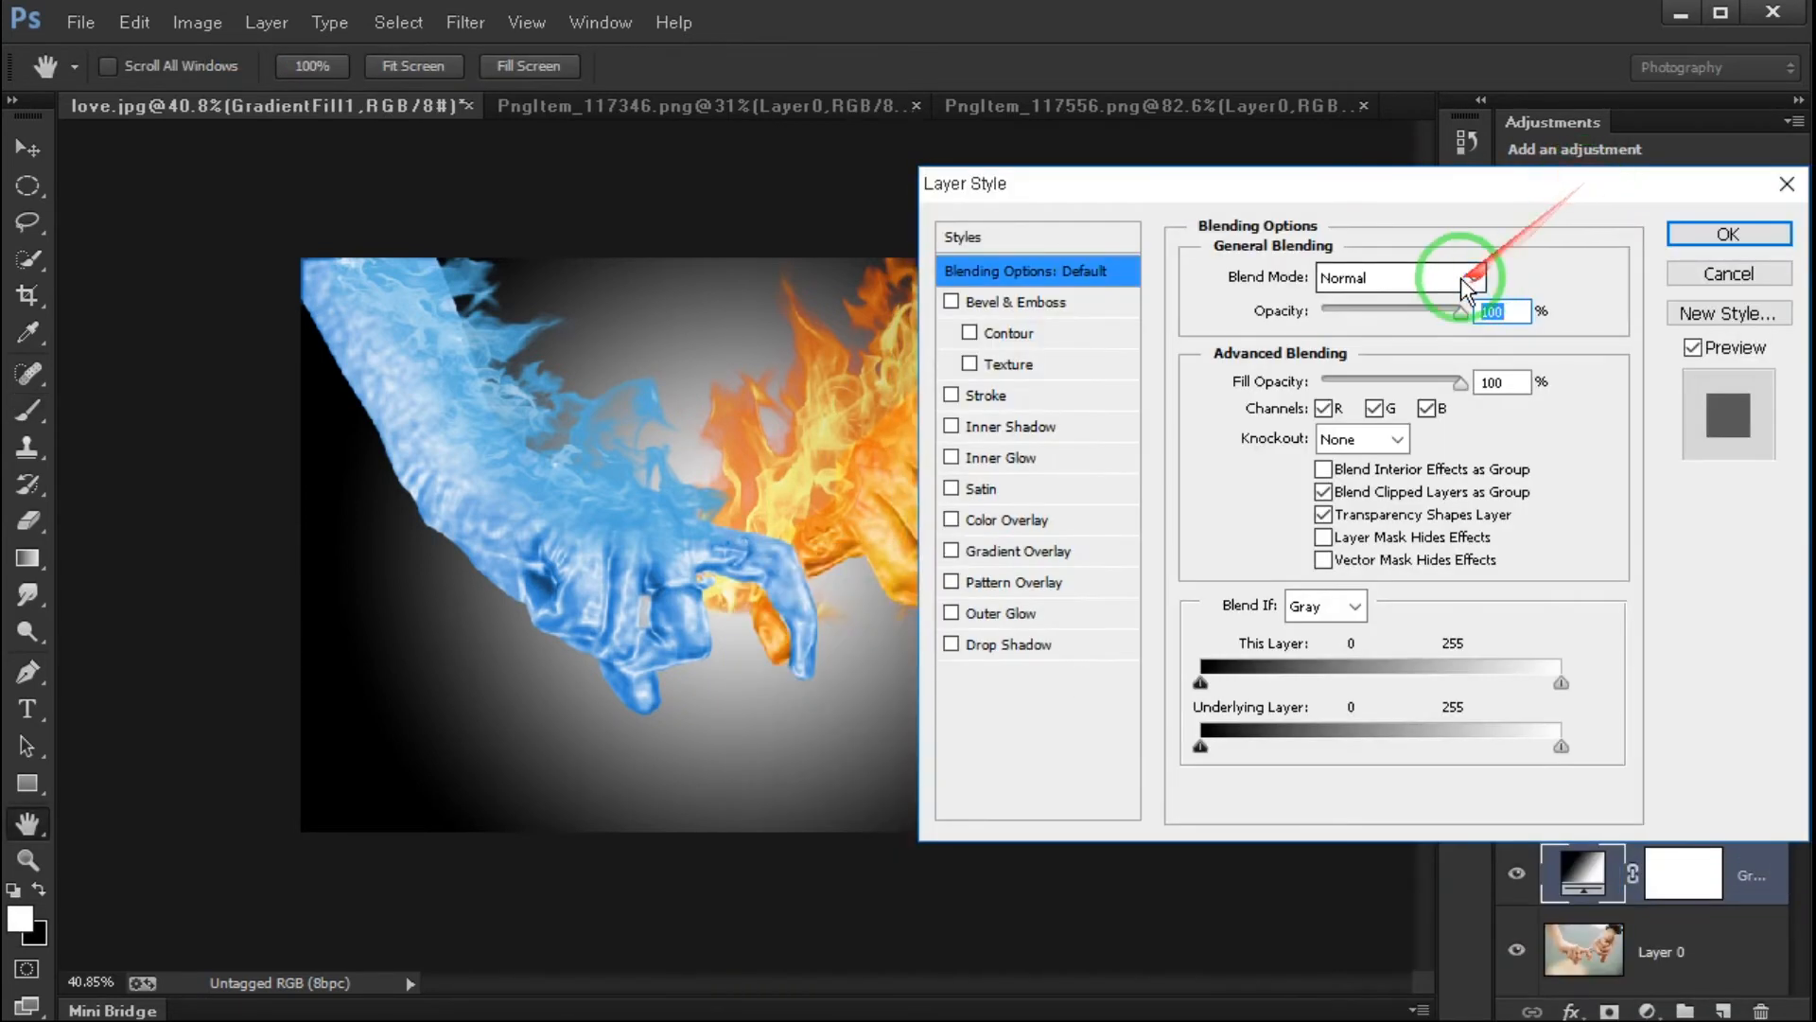
{"action": "left_click_drag", "start_coordinate": [1269, 379], "coordinate": [1439, 395]}
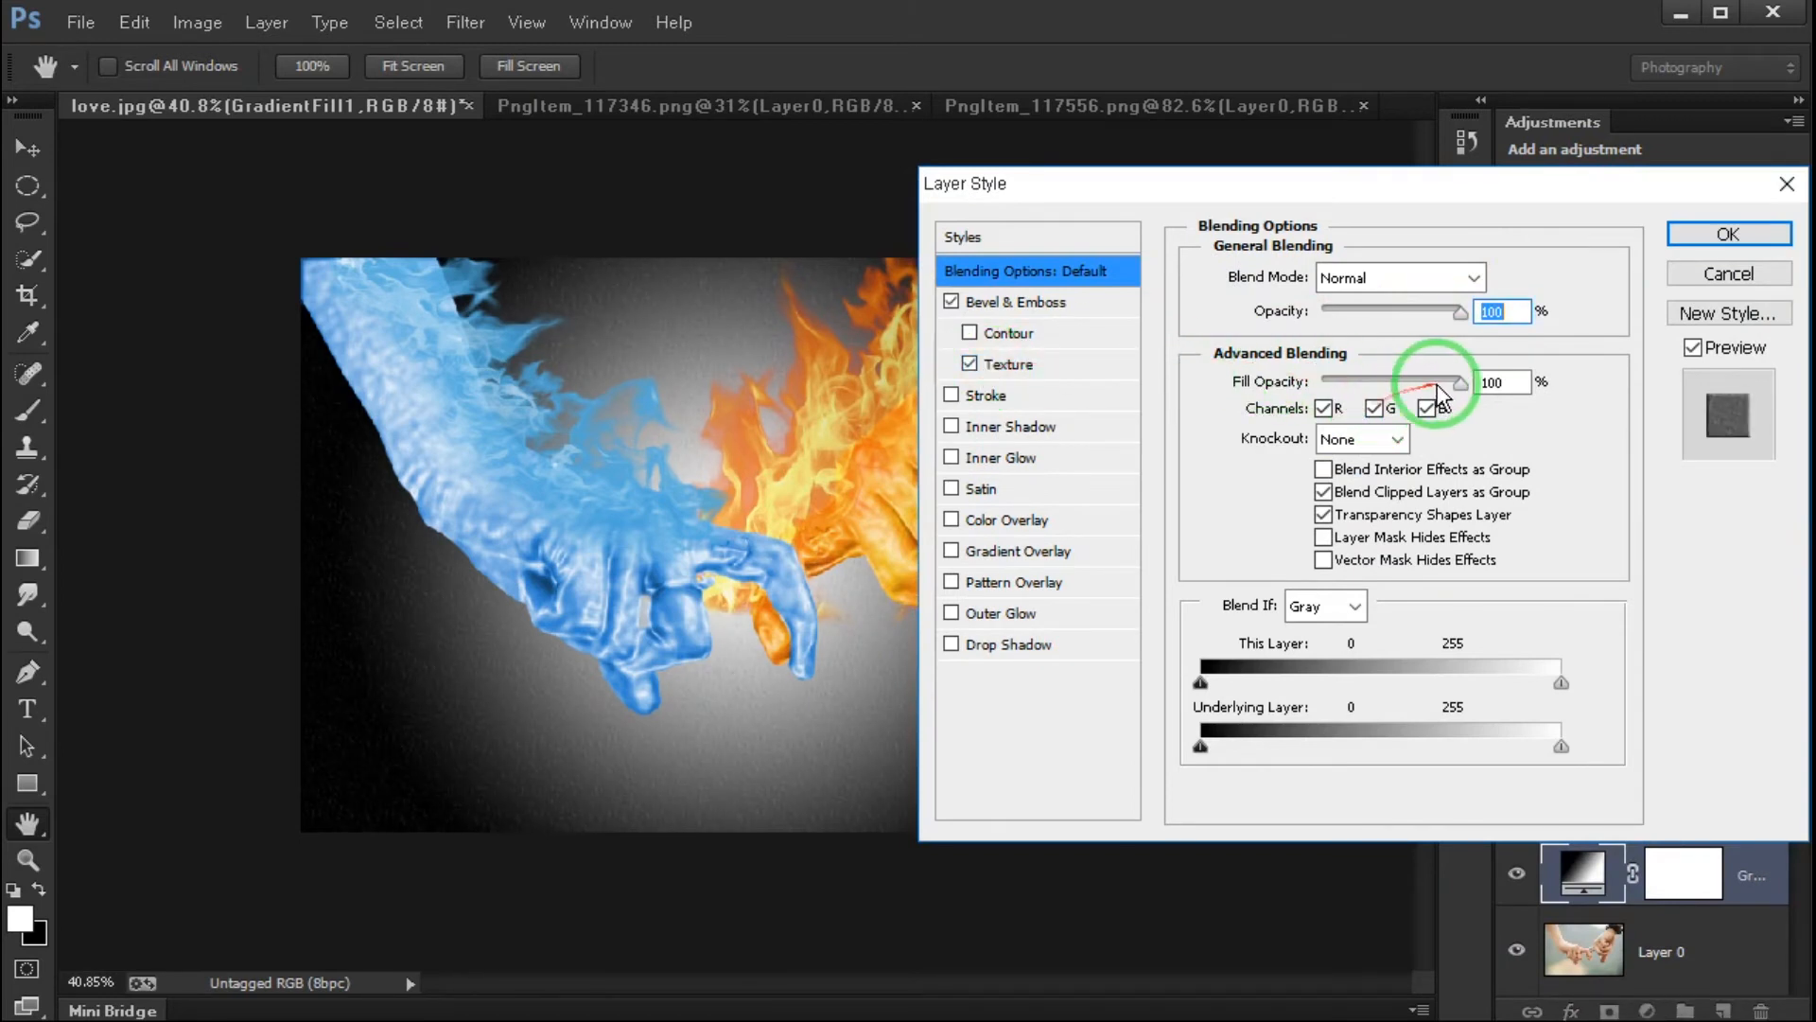
{"action": "left_click", "coordinate": [1009, 363]}
{"action": "left_click_drag", "start_coordinate": [1310, 371], "coordinate": [1369, 397]}
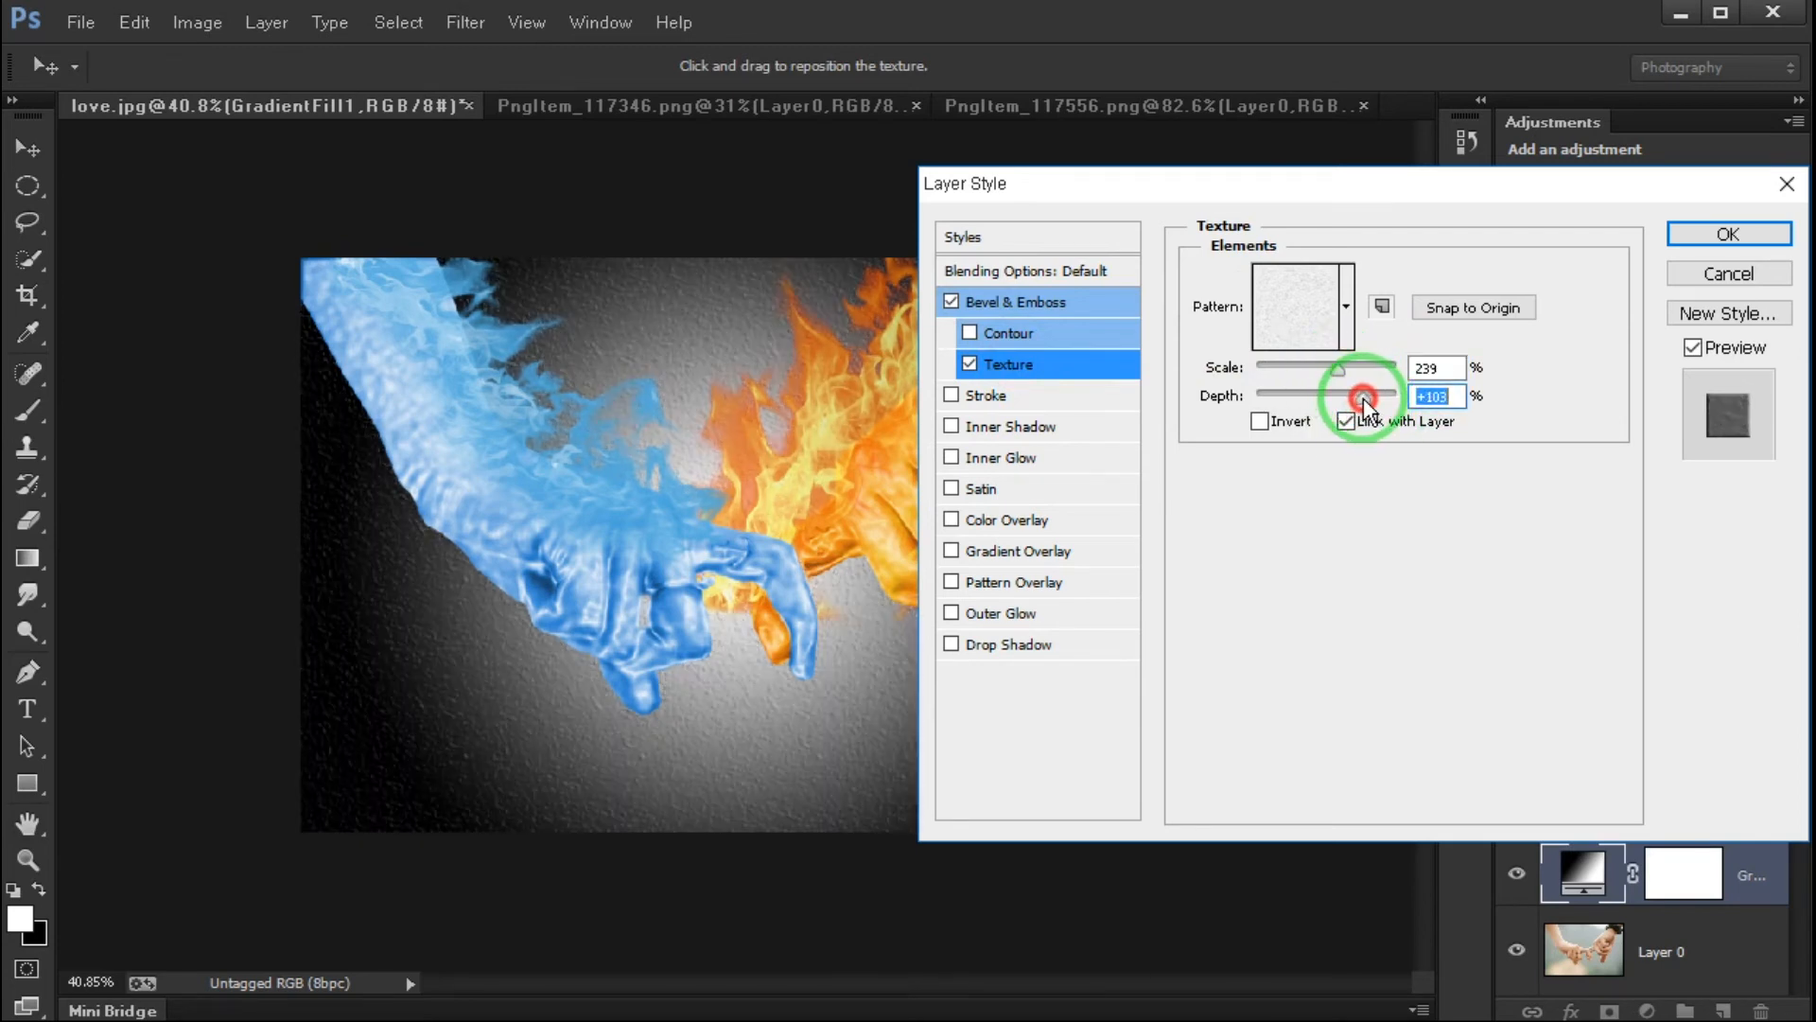
{"action": "left_click", "coordinate": [1715, 236]}
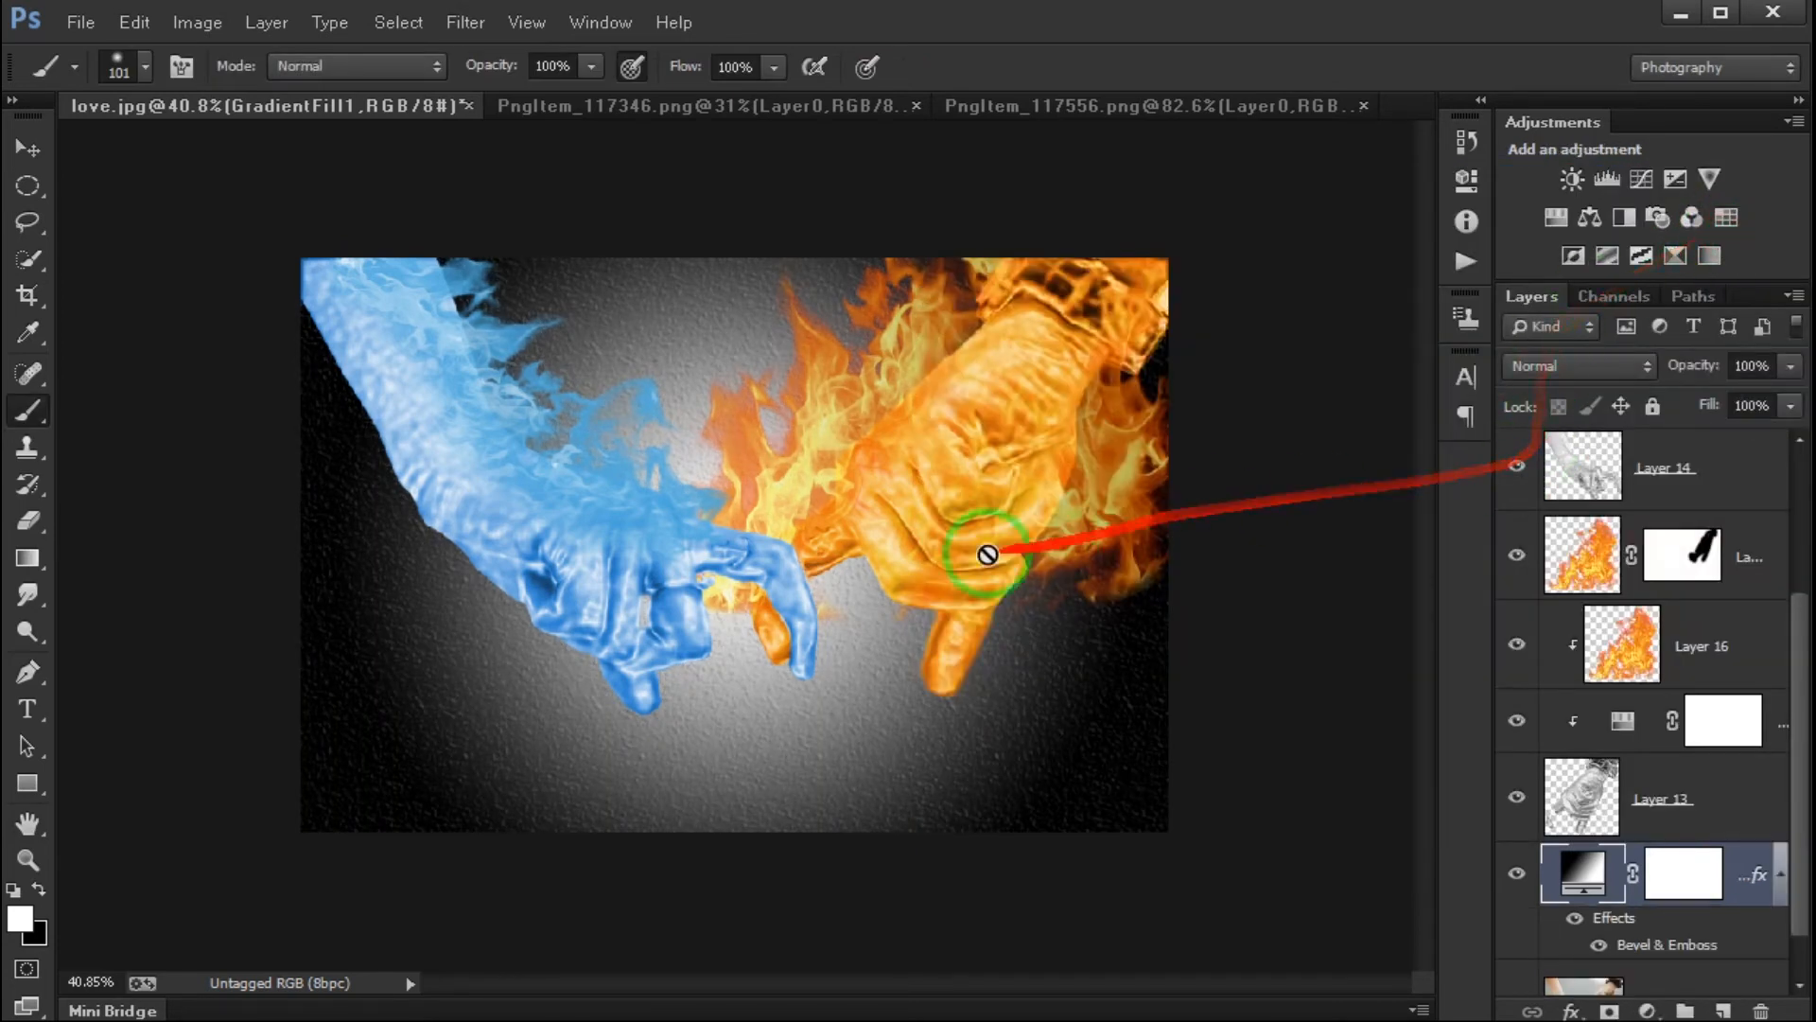
- Bring the flames from PngItem_117346.png into love.jpg as a new layer above the topmost Hue/Saturation adjustment
{"action": "scroll", "coordinate": [1646, 662], "scroll_direction": "up", "scroll_amount": 3}
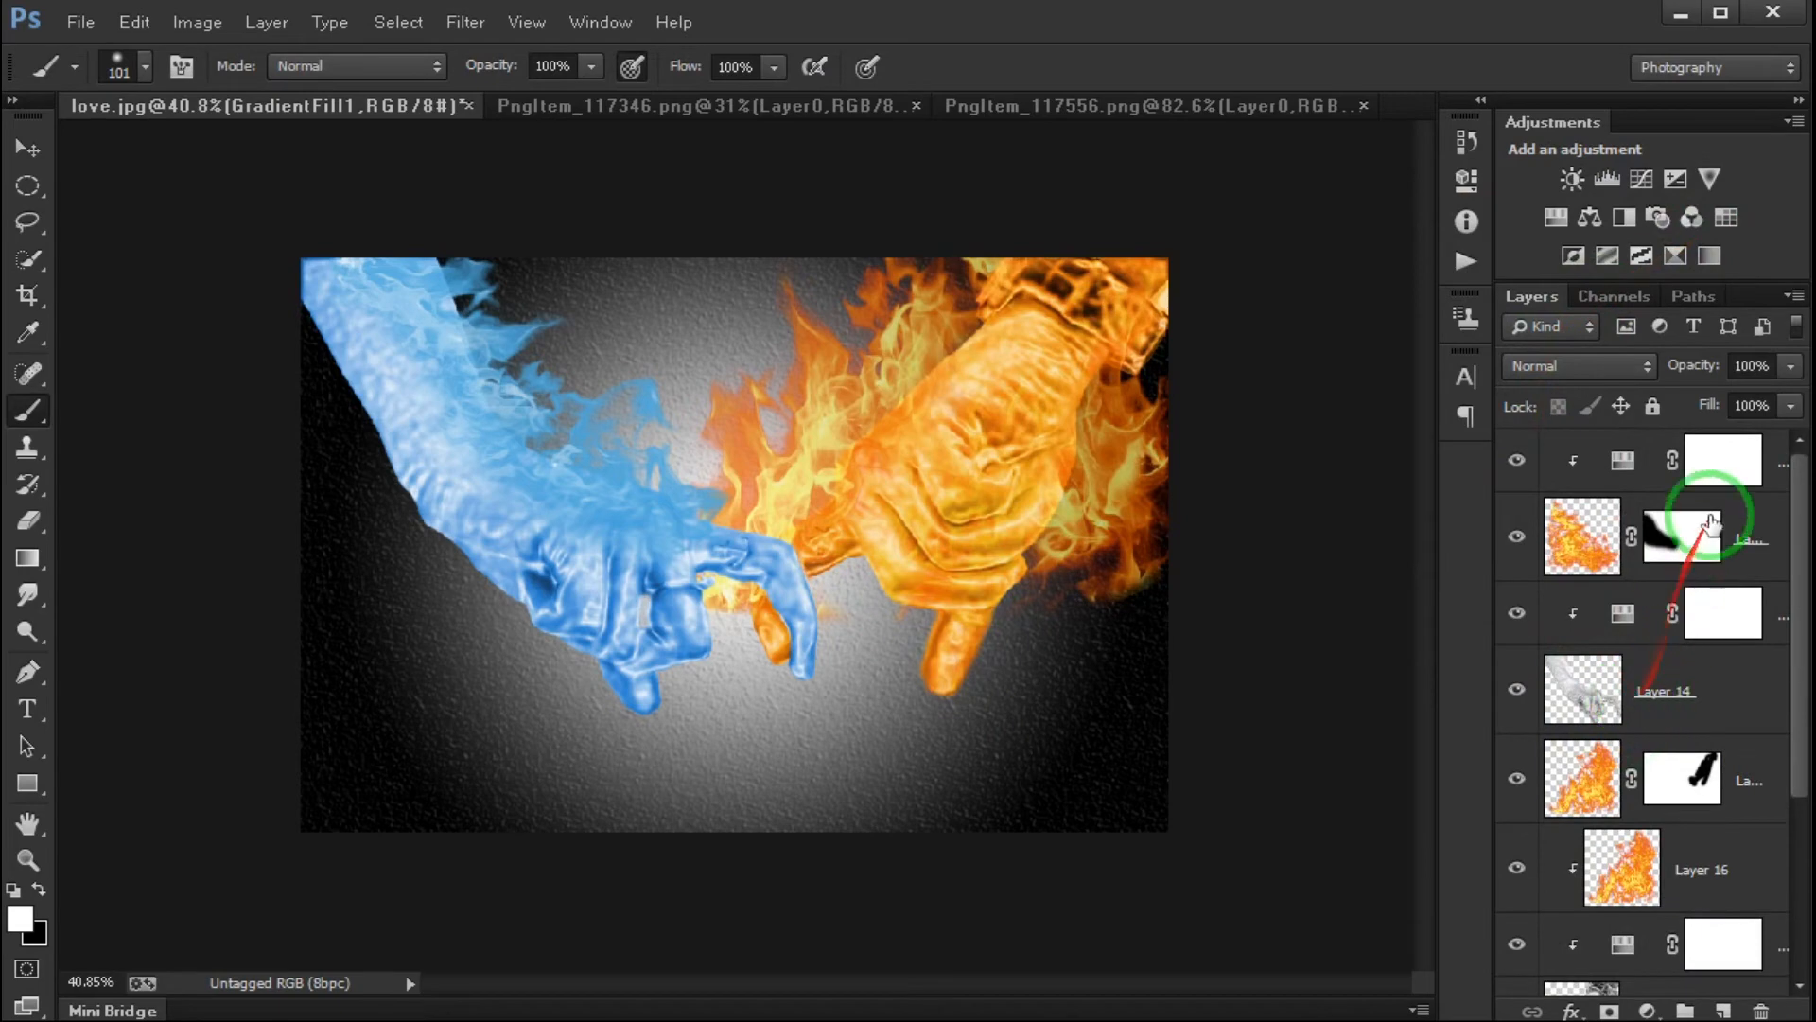
{"action": "left_click", "coordinate": [1773, 466]}
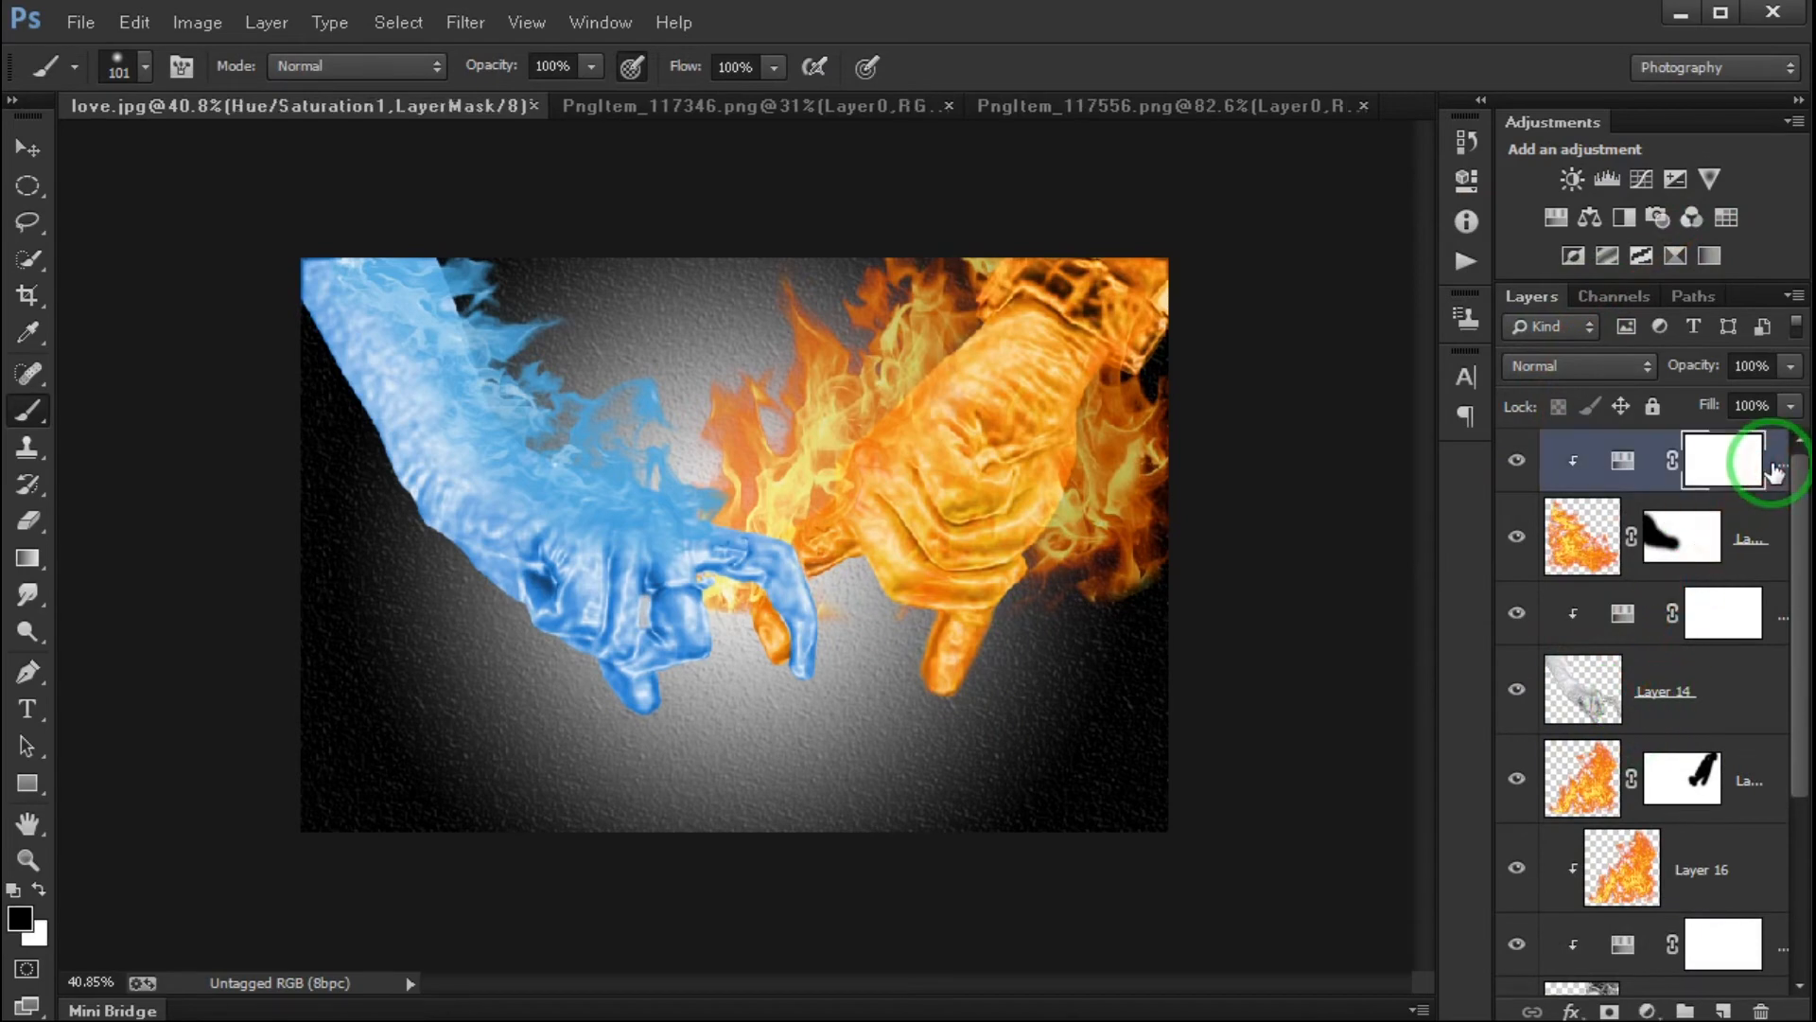
{"action": "left_click", "coordinate": [637, 109]}
{"action": "mouse_move", "coordinate": [823, 592]}
{"action": "left_mouse_down"}
{"action": "mouse_move", "coordinate": [555, 486]}
{"action": "mouse_move", "coordinate": [610, 494]}
{"action": "left_mouse_up"}
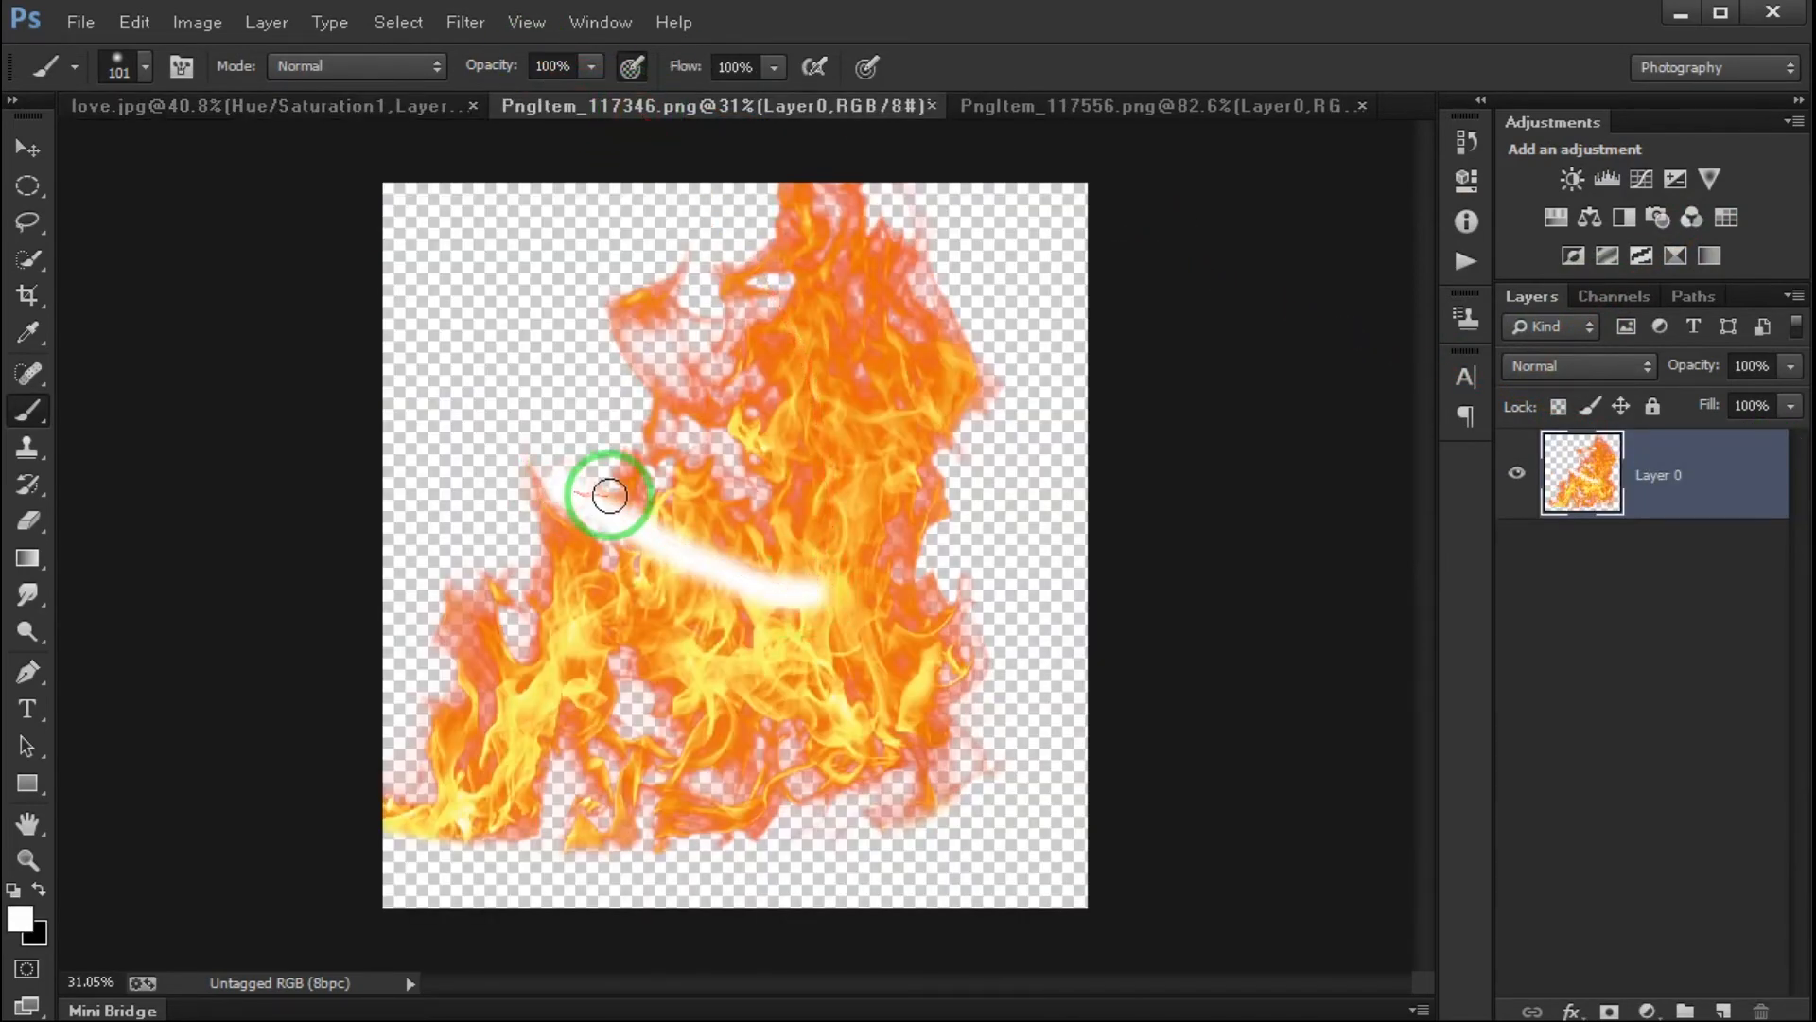
{"action": "key", "text": "ctrl+z"}
{"action": "left_click", "coordinate": [28, 148]}
{"action": "mouse_move", "coordinate": [851, 620]}
{"action": "left_mouse_down"}
{"action": "mouse_move", "coordinate": [150, 111]}
{"action": "mouse_move", "coordinate": [698, 418]}
{"action": "left_mouse_up"}
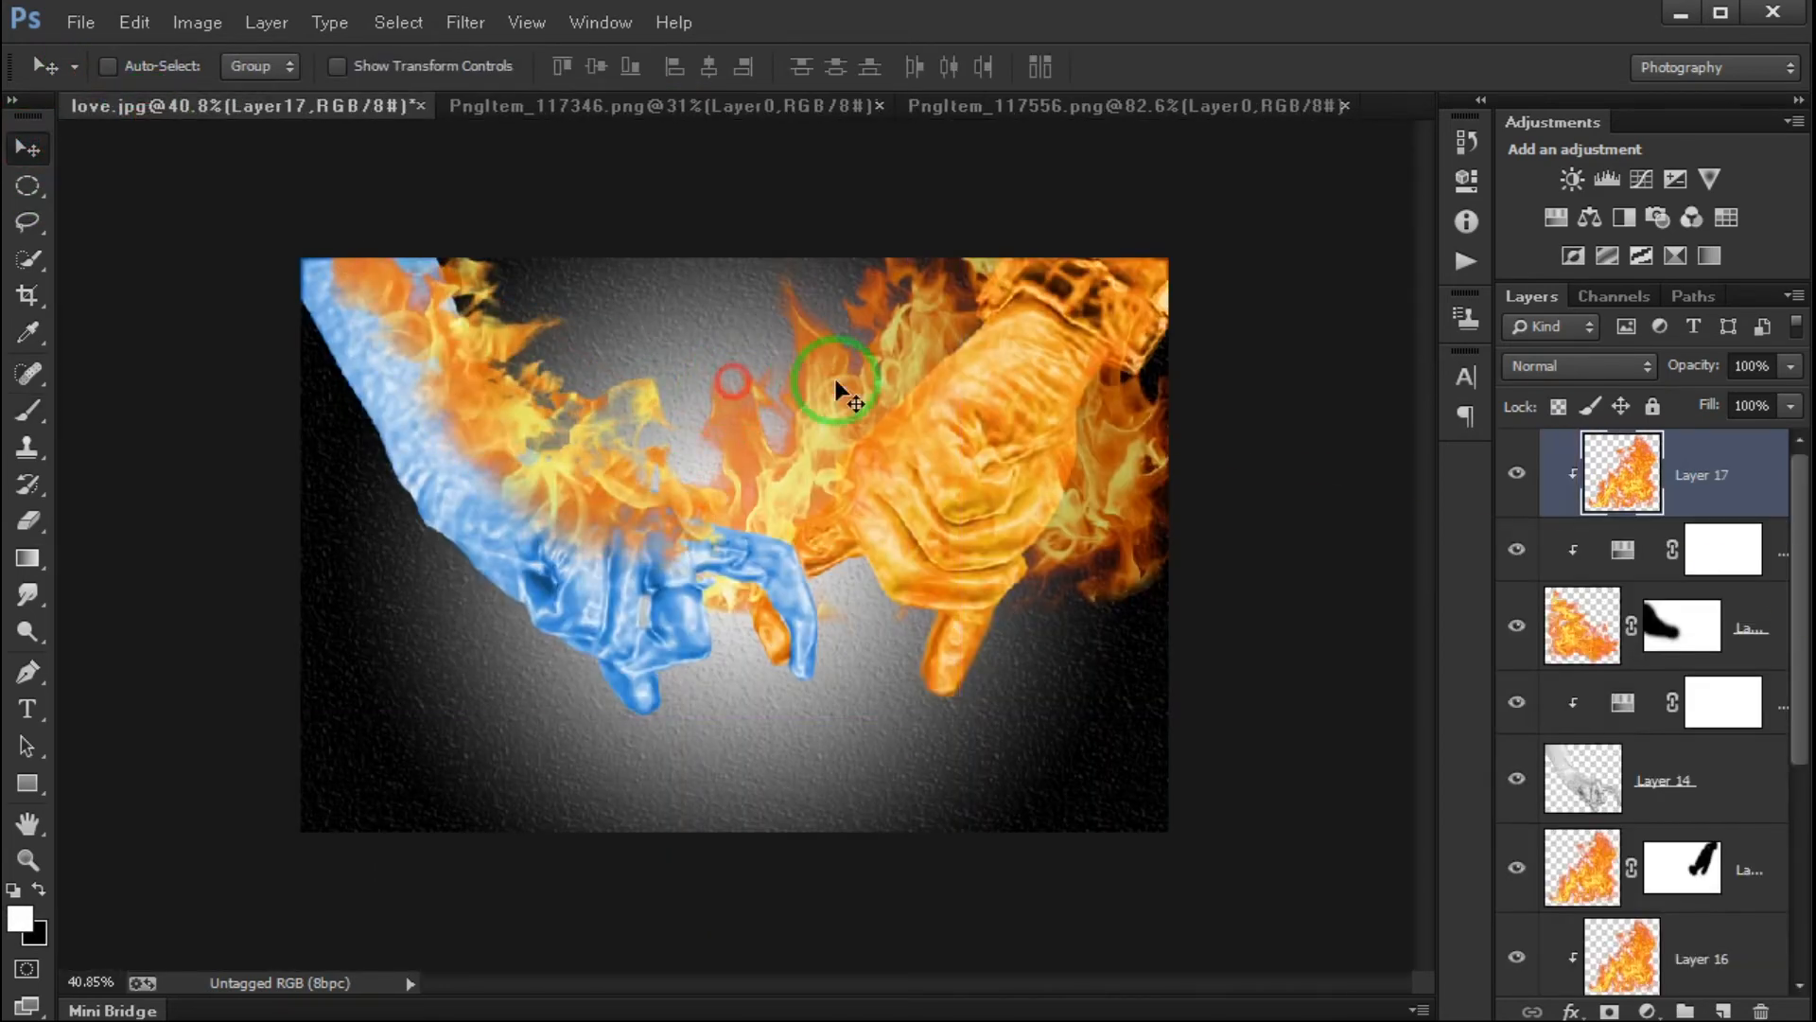
- Release Layer 17 from its clipping mask, move its flames over the orange hand and rotate them about -55°
{"action": "right_click", "coordinate": [1735, 479]}
{"action": "left_click", "coordinate": [1575, 651]}
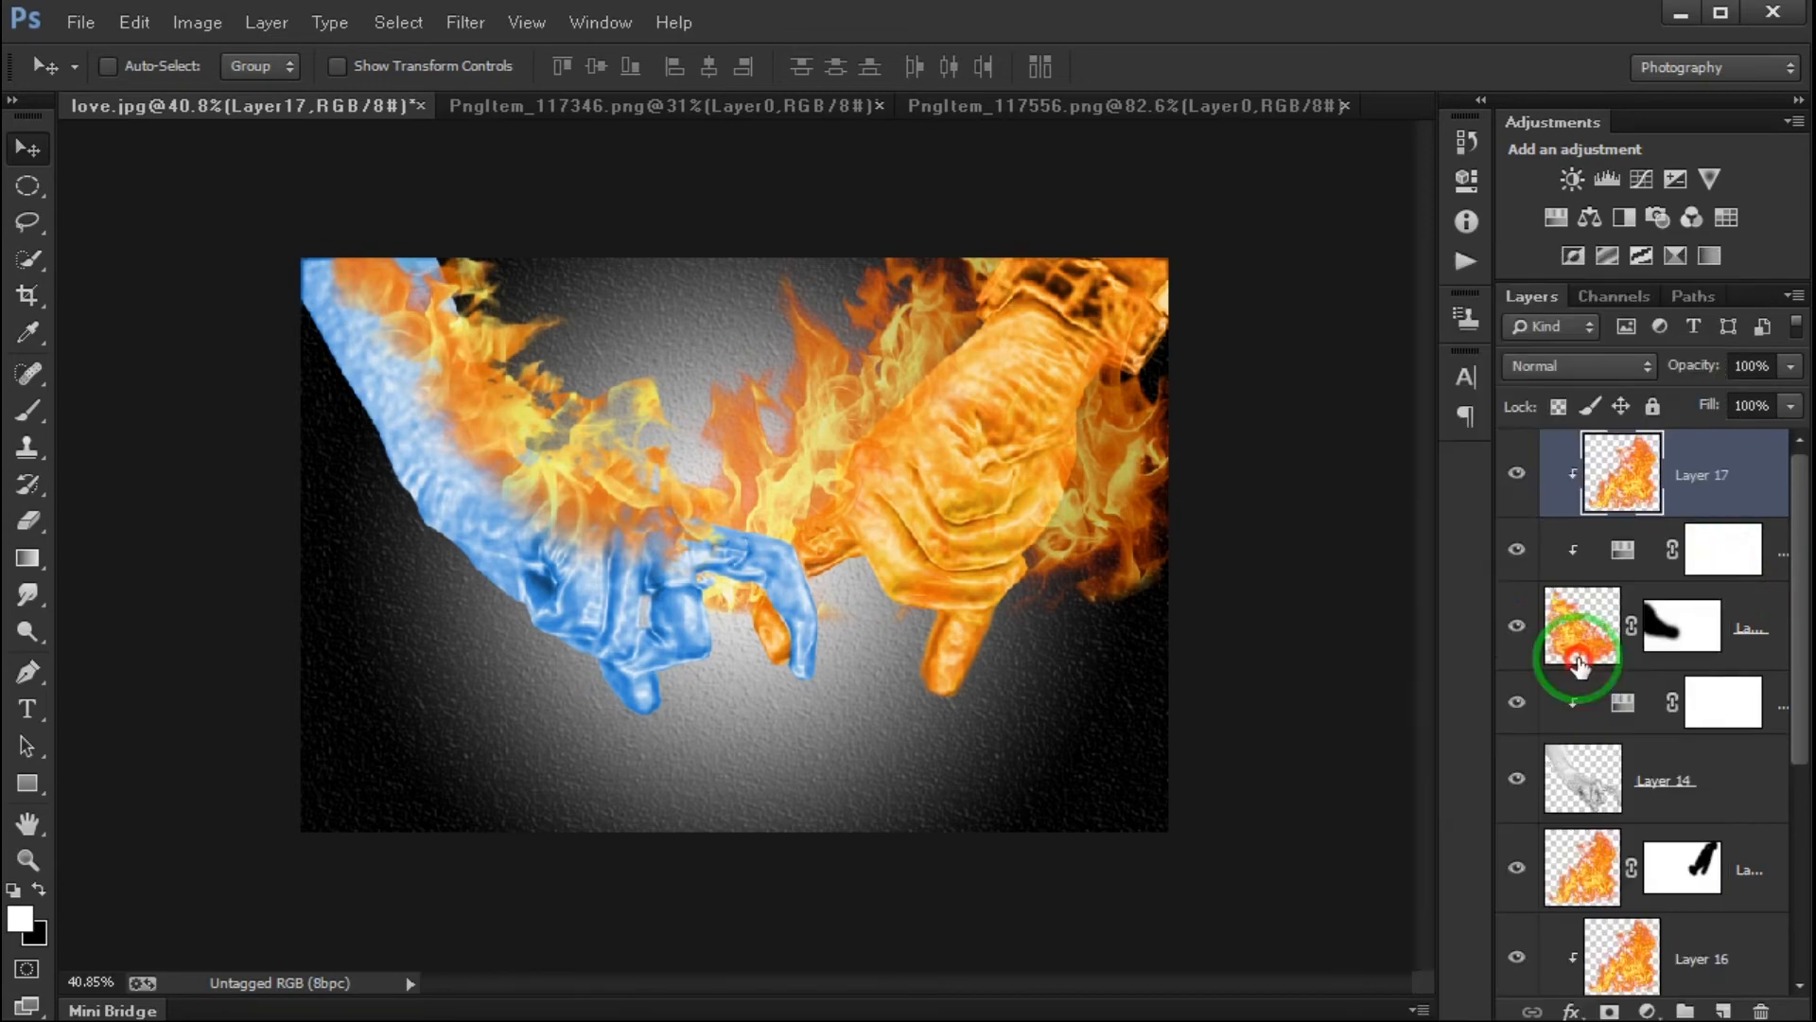
{"action": "left_click_drag", "start_coordinate": [720, 473], "coordinate": [1096, 629]}
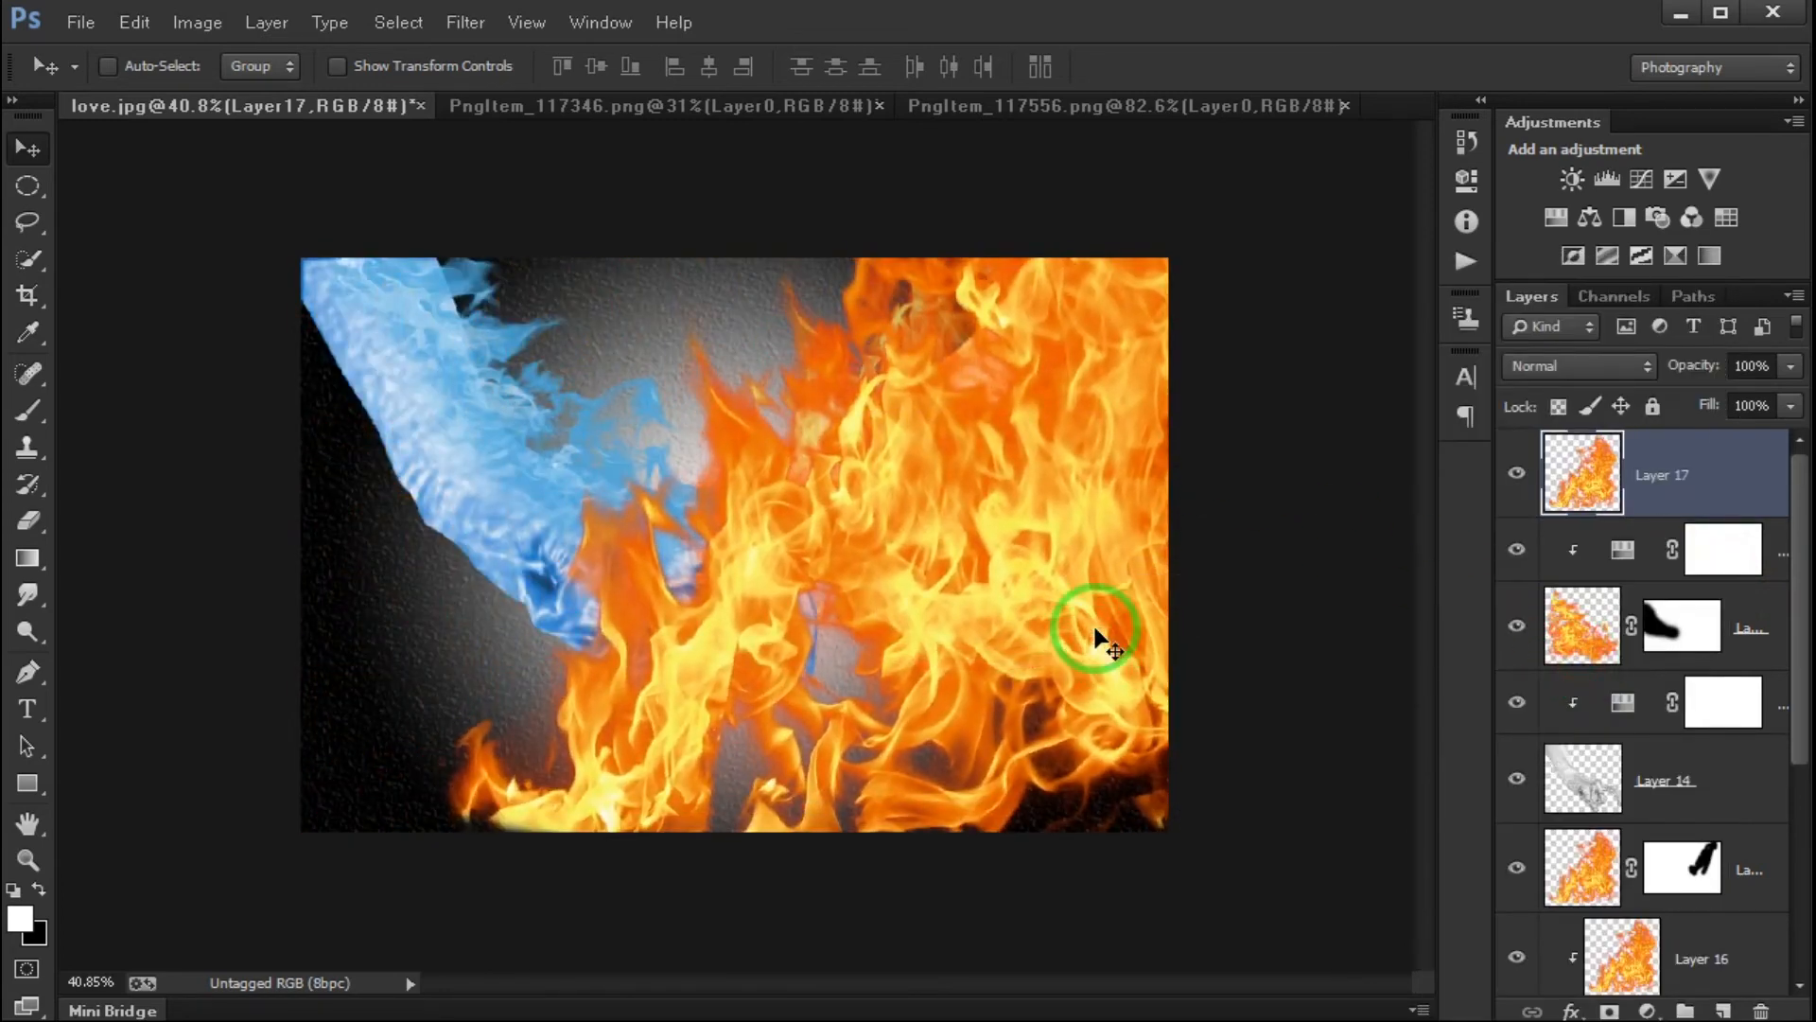
{"action": "key", "text": "ctrl+t"}
{"action": "left_click_drag", "start_coordinate": [1343, 843], "coordinate": [1119, 388]}
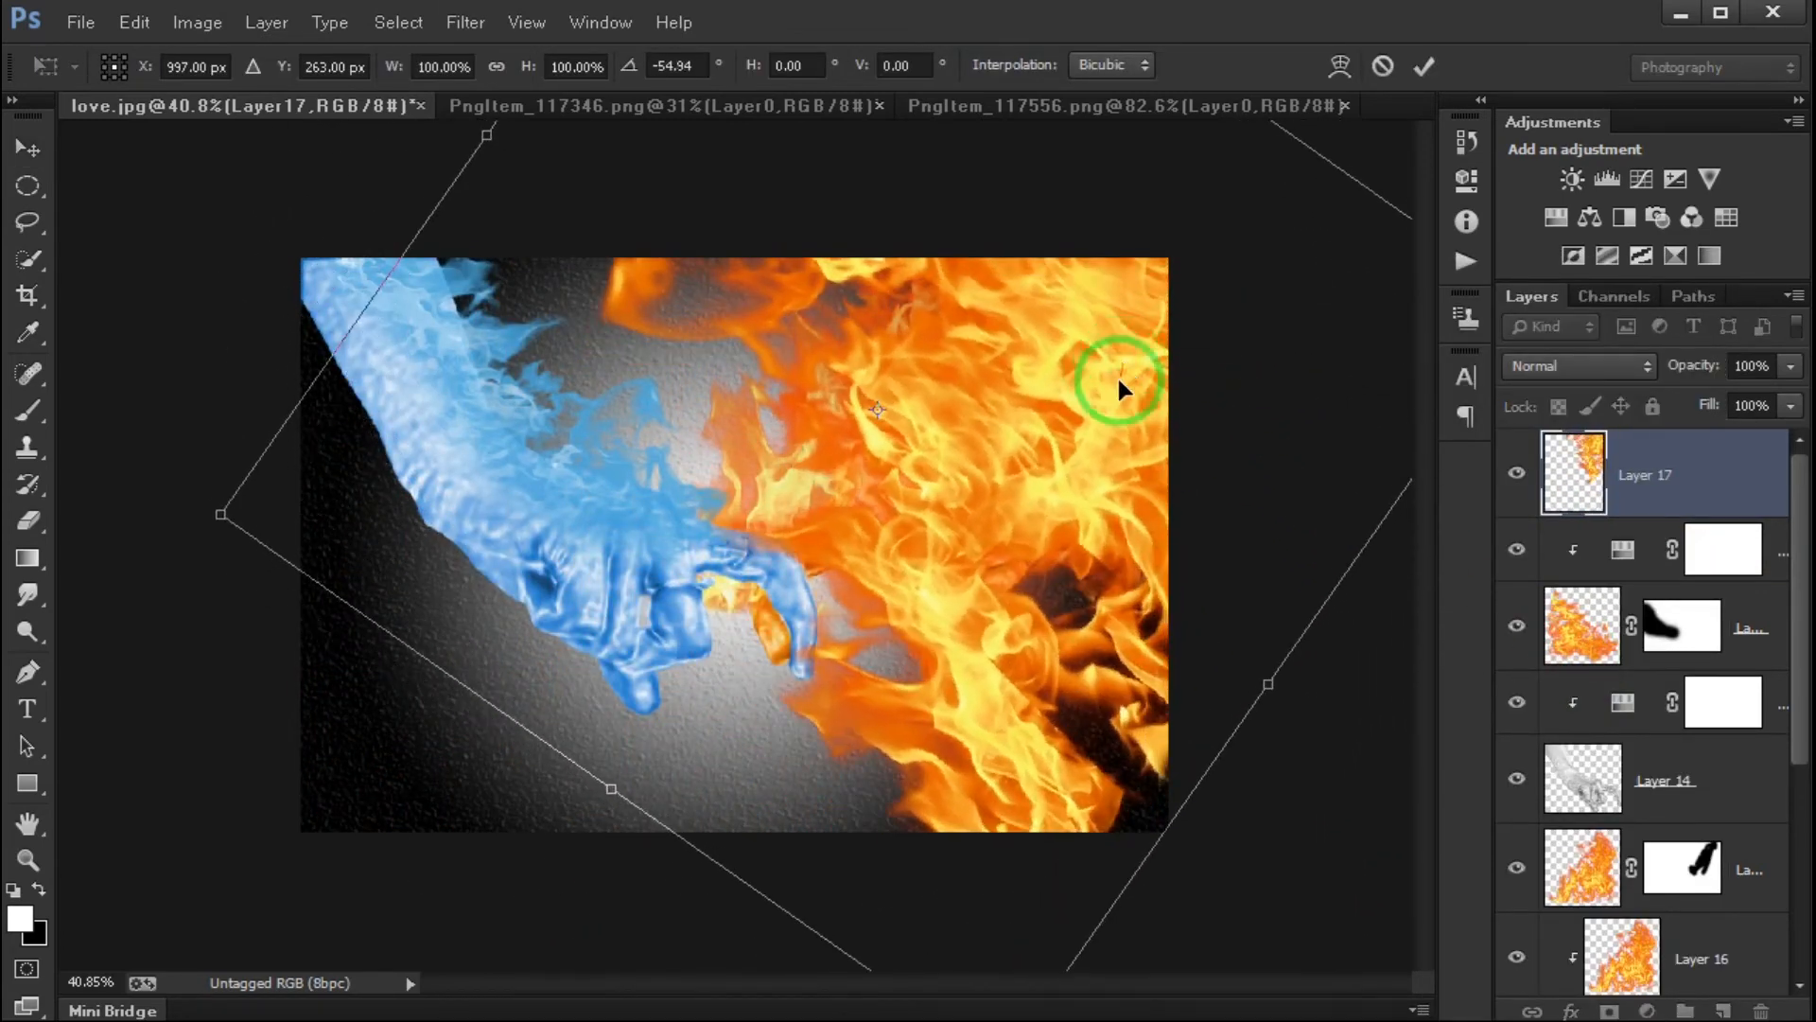
{"action": "double_click", "coordinate": [1047, 526]}
- Move Layer 17 down the layer stack to sit between Layer 13 and the gradient fill
{"action": "left_click", "coordinate": [1698, 504]}
{"action": "left_click_drag", "start_coordinate": [1698, 503], "coordinate": [1675, 871]}
{"action": "left_click_drag", "start_coordinate": [1698, 594], "coordinate": [1670, 731]}
- Blend Layer 17 in Color Dodge mode at 26% opacity and compare the image with the layer hidden and shown
{"action": "left_click", "coordinate": [1561, 365]}
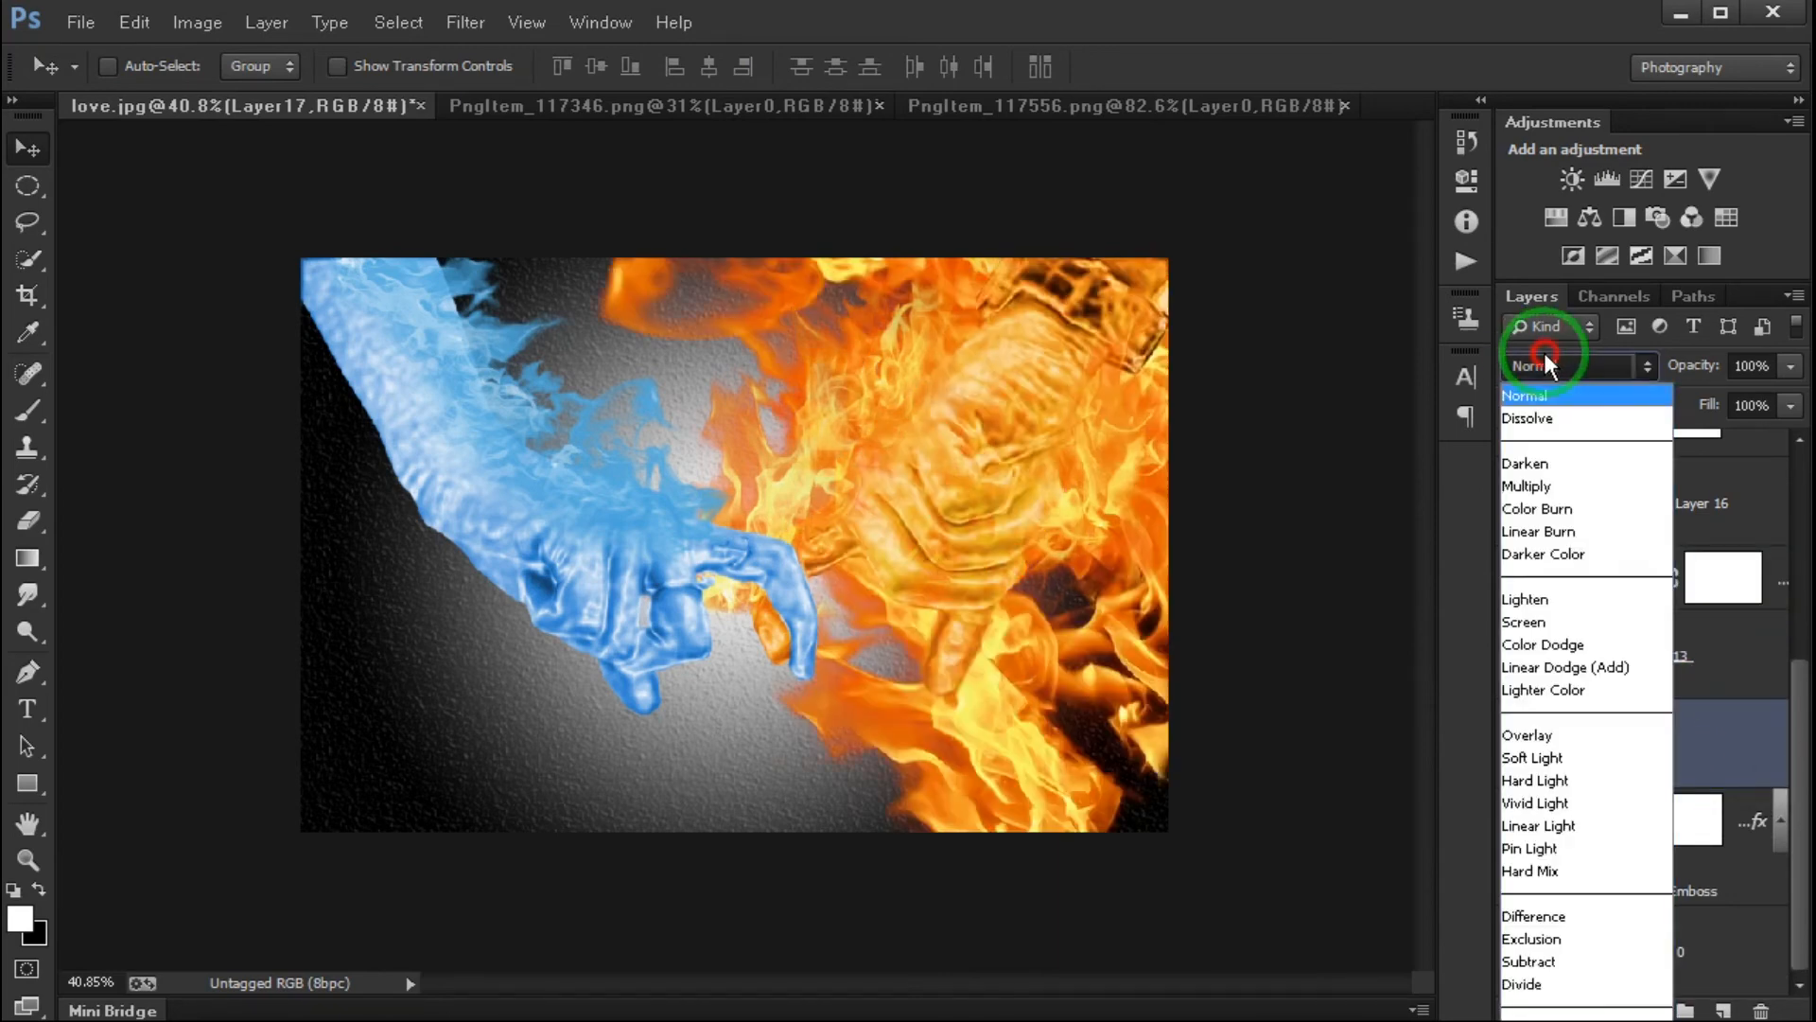
{"action": "left_click", "coordinate": [1553, 479]}
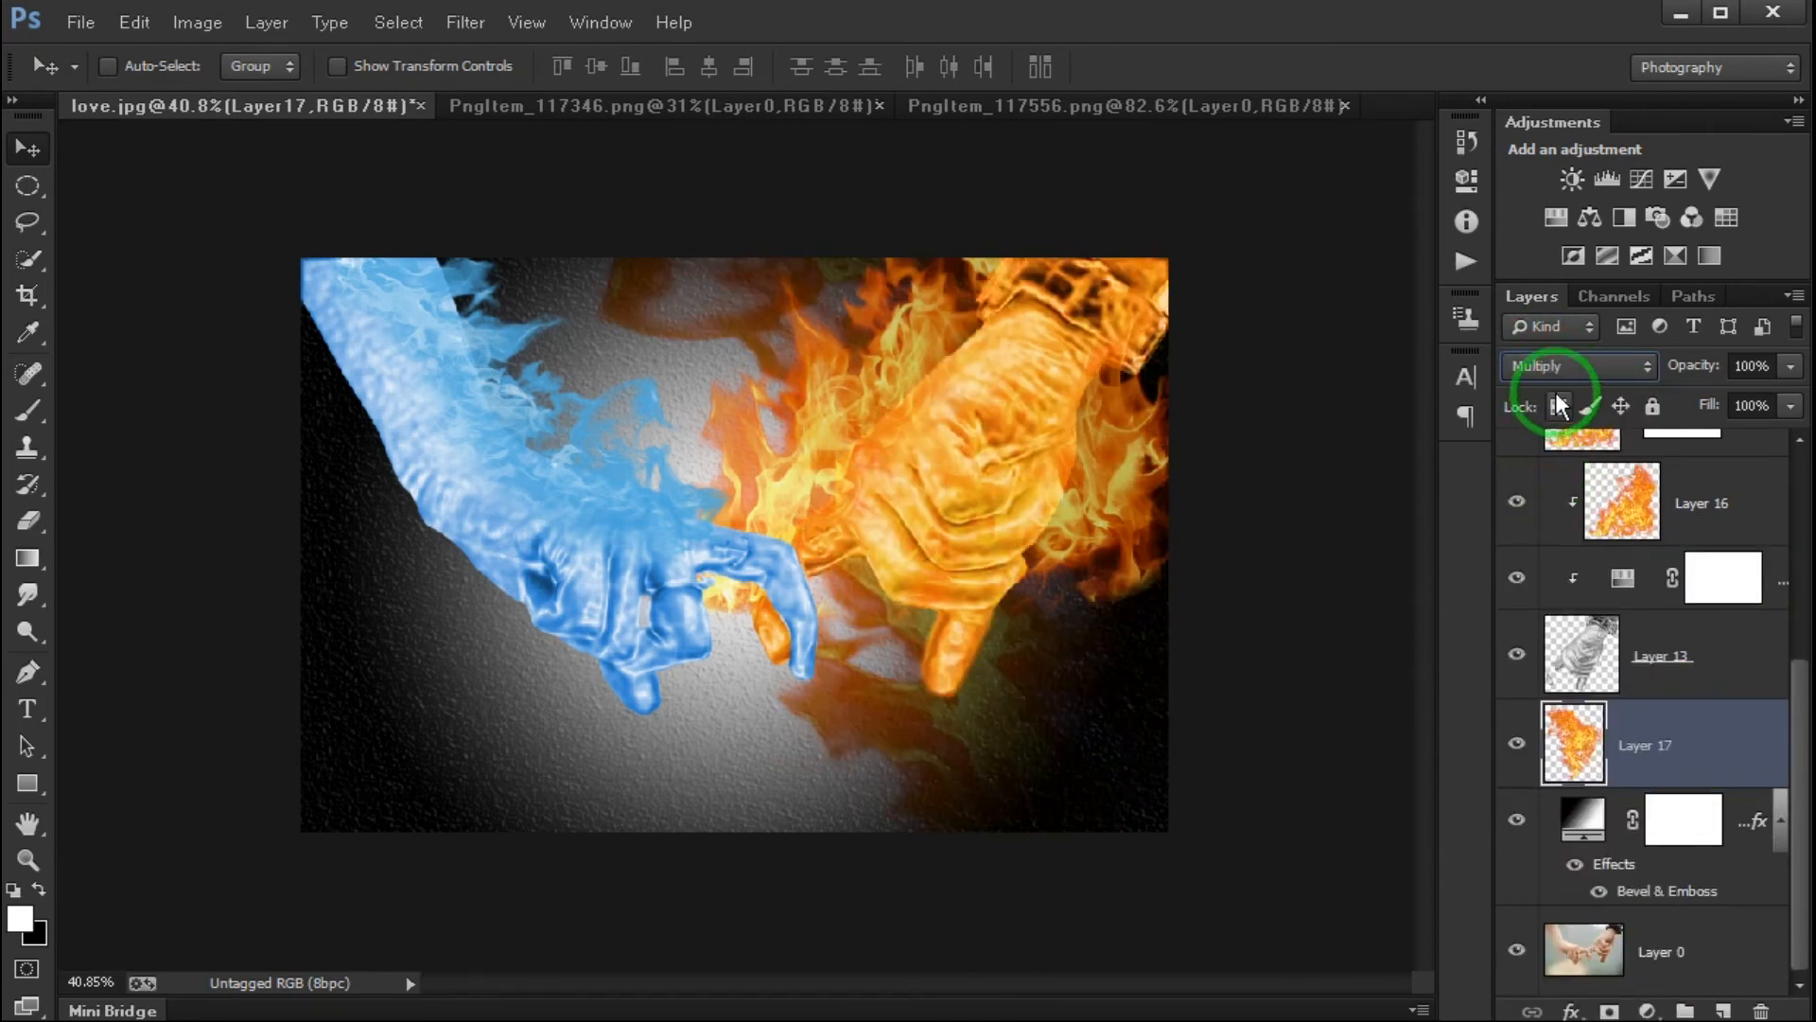
{"action": "left_click", "coordinate": [1561, 365]}
{"action": "left_click", "coordinate": [1561, 634]}
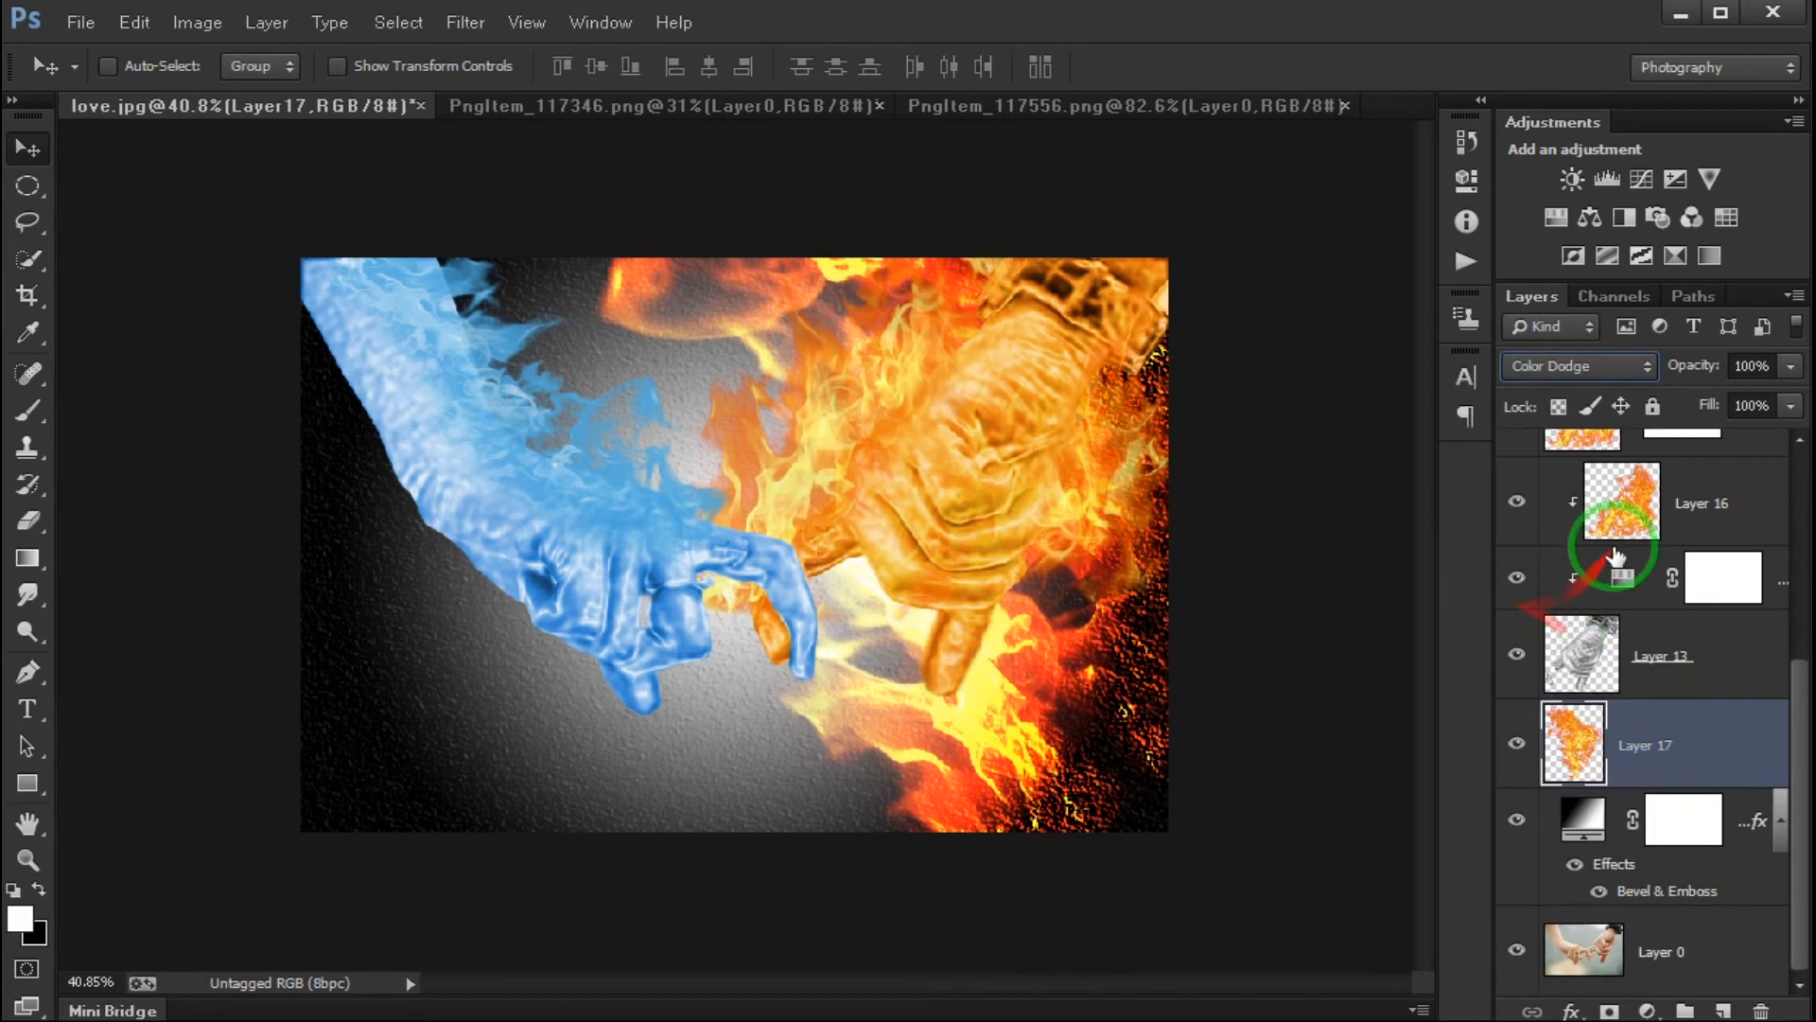
{"action": "left_click", "coordinate": [1791, 365]}
{"action": "left_click_drag", "start_coordinate": [1786, 398], "coordinate": [1684, 412]}
{"action": "scroll", "coordinate": [1674, 729], "scroll_direction": "up", "scroll_amount": 3}
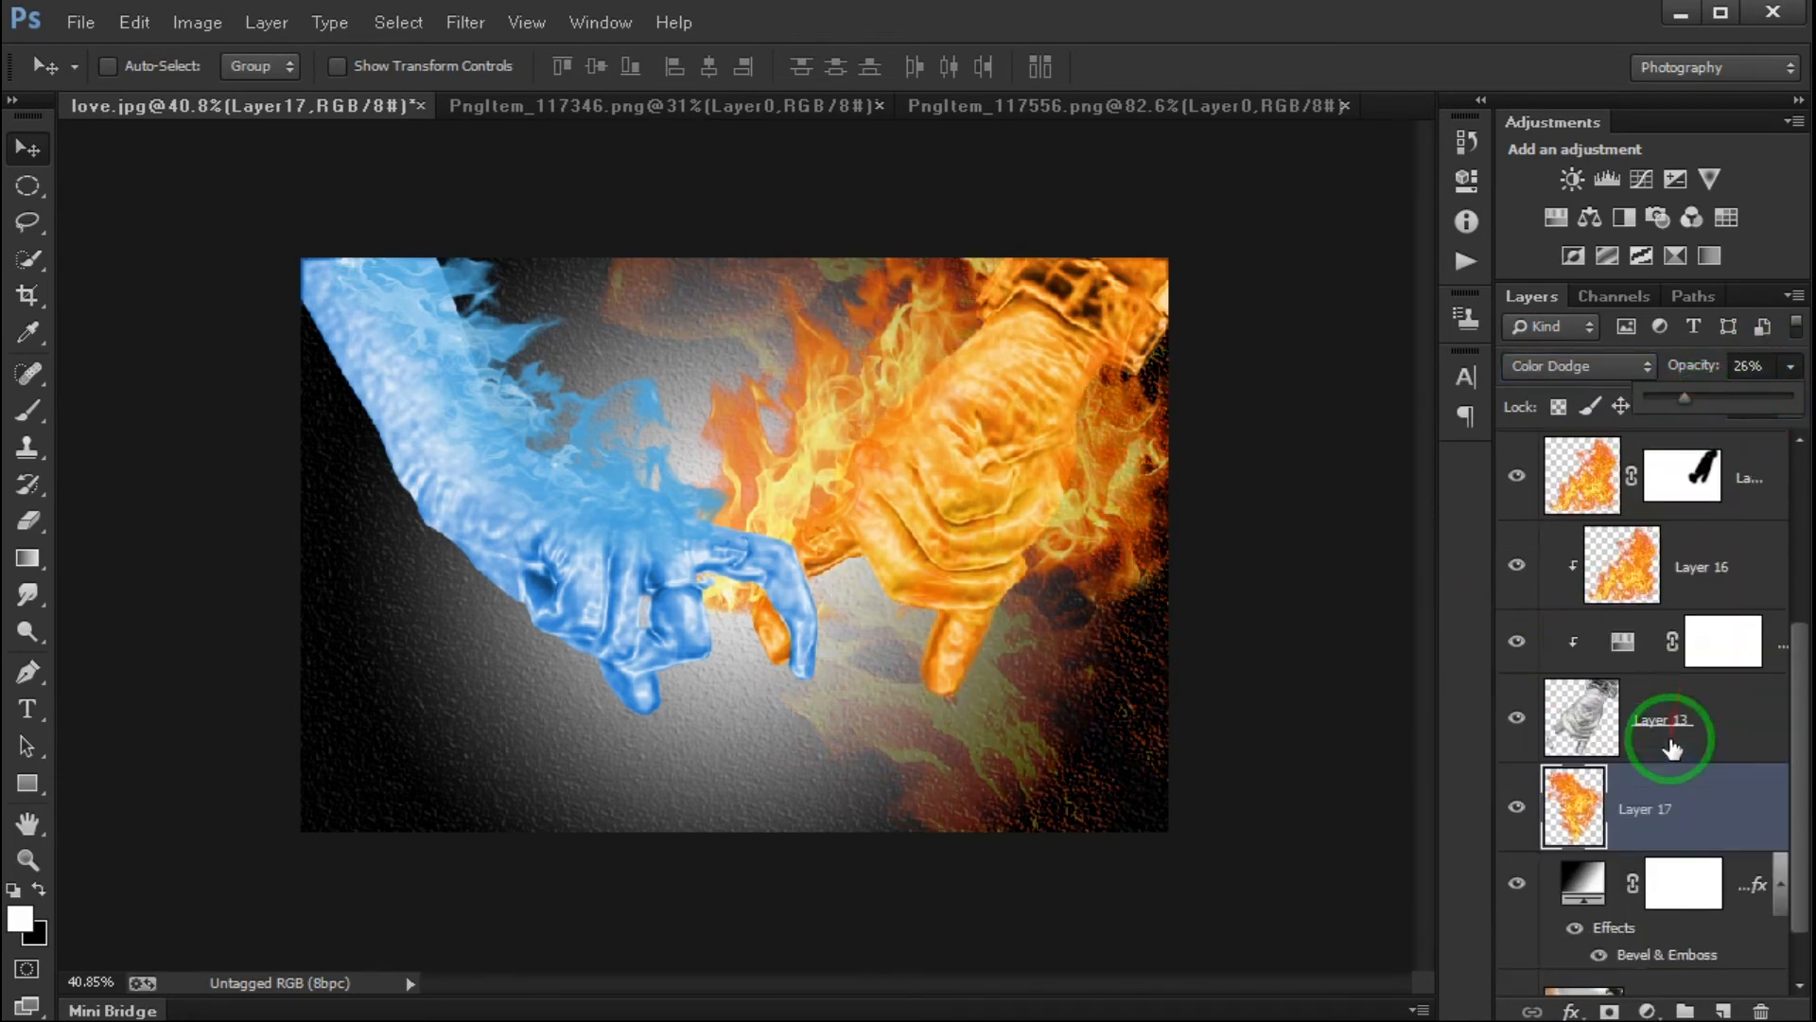
{"action": "scroll", "coordinate": [1719, 876], "scroll_direction": "up", "scroll_amount": 5}
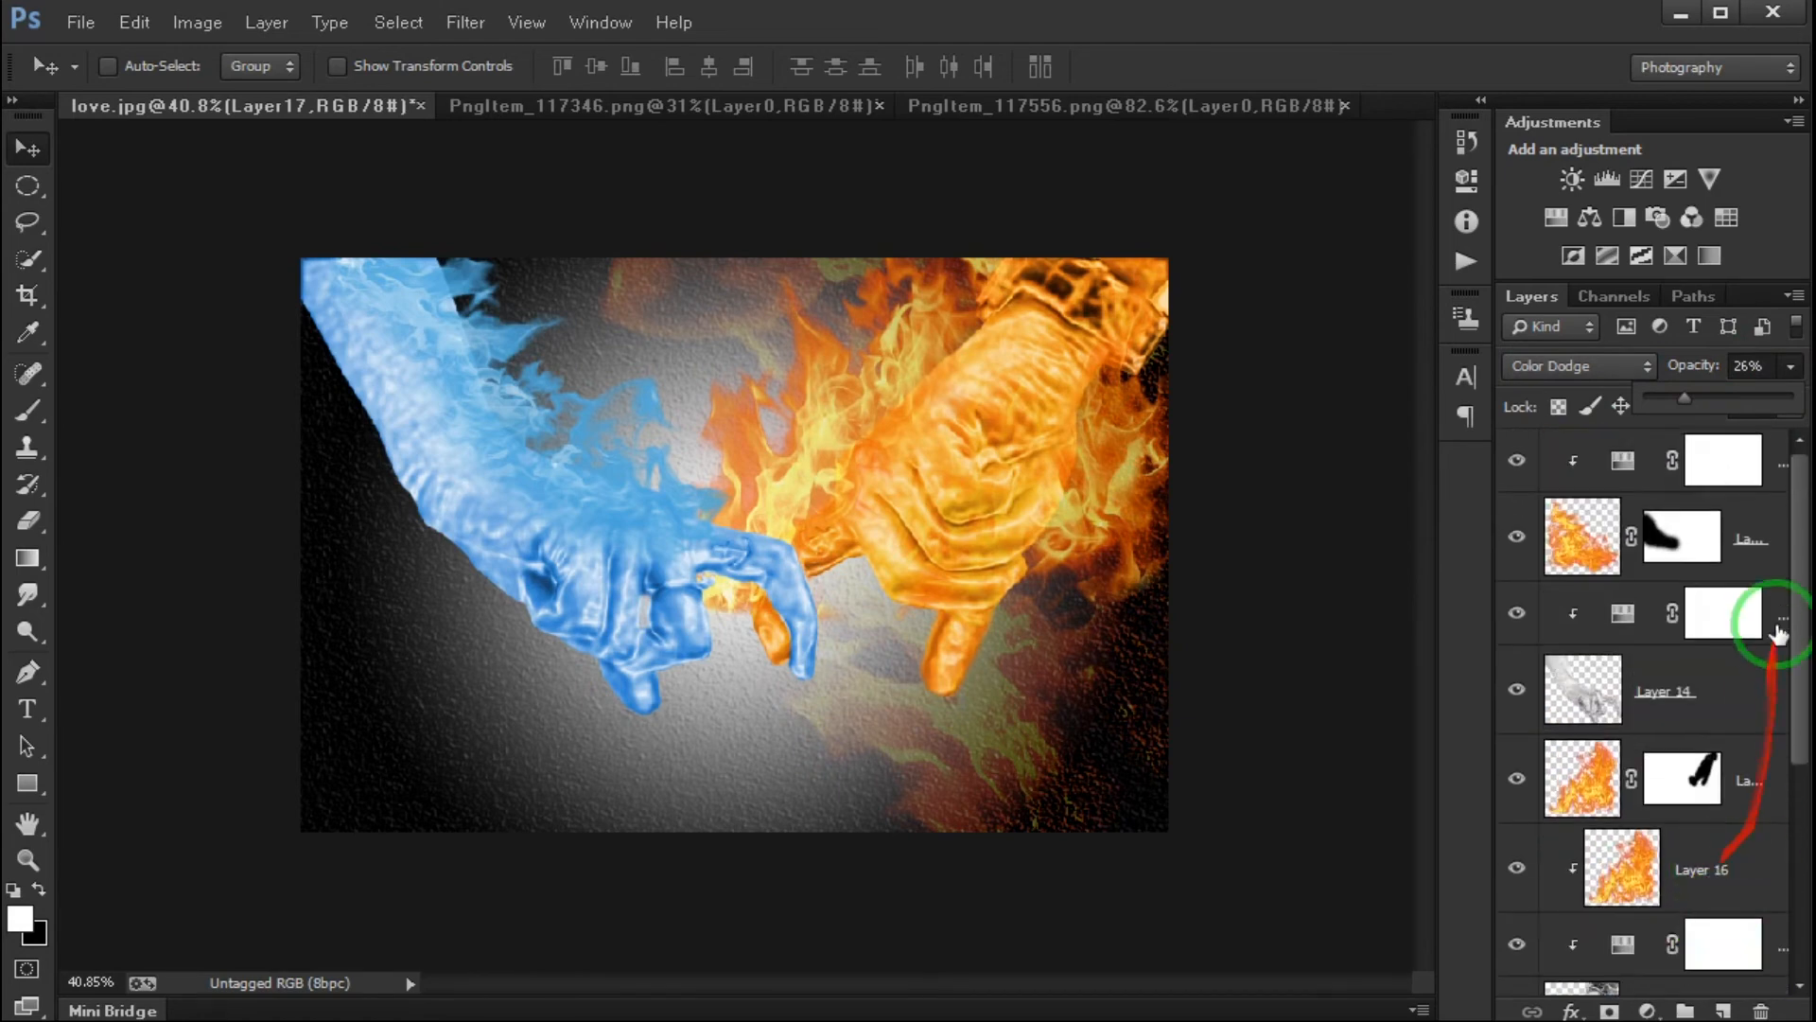
{"action": "scroll", "coordinate": [1709, 932], "scroll_direction": "down", "scroll_amount": 4}
{"action": "scroll", "coordinate": [1696, 923], "scroll_direction": "down", "scroll_amount": 2}
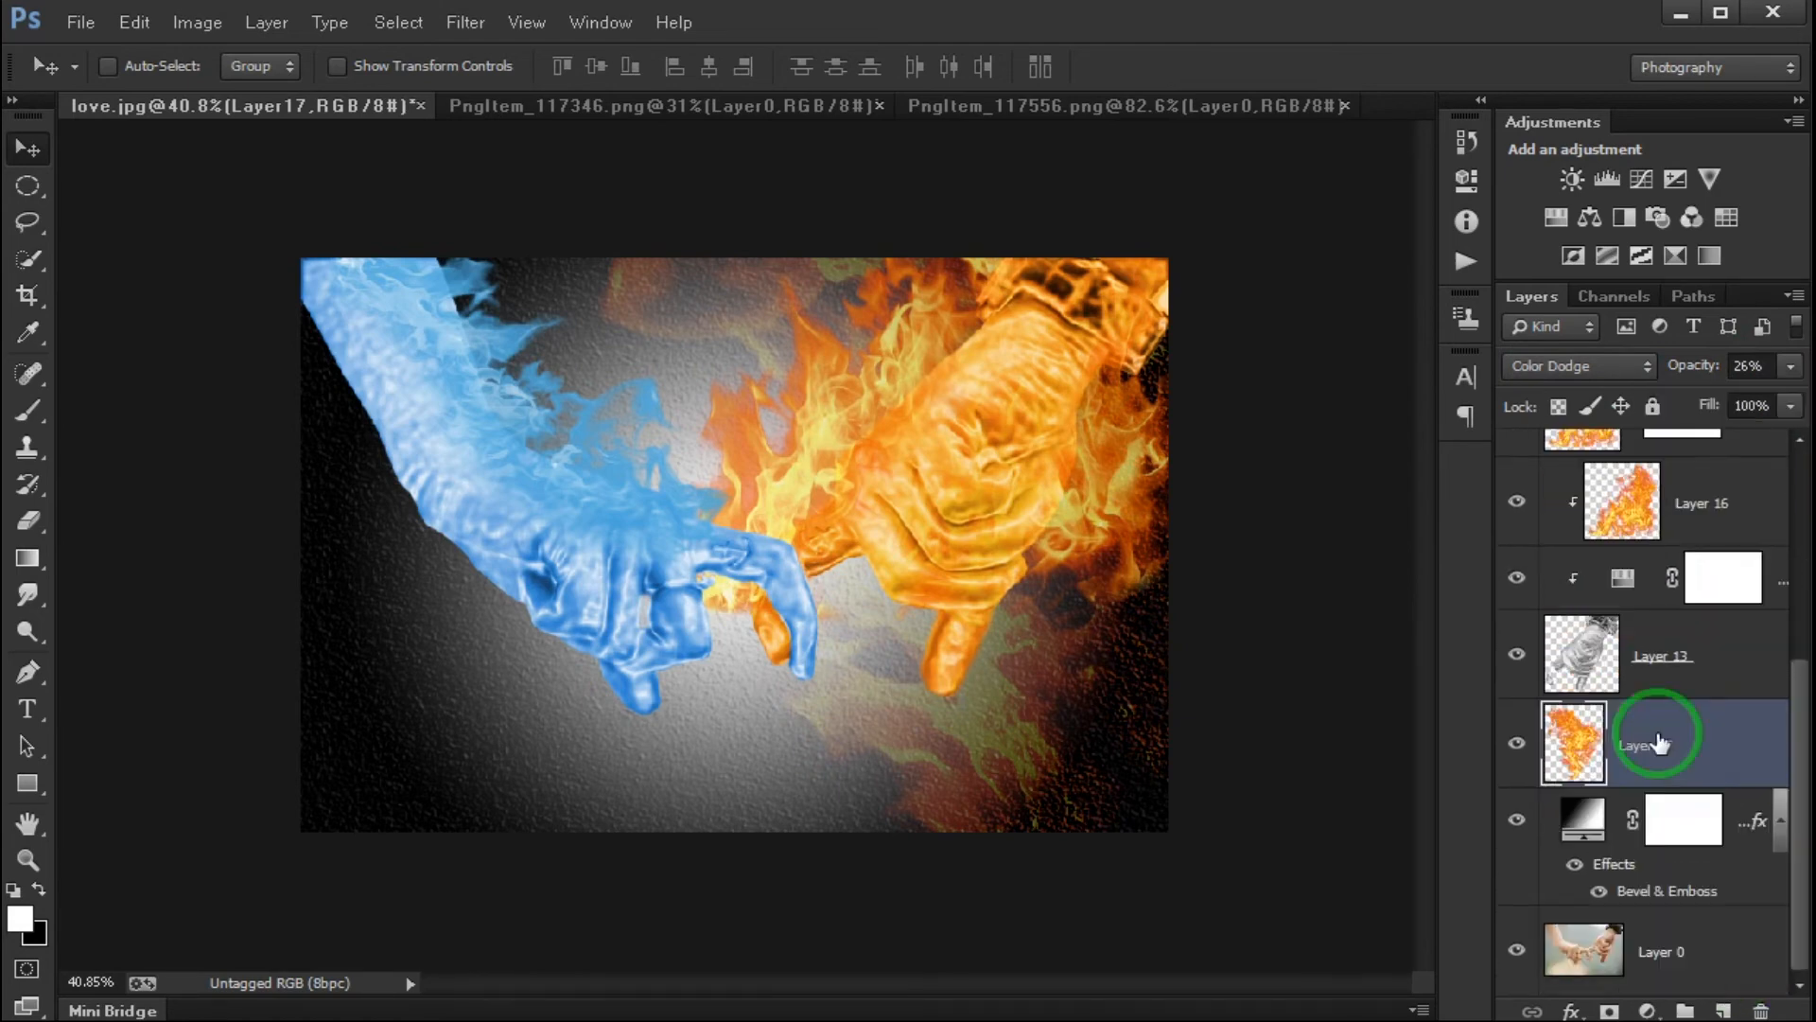
{"action": "left_click", "coordinate": [1516, 745]}
{"action": "left_click", "coordinate": [1517, 744]}
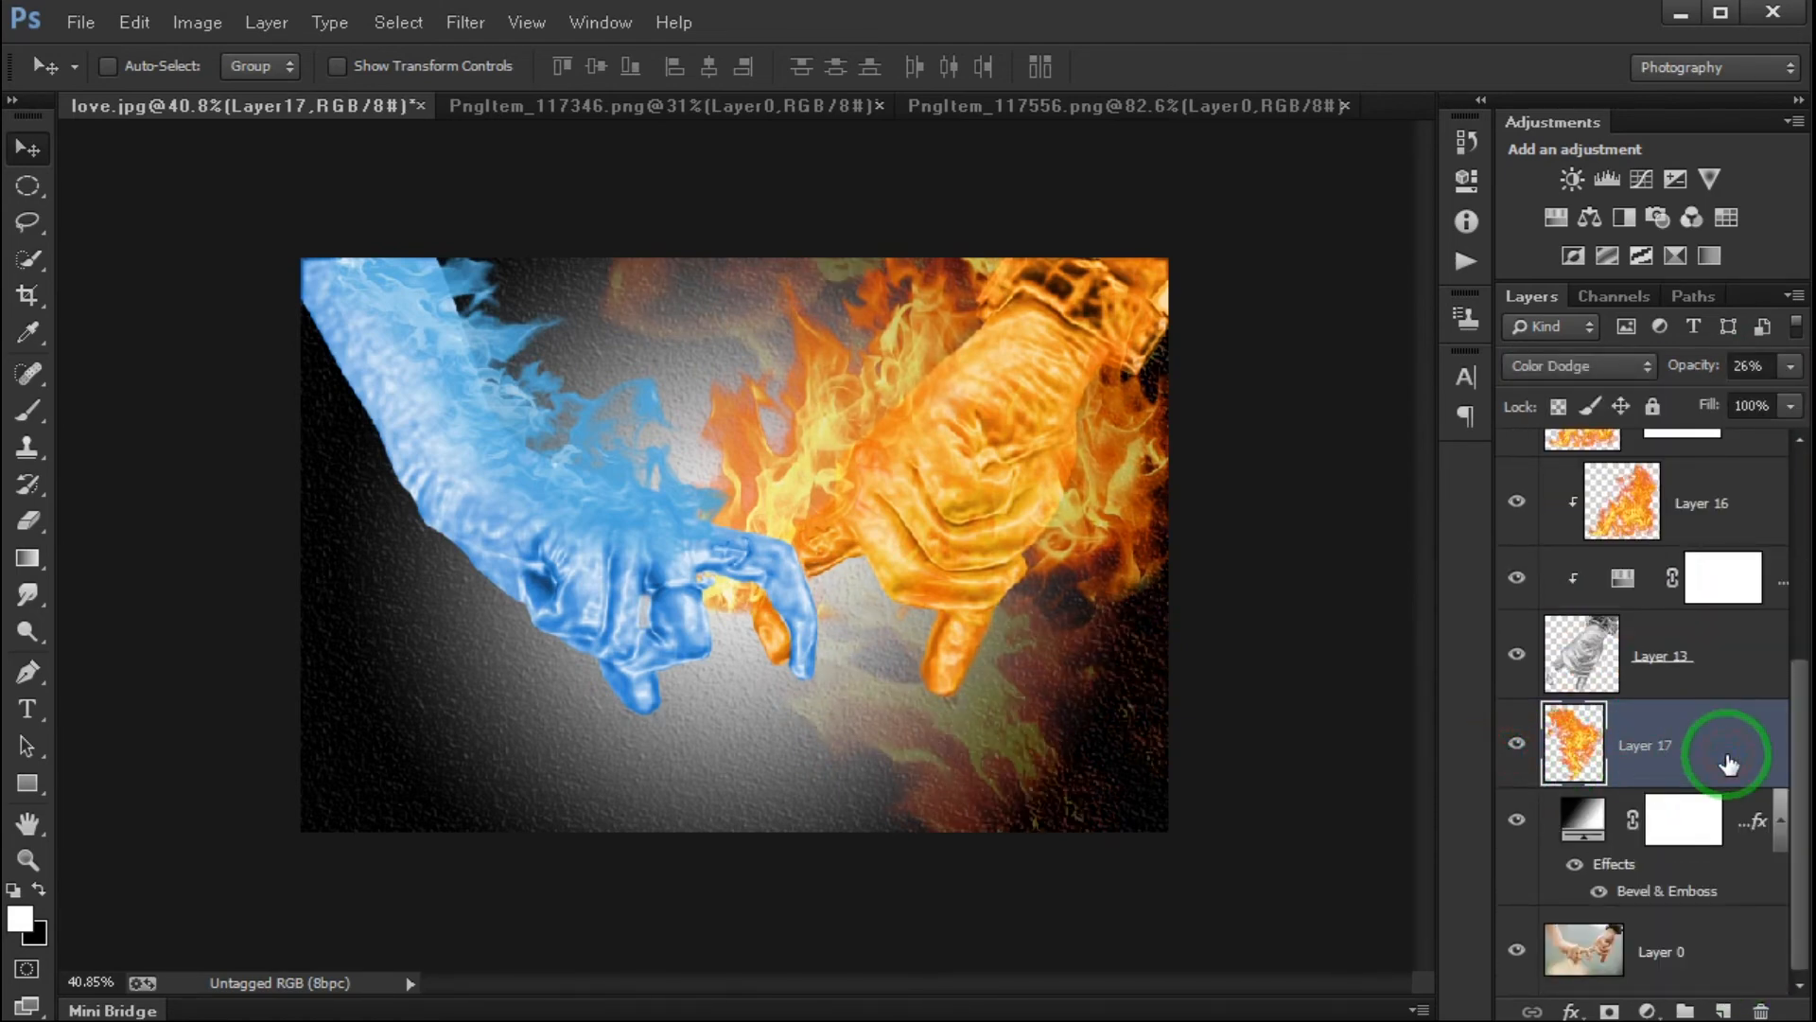
- Duplicate Layer 17 and rotate and position the copy's flames in the background behind the blue hand
{"action": "key", "text": "ctrl+j"}
{"action": "mouse_move", "coordinate": [1062, 478]}
{"action": "left_mouse_down"}
{"action": "mouse_move", "coordinate": [714, 540]}
{"action": "mouse_move", "coordinate": [450, 671]}
{"action": "mouse_move", "coordinate": [912, 567]}
{"action": "mouse_move", "coordinate": [1062, 479]}
{"action": "left_mouse_up"}
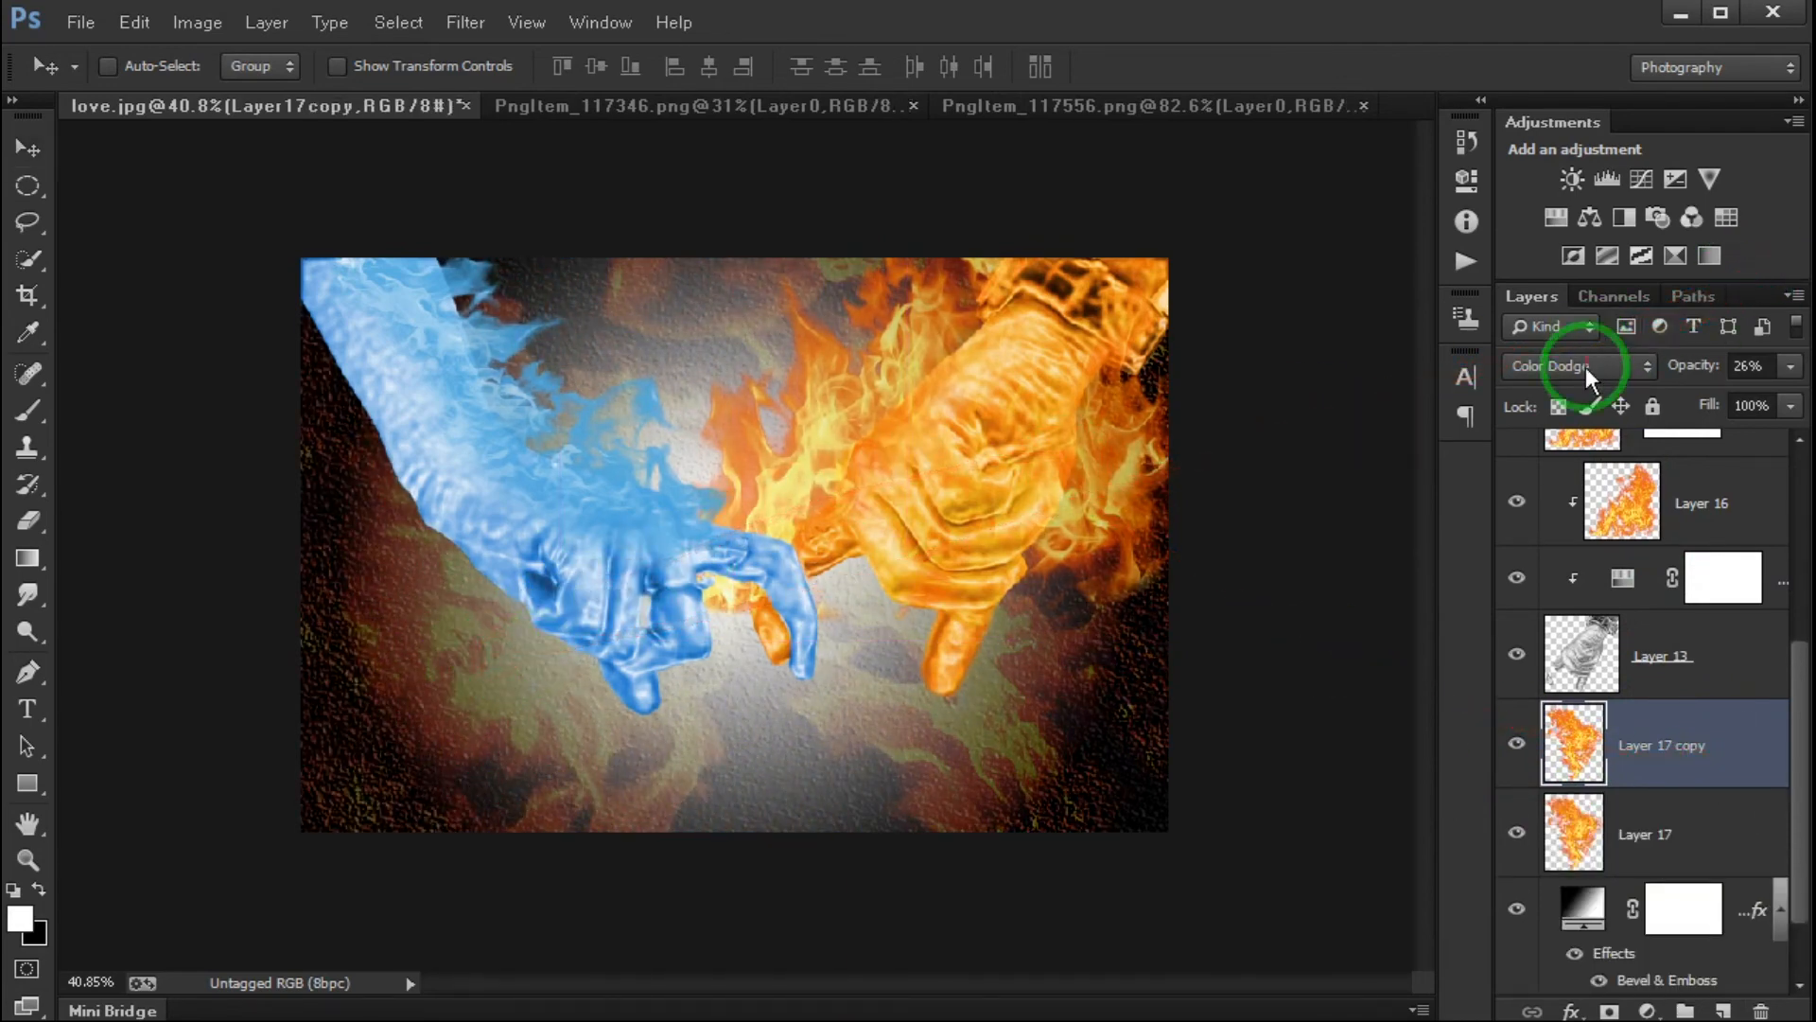
{"action": "key", "text": "ctrl+t"}
{"action": "left_click_drag", "start_coordinate": [1095, 723], "coordinate": [243, 632]}
{"action": "key", "text": "Return"}
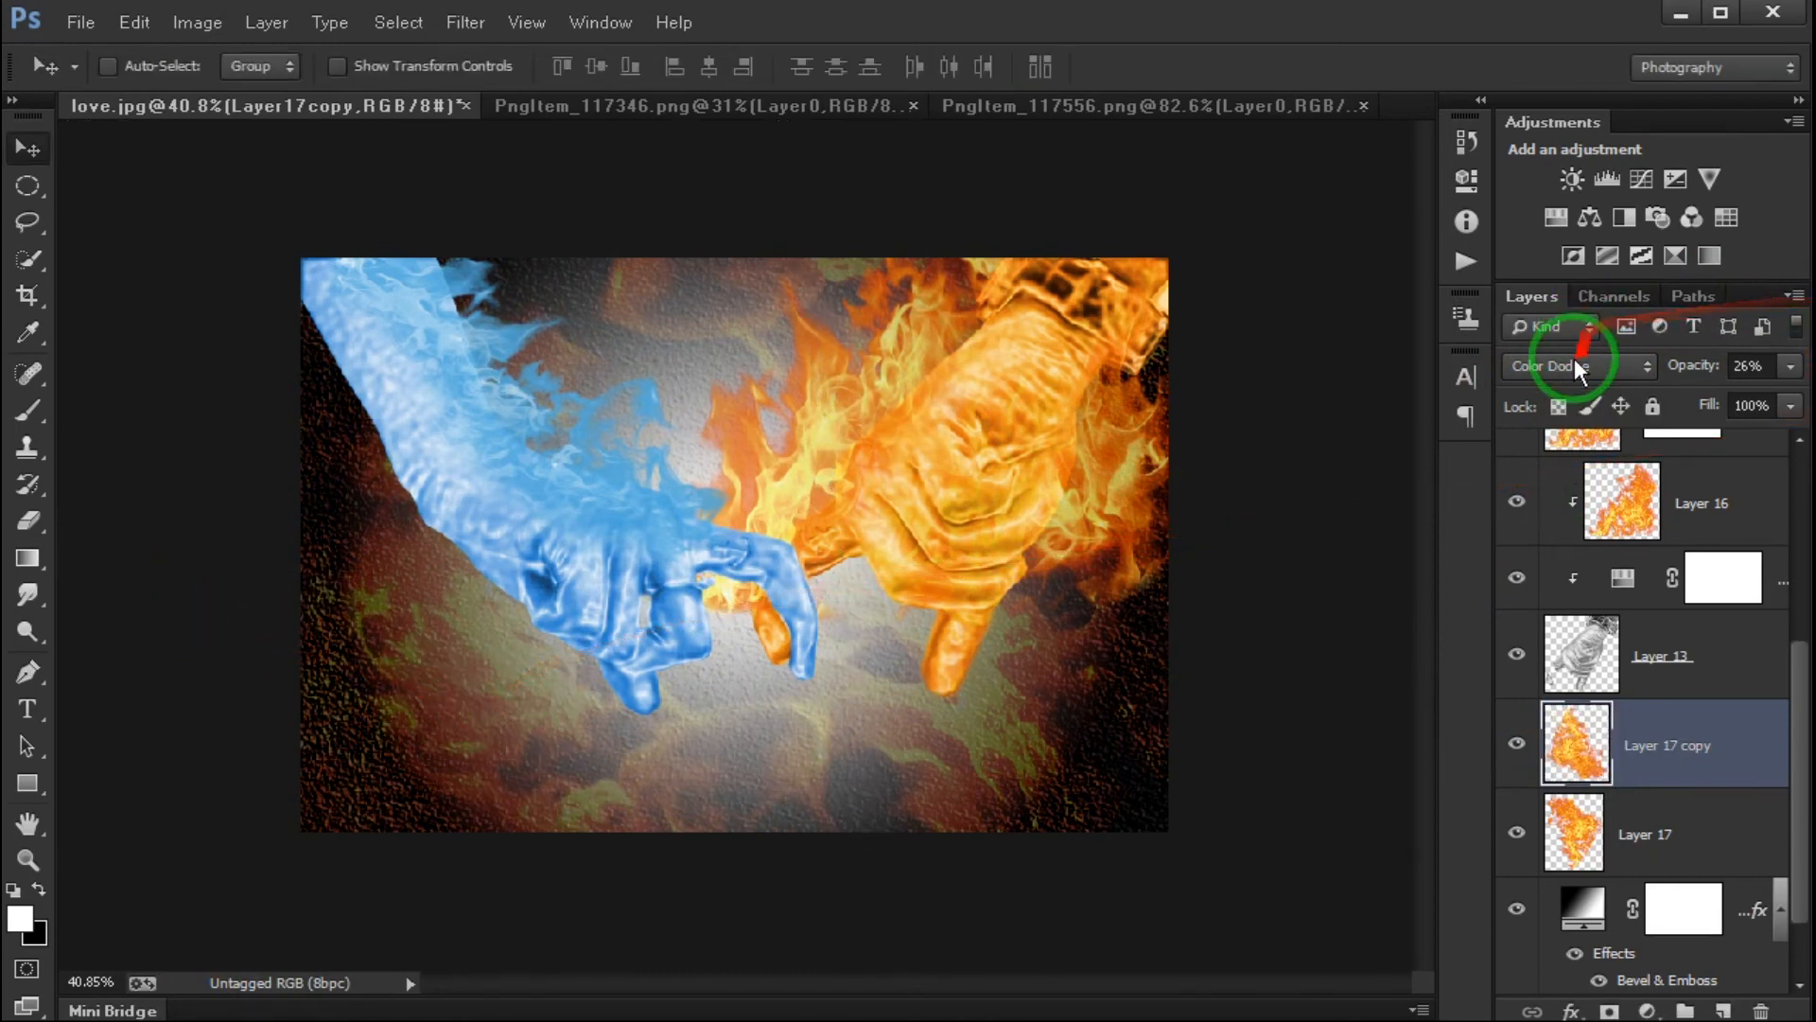
- Add a Hue/Saturation adjustment clipped to Layer 17 copy, with Colorize on, Hue 215, Saturation 57 and Lightness +11
{"action": "left_click", "coordinate": [1647, 1010]}
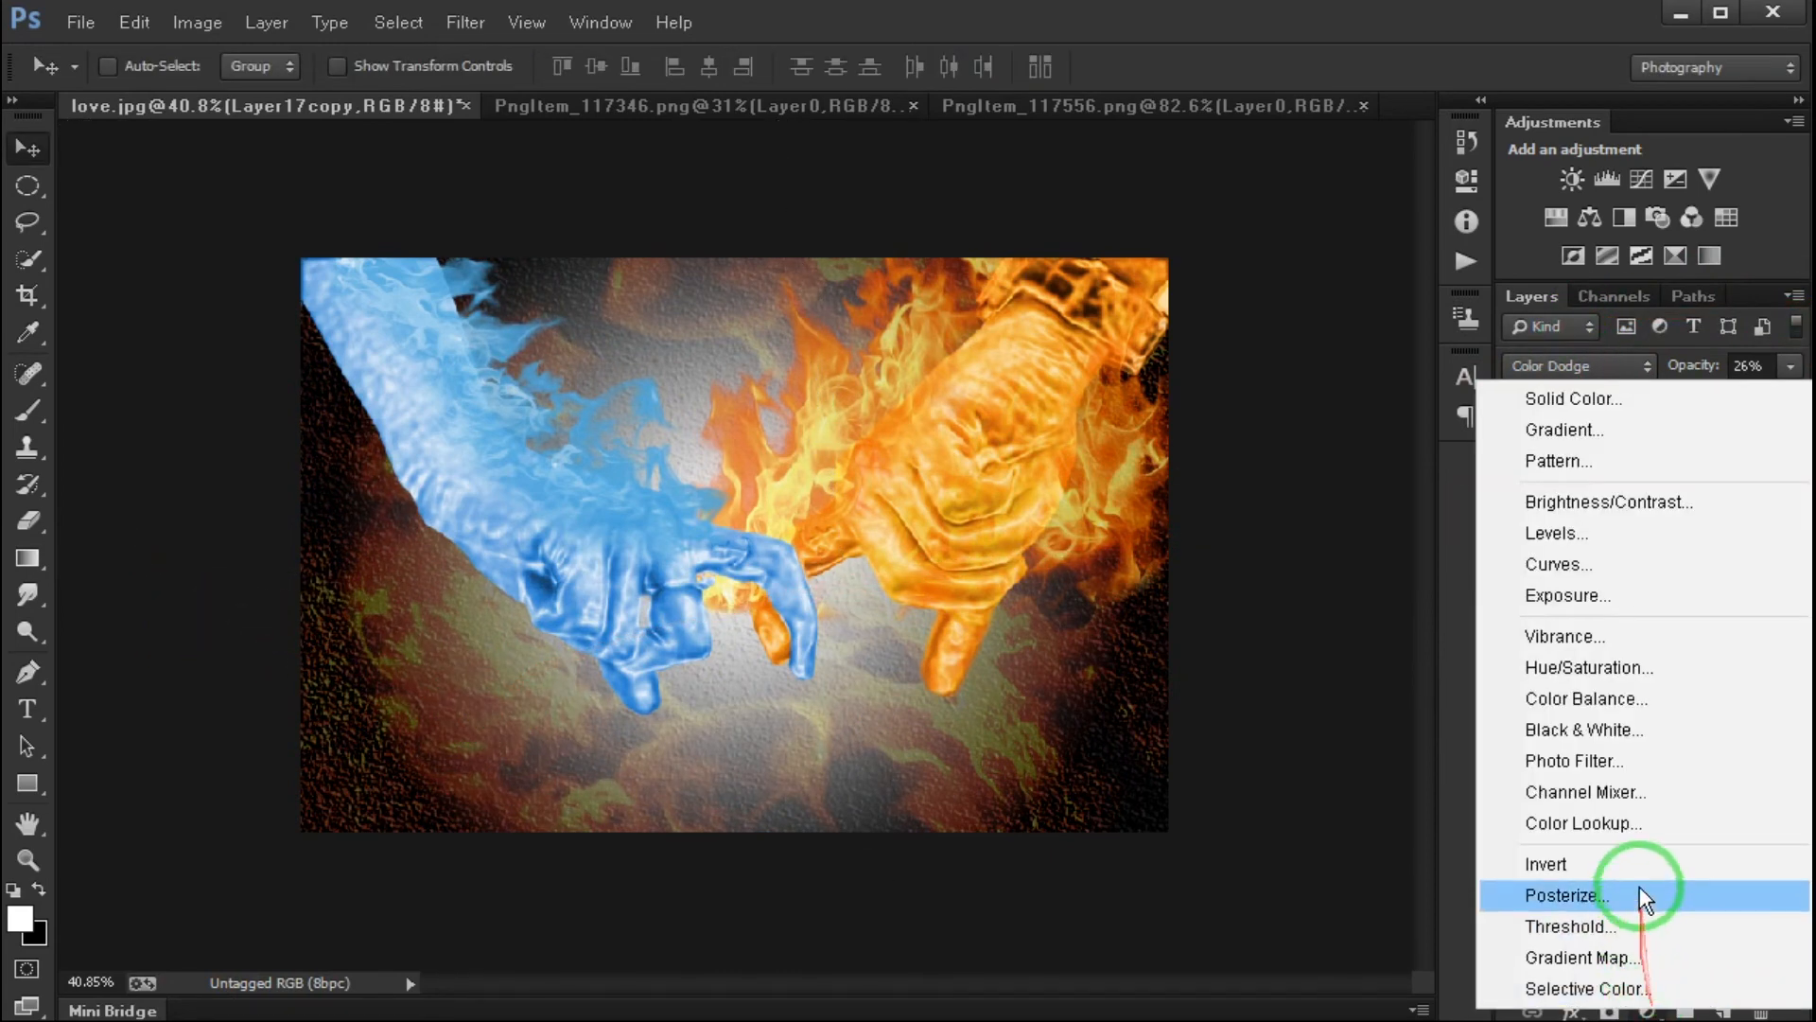
{"action": "left_click", "coordinate": [1609, 667]}
{"action": "left_click", "coordinate": [1222, 602]}
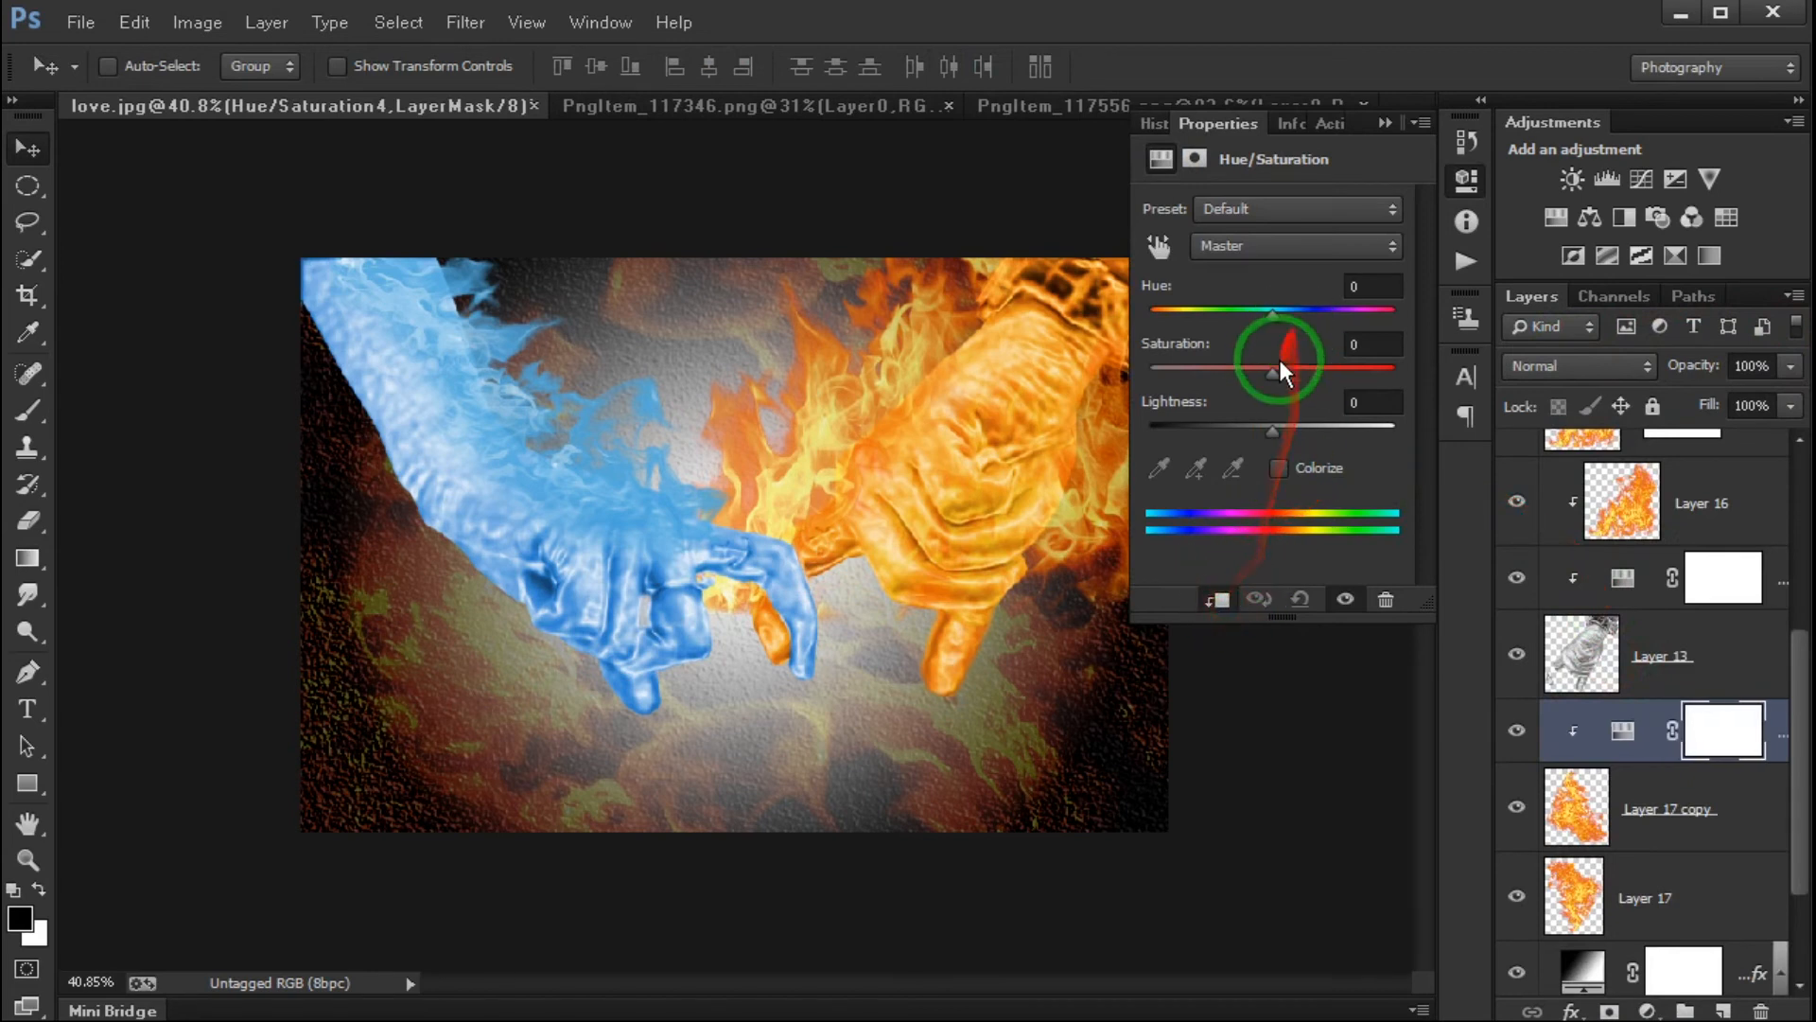
{"action": "left_click", "coordinate": [1279, 468]}
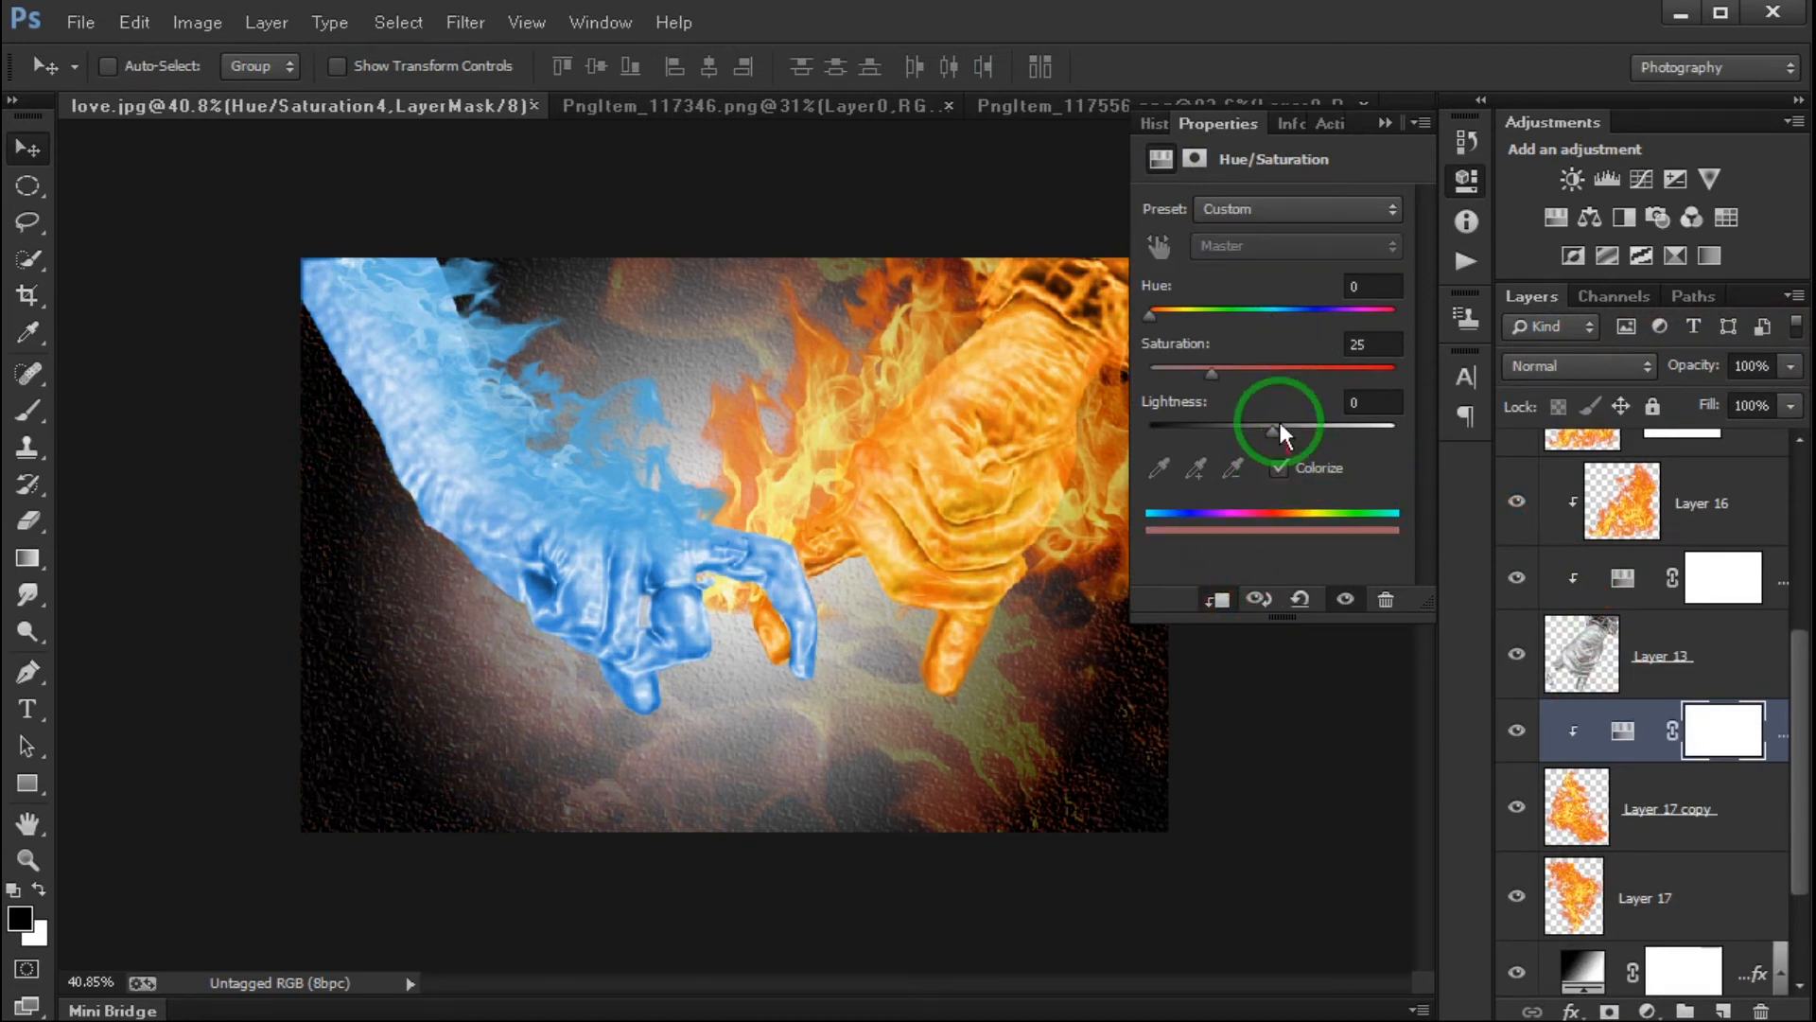
{"action": "left_click_drag", "start_coordinate": [1152, 312], "coordinate": [1298, 316]}
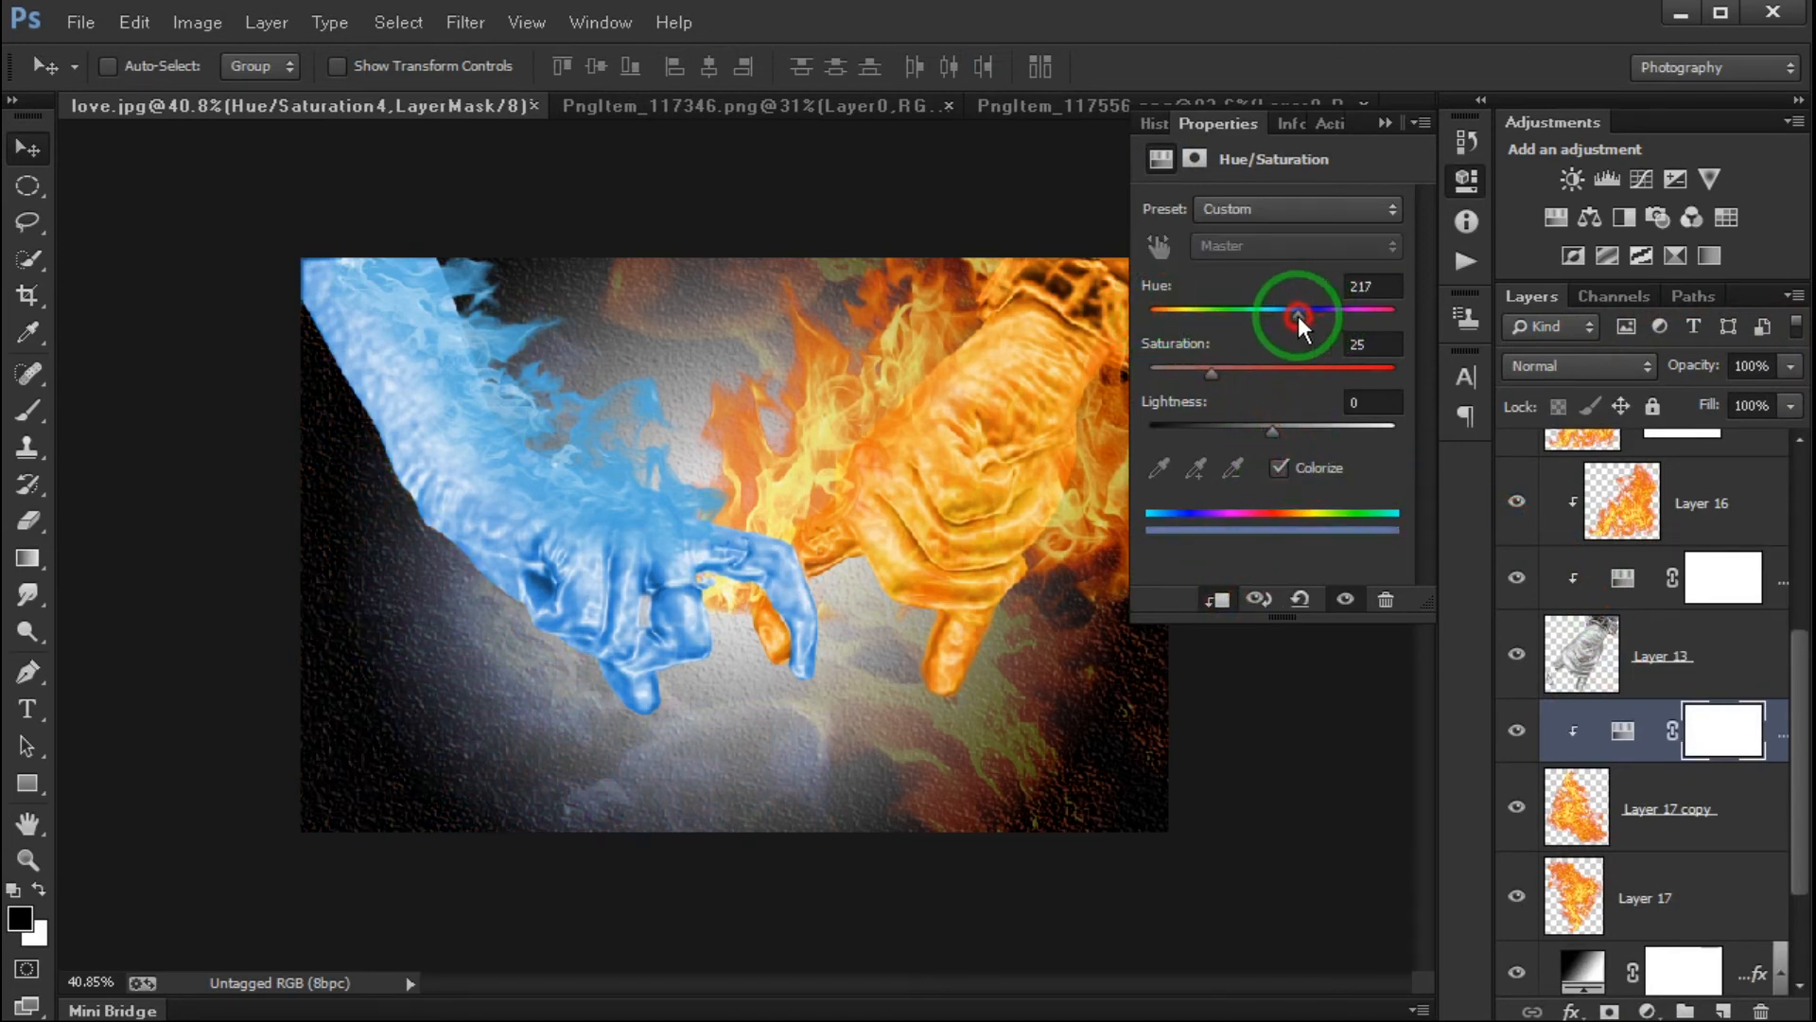
{"action": "mouse_move", "coordinate": [1273, 425]}
{"action": "left_mouse_down"}
{"action": "mouse_move", "coordinate": [1363, 426]}
{"action": "mouse_move", "coordinate": [1286, 430]}
{"action": "left_mouse_up"}
{"action": "left_click_drag", "start_coordinate": [1298, 312], "coordinate": [1292, 367]}
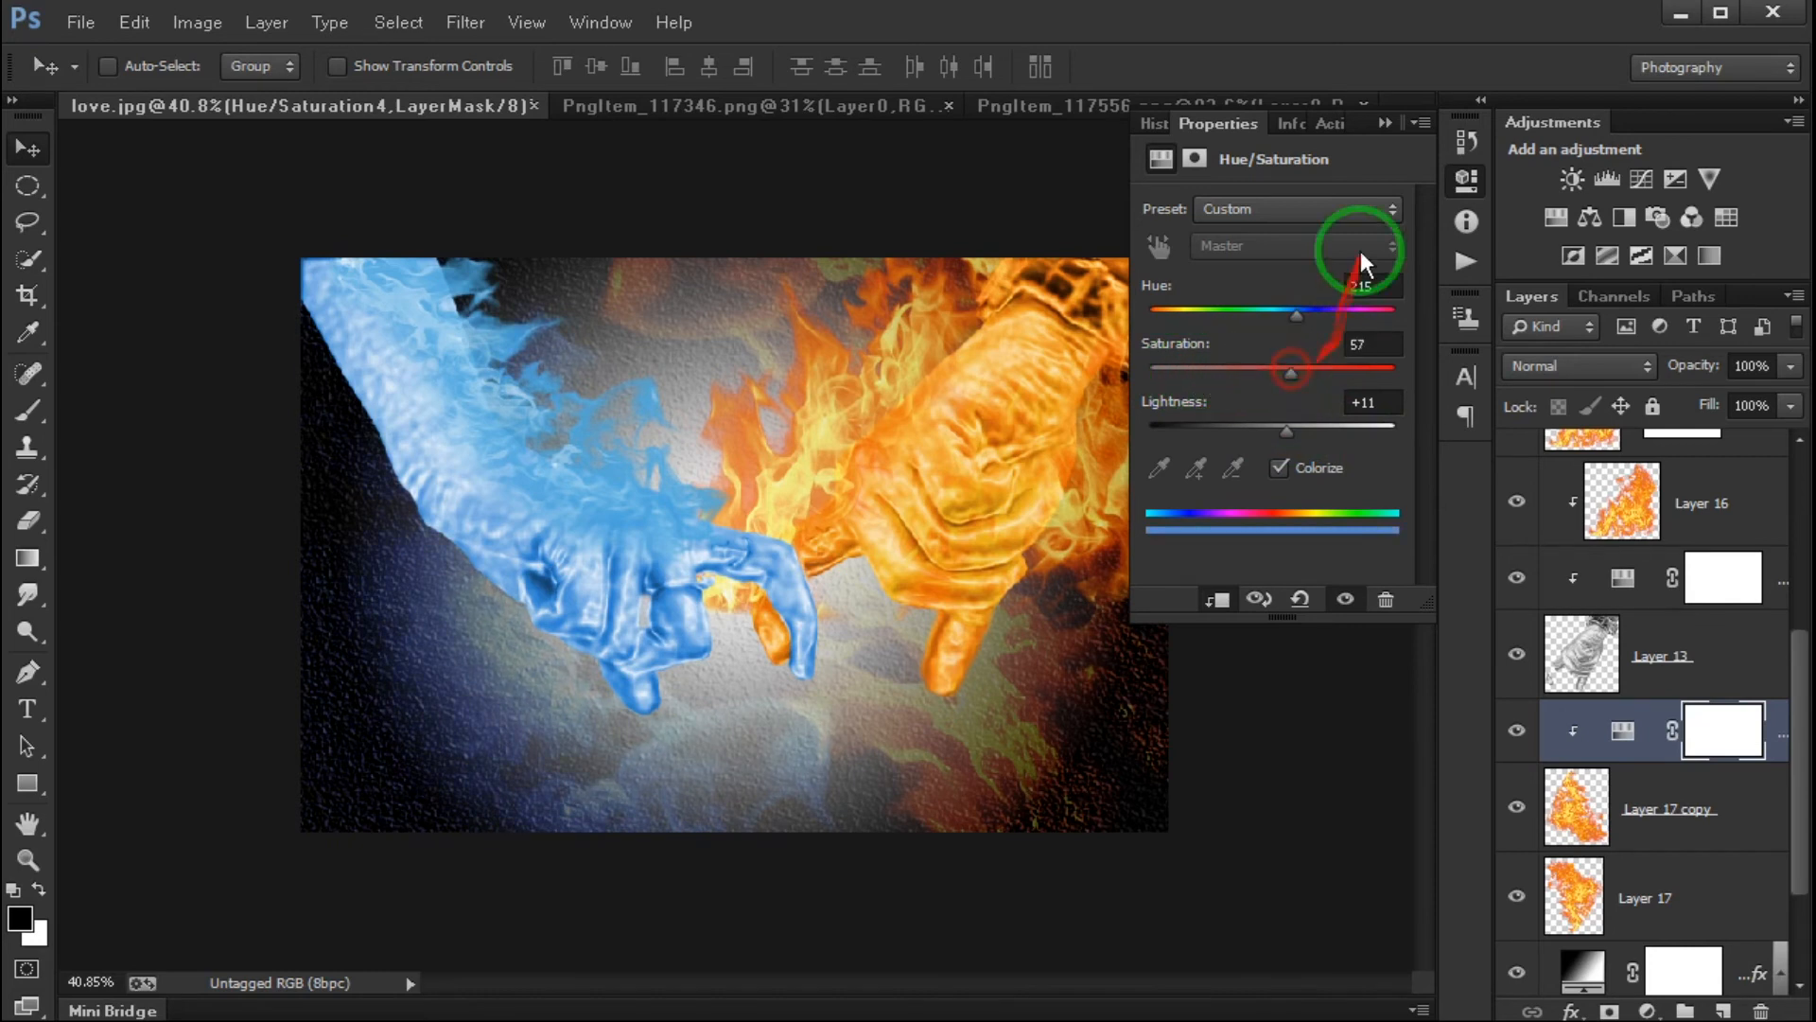
{"action": "left_click", "coordinate": [1387, 124]}
- Raise Layer 17 copy's opacity to 58%
{"action": "left_click", "coordinate": [1682, 804]}
{"action": "mouse_move", "coordinate": [1791, 366]}
{"action": "left_mouse_down"}
{"action": "mouse_move", "coordinate": [1700, 386]}
{"action": "mouse_move", "coordinate": [1786, 388]}
{"action": "mouse_move", "coordinate": [1734, 401]}
{"action": "left_mouse_up"}
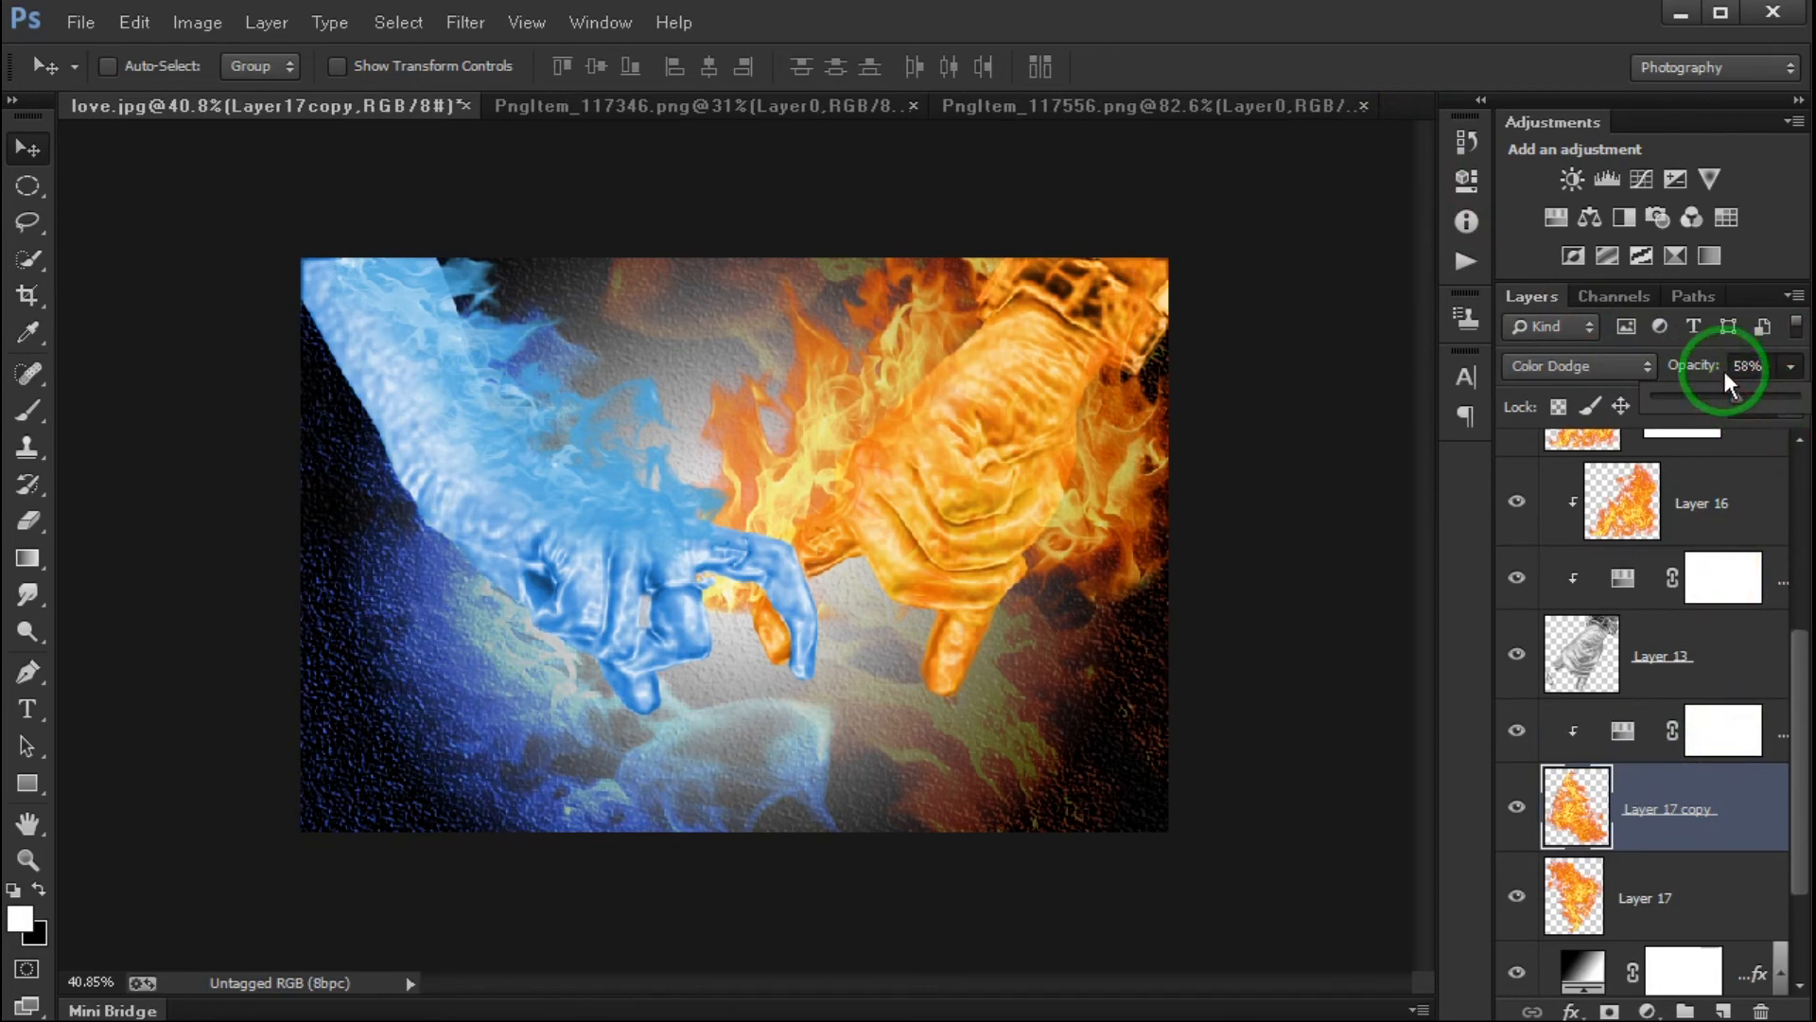
- Stamp all visible layers into a new merged layer above the topmost Hue/Saturation adjustment
{"action": "scroll", "coordinate": [825, 479], "scroll_direction": "down", "scroll_amount": 3}
{"action": "scroll", "coordinate": [791, 473], "scroll_direction": "up", "scroll_amount": 4}
{"action": "scroll", "coordinate": [791, 477], "scroll_direction": "down", "scroll_amount": 3}
{"action": "scroll", "coordinate": [1608, 724], "scroll_direction": "up", "scroll_amount": 5}
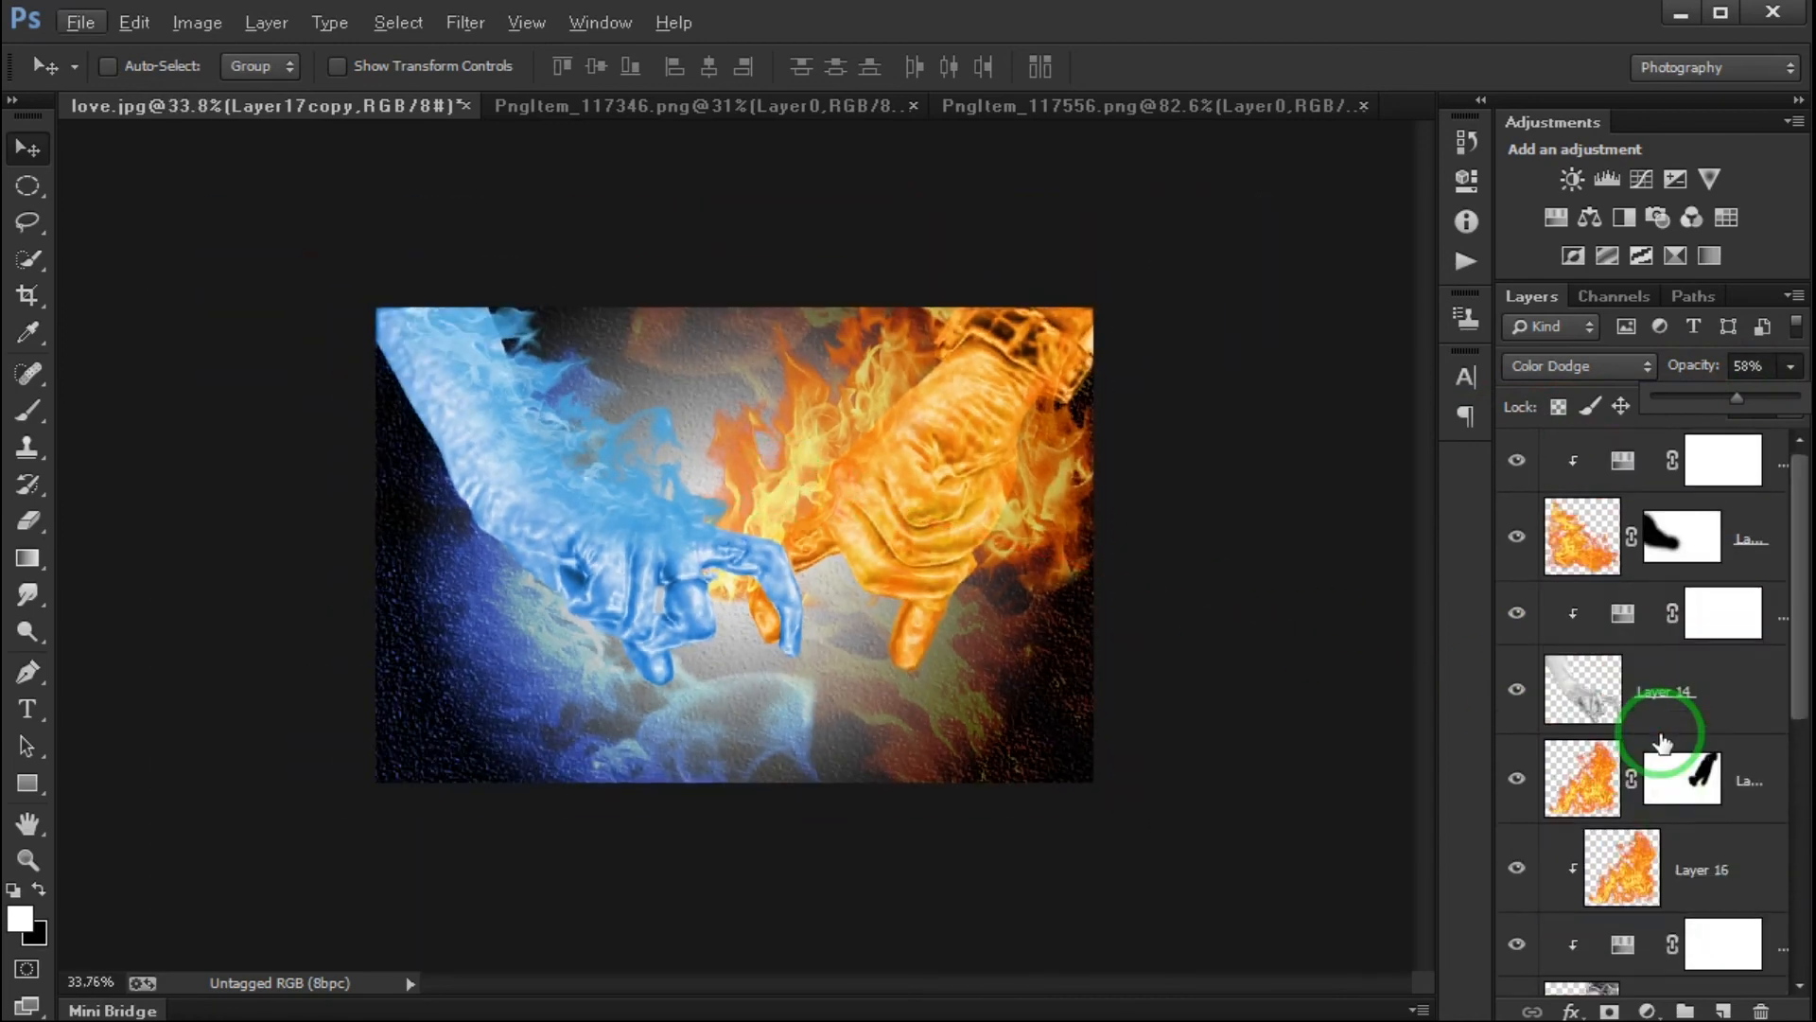
{"action": "left_click", "coordinate": [1726, 460]}
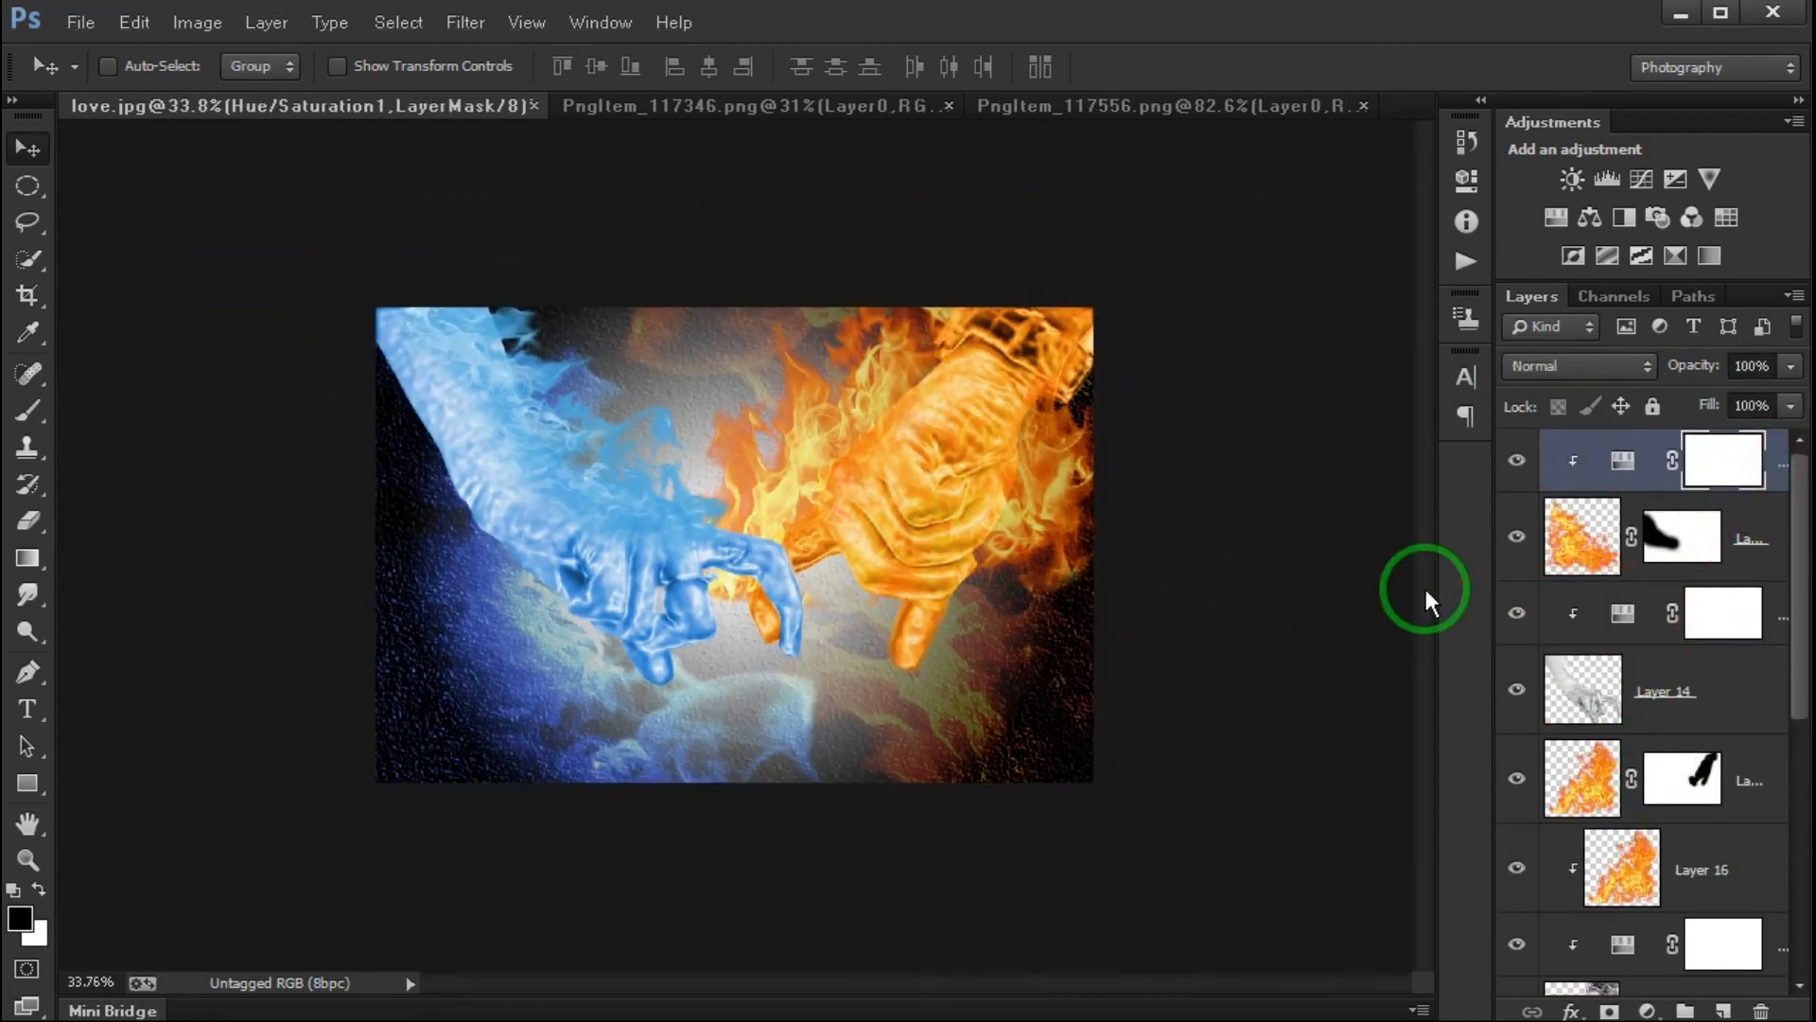
{"action": "key", "text": "ctrl+shift+alt+e"}
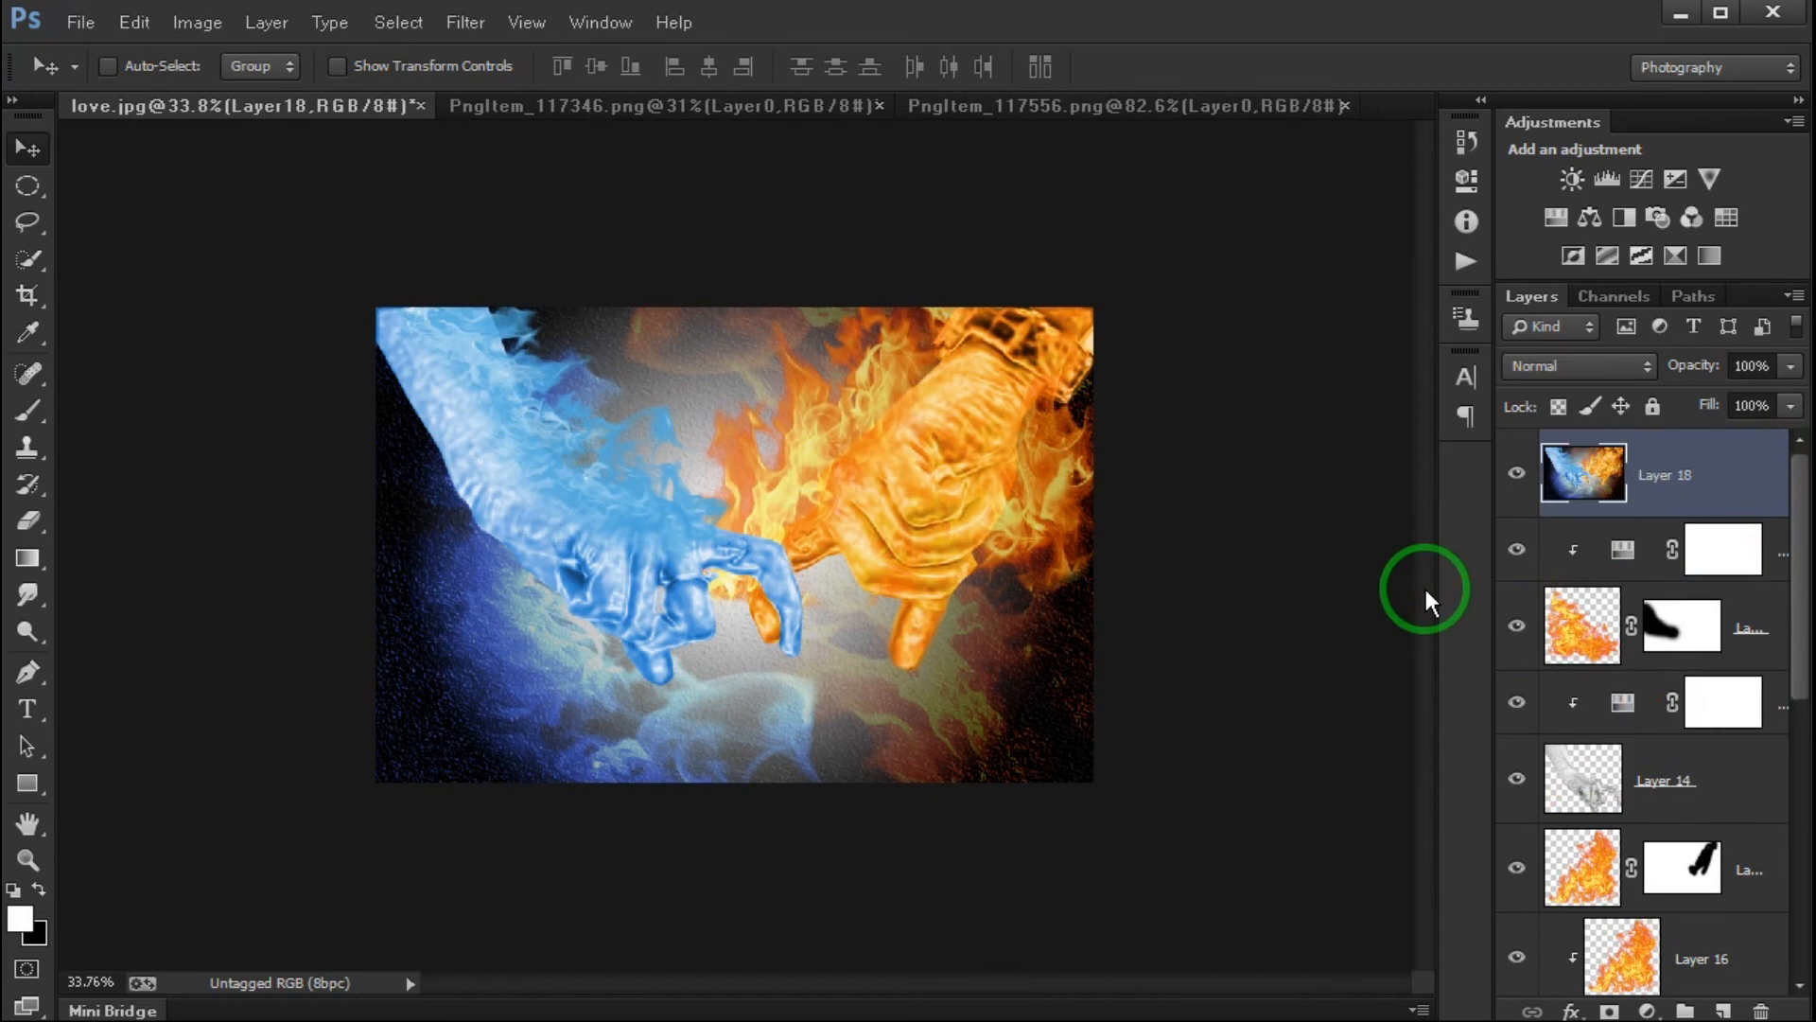
- In the Camera Raw Filter, set Temperature +4, Tint -12, Exposure -0.30, Contrast +67, Highlights +3, Shadows -18 and Blacks -58
{"action": "left_click", "coordinate": [450, 38]}
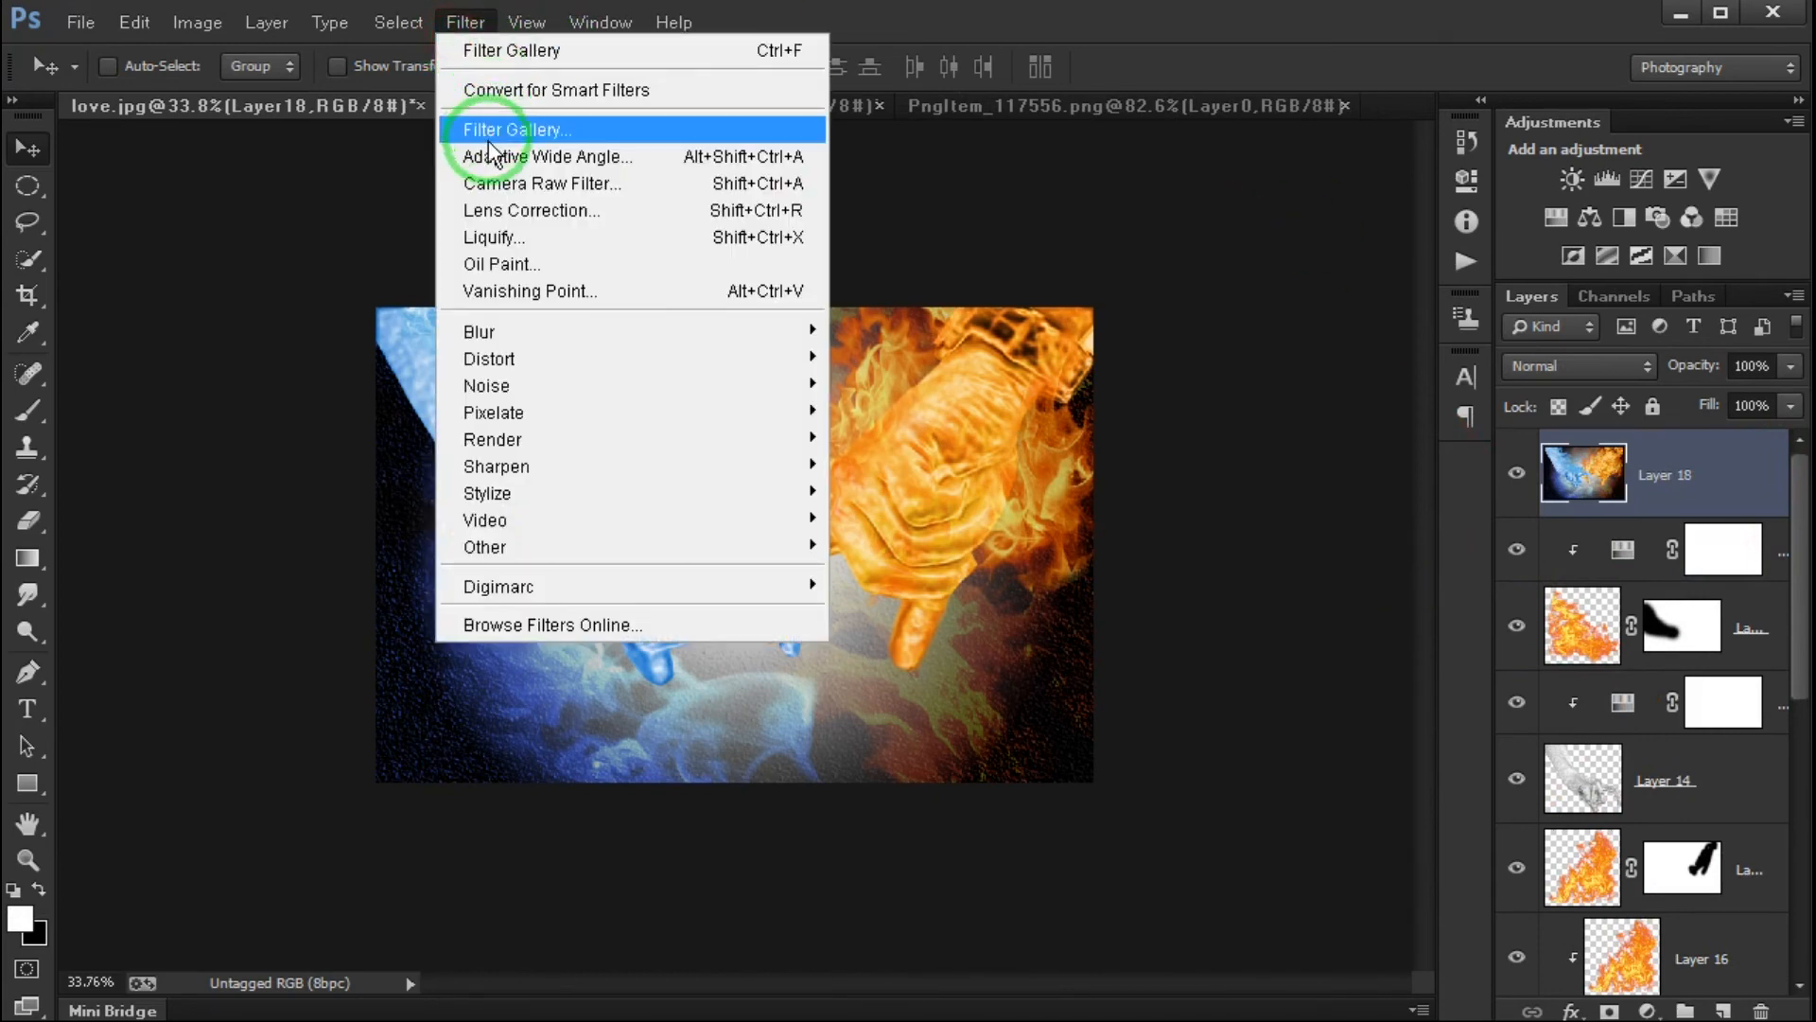
{"action": "left_click", "coordinate": [478, 125]}
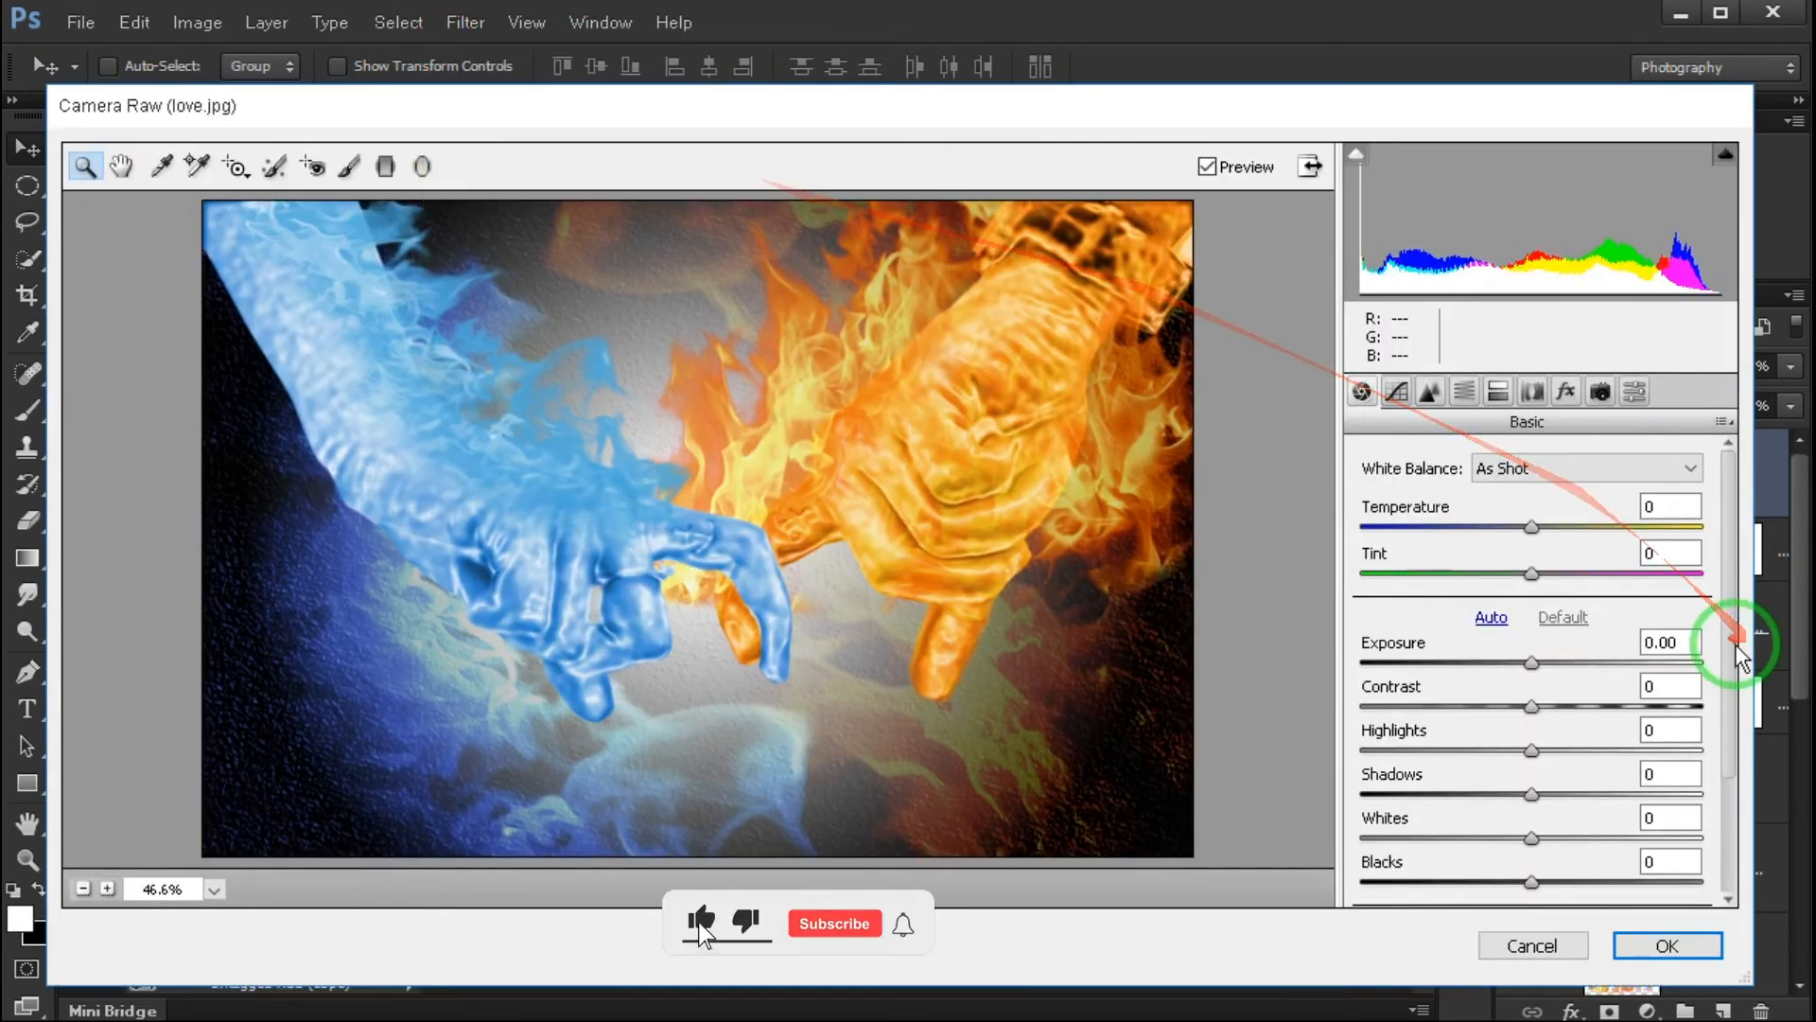
{"action": "left_click_drag", "start_coordinate": [1533, 527], "coordinate": [1511, 573]}
{"action": "left_click_drag", "start_coordinate": [1531, 663], "coordinate": [1638, 703]}
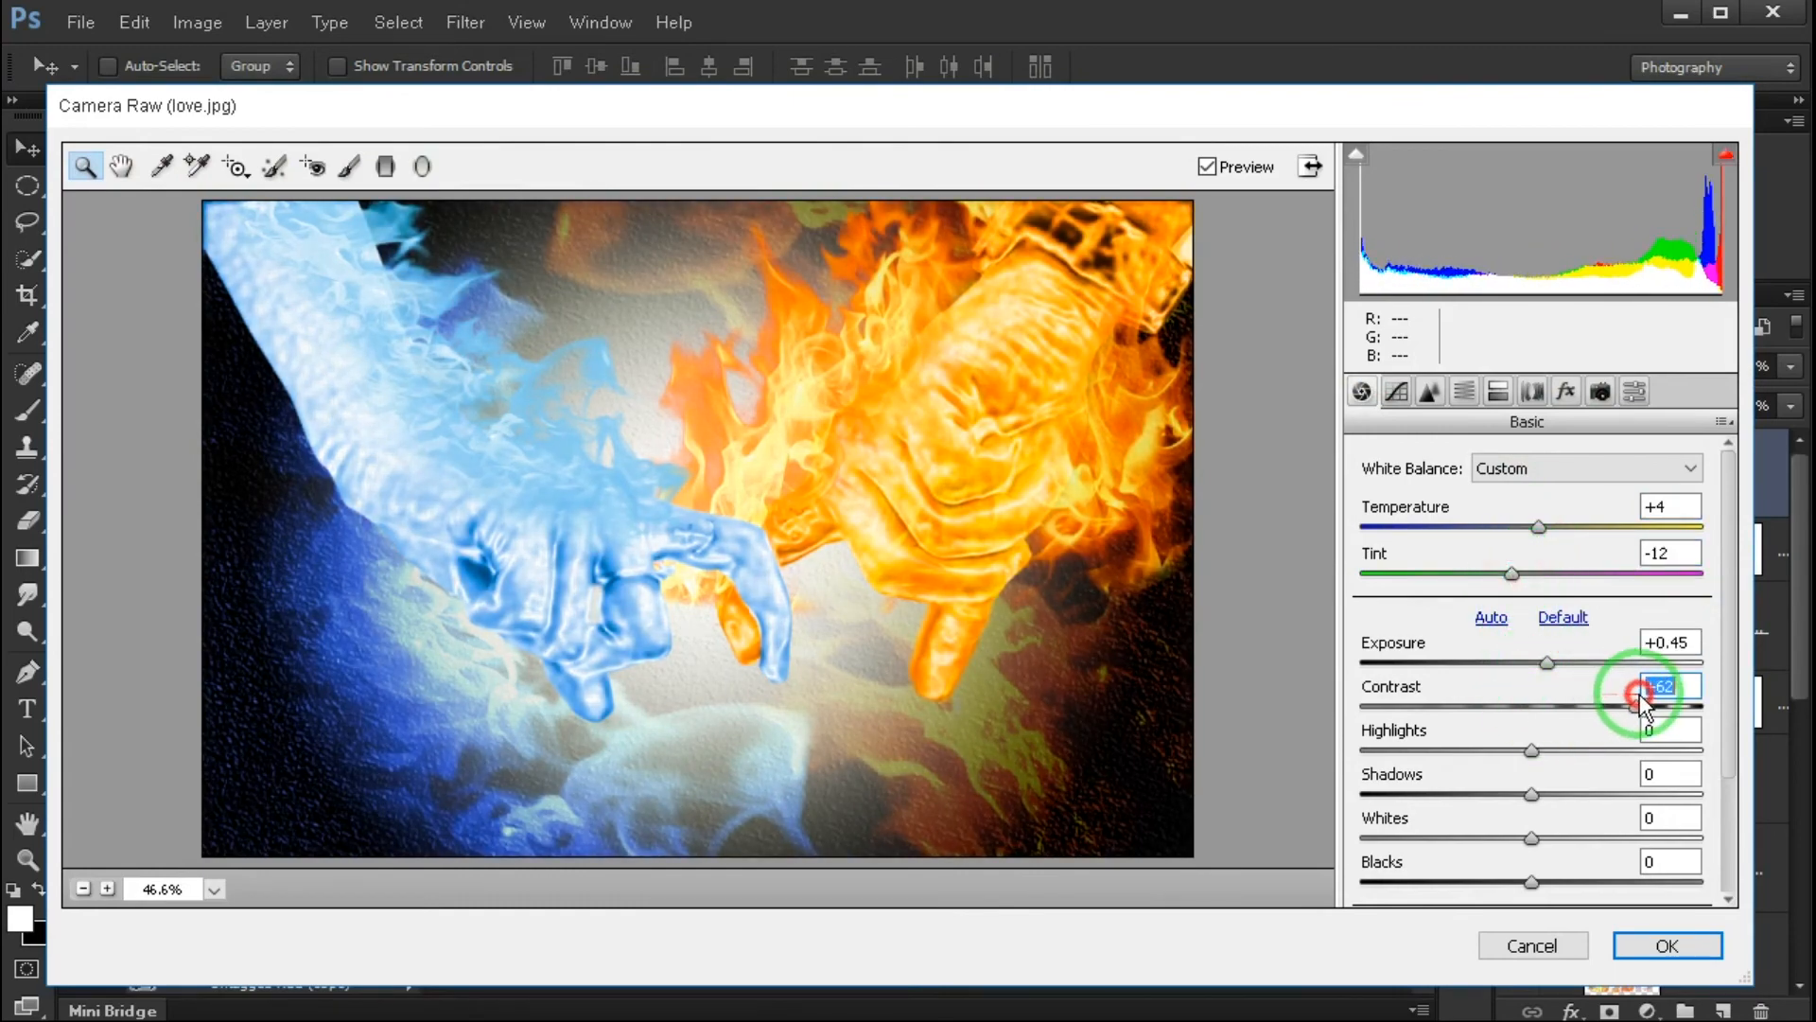
{"action": "left_click_drag", "start_coordinate": [1558, 663], "coordinate": [1524, 661]}
{"action": "left_click_drag", "start_coordinate": [1636, 706], "coordinate": [1646, 705]}
{"action": "left_click_drag", "start_coordinate": [1532, 749], "coordinate": [1500, 794]}
{"action": "left_click_drag", "start_coordinate": [1532, 881], "coordinate": [1404, 885]}
{"action": "left_click_drag", "start_coordinate": [1420, 884], "coordinate": [1418, 884]}
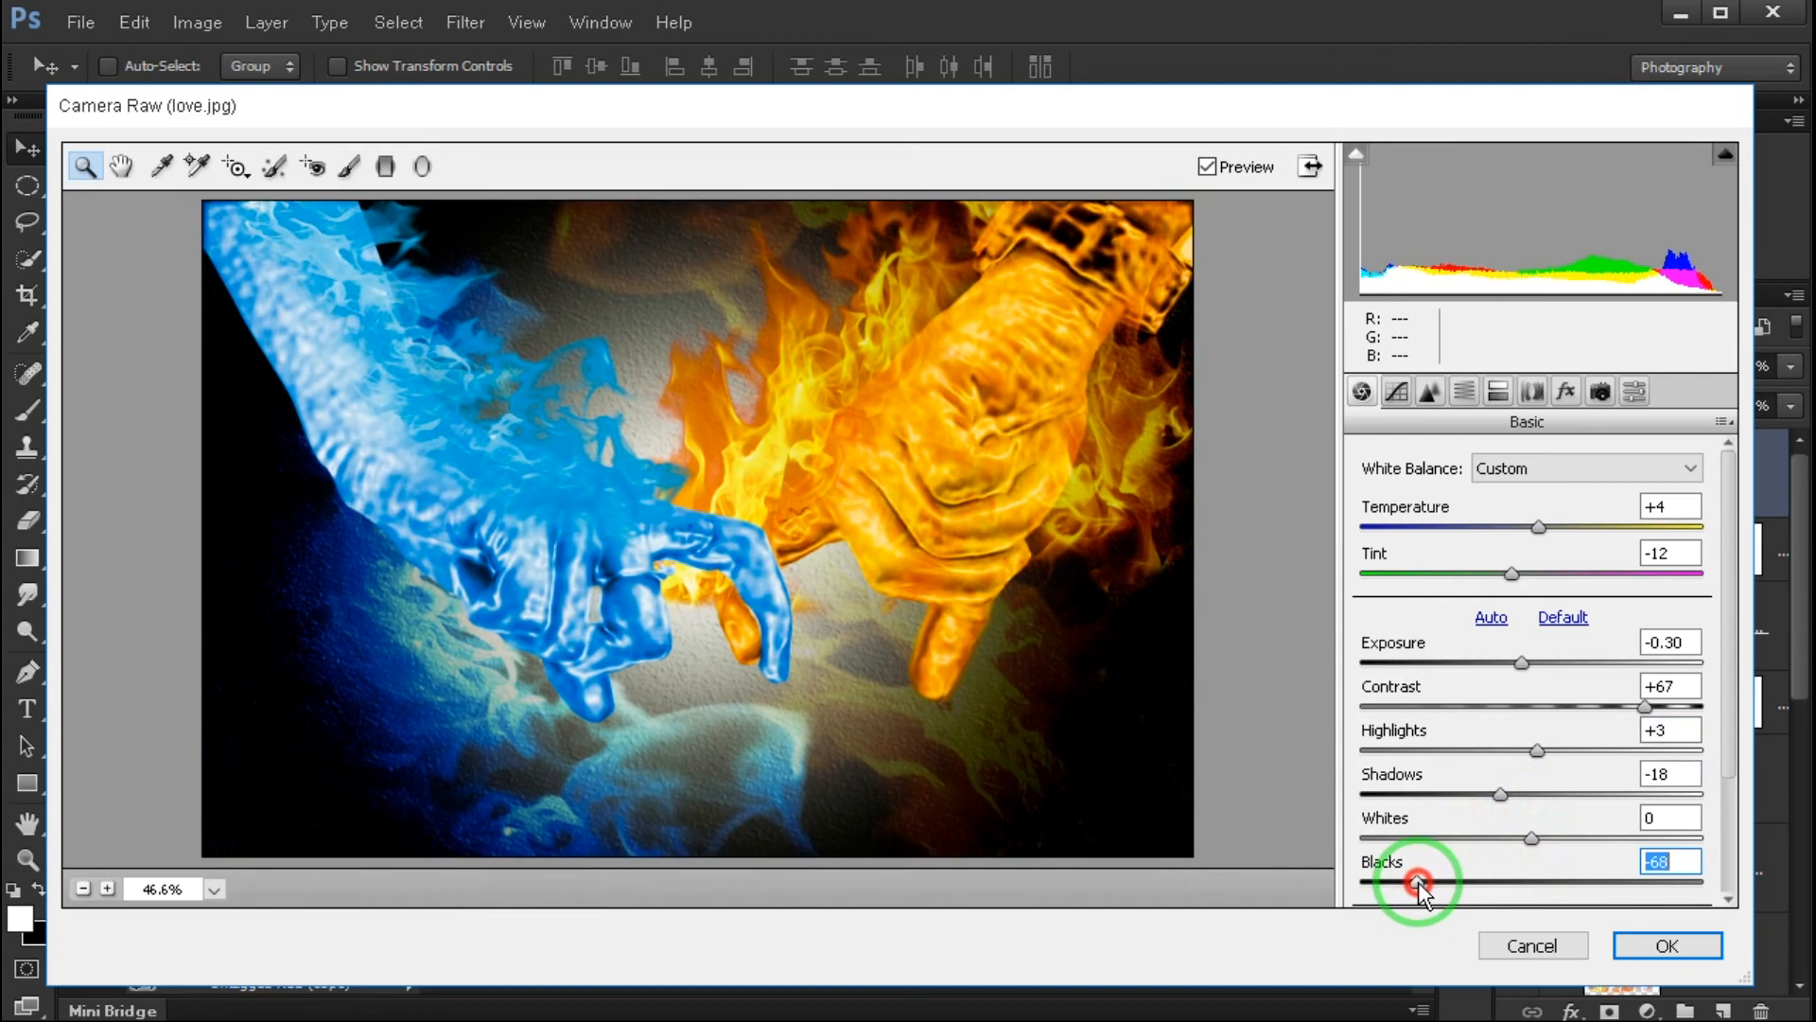
- Set the Camera Raw Clarity to +35, Vibrance to -17 and Saturation to -3
{"action": "scroll", "coordinate": [1541, 839], "scroll_direction": "down", "scroll_amount": 3}
{"action": "left_click_drag", "start_coordinate": [1537, 815], "coordinate": [1526, 880]}
{"action": "scroll", "coordinate": [1577, 819], "scroll_direction": "down", "scroll_amount": 1}
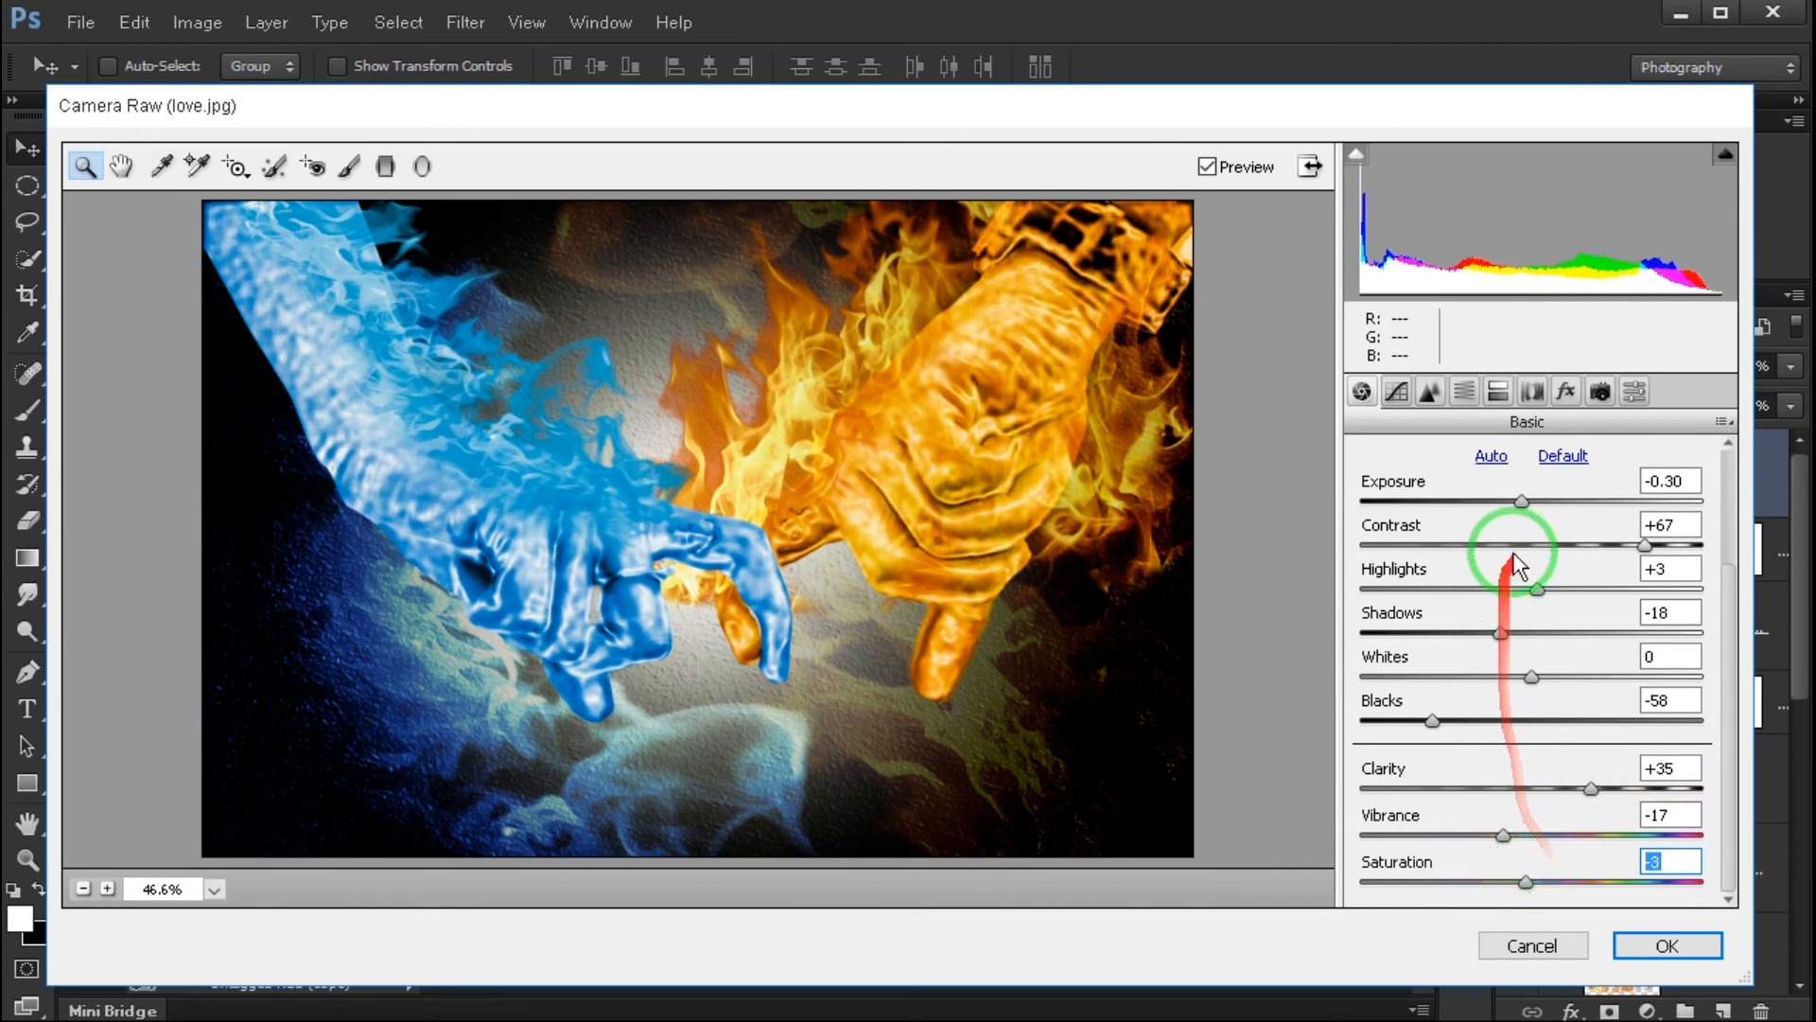
- Shape the RGB point tone curve with shadow, midtone and highlight points, lifting the upper tones slightly, and compare using the preview
{"action": "left_click", "coordinate": [1397, 391]}
{"action": "left_click_drag", "start_coordinate": [1623, 670], "coordinate": [1620, 655]}
{"action": "scroll", "coordinate": [1604, 679], "scroll_direction": "down", "scroll_amount": 1}
{"action": "left_click_drag", "start_coordinate": [1439, 778], "coordinate": [1444, 779]}
{"action": "left_click_drag", "start_coordinate": [1519, 698], "coordinate": [1537, 681]}
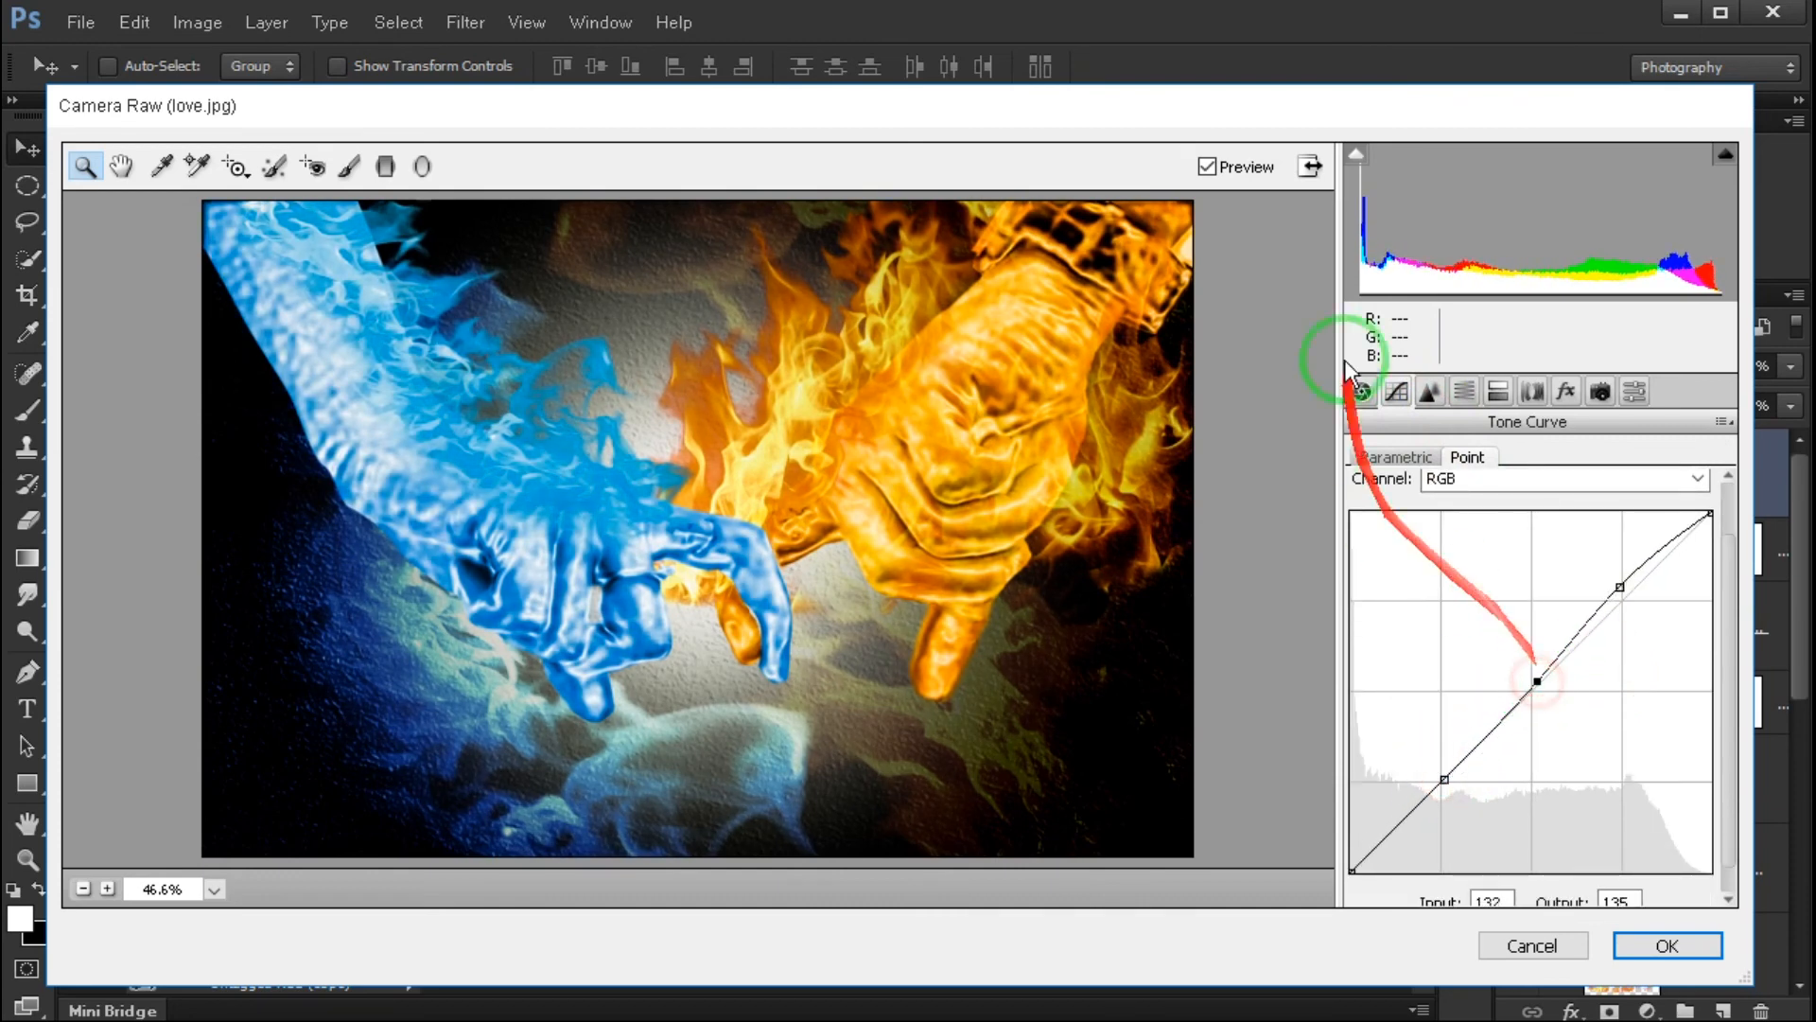
{"action": "left_click", "coordinate": [1207, 167]}
{"action": "left_click", "coordinate": [1207, 168]}
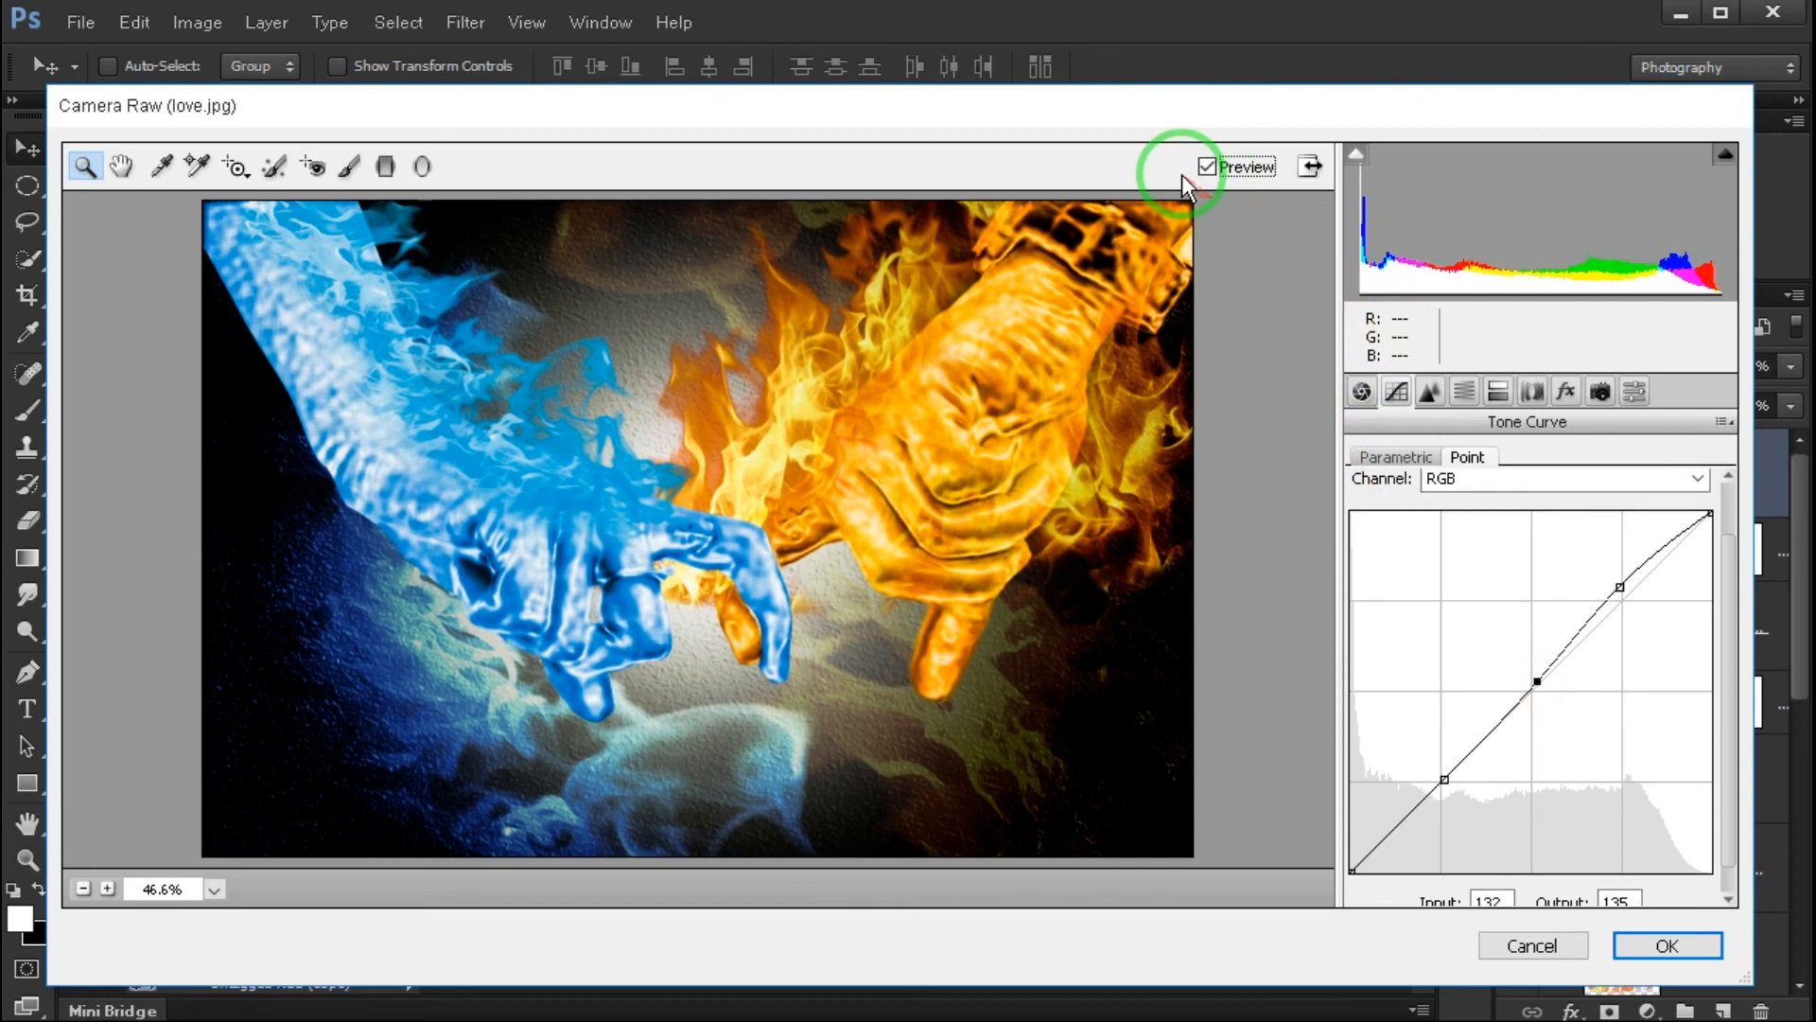
- Add Camera Raw grain with Amount 15 and Roughness 78
{"action": "left_click", "coordinate": [1468, 393]}
{"action": "left_click", "coordinate": [1499, 391]}
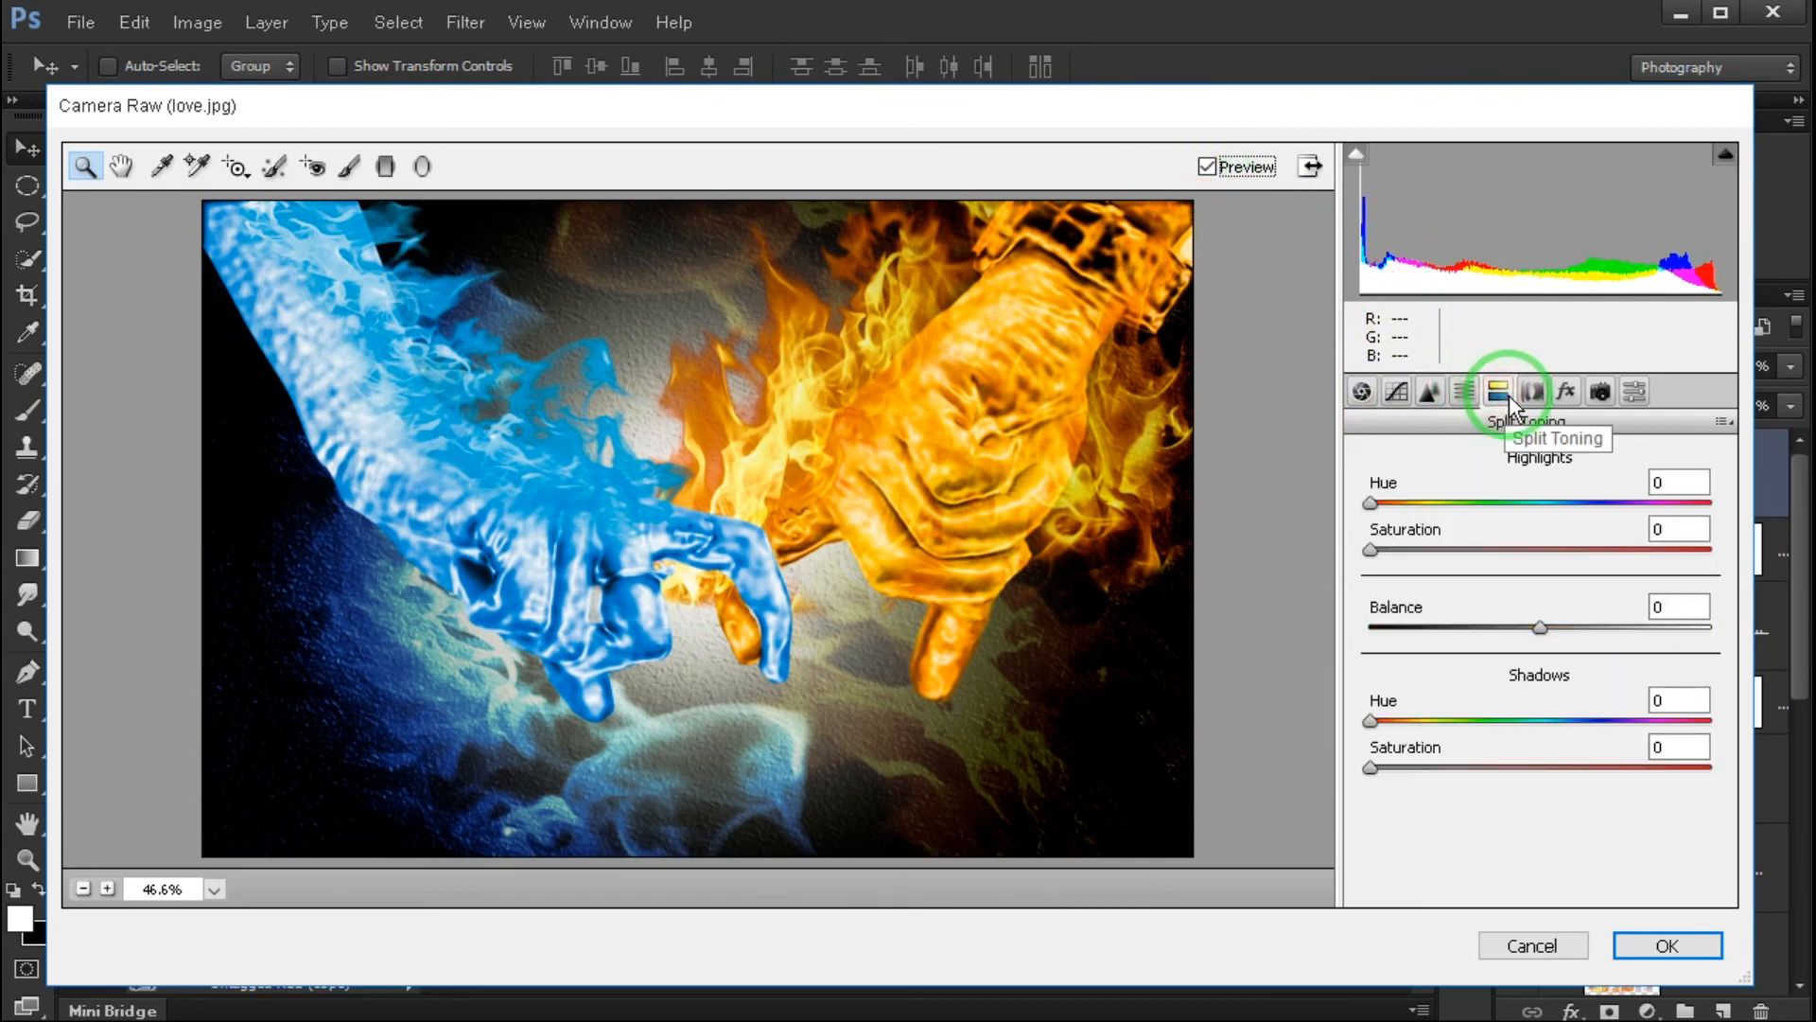
{"action": "left_click", "coordinate": [1532, 391]}
{"action": "left_click", "coordinate": [1564, 390]}
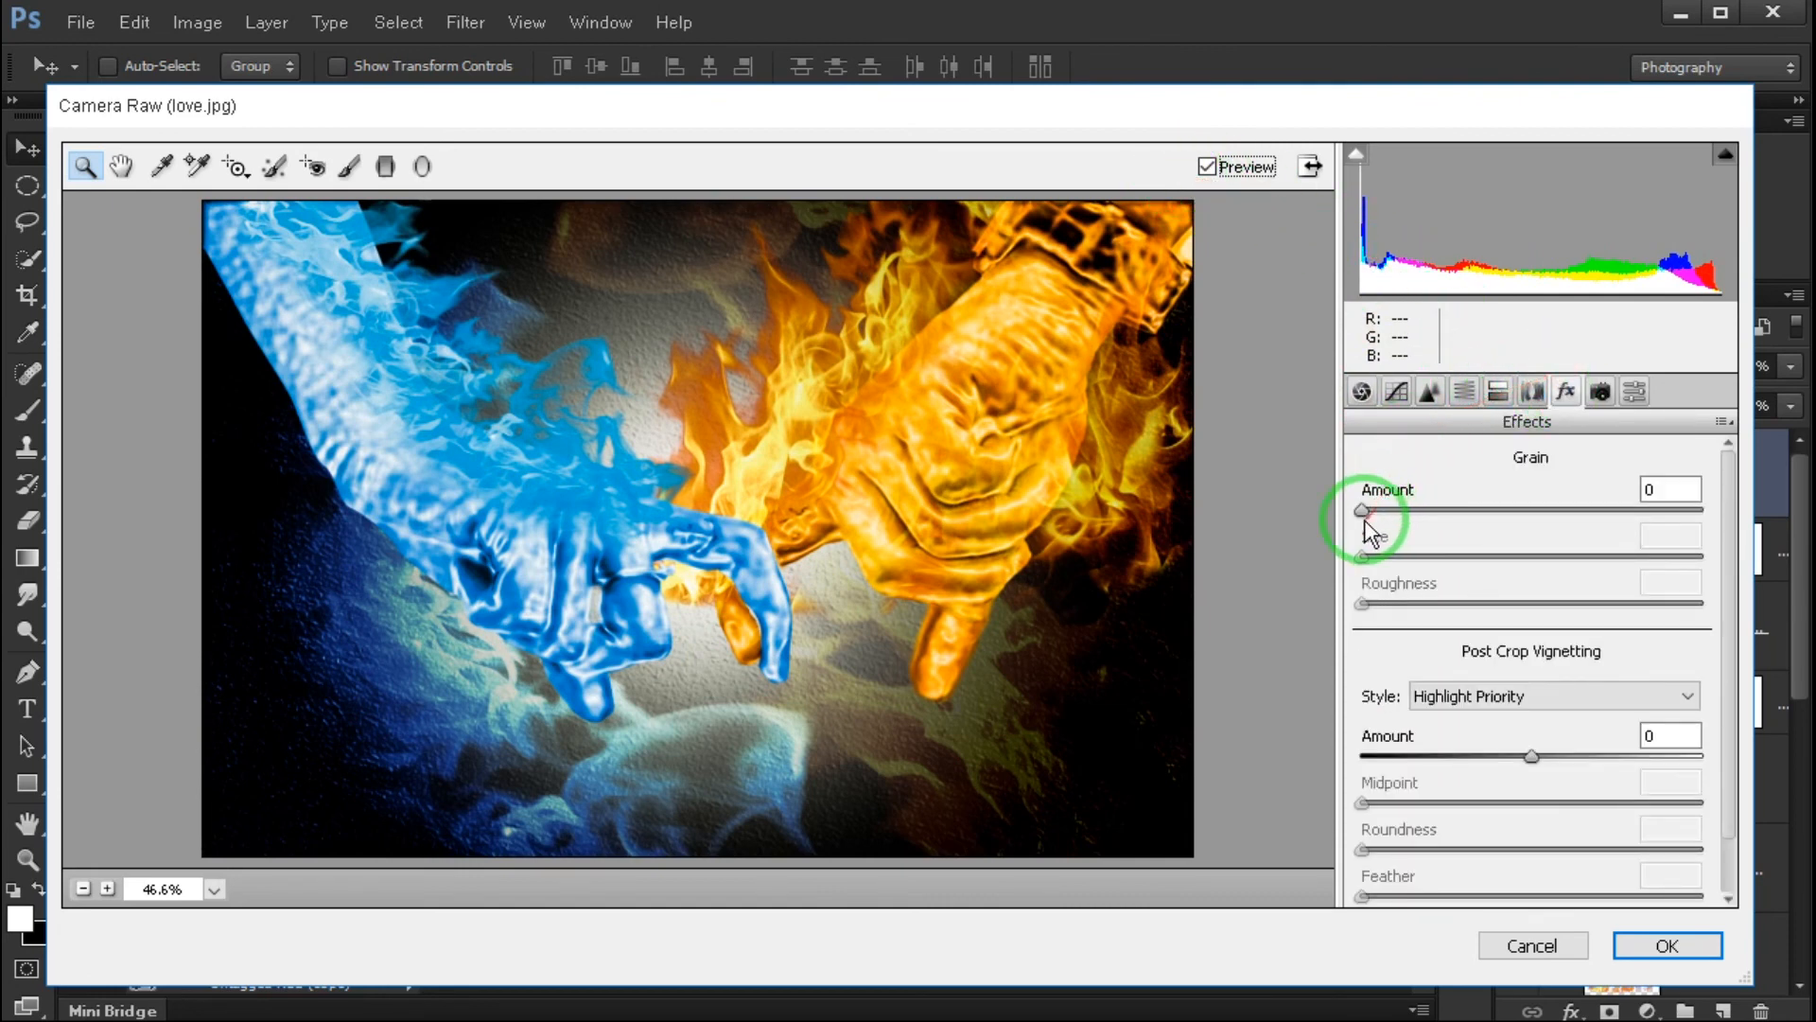
{"action": "left_click_drag", "start_coordinate": [1363, 511], "coordinate": [1424, 513]}
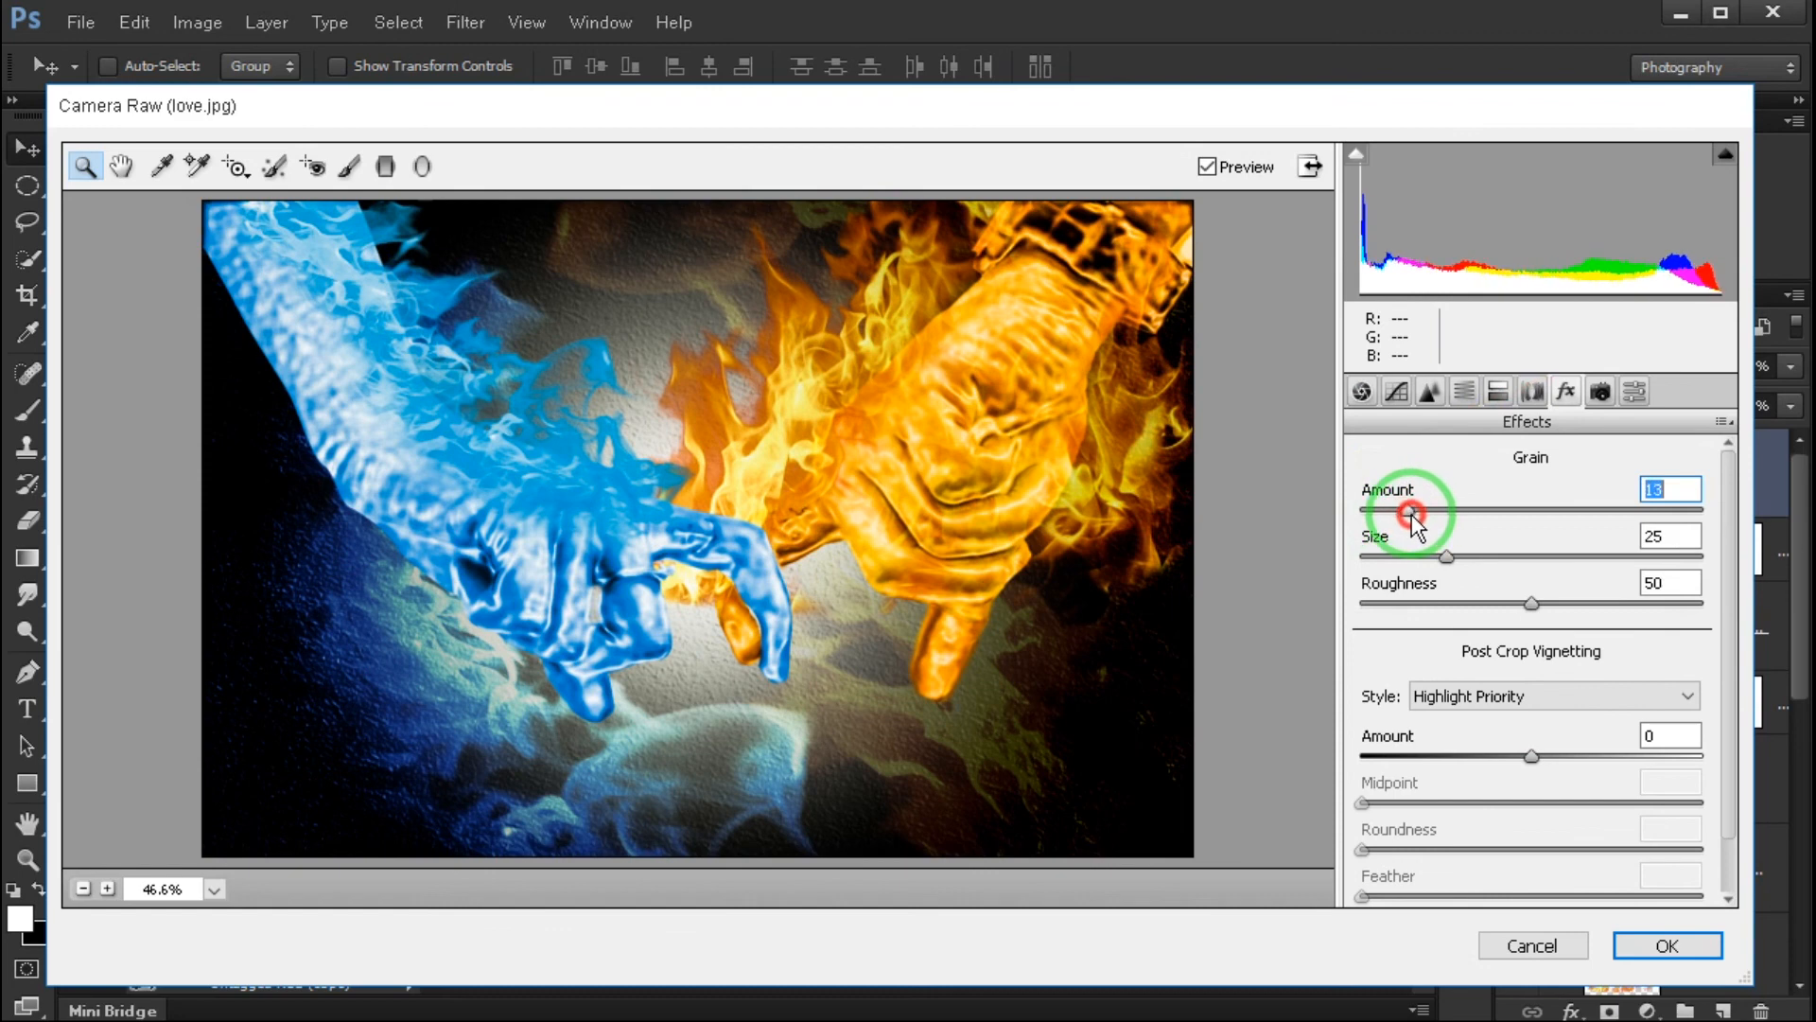
{"action": "left_click_drag", "start_coordinate": [1561, 602], "coordinate": [1598, 606]}
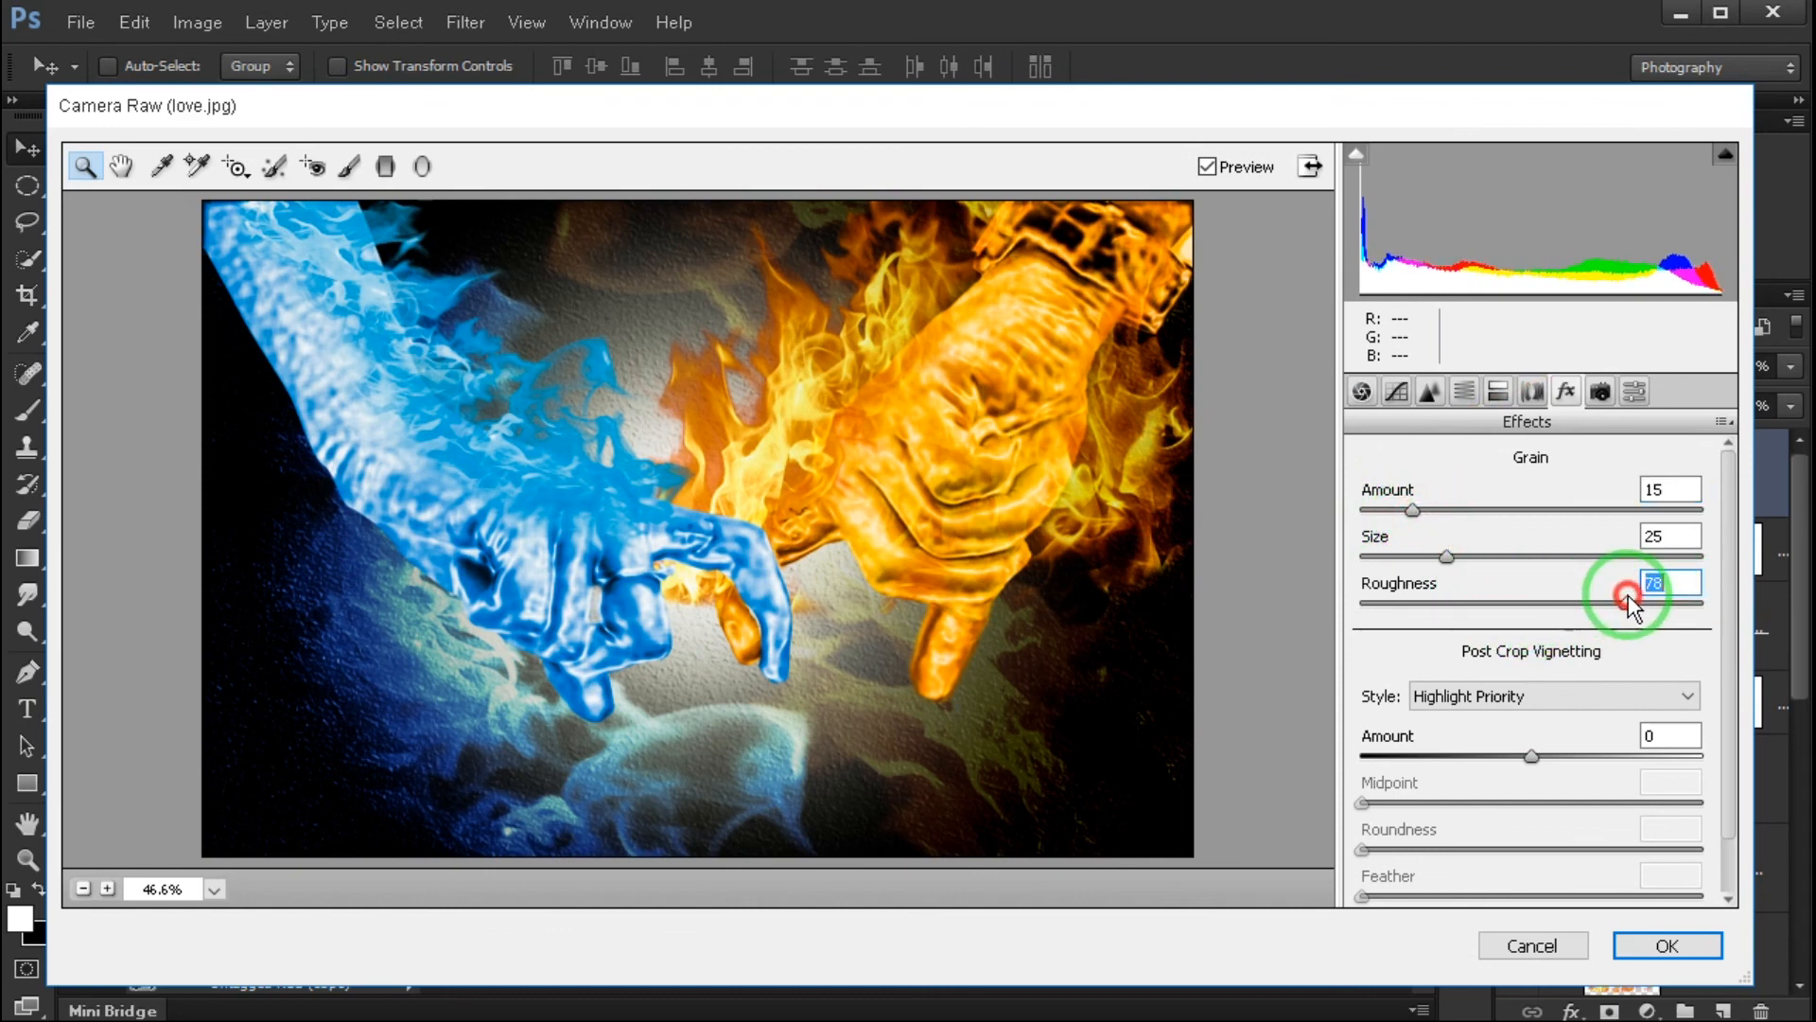
- Set the Post Crop Vignetting Amount to -28 with Midpoint 50 and apply the Camera Raw filter
{"action": "left_click_drag", "start_coordinate": [1540, 759], "coordinate": [1487, 759]}
{"action": "mouse_move", "coordinate": [1540, 814]}
{"action": "left_mouse_down"}
{"action": "mouse_move", "coordinate": [1581, 790]}
{"action": "mouse_move", "coordinate": [1508, 799]}
{"action": "mouse_move", "coordinate": [1533, 800]}
{"action": "left_mouse_up"}
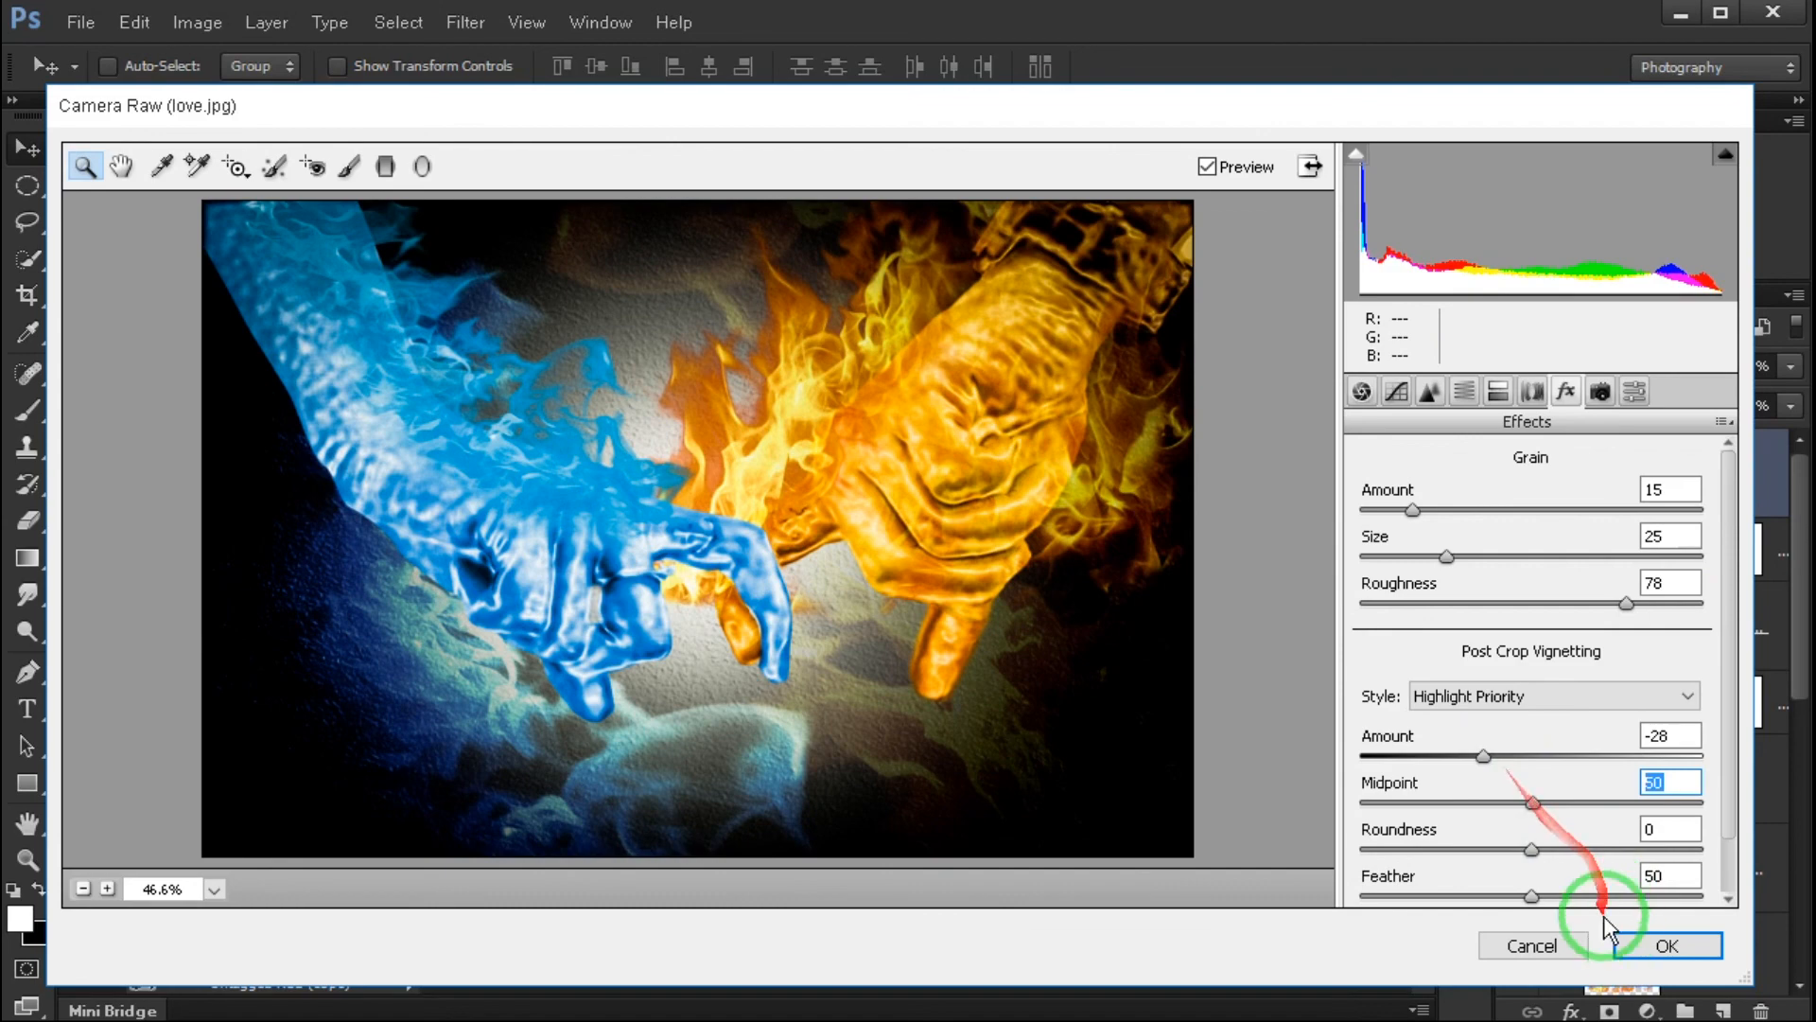
{"action": "left_click", "coordinate": [1627, 944]}
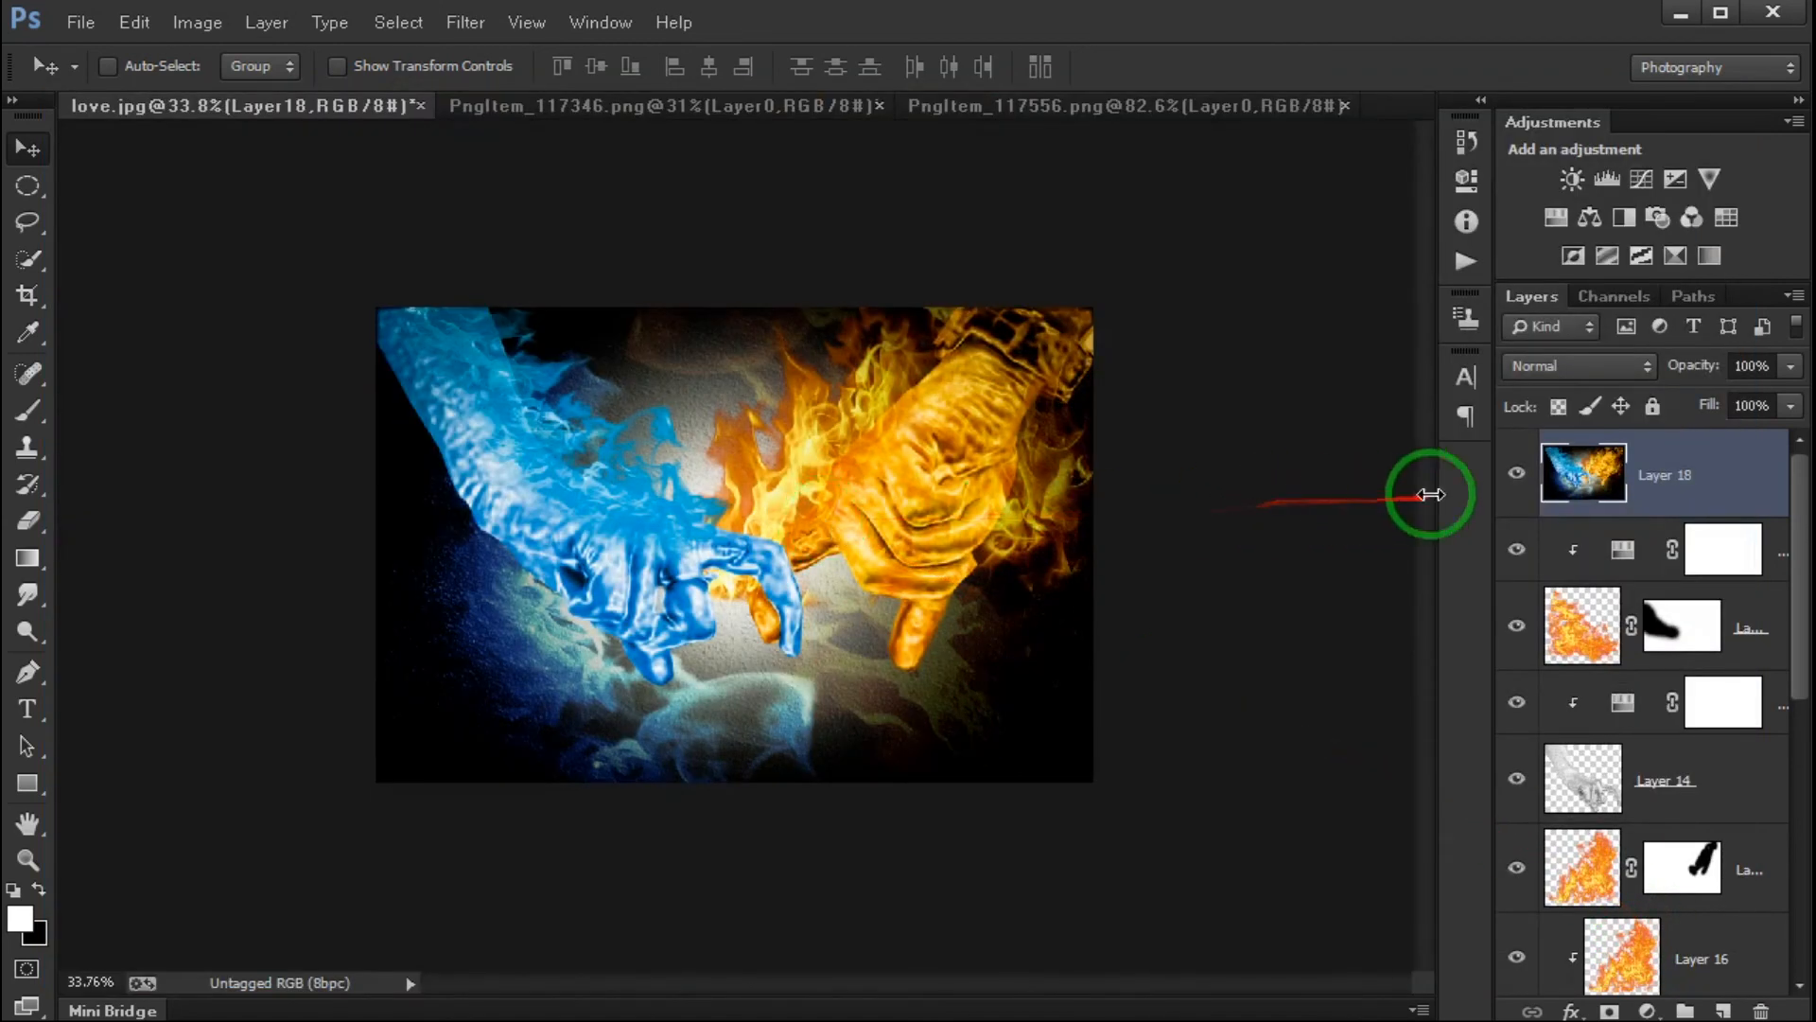
- Compare the image with Layer 18 hidden and shown, and inspect the finished hands up close
{"action": "left_click", "coordinate": [1511, 475]}
{"action": "left_click", "coordinate": [1508, 475]}
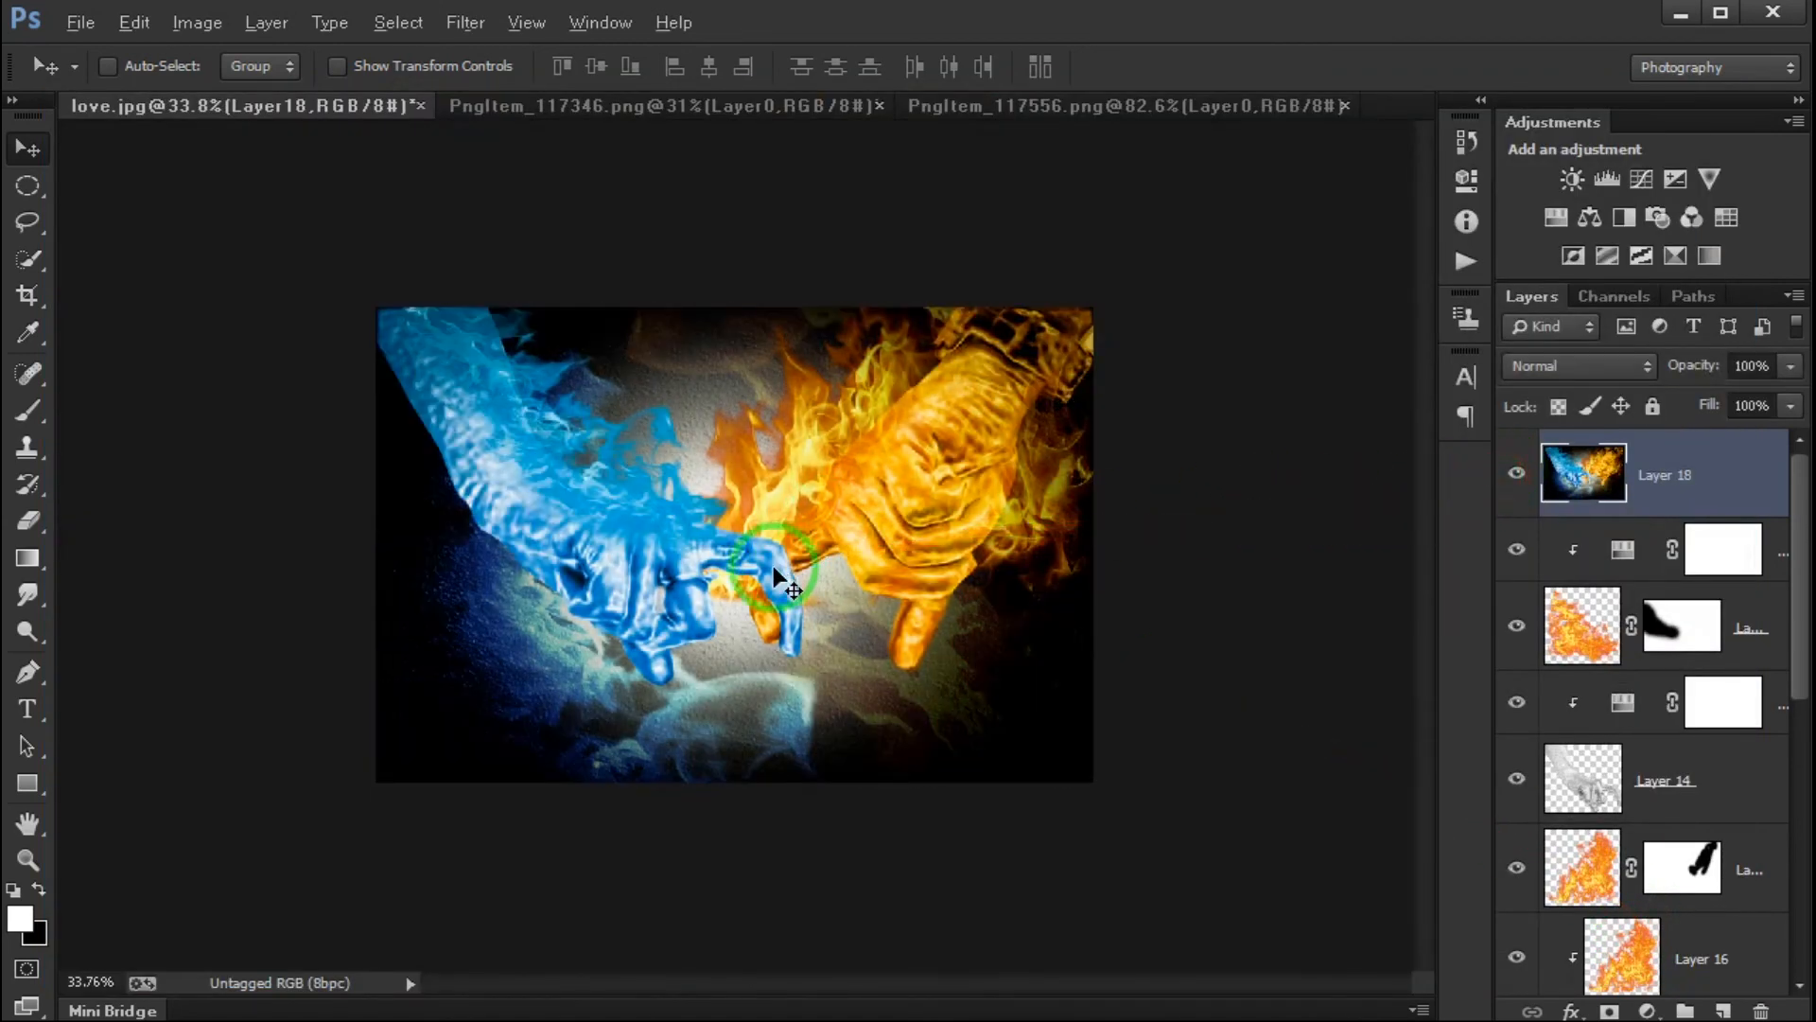
{"action": "scroll", "coordinate": [778, 574], "scroll_direction": "up", "scroll_amount": 3}
{"action": "scroll", "coordinate": [781, 579], "scroll_direction": "down", "scroll_amount": 1}
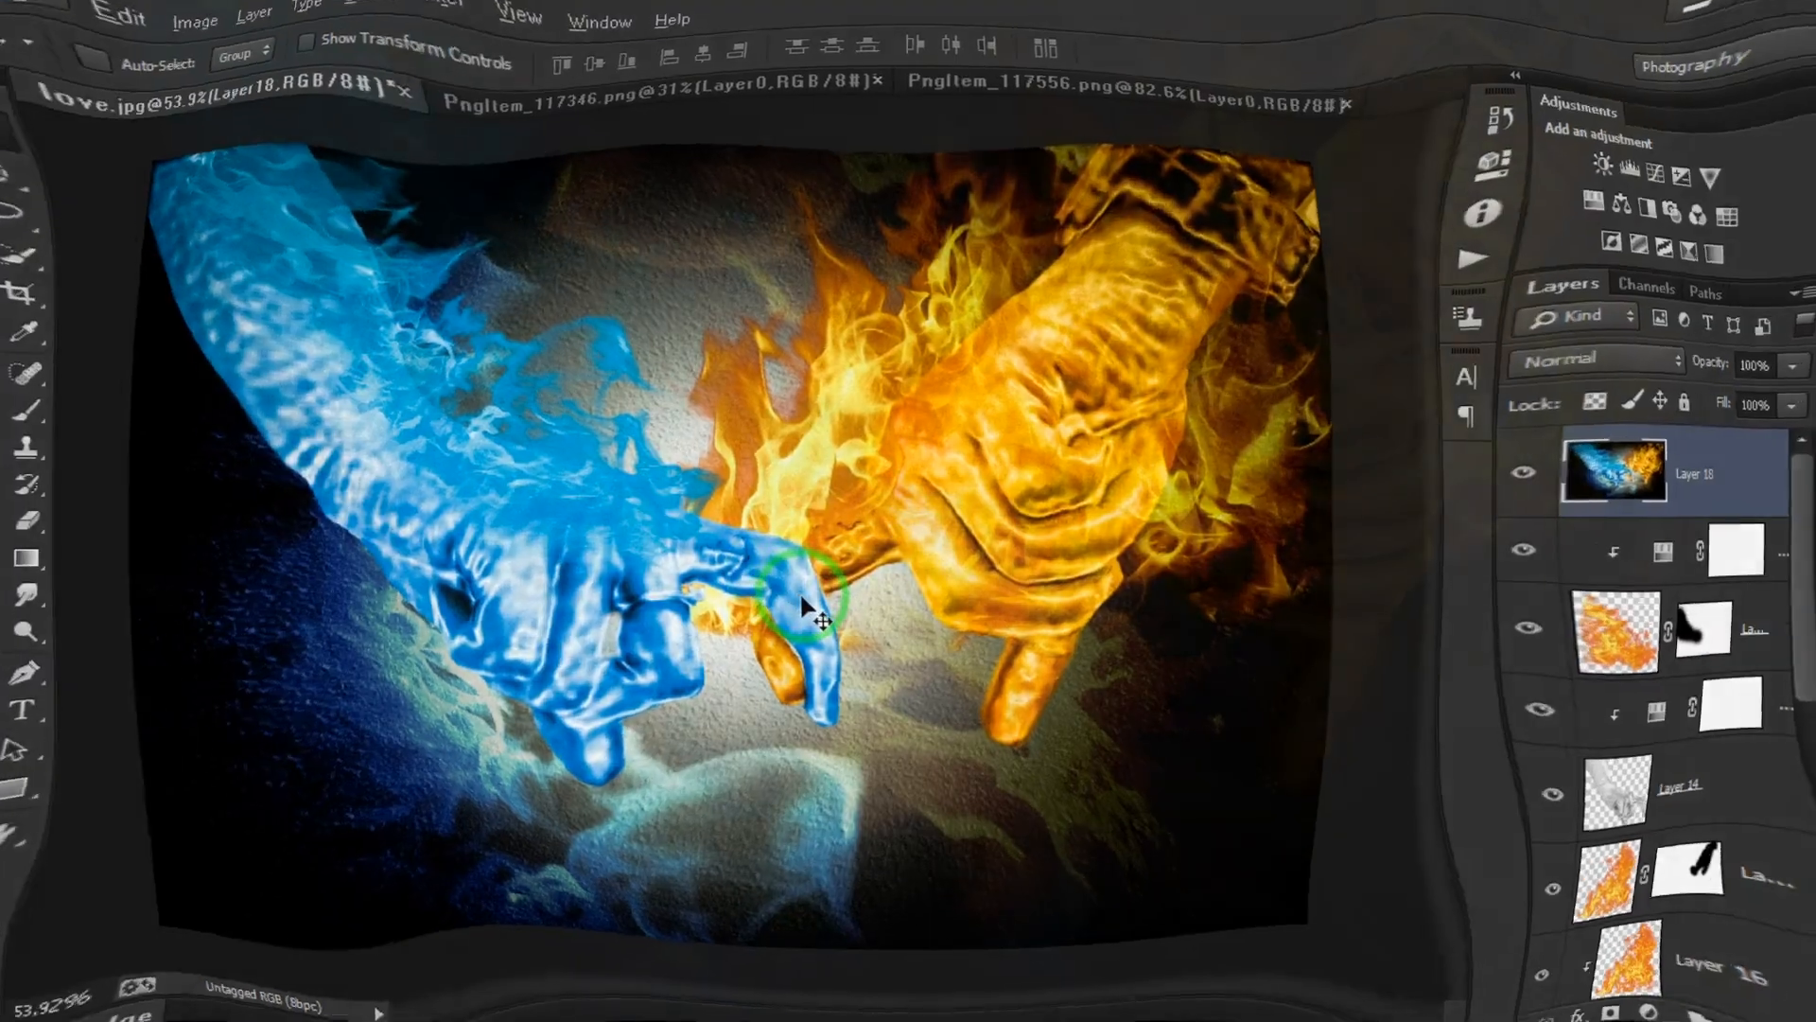